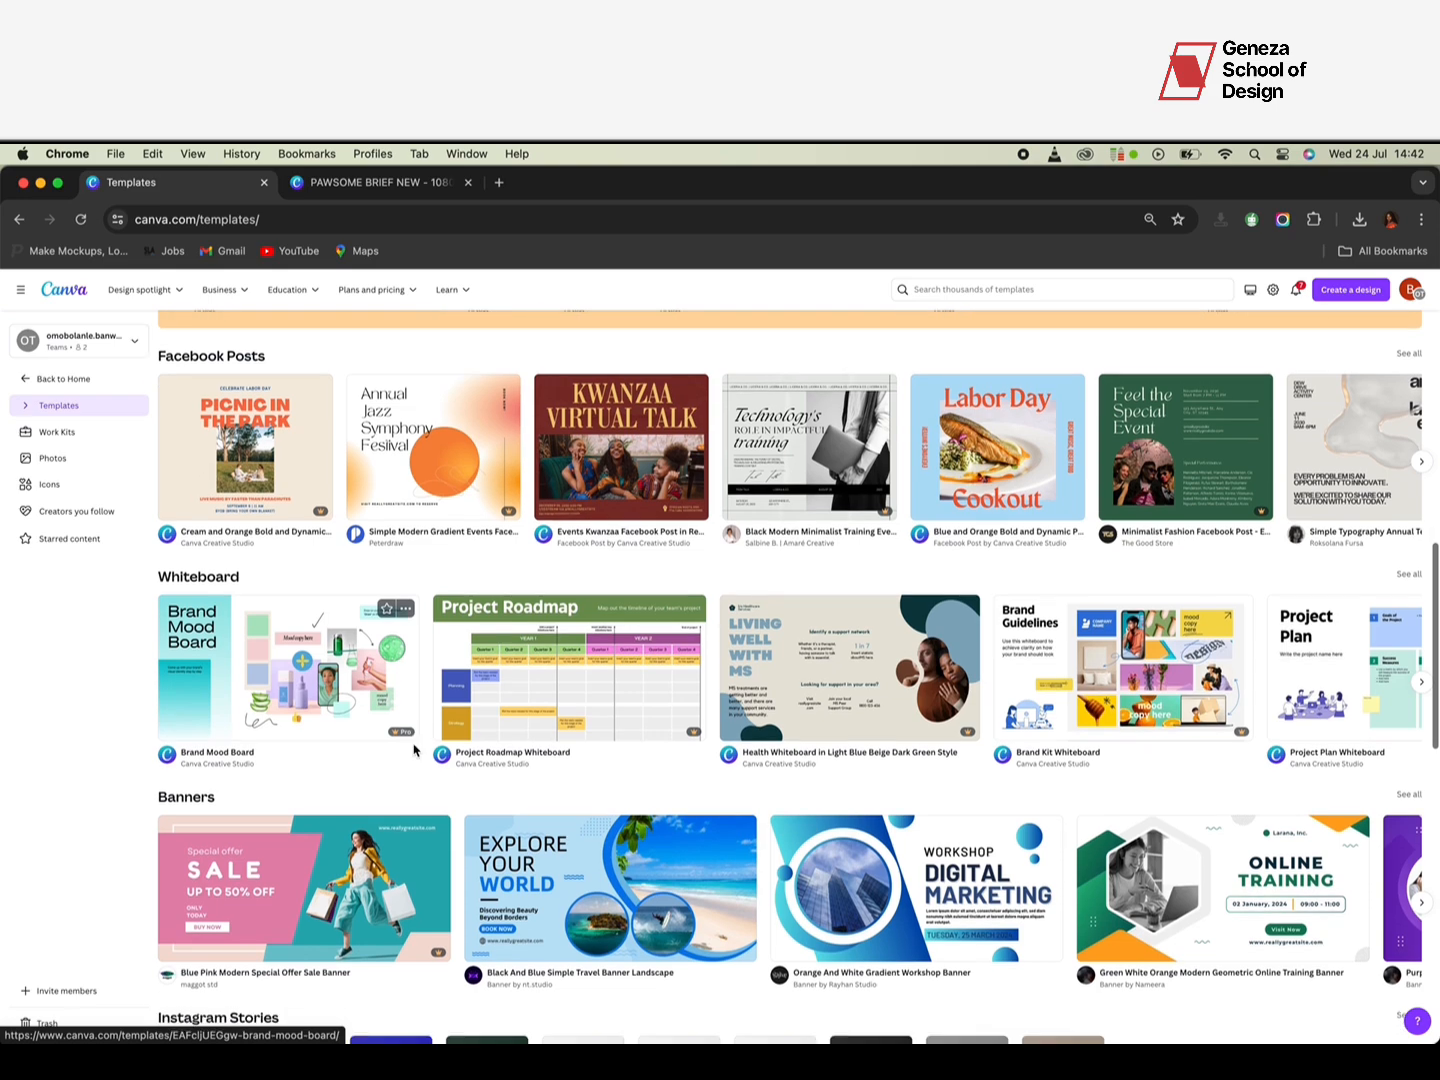
Step: Browse the template categories on the Templates page, from Facebook posts and whiteboards to banners and Instagram stories
{"action": "scroll", "coordinate": [419, 730], "scroll_direction": "up", "scroll_amount": 20}
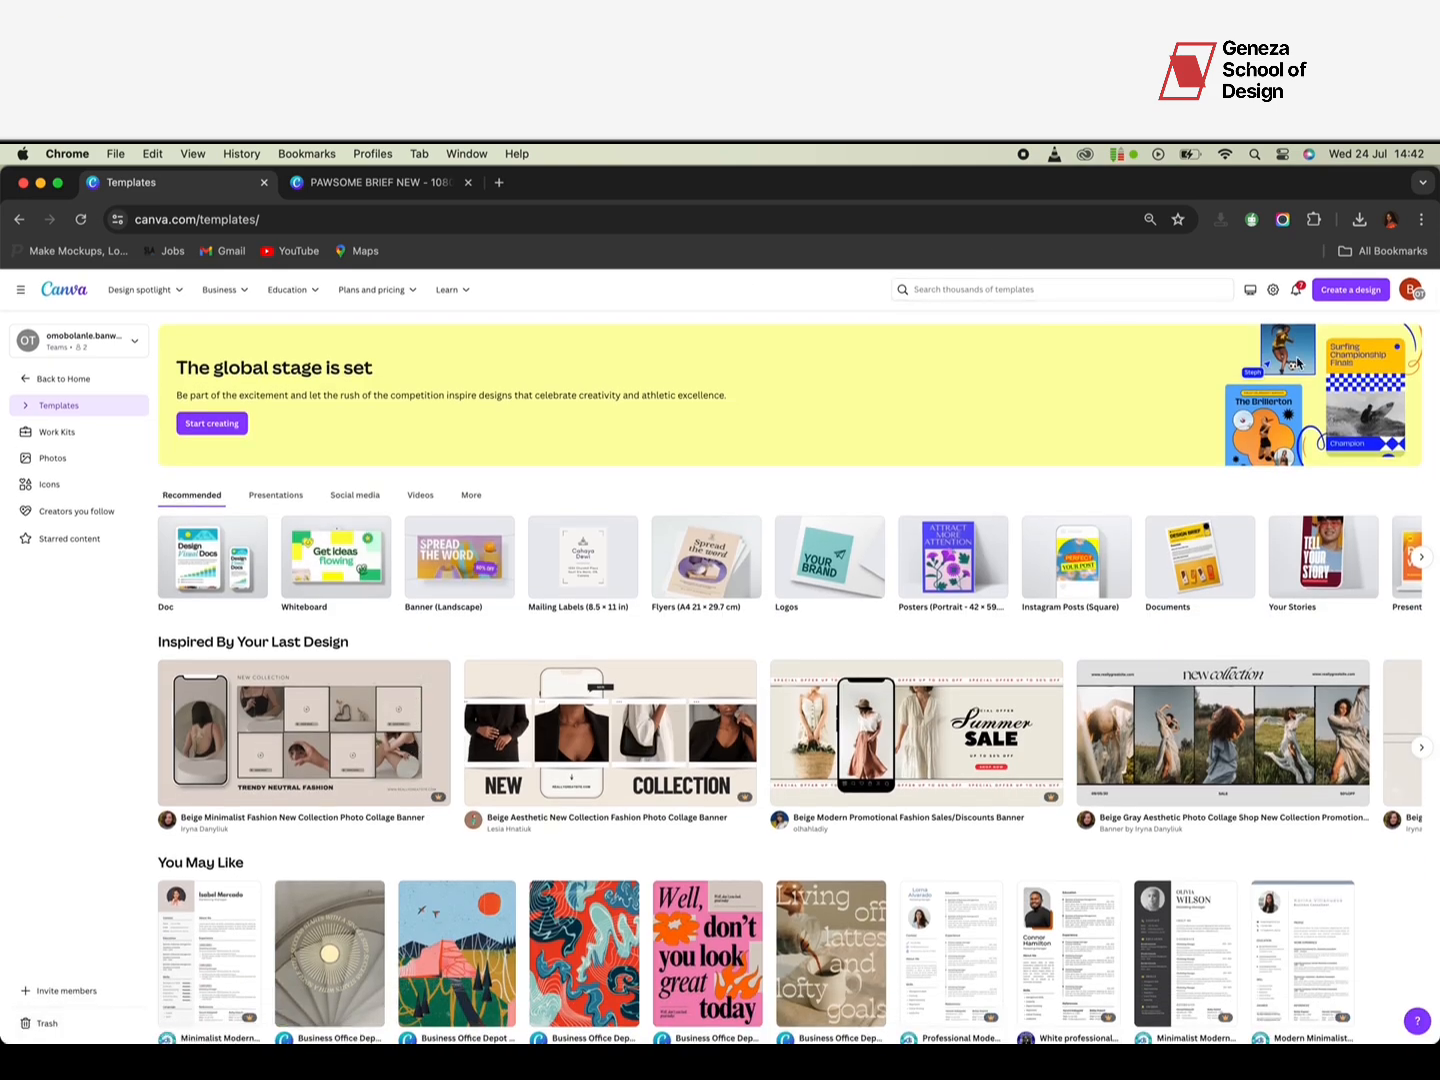
{"action": "scroll", "coordinate": [520, 718], "scroll_direction": "down", "scroll_amount": 3}
{"action": "scroll", "coordinate": [520, 718], "scroll_direction": "down", "scroll_amount": 15}
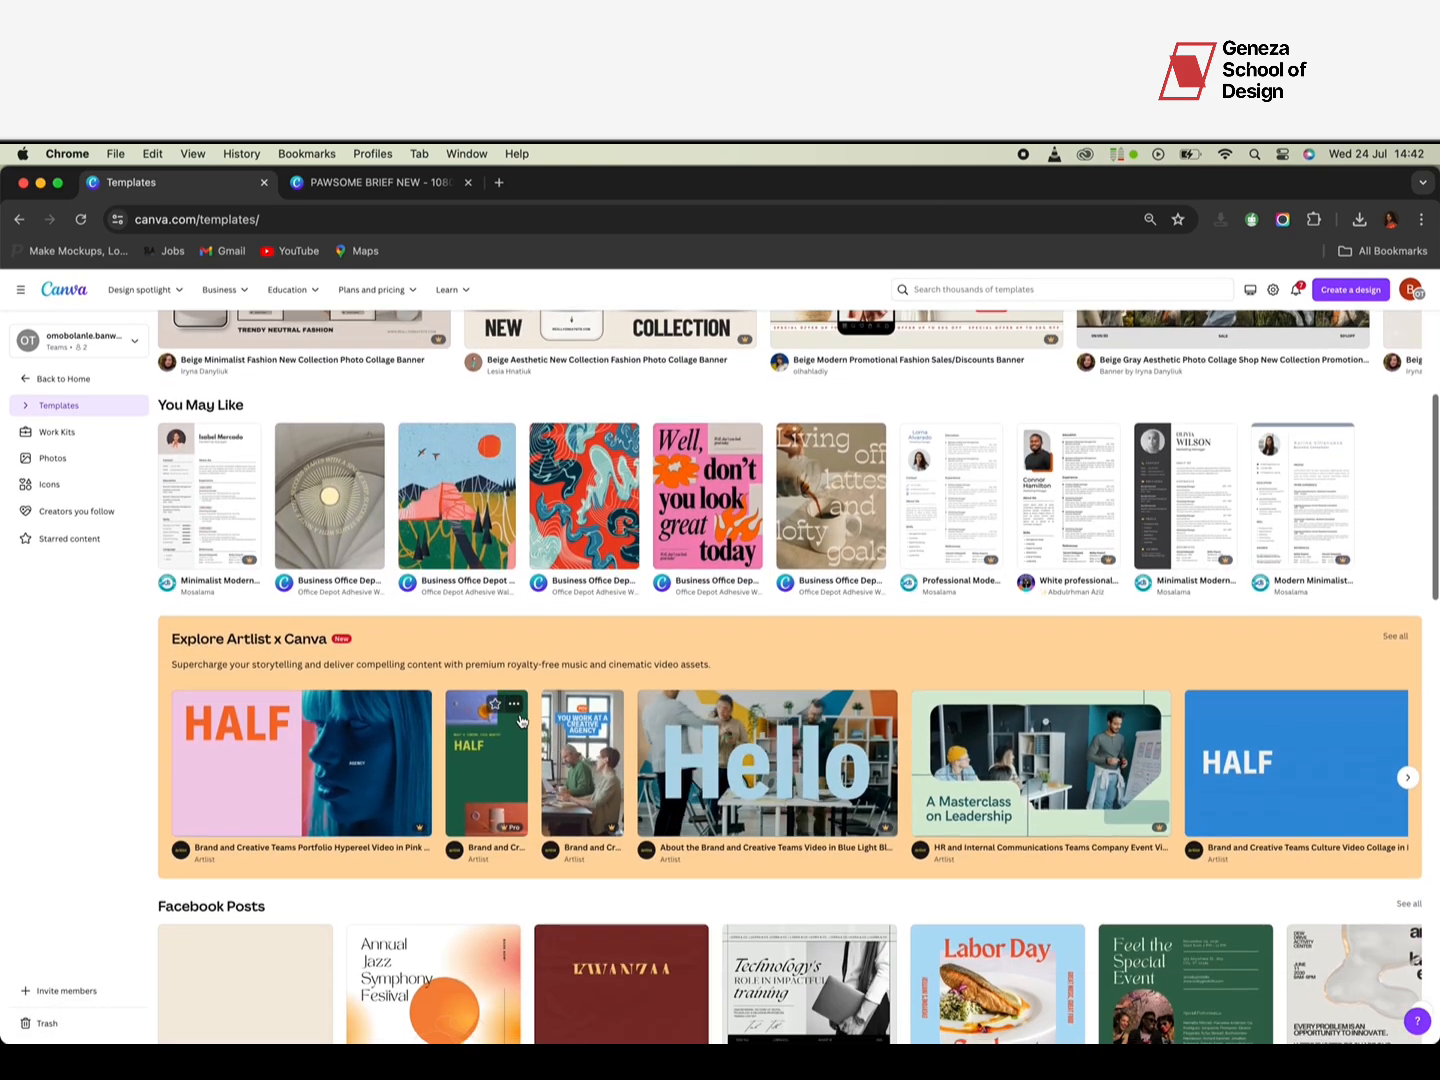
{"action": "scroll", "coordinate": [520, 720], "scroll_direction": "up", "scroll_amount": 1}
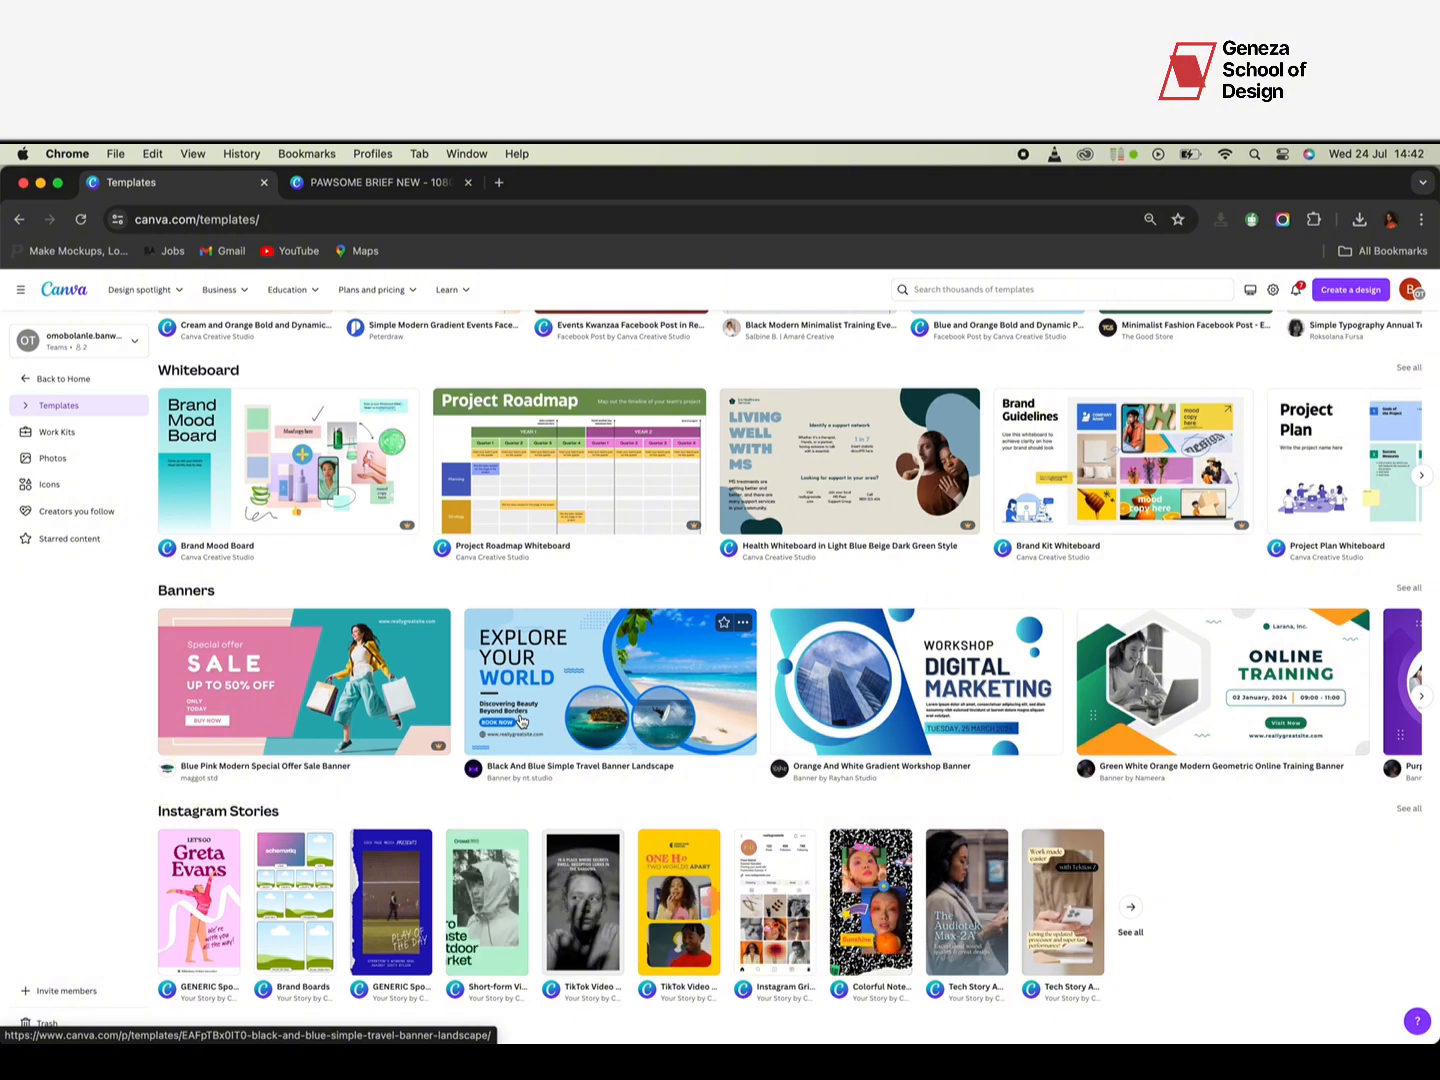
{"action": "scroll", "coordinate": [520, 720], "scroll_direction": "up", "scroll_amount": 15}
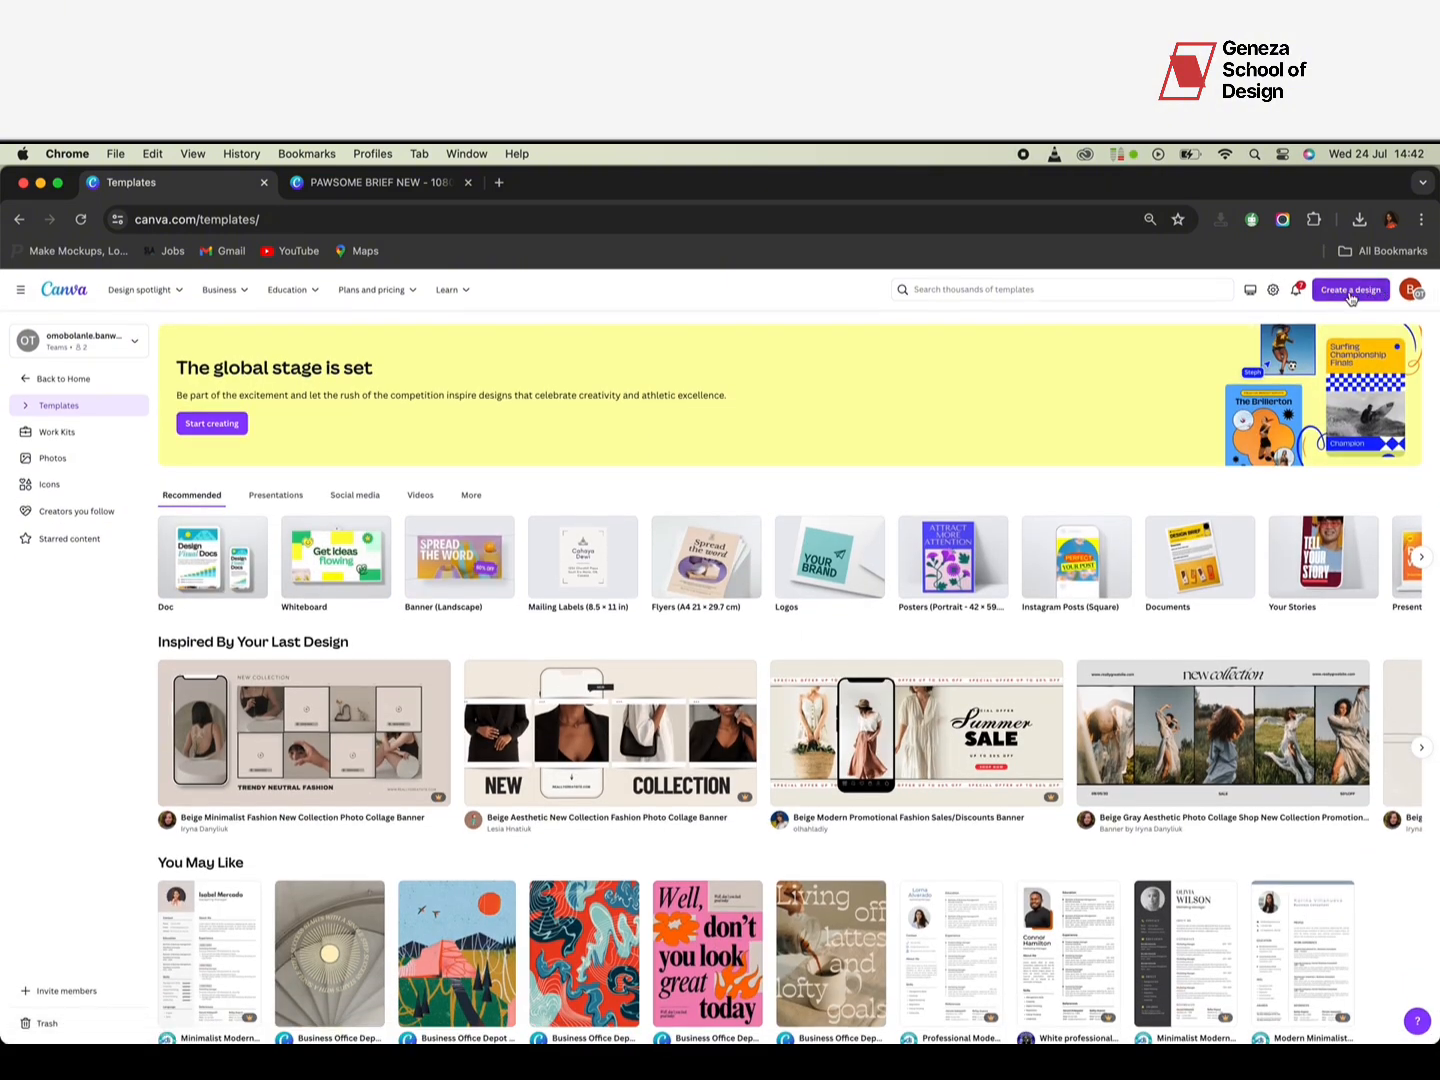
Step: Create a new blank design with a custom size of 8 in wide by 10 in high
{"action": "left_click", "coordinate": [1350, 293]}
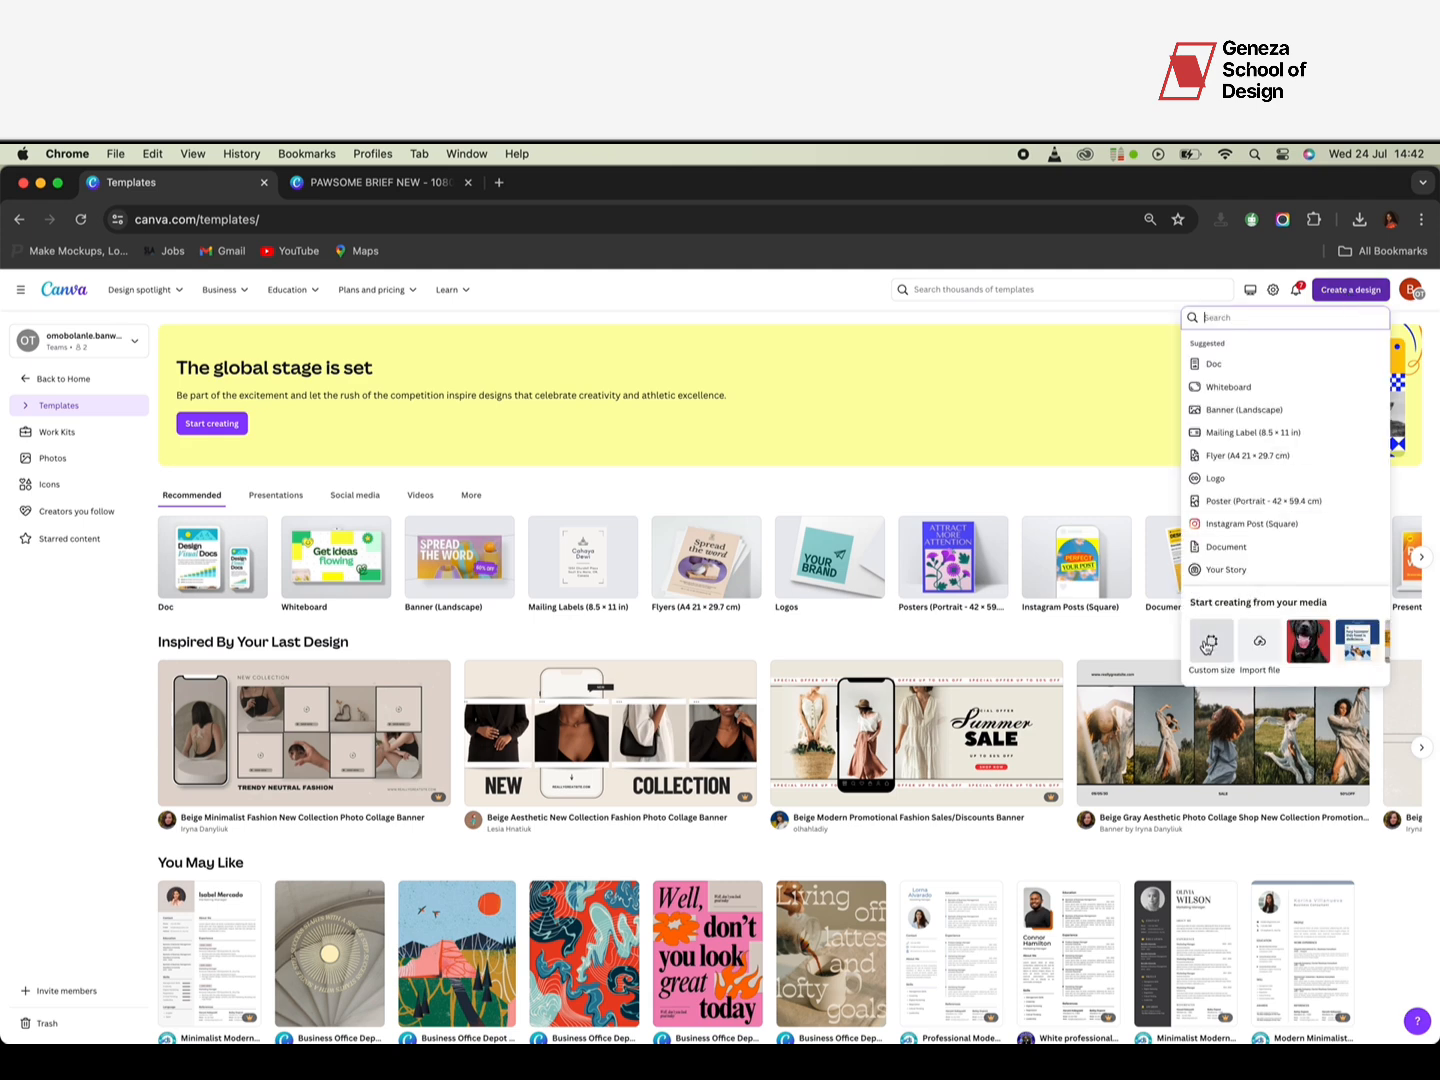
{"action": "left_click", "coordinate": [1206, 646]}
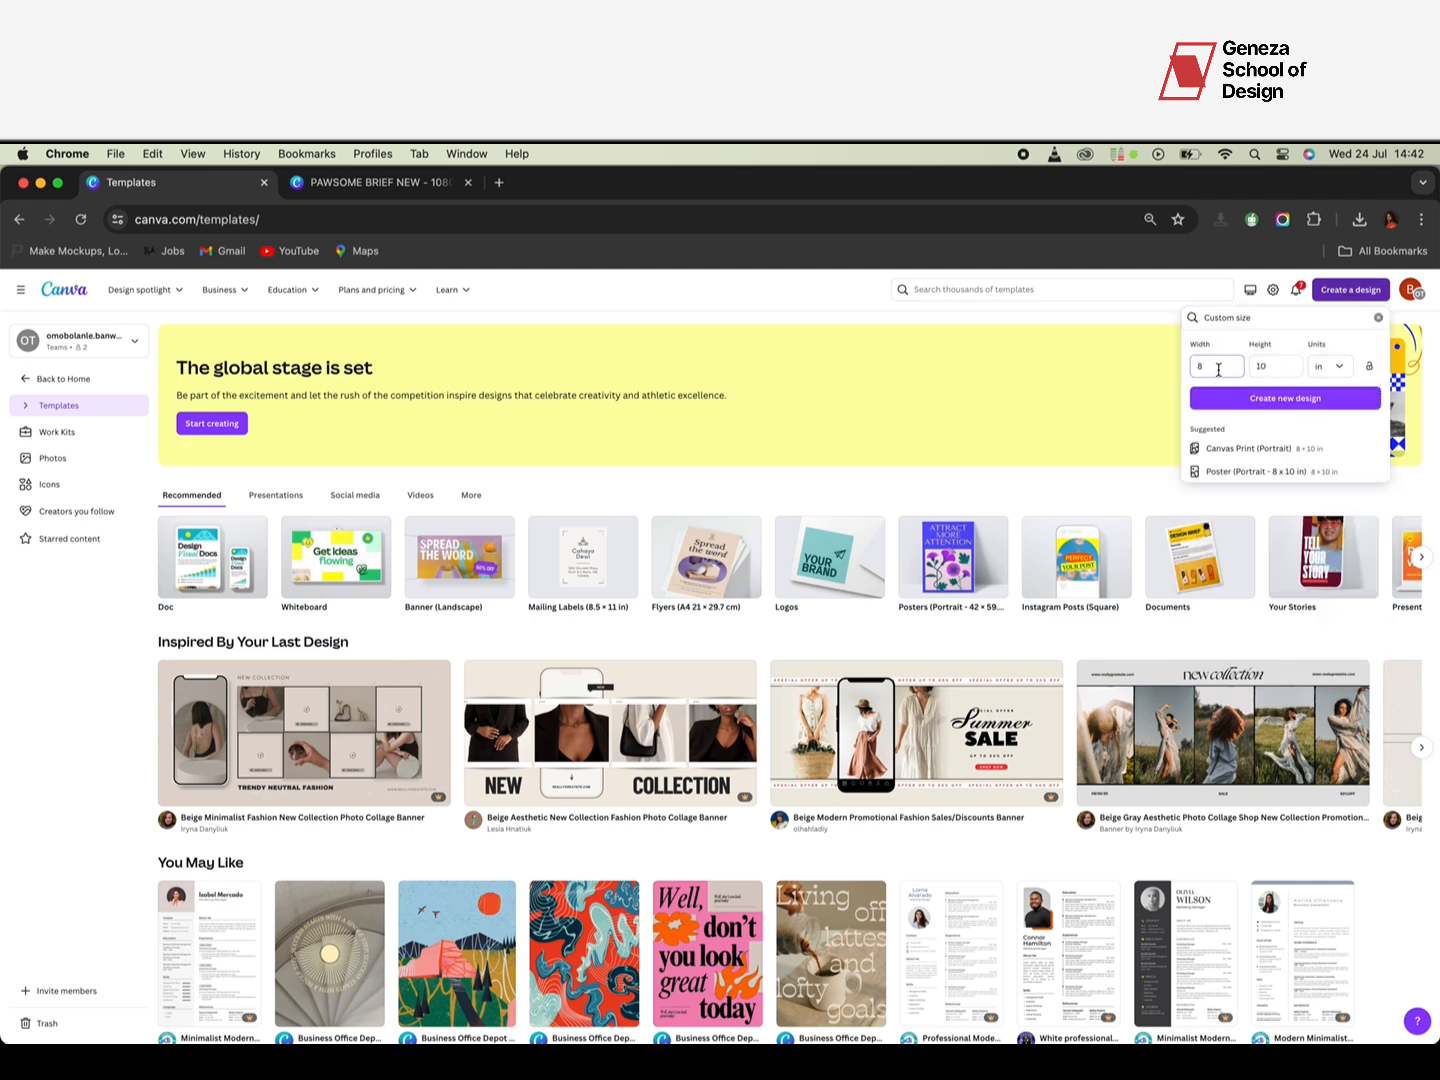
{"action": "left_click", "coordinate": [1268, 368]}
{"action": "type", "text": "10"}
{"action": "left_click", "coordinate": [1273, 401]}
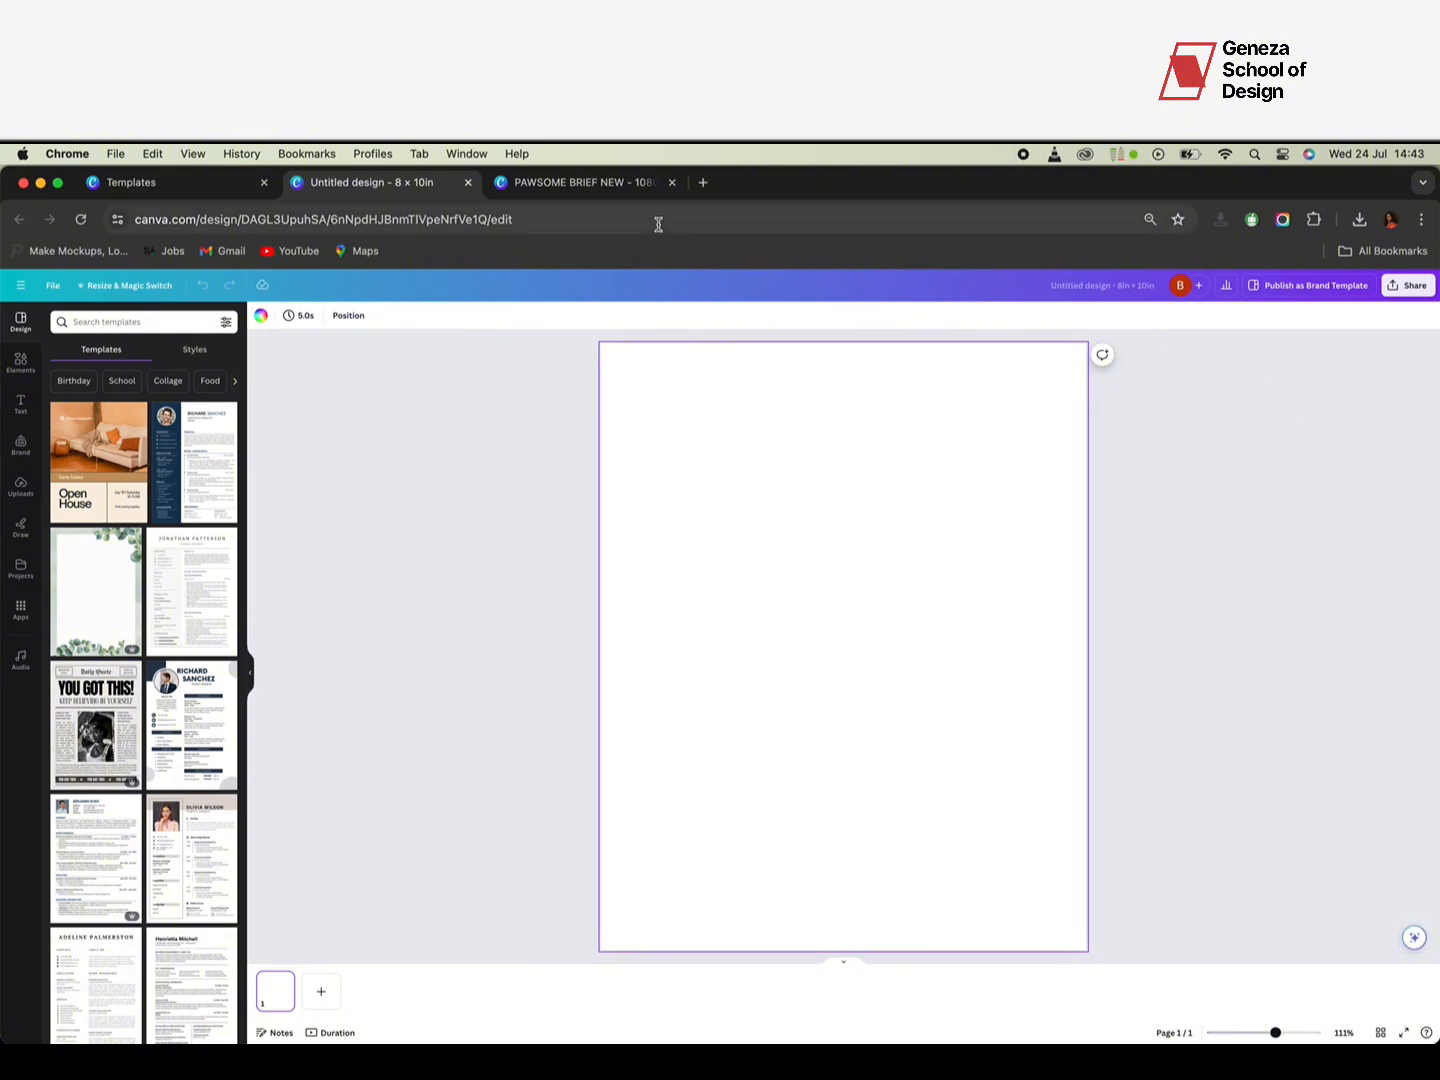
Step: Switch to the PAWSOME BRIEF NEW design and read the brand details and task description on page 2
{"action": "left_click", "coordinate": [589, 193]}
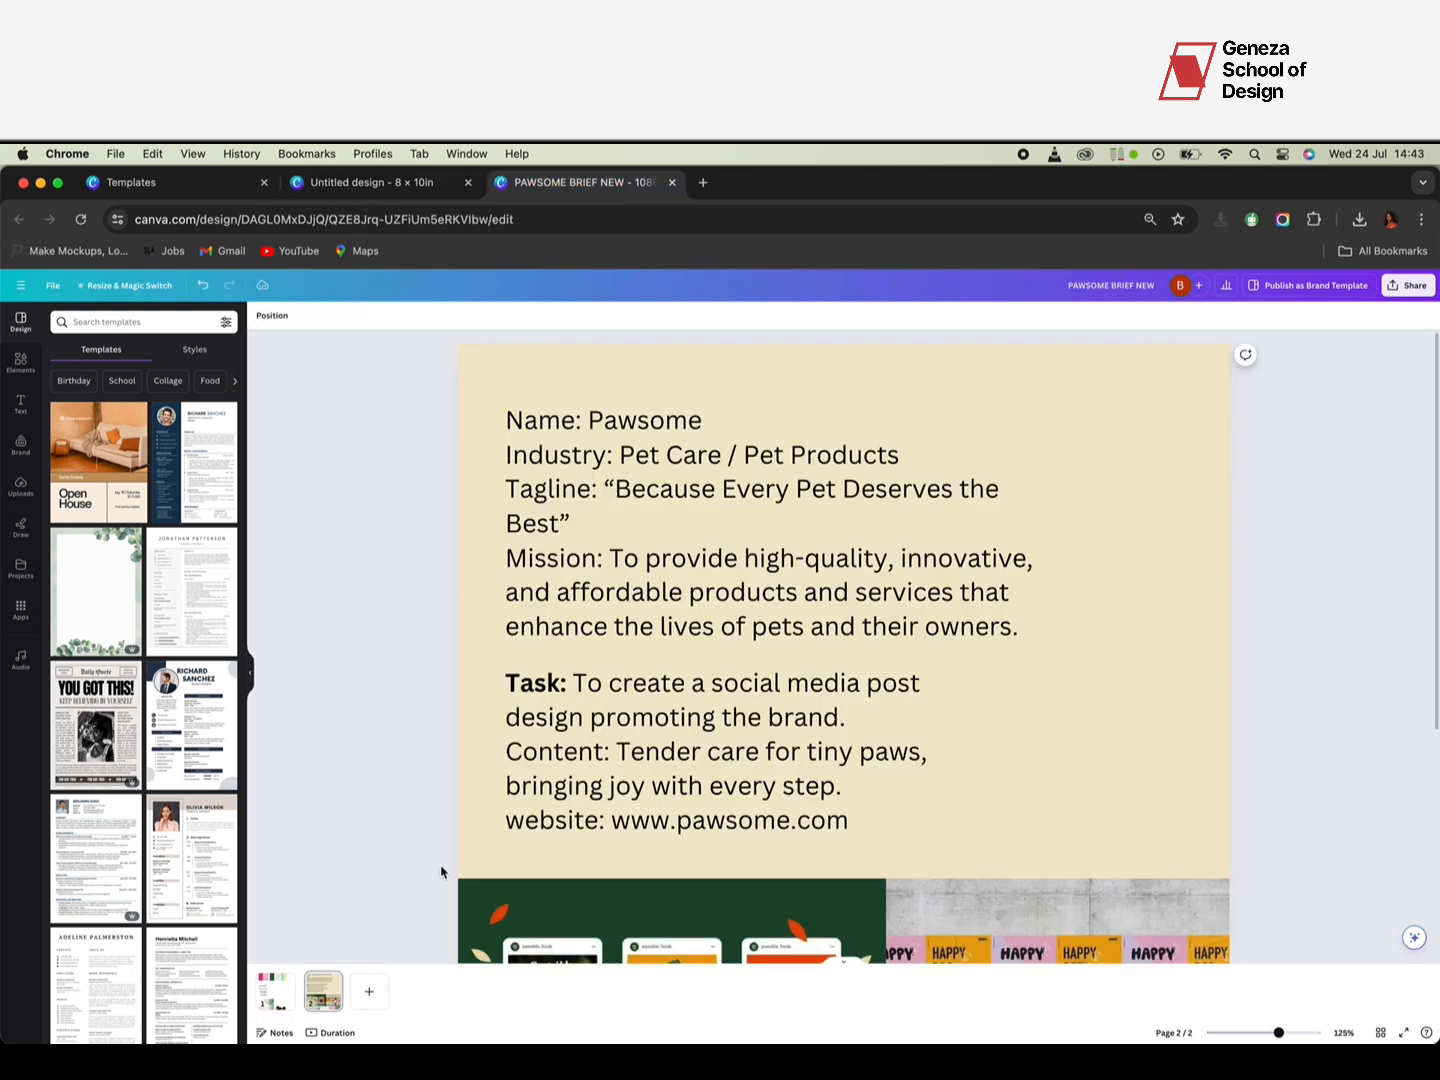
{"action": "left_click", "coordinate": [278, 987]}
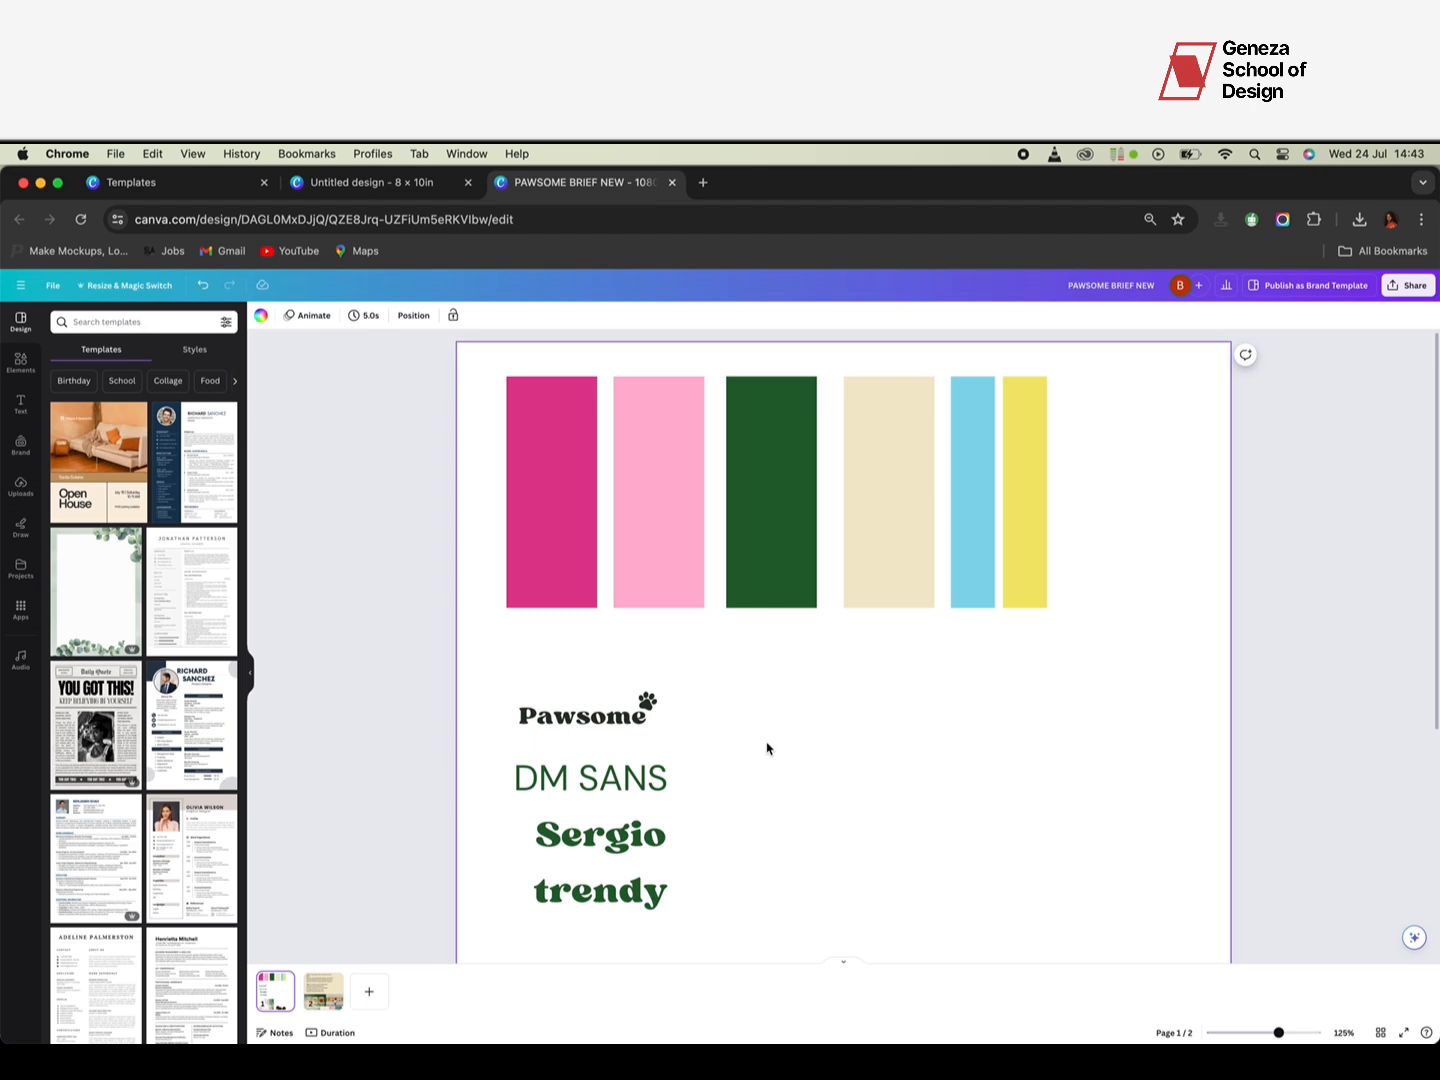
{"action": "right_click", "coordinate": [325, 985]}
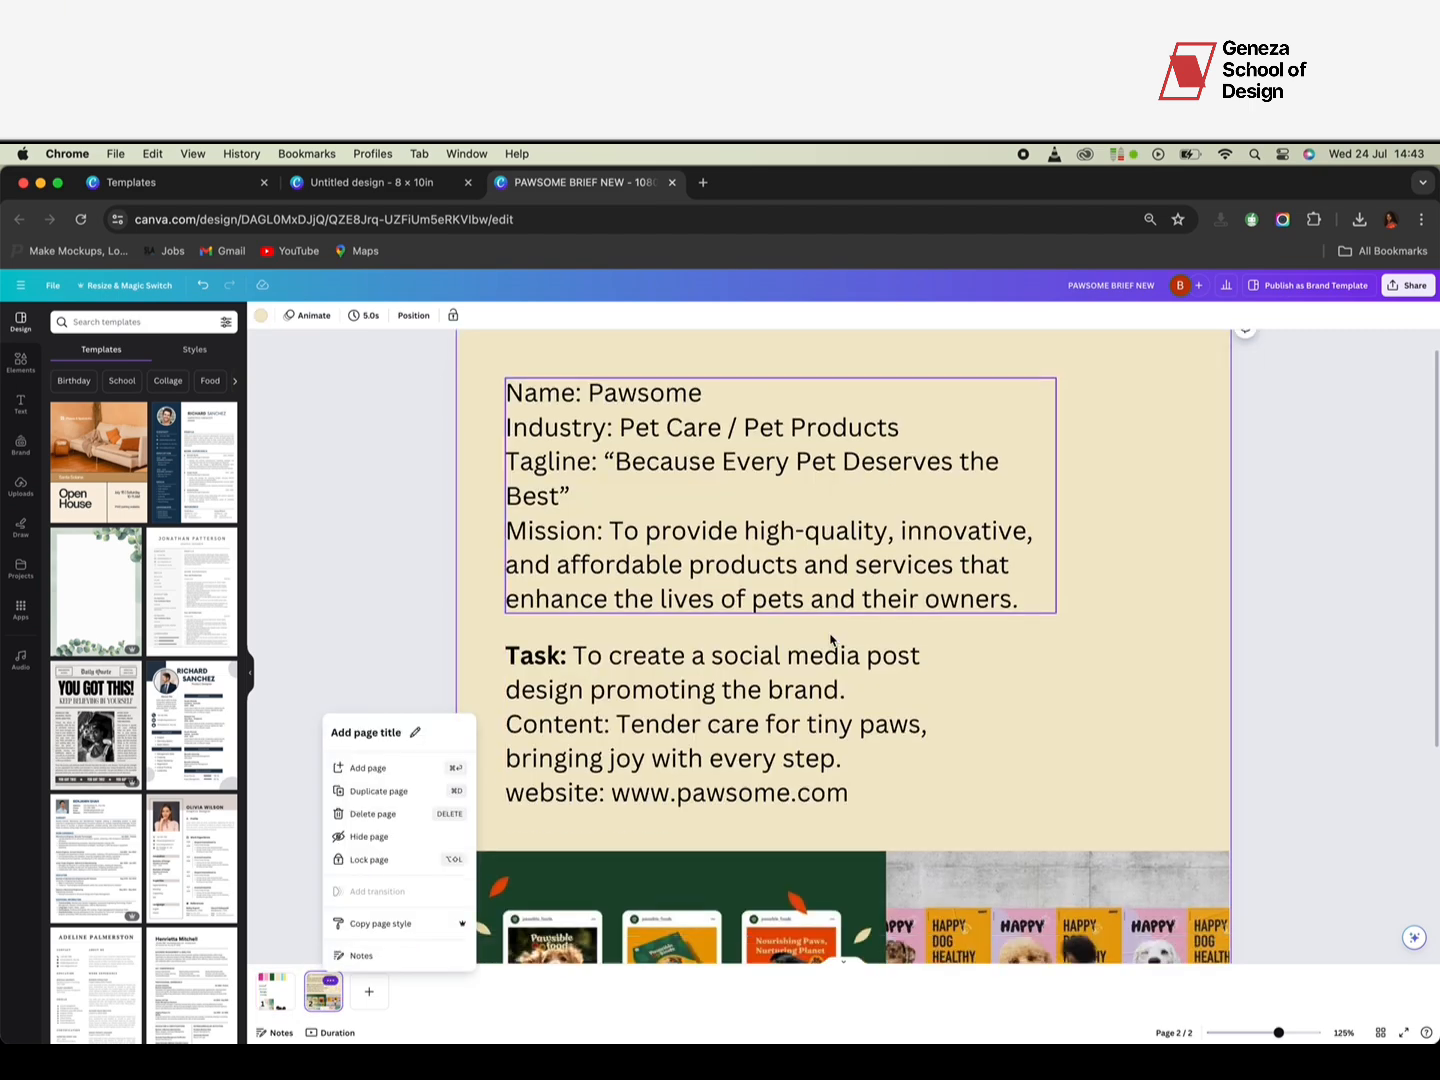
{"action": "scroll", "coordinate": [830, 640], "scroll_direction": "up", "scroll_amount": 5}
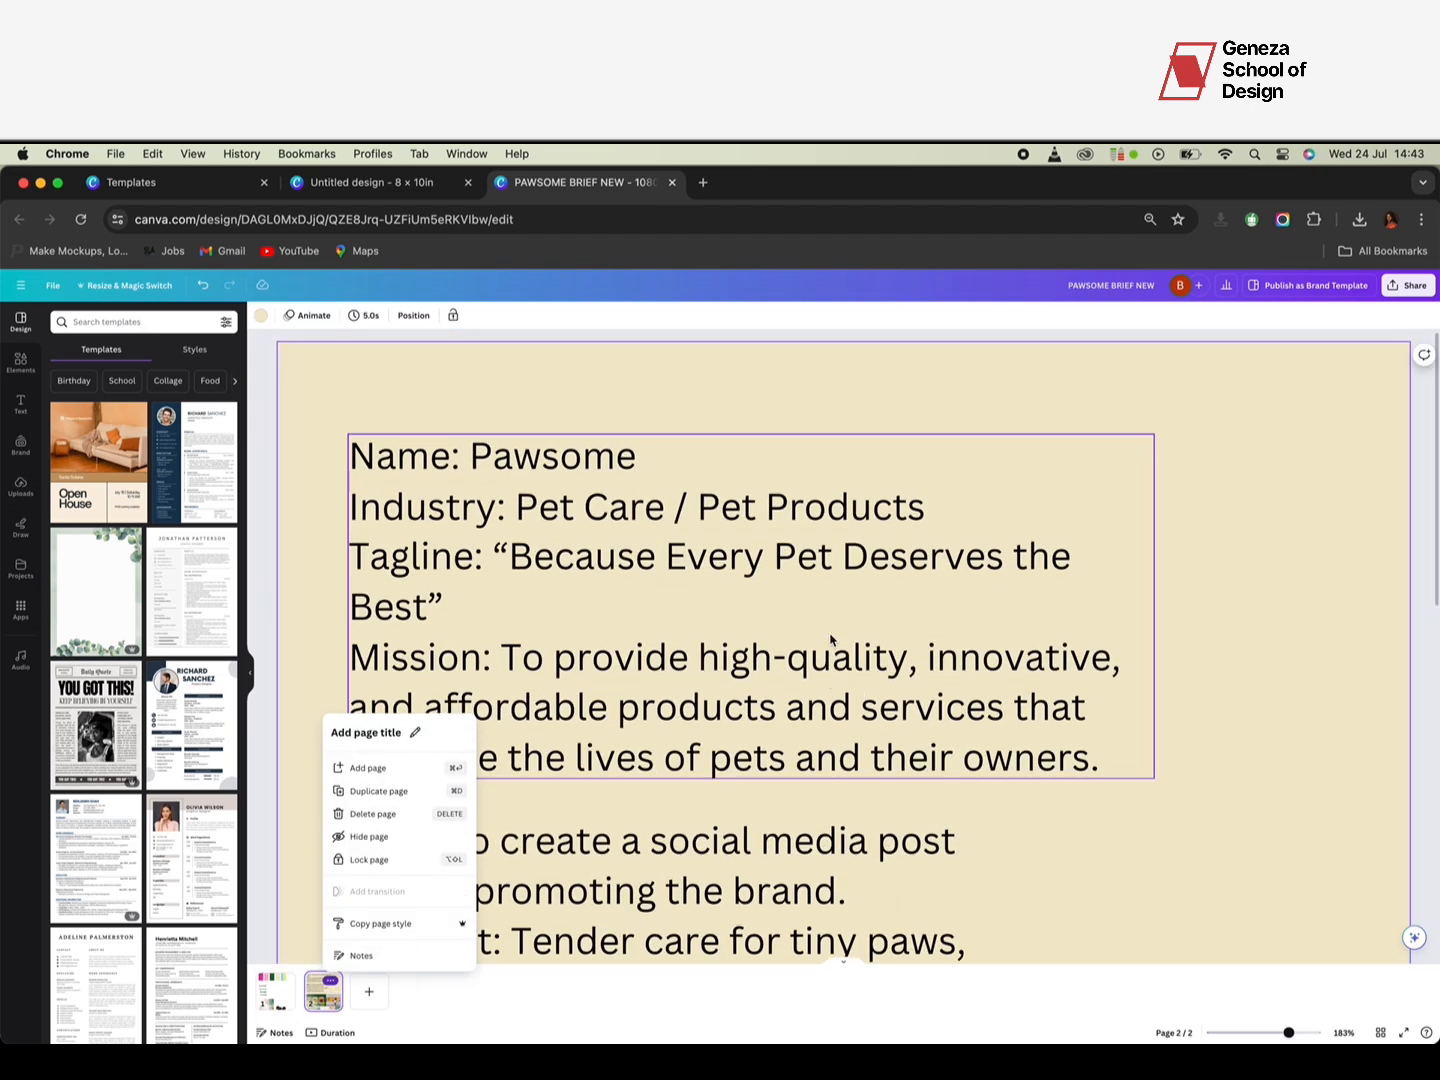
{"action": "left_click", "coordinate": [855, 741]}
{"action": "scroll", "coordinate": [855, 741], "scroll_direction": "down", "scroll_amount": 3}
{"action": "left_click", "coordinate": [851, 746]}
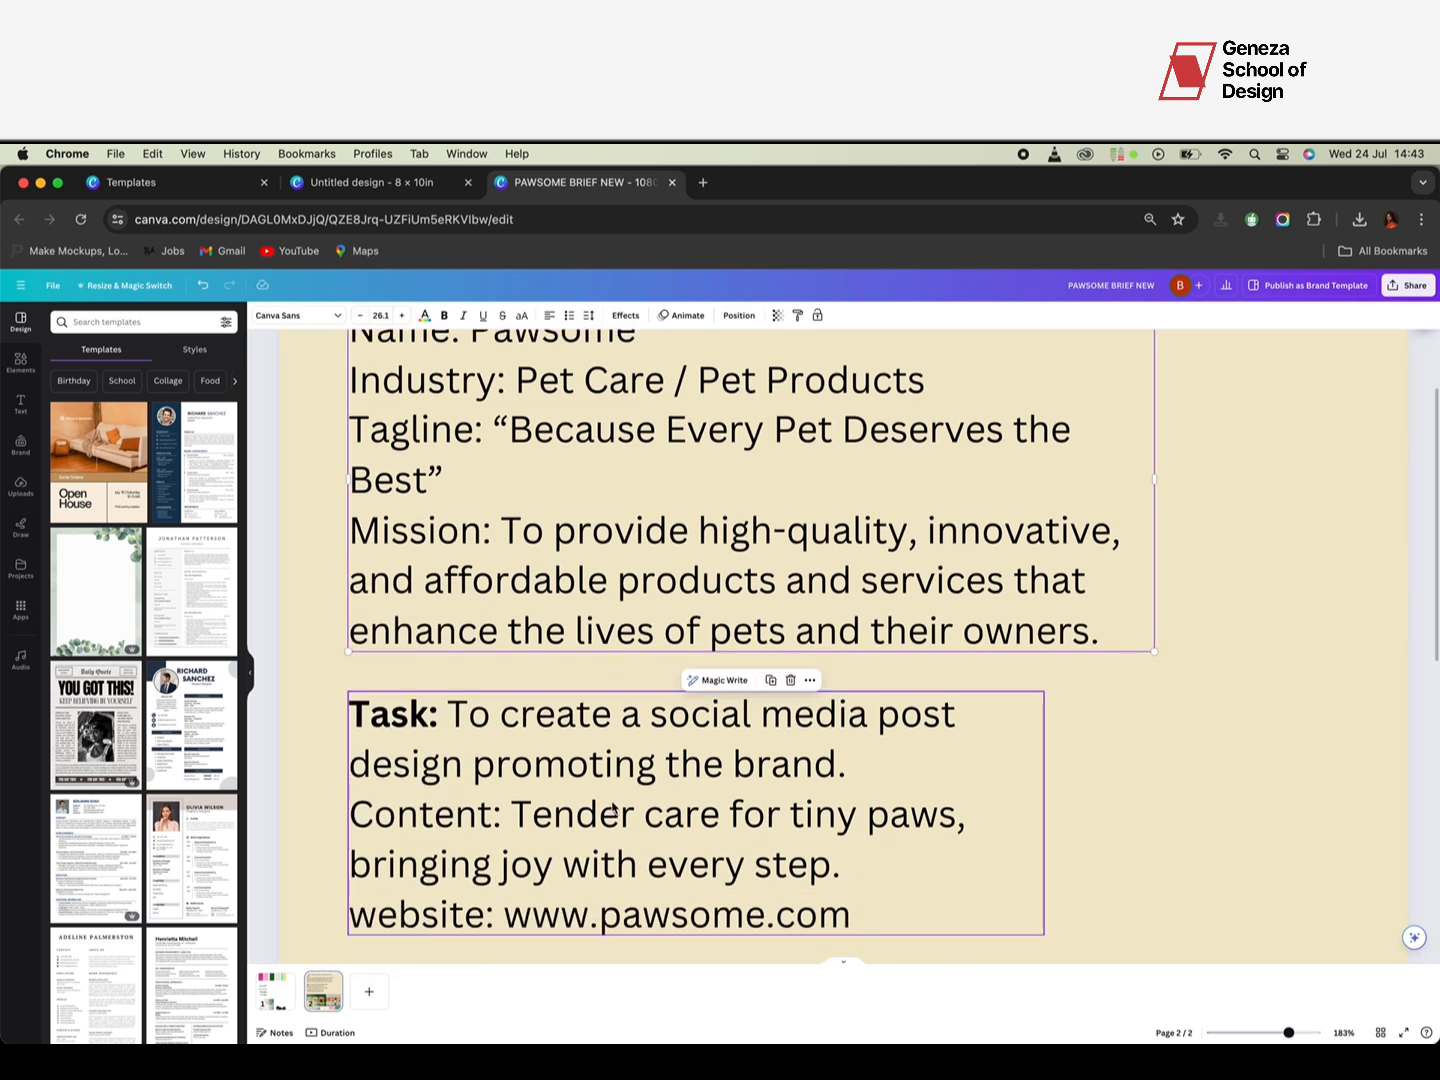
{"action": "left_click_drag", "start_coordinate": [446, 714], "coordinate": [845, 868]}
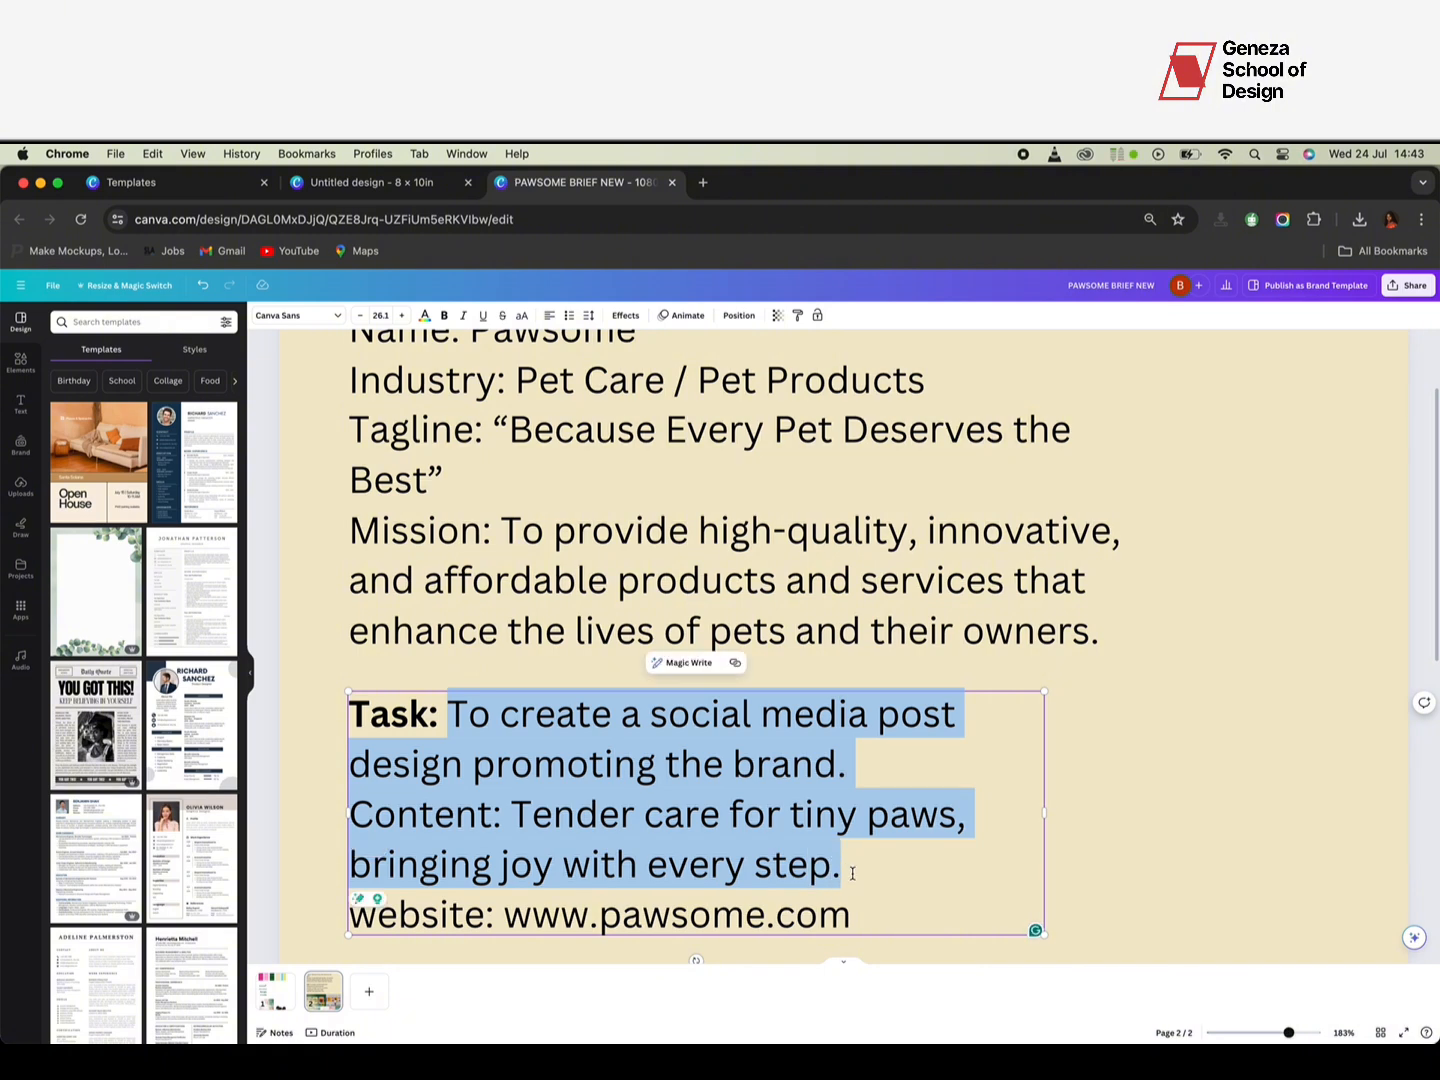
{"action": "left_click", "coordinate": [960, 707]}
{"action": "left_click", "coordinate": [1064, 679]}
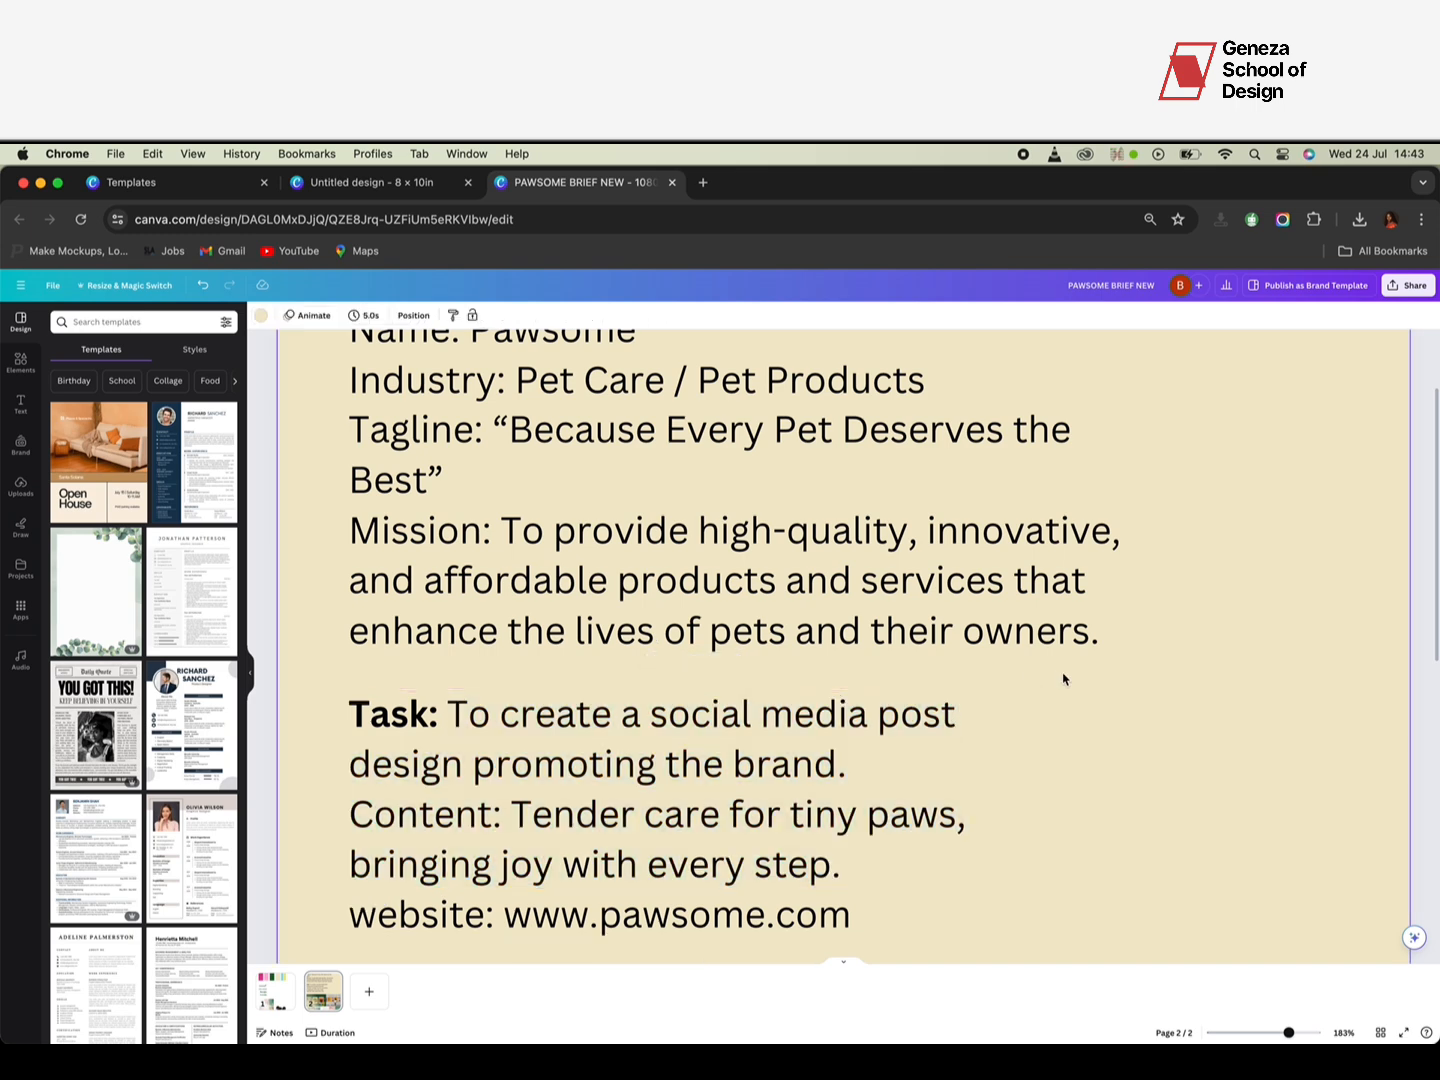
{"action": "scroll", "coordinate": [1063, 680], "scroll_direction": "down", "scroll_amount": 3, "text": "ctrl"}
{"action": "scroll", "coordinate": [1064, 679], "scroll_direction": "down", "scroll_amount": 2}
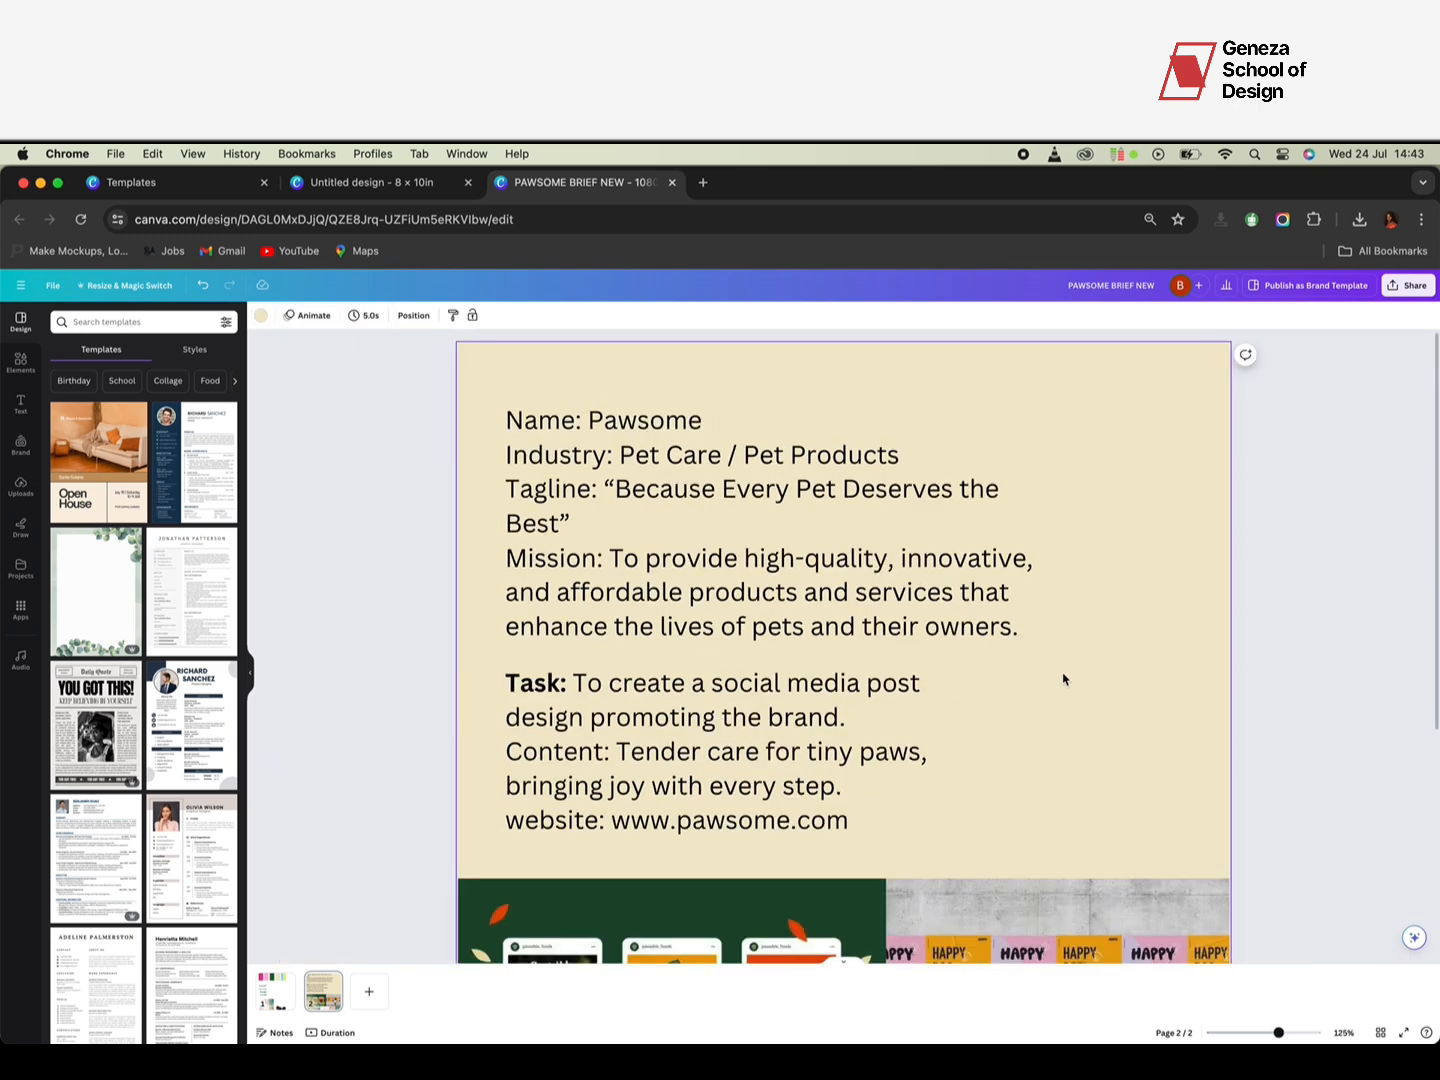
Step: Review the colour palette, logo, DM Sans and Sergio Trendy font samples and reference images on page 1 of the brief
{"action": "left_click", "coordinate": [275, 992]}
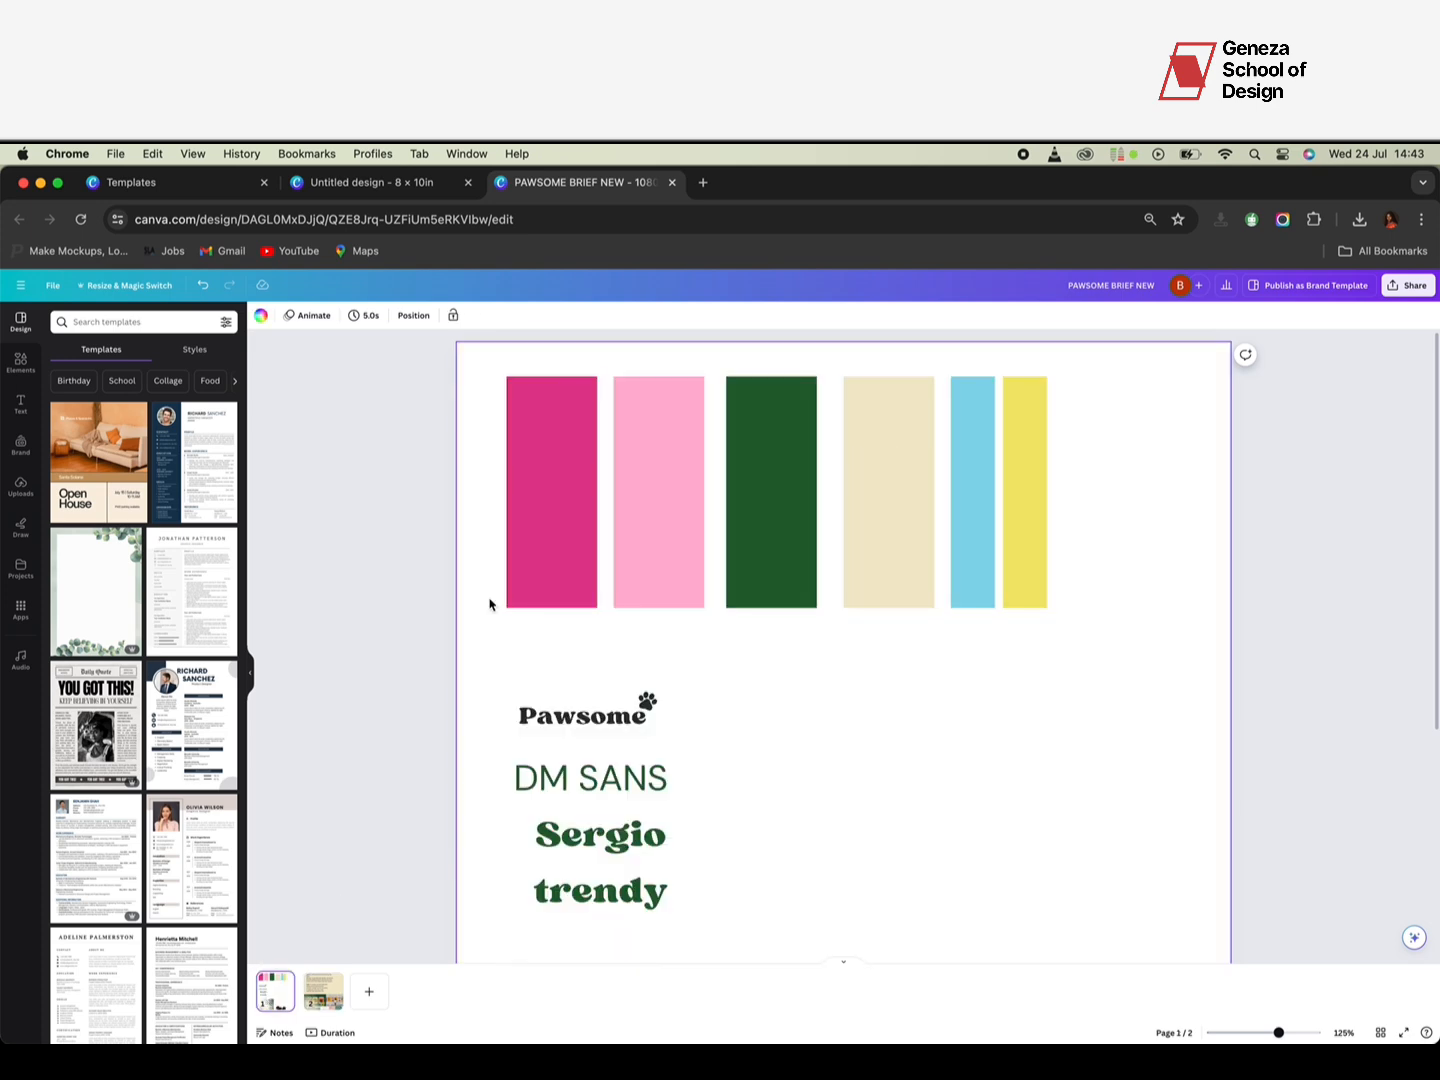
{"action": "left_click", "coordinate": [590, 780]}
{"action": "left_click", "coordinate": [595, 842]}
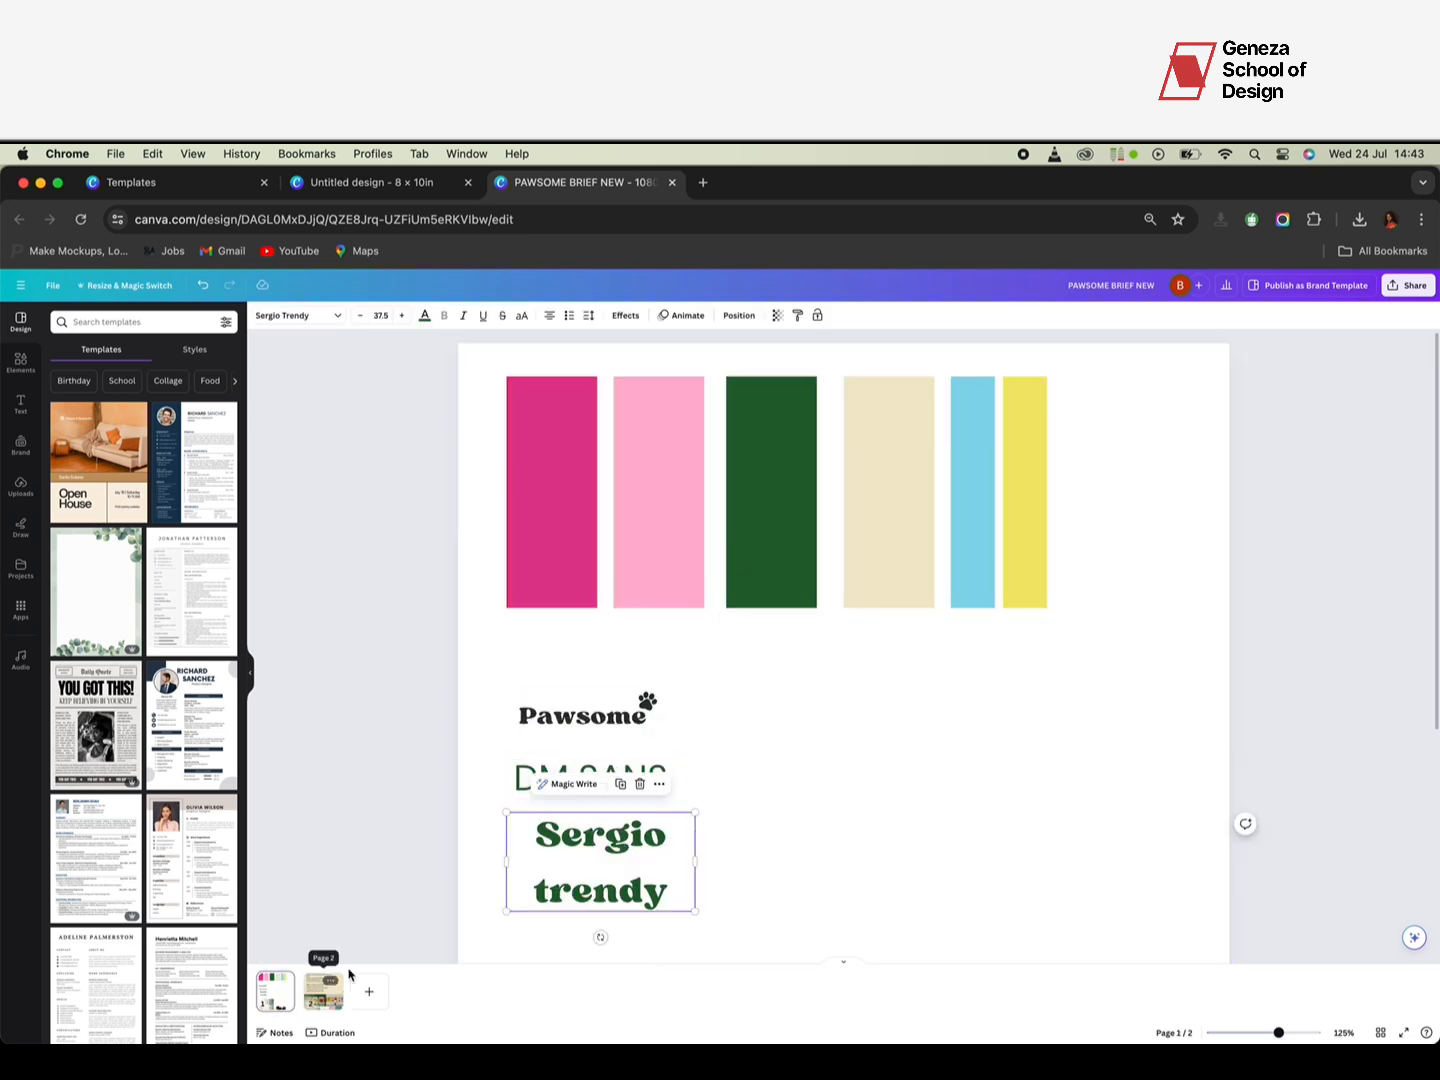
{"action": "scroll", "coordinate": [791, 773], "scroll_direction": "down", "scroll_amount": 3}
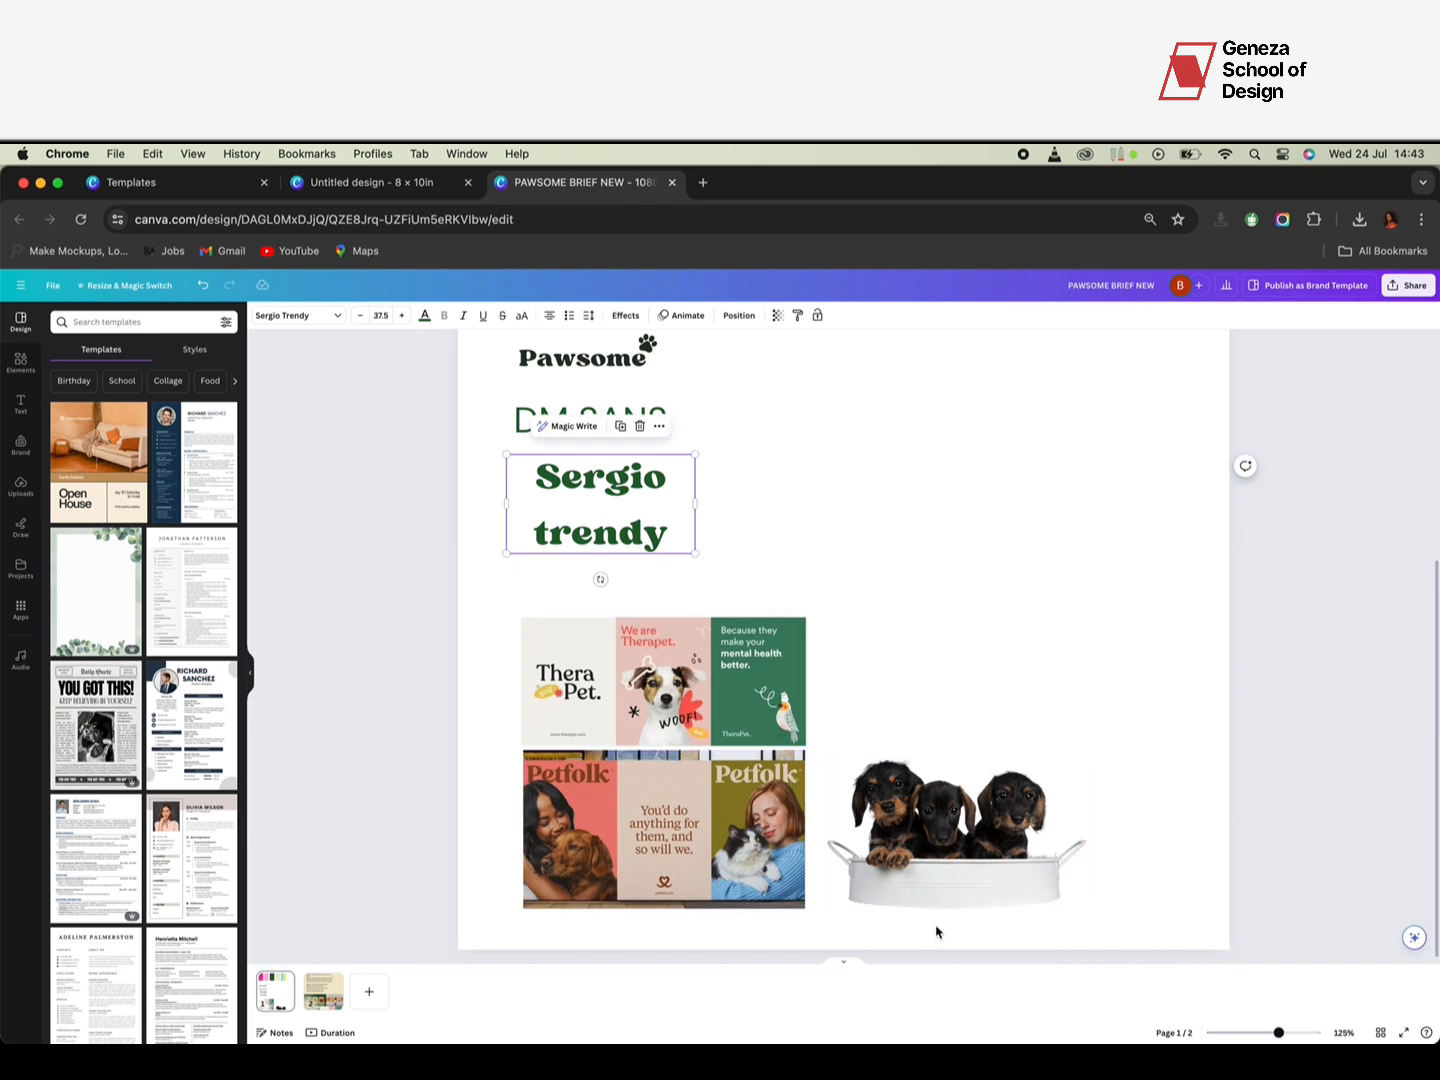
{"action": "scroll", "coordinate": [936, 931], "scroll_direction": "down", "scroll_amount": 5}
{"action": "scroll", "coordinate": [936, 932], "scroll_direction": "up", "scroll_amount": 5, "text": "ctrl"}
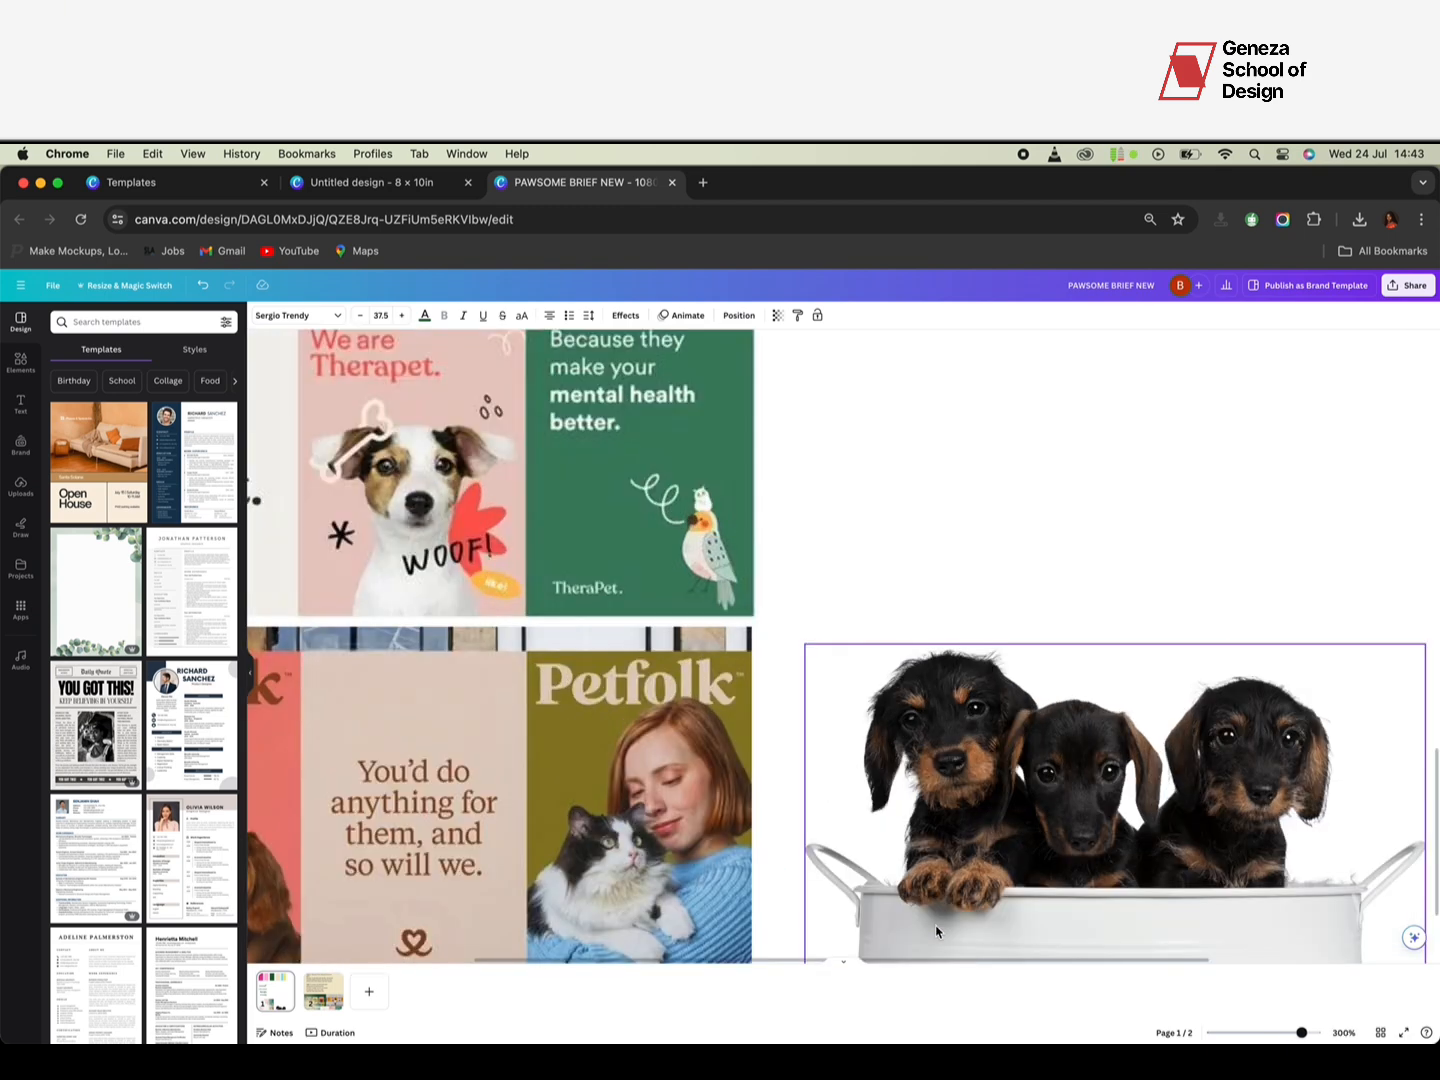
{"action": "scroll", "coordinate": [936, 931], "scroll_direction": "left", "scroll_amount": 5}
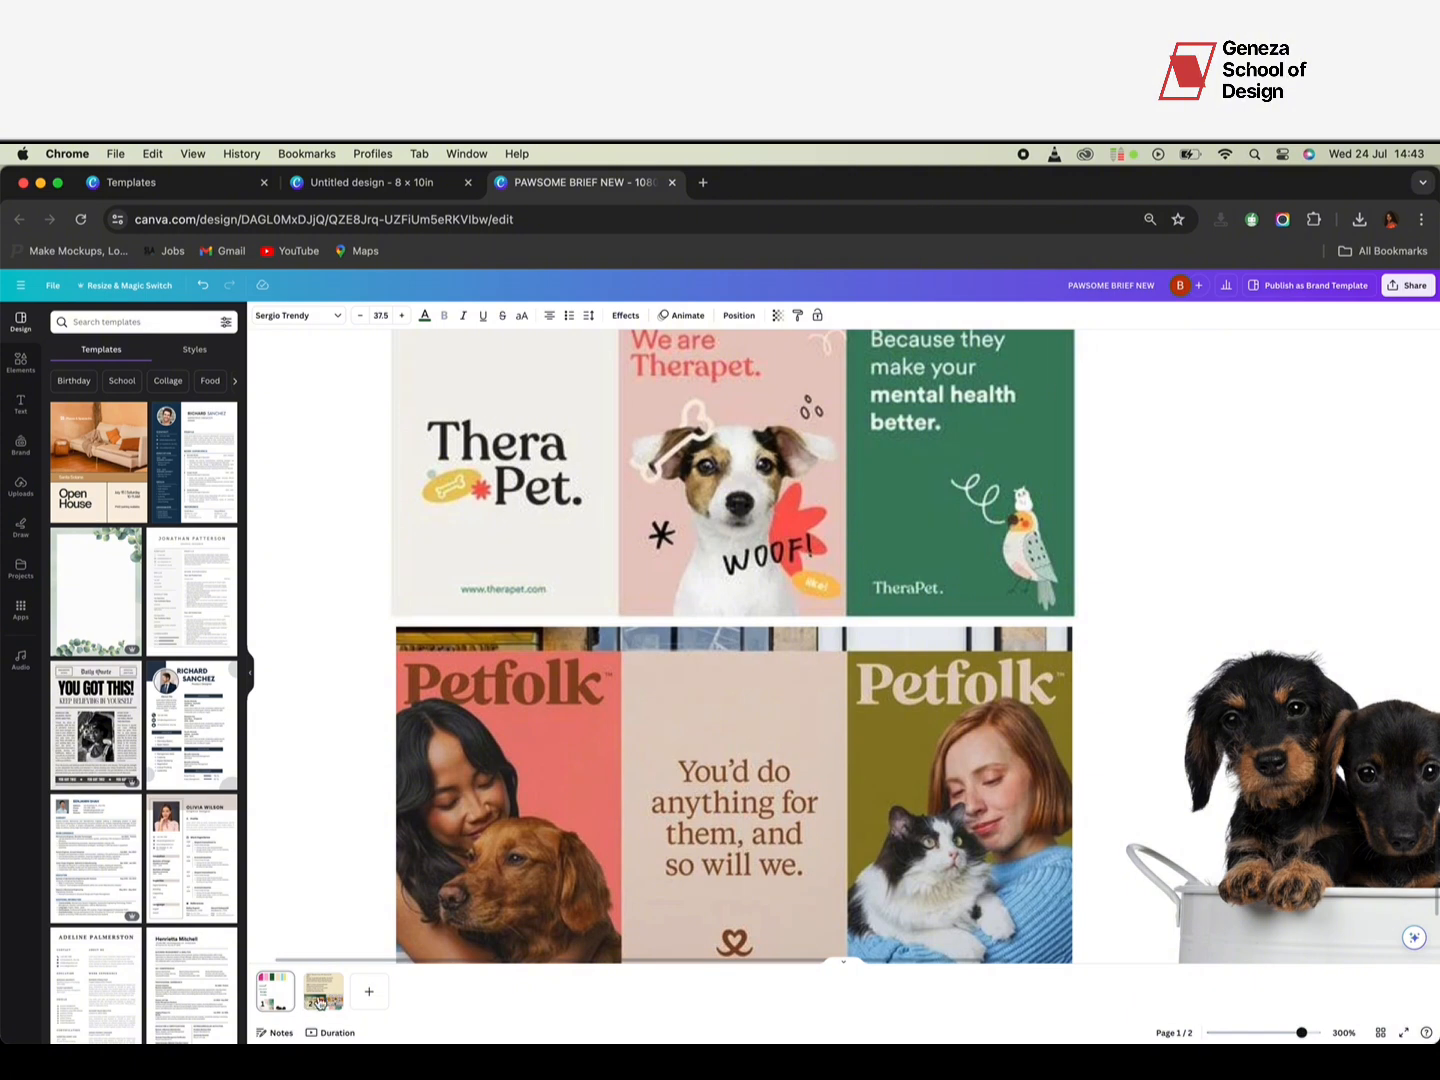
Step: Examine the pet-brand inspiration images on page 2 of the brief, and reread the task text above them
{"action": "left_click", "coordinate": [310, 1004]}
{"action": "scroll", "coordinate": [665, 858], "scroll_direction": "down", "scroll_amount": 5, "text": "ctrl"}
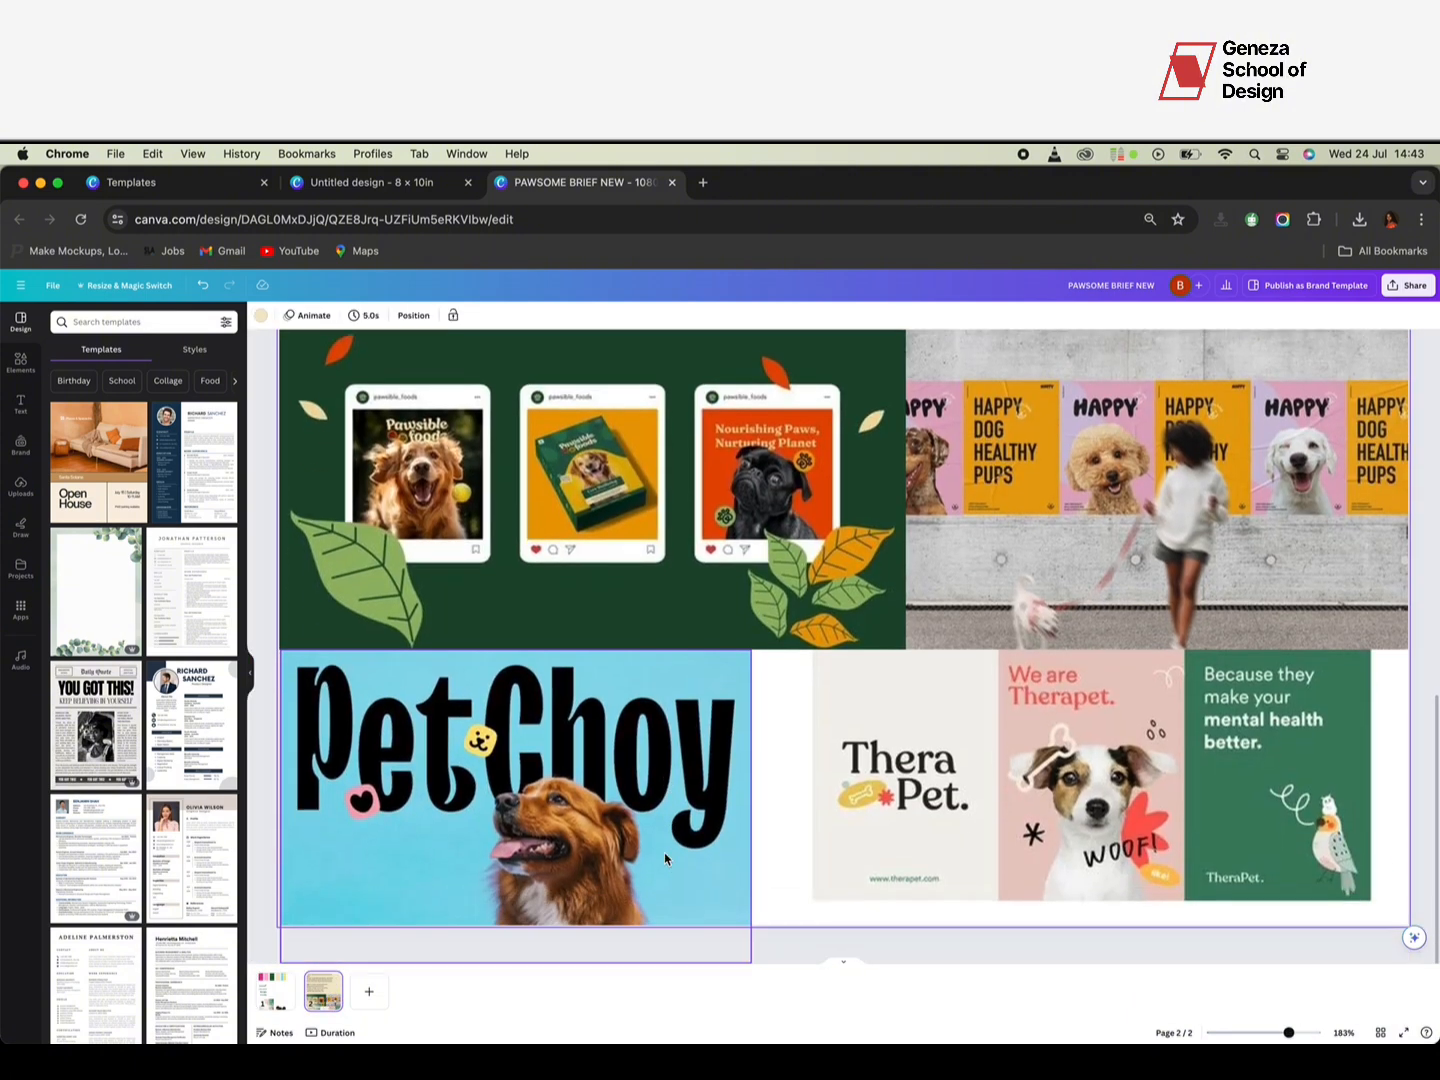
{"action": "scroll", "coordinate": [664, 851], "scroll_direction": "up", "scroll_amount": 1}
{"action": "left_click", "coordinate": [735, 581]}
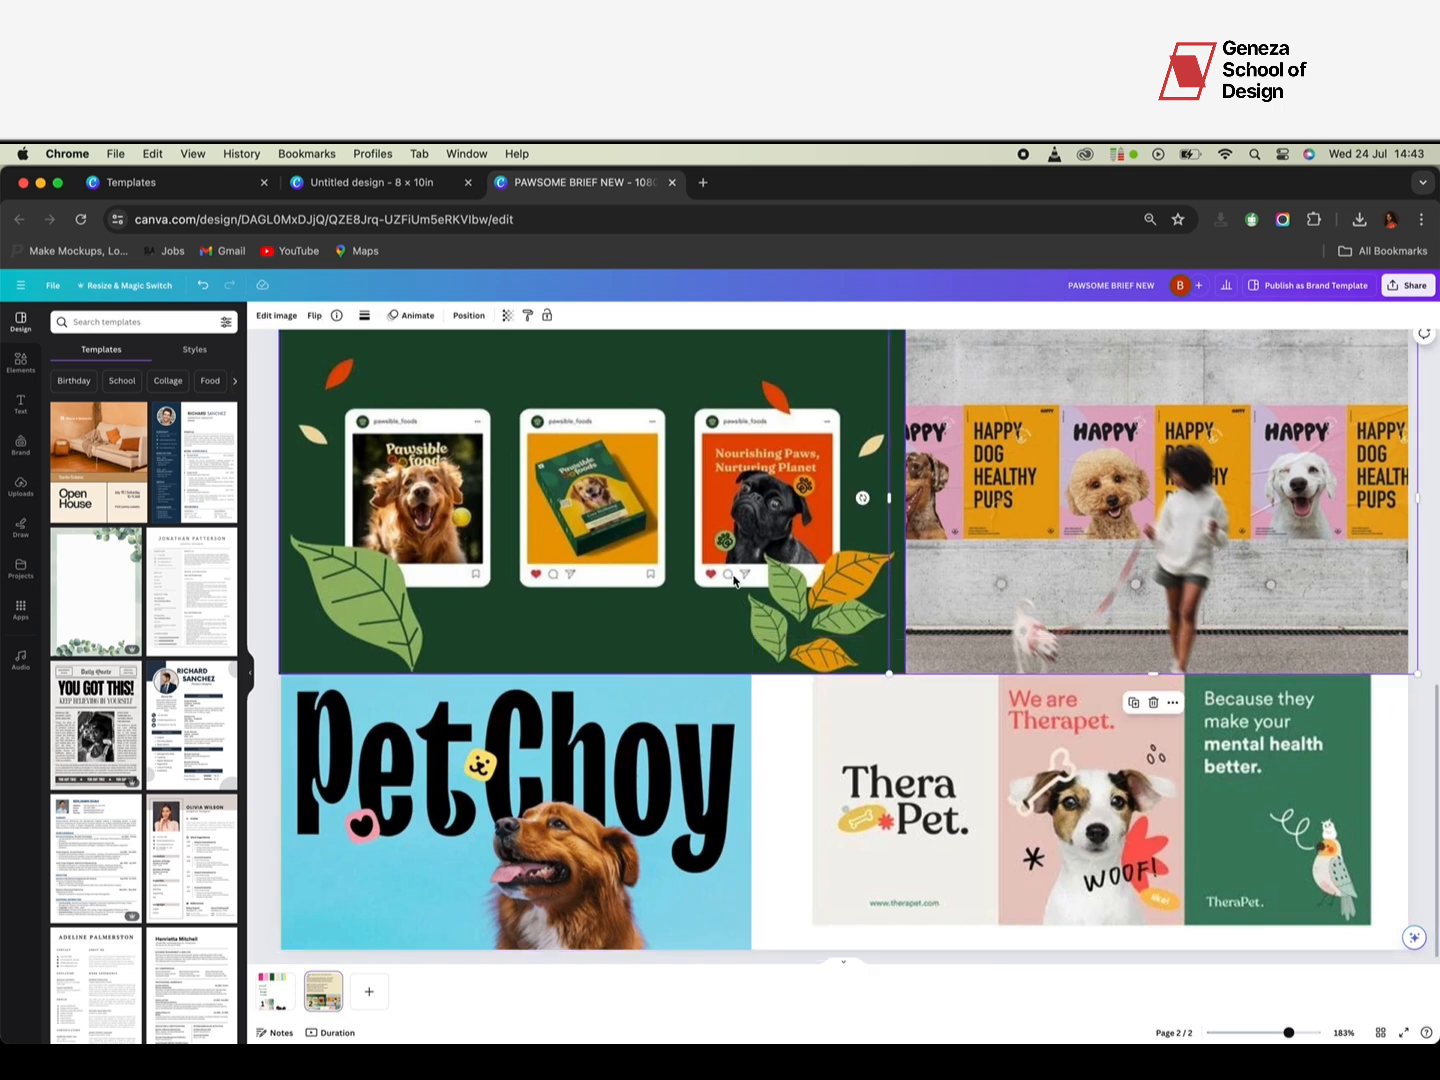
{"action": "left_click", "coordinate": [983, 757]}
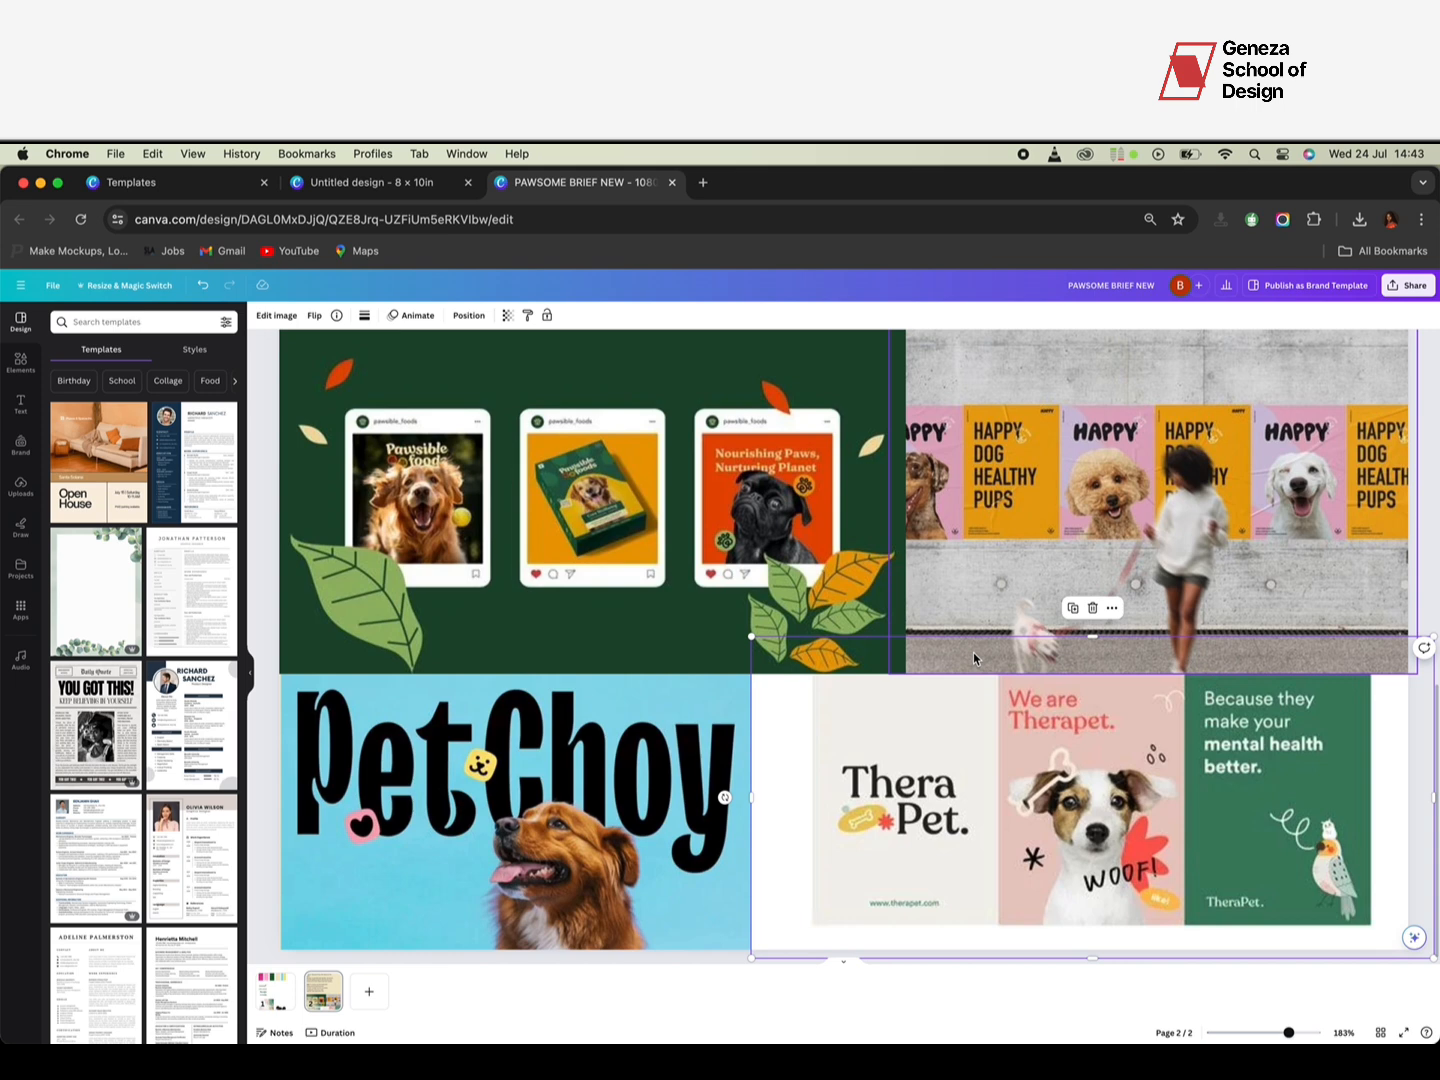
{"action": "scroll", "coordinate": [902, 677], "scroll_direction": "down", "scroll_amount": 1}
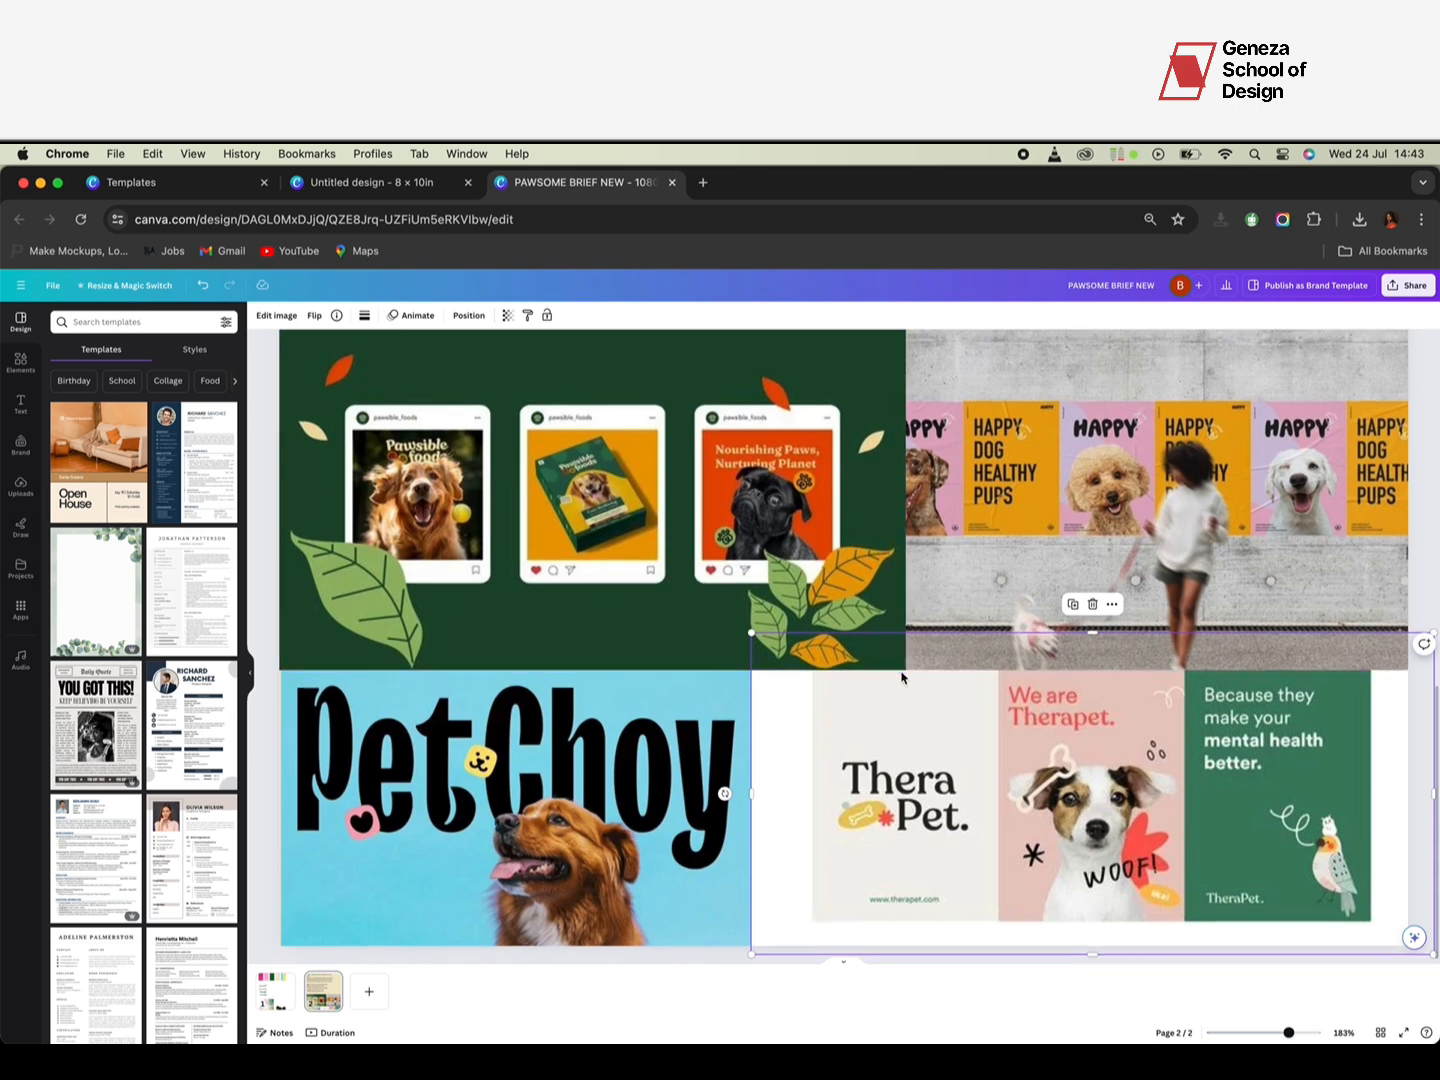
{"action": "left_click", "coordinate": [520, 777]}
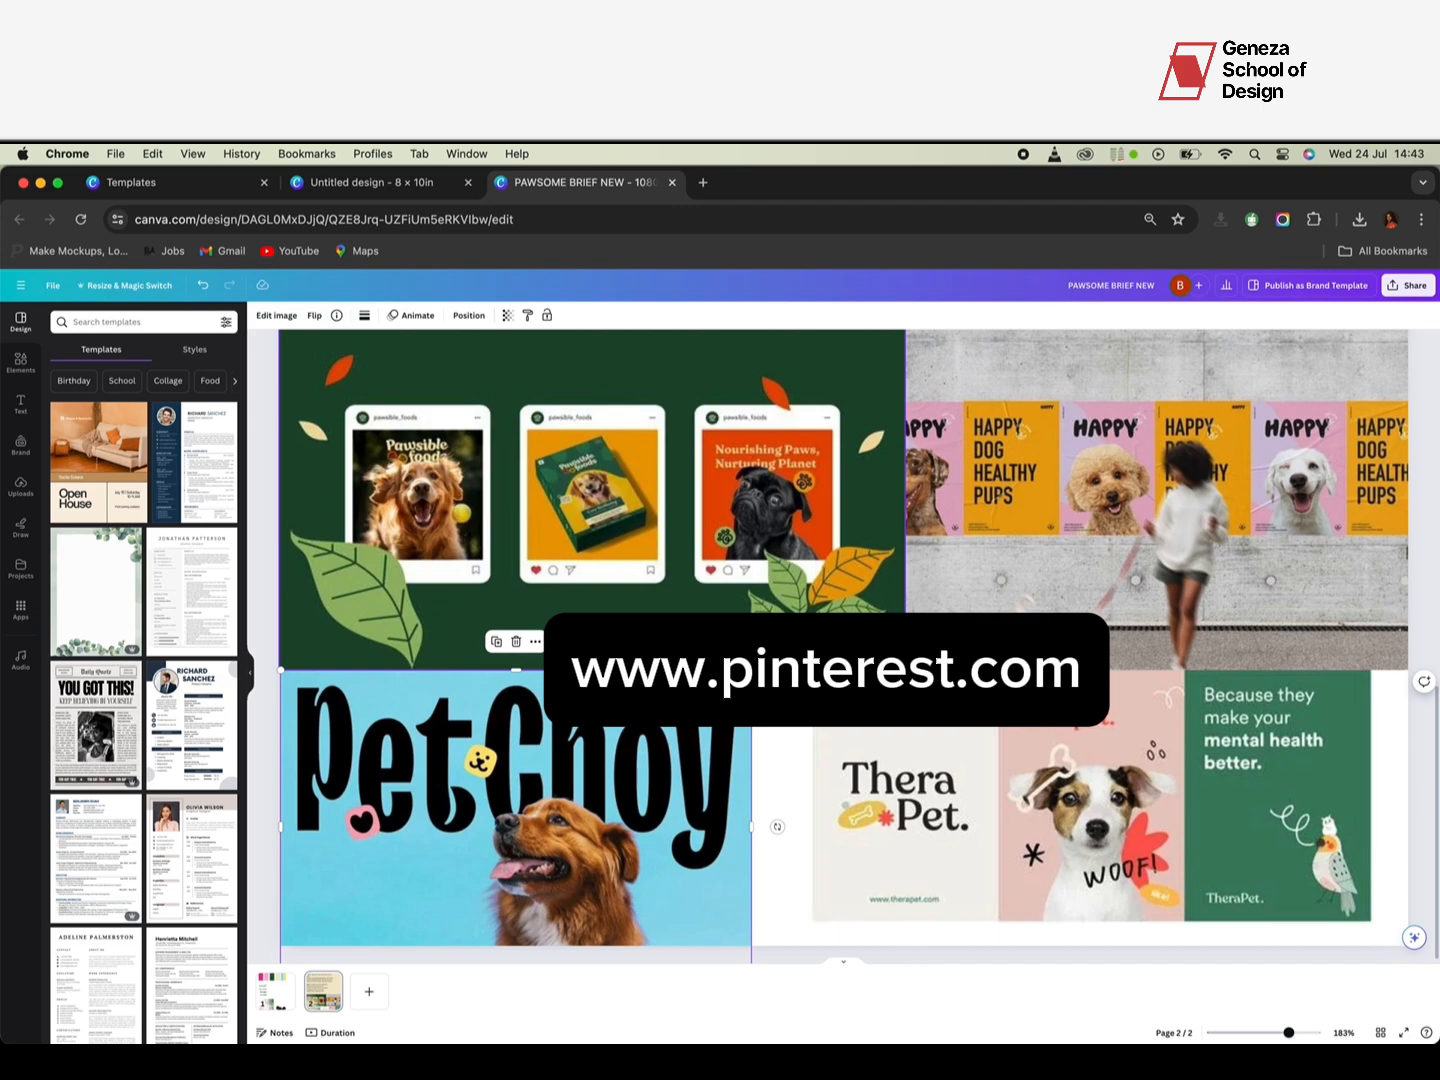
{"action": "scroll", "coordinate": [787, 633], "scroll_direction": "up", "scroll_amount": 10}
{"action": "scroll", "coordinate": [788, 632], "scroll_direction": "down", "scroll_amount": 3}
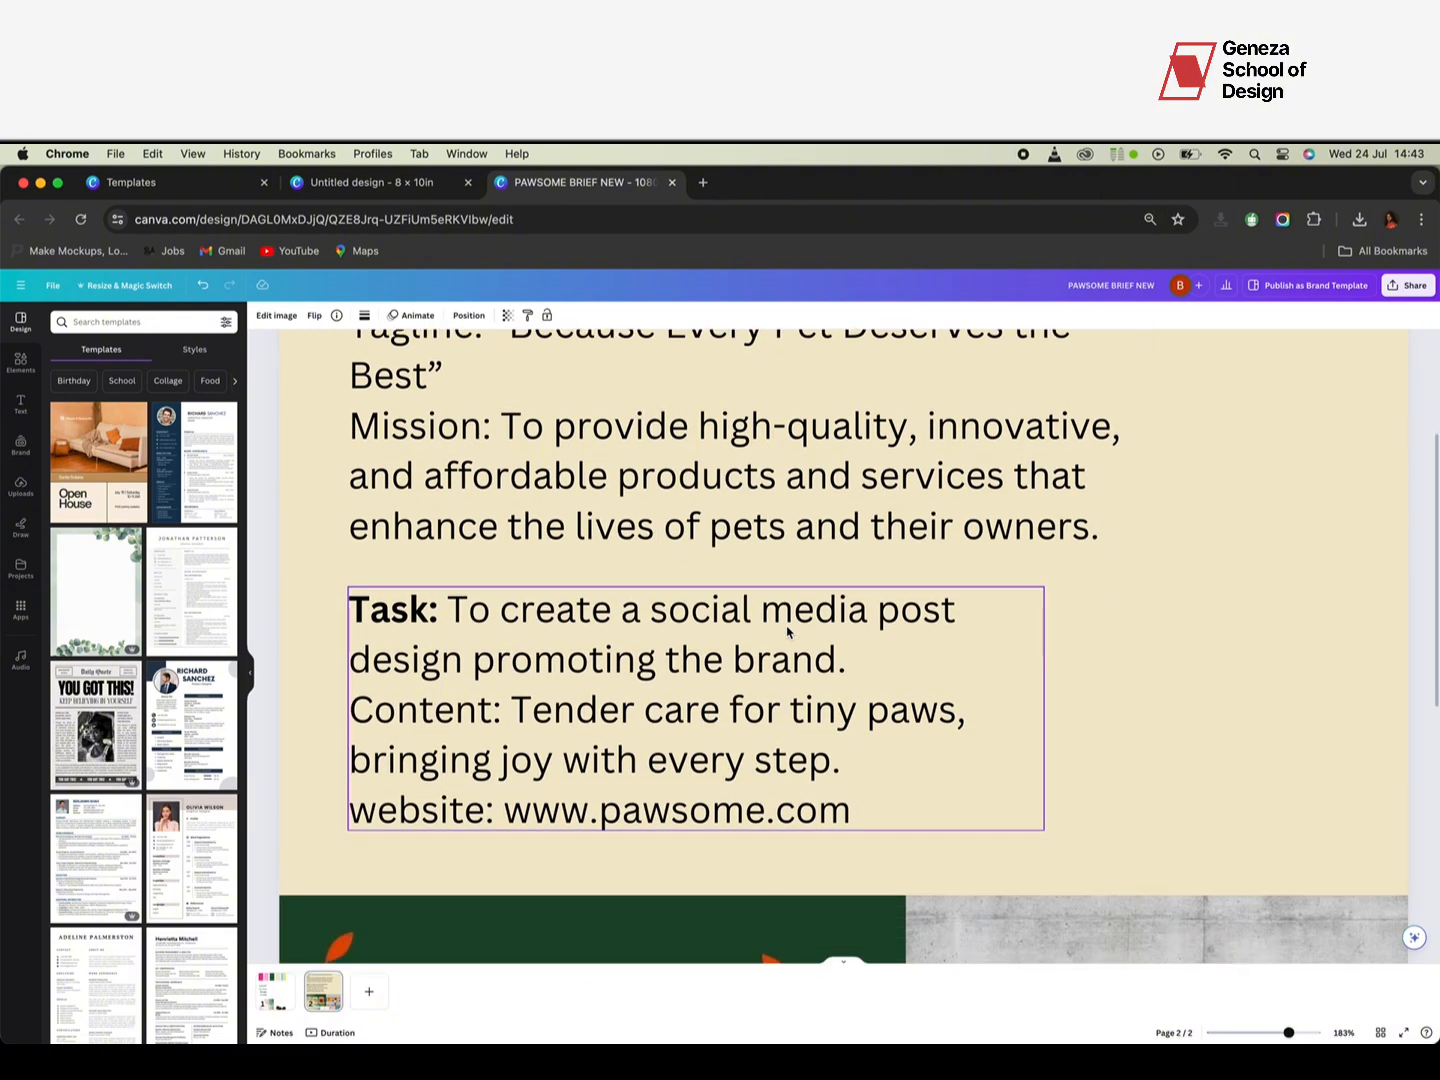
{"action": "key", "text": "super+0"}
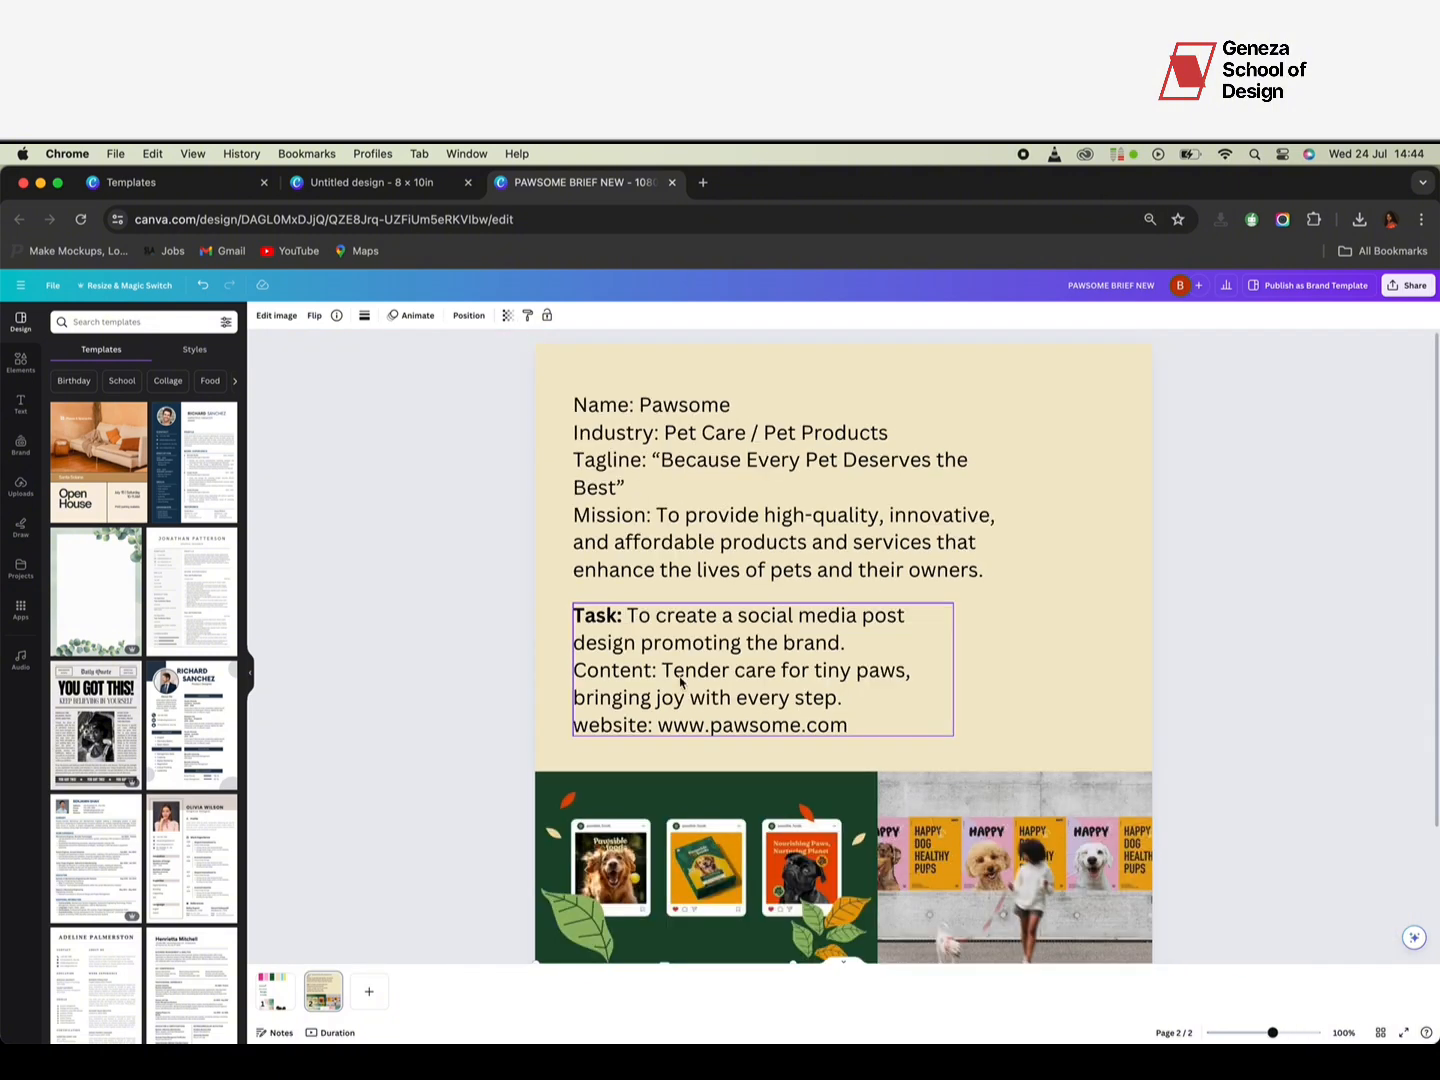
Step: Study the TheraPet and Petfolk reference designs and the puppies photo on page 1 of the brief up close
{"action": "left_click", "coordinate": [283, 994]}
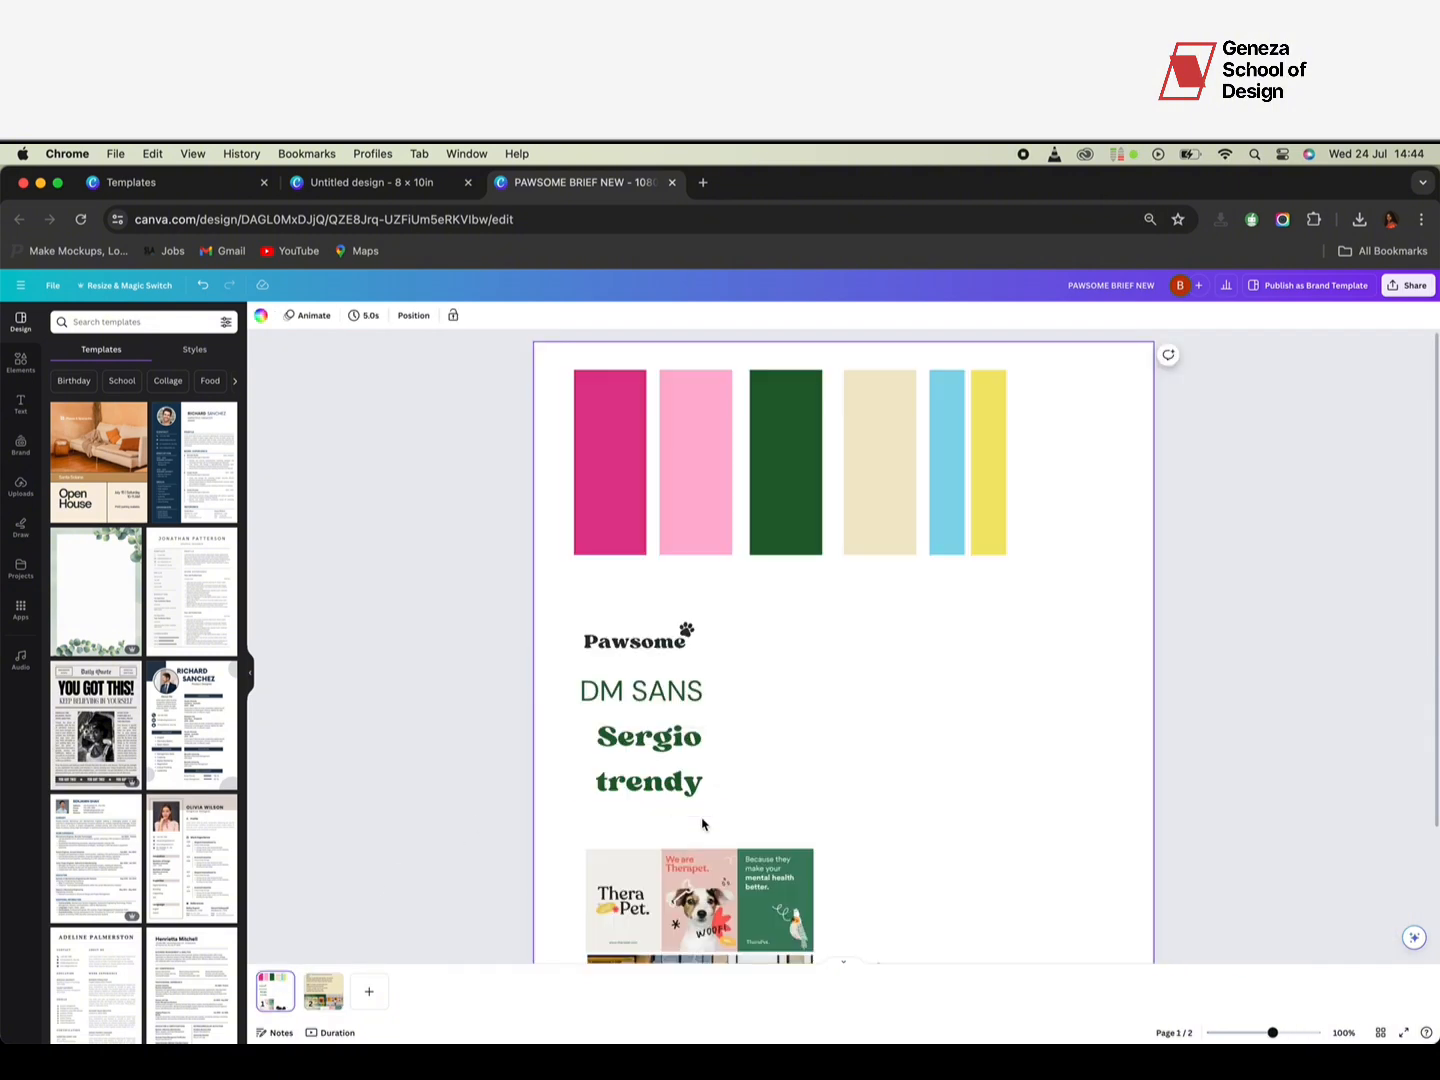
{"action": "scroll", "coordinate": [787, 897], "scroll_direction": "down", "scroll_amount": 2}
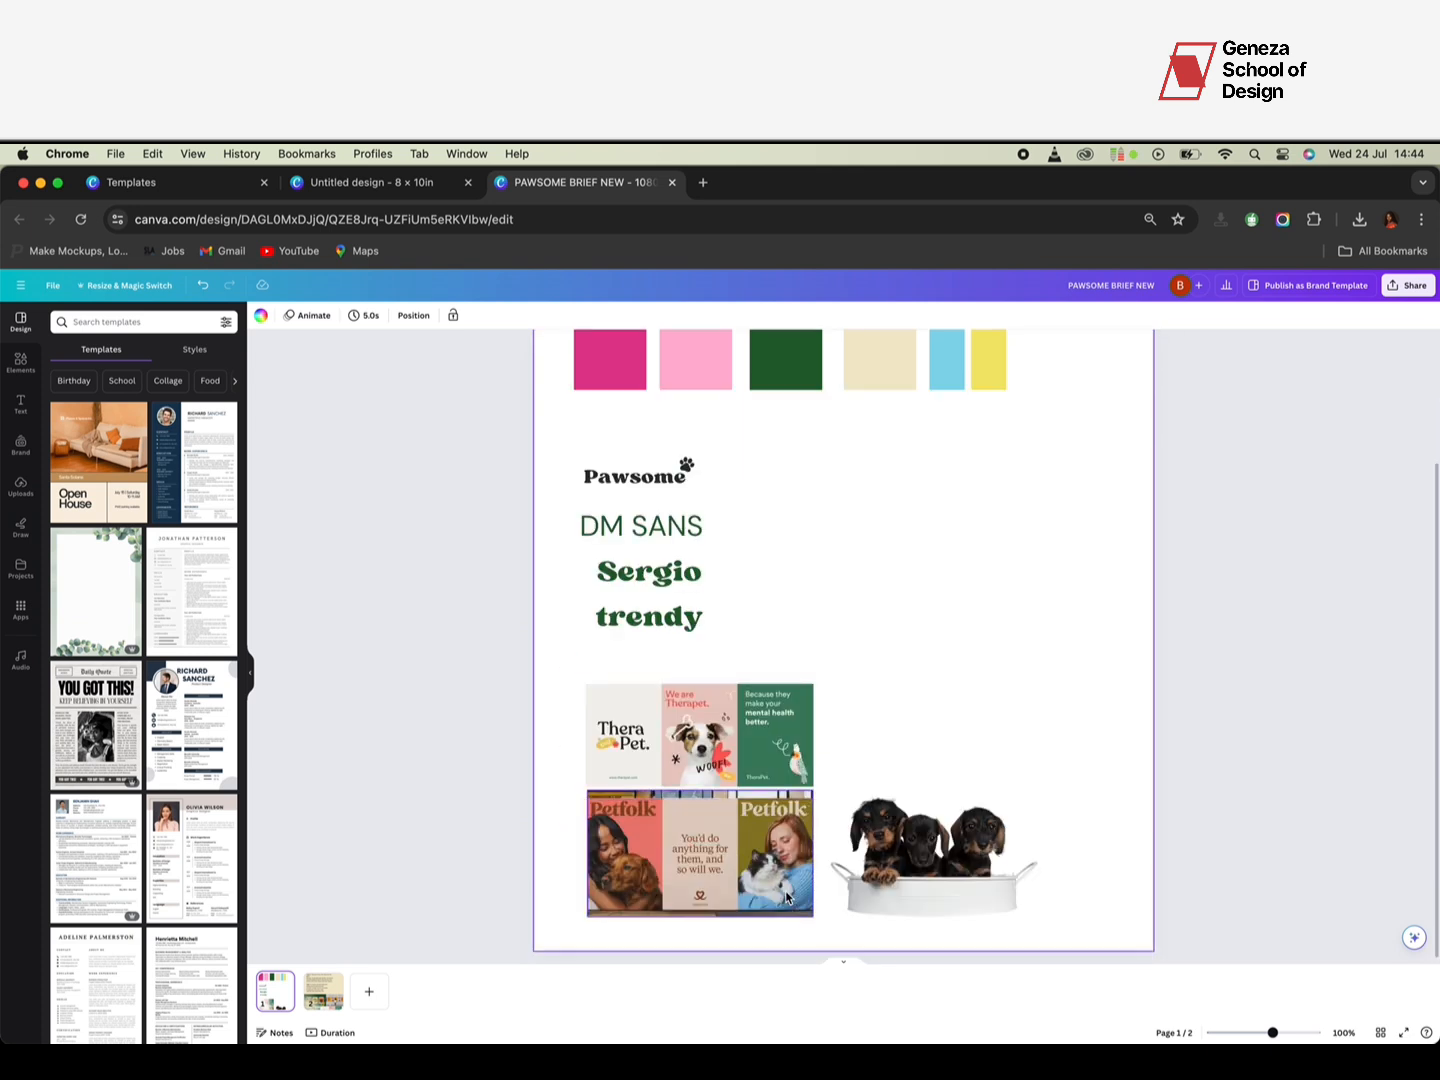
{"action": "scroll", "coordinate": [787, 897], "scroll_direction": "up", "scroll_amount": 2}
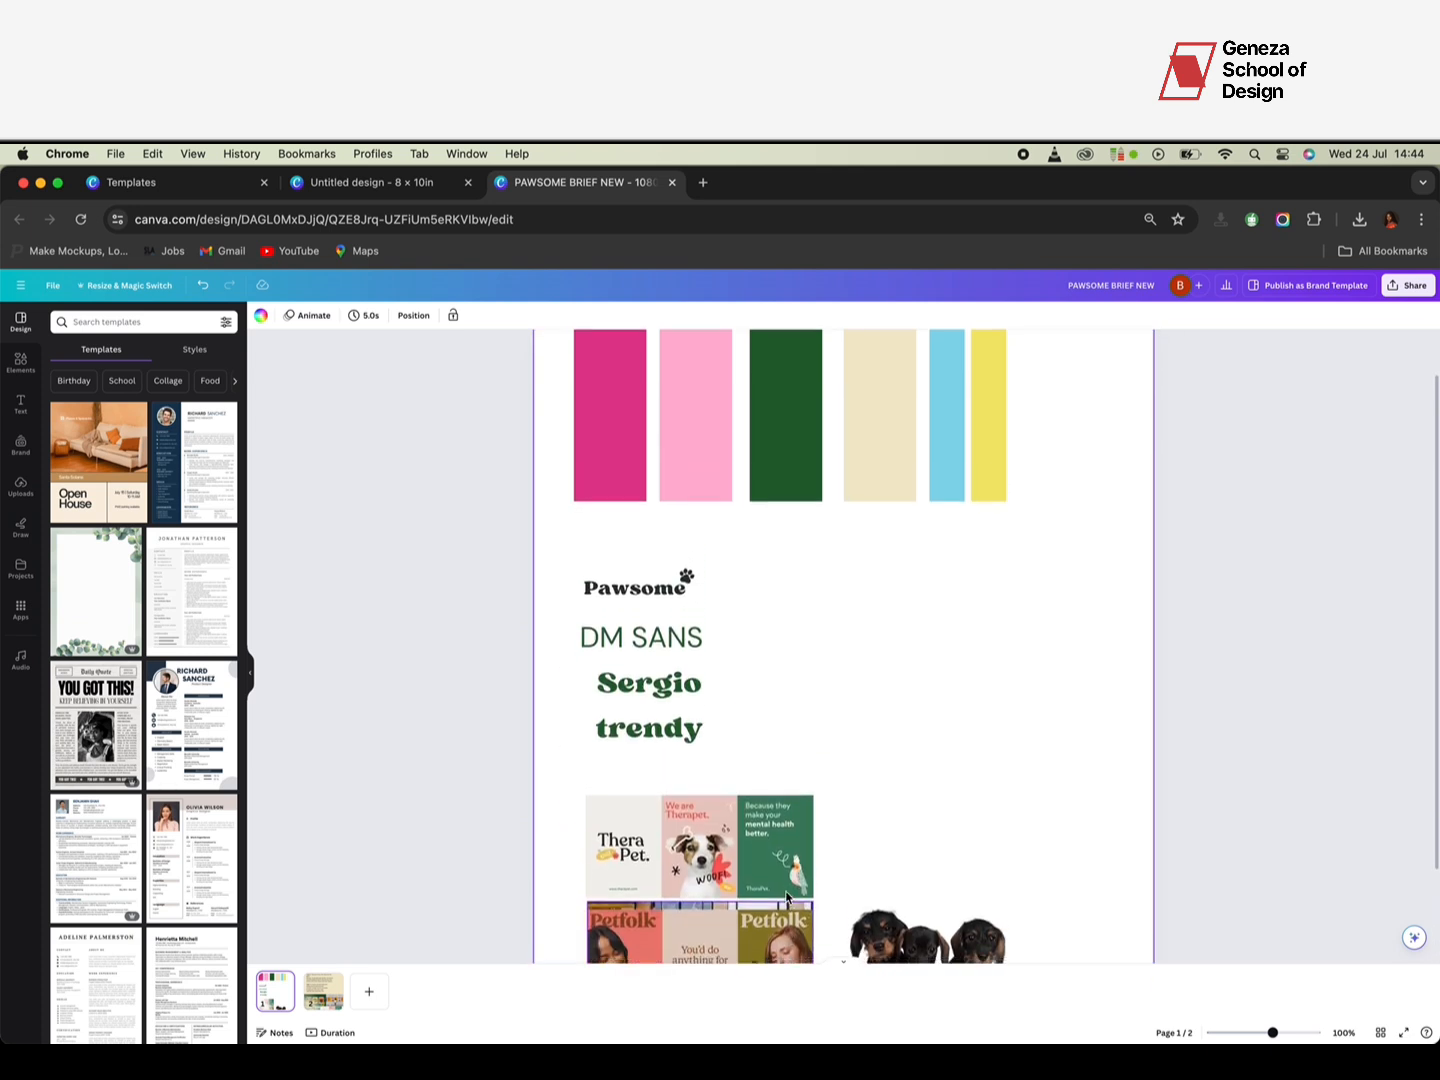
{"action": "scroll", "coordinate": [788, 897], "scroll_direction": "down", "scroll_amount": 2}
{"action": "scroll", "coordinate": [788, 896], "scroll_direction": "up", "scroll_amount": 5, "text": "ctrl"}
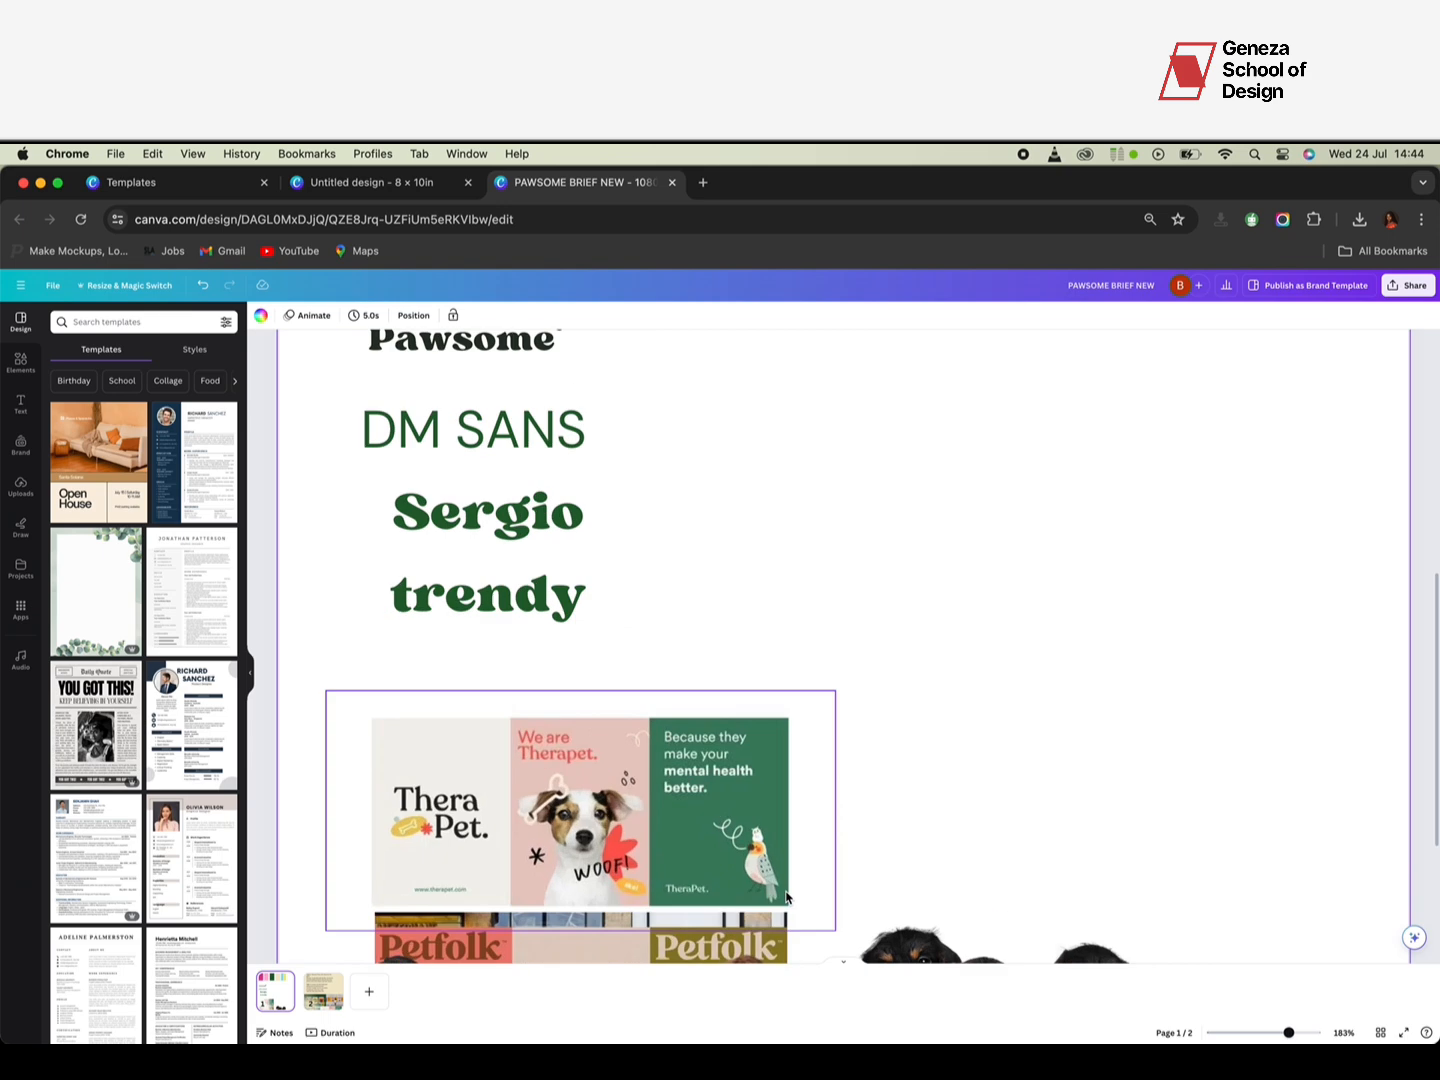
{"action": "scroll", "coordinate": [787, 897], "scroll_direction": "up", "scroll_amount": 6}
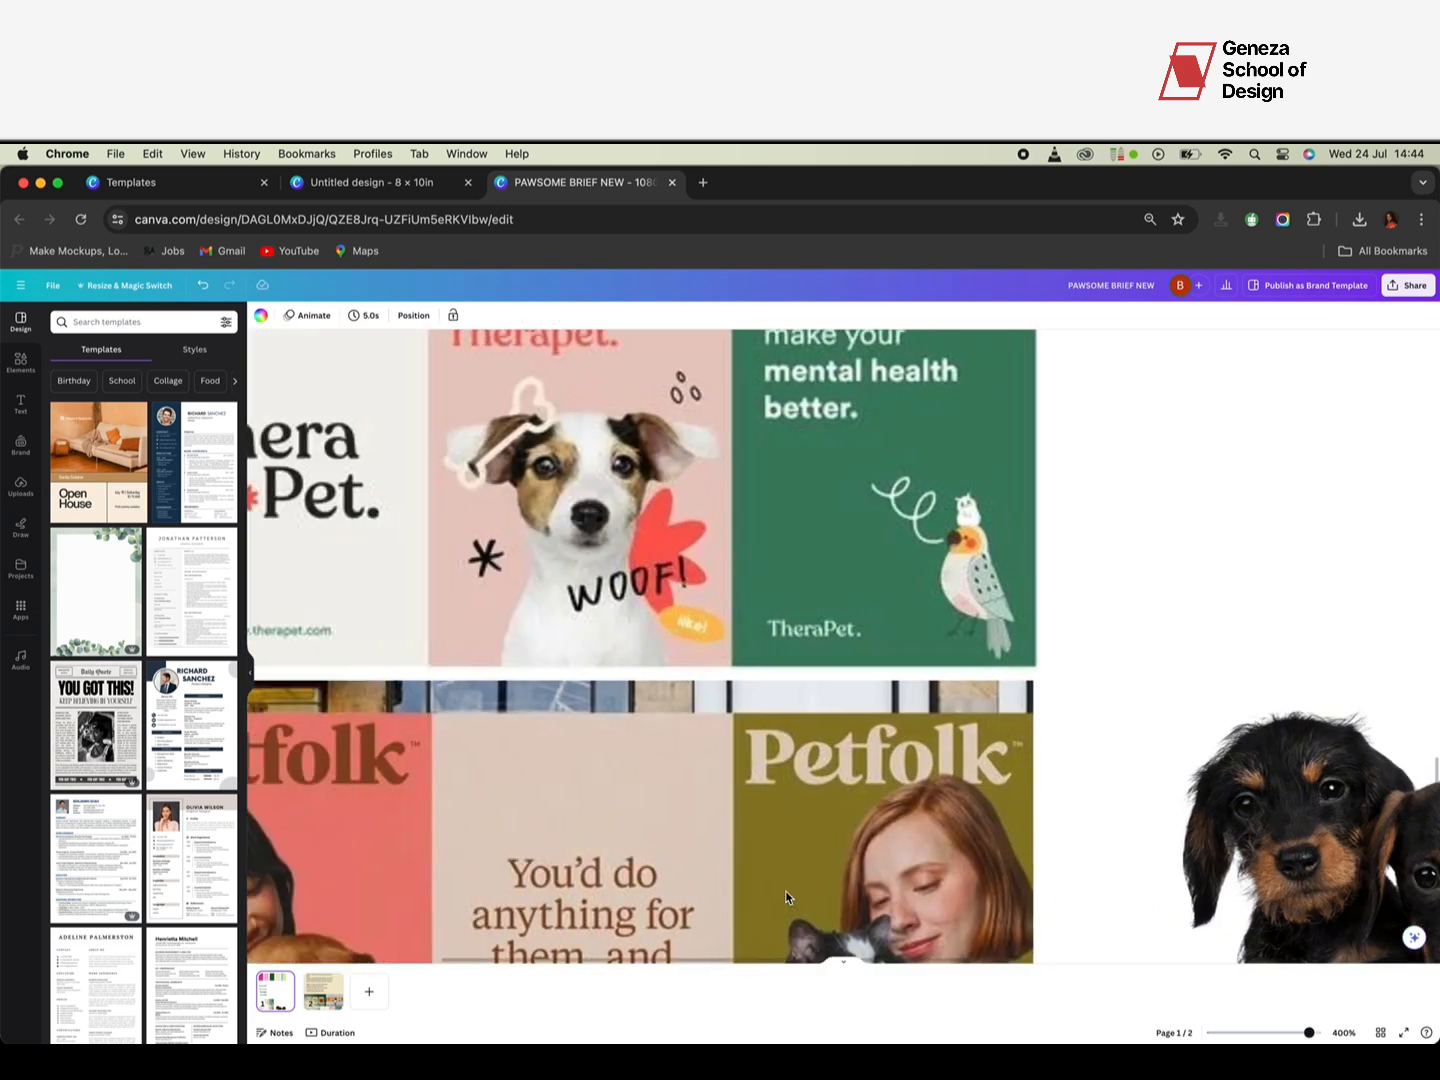
{"action": "scroll", "coordinate": [788, 896], "scroll_direction": "up", "scroll_amount": 2}
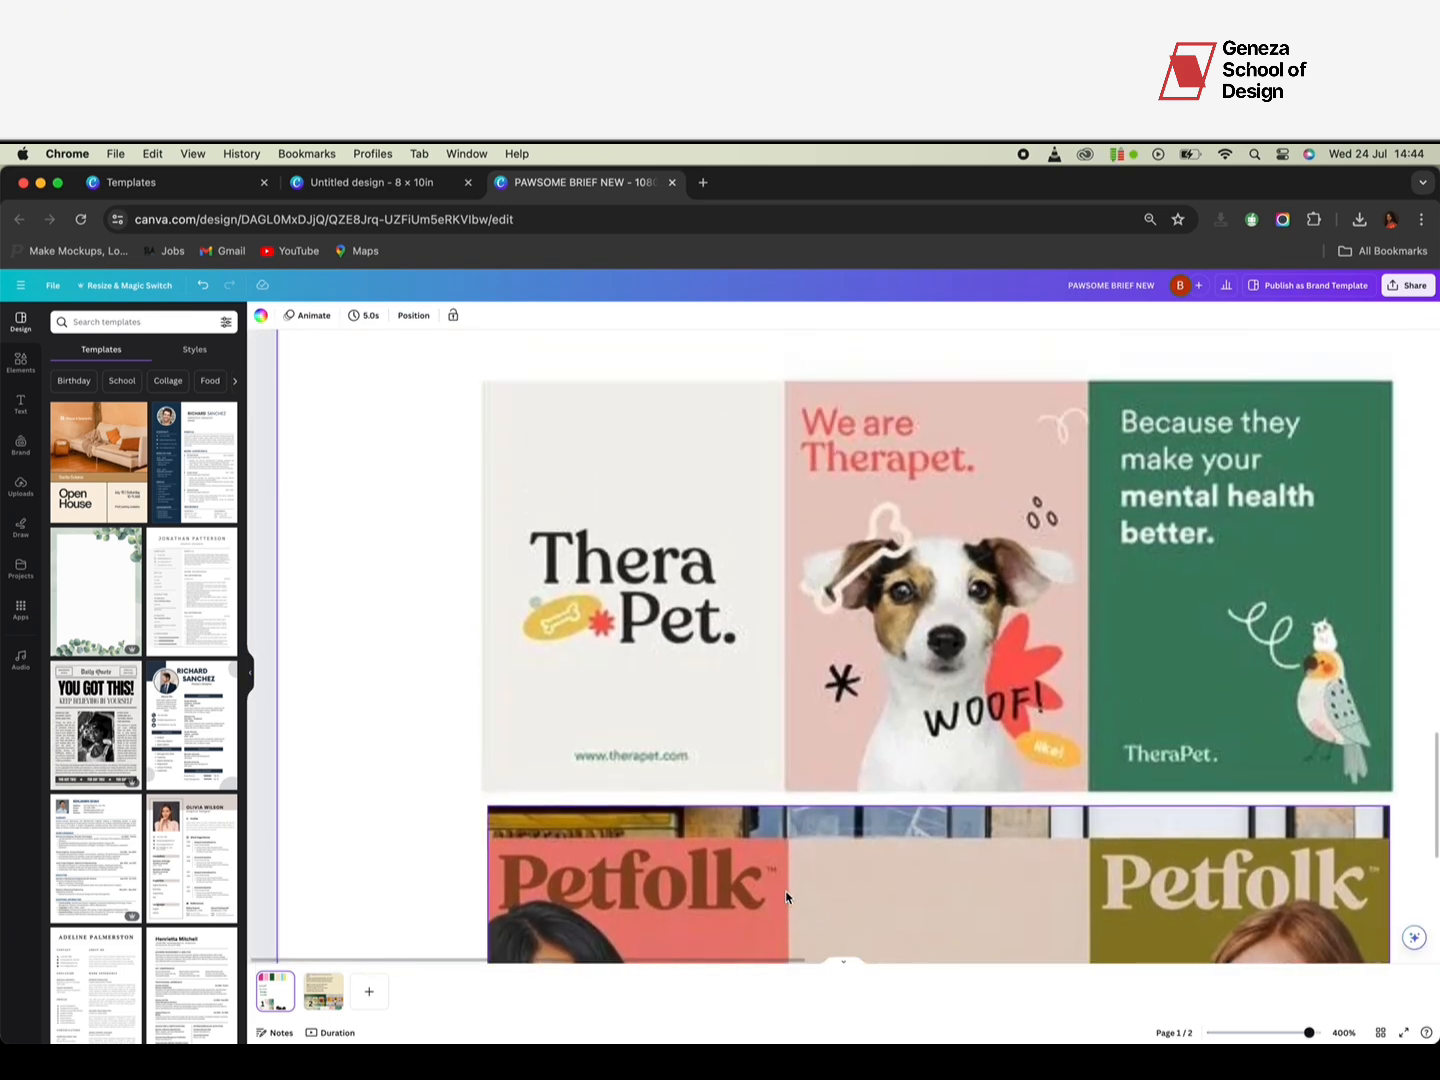
{"action": "scroll", "coordinate": [788, 896], "scroll_direction": "down", "scroll_amount": 6}
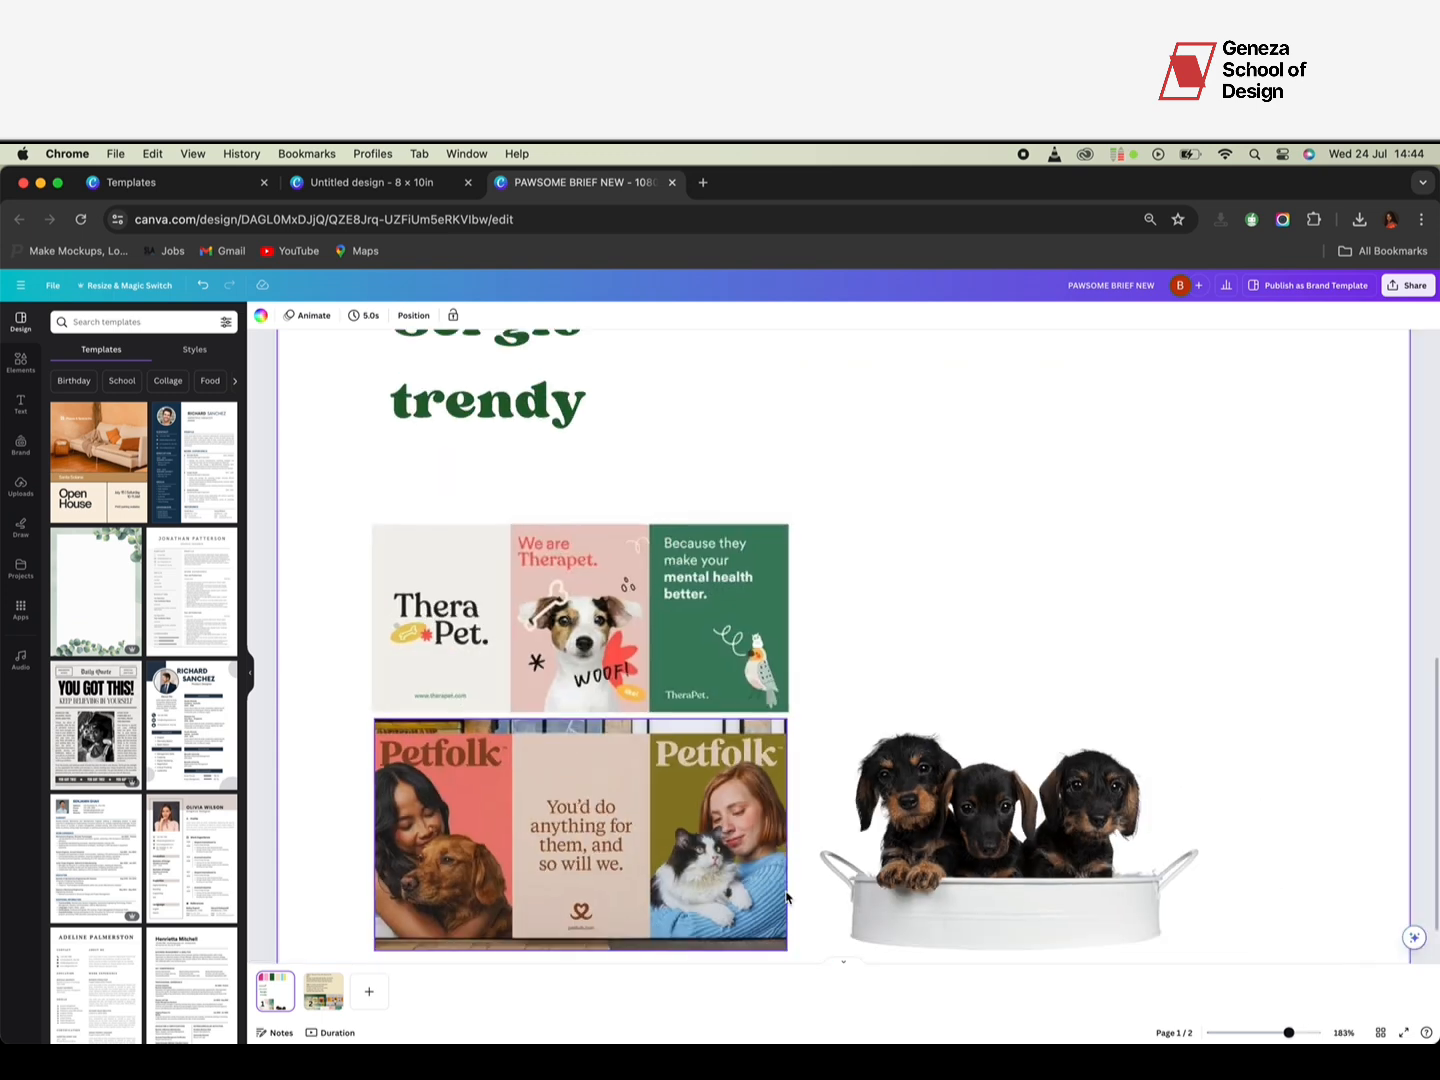
{"action": "scroll", "coordinate": [787, 896], "scroll_direction": "down", "scroll_amount": 3}
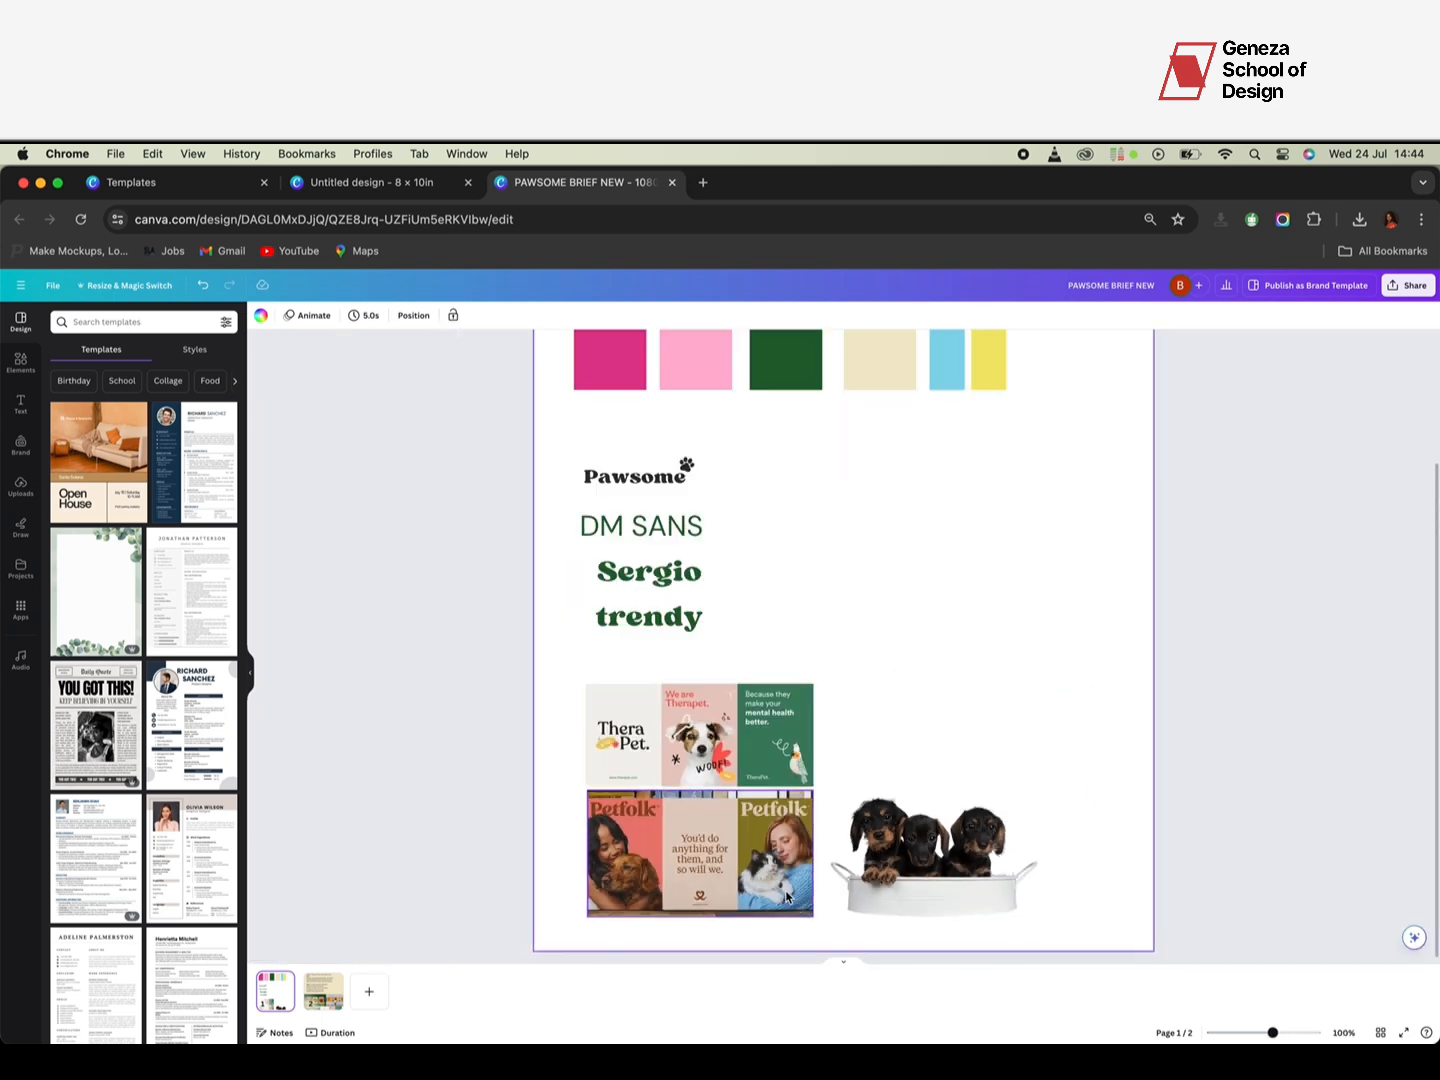
Step: Copy the six colour swatches and the Pawsome logo from page 1 of the brief into the blank 8 × 10 in design
{"action": "scroll", "coordinate": [810, 942], "scroll_direction": "up", "scroll_amount": 1}
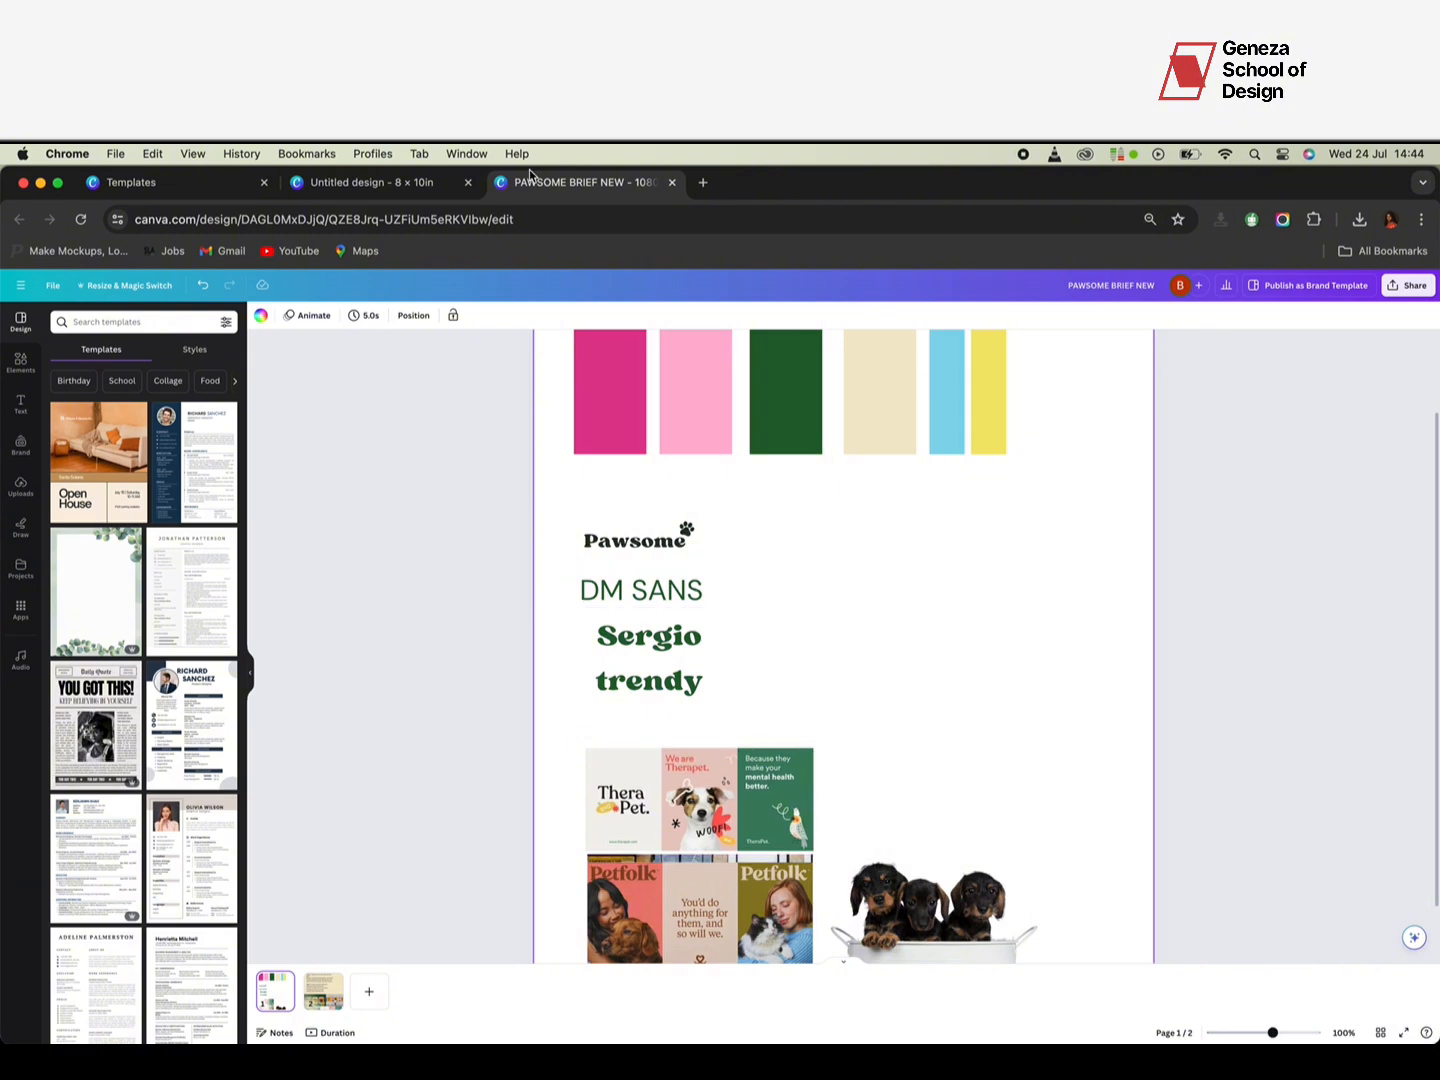
{"action": "left_click", "coordinate": [380, 182]}
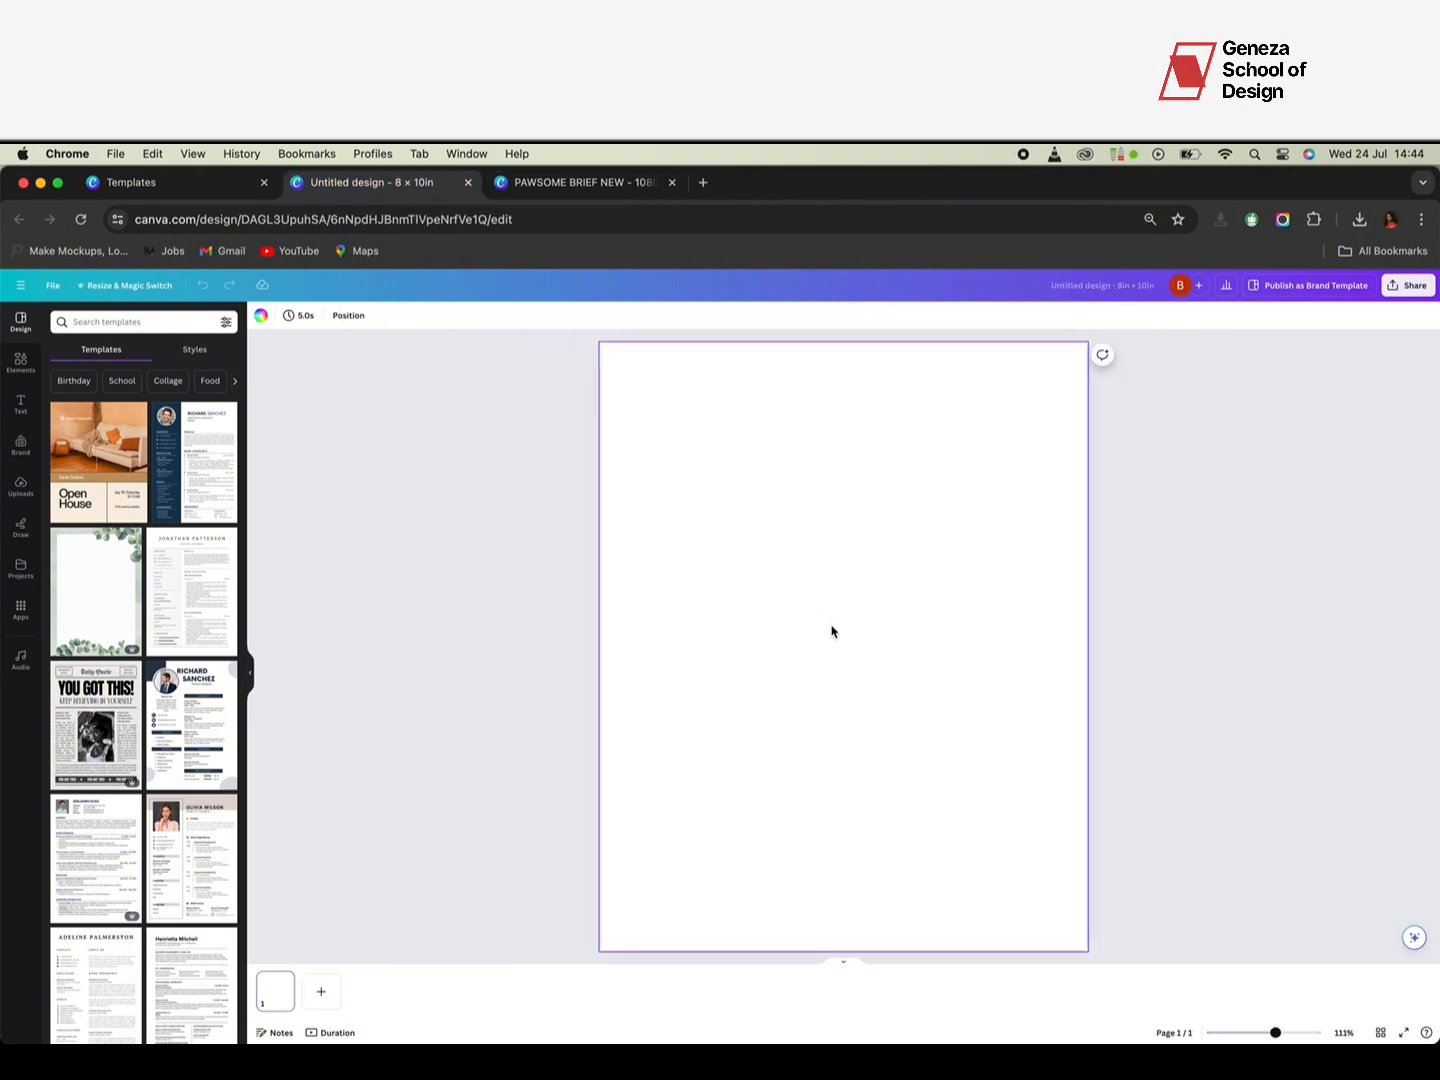
{"action": "left_click", "coordinate": [590, 186]}
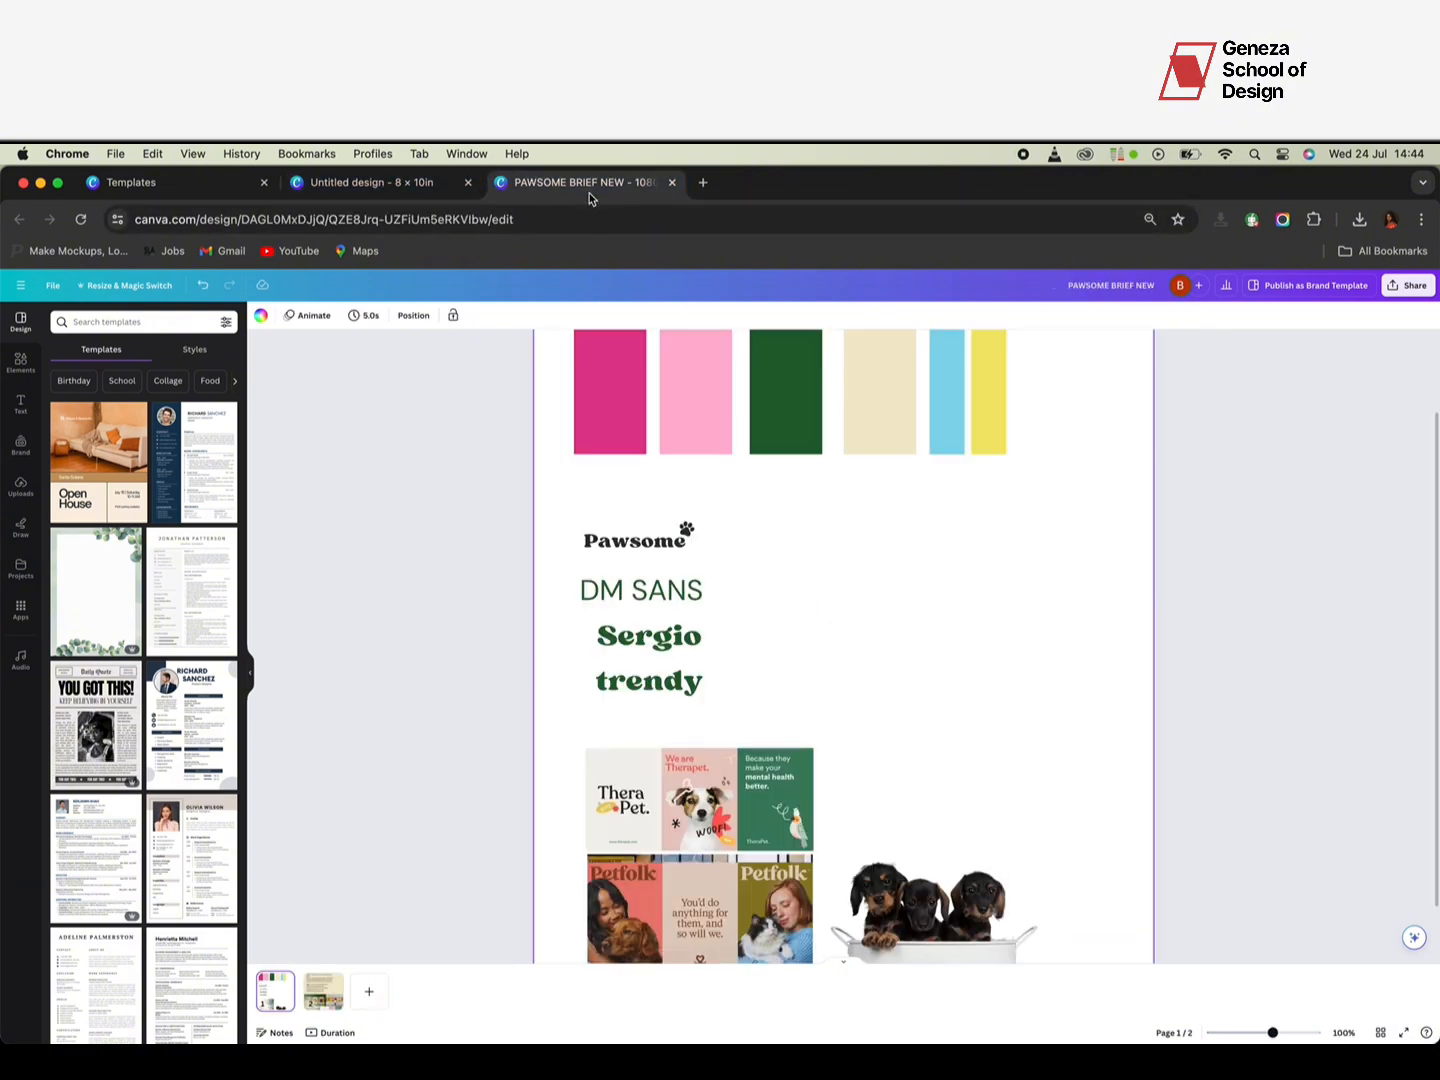
{"action": "scroll", "coordinate": [820, 615], "scroll_direction": "up", "scroll_amount": 2}
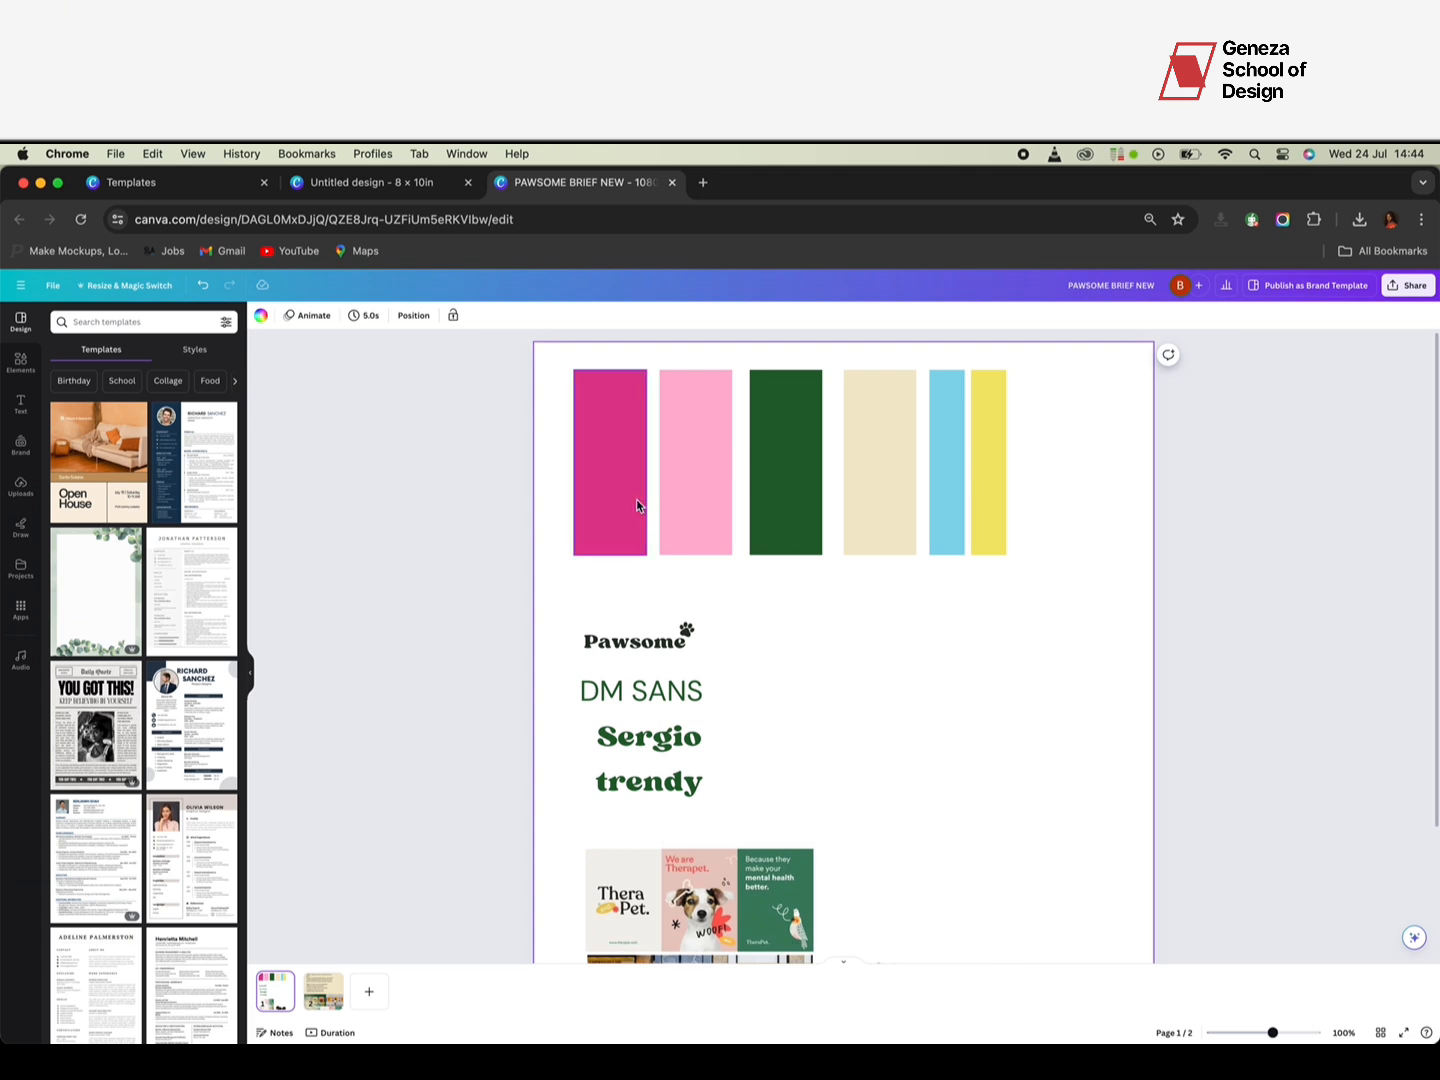
{"action": "left_click_drag", "start_coordinate": [551, 435], "coordinate": [1077, 665]}
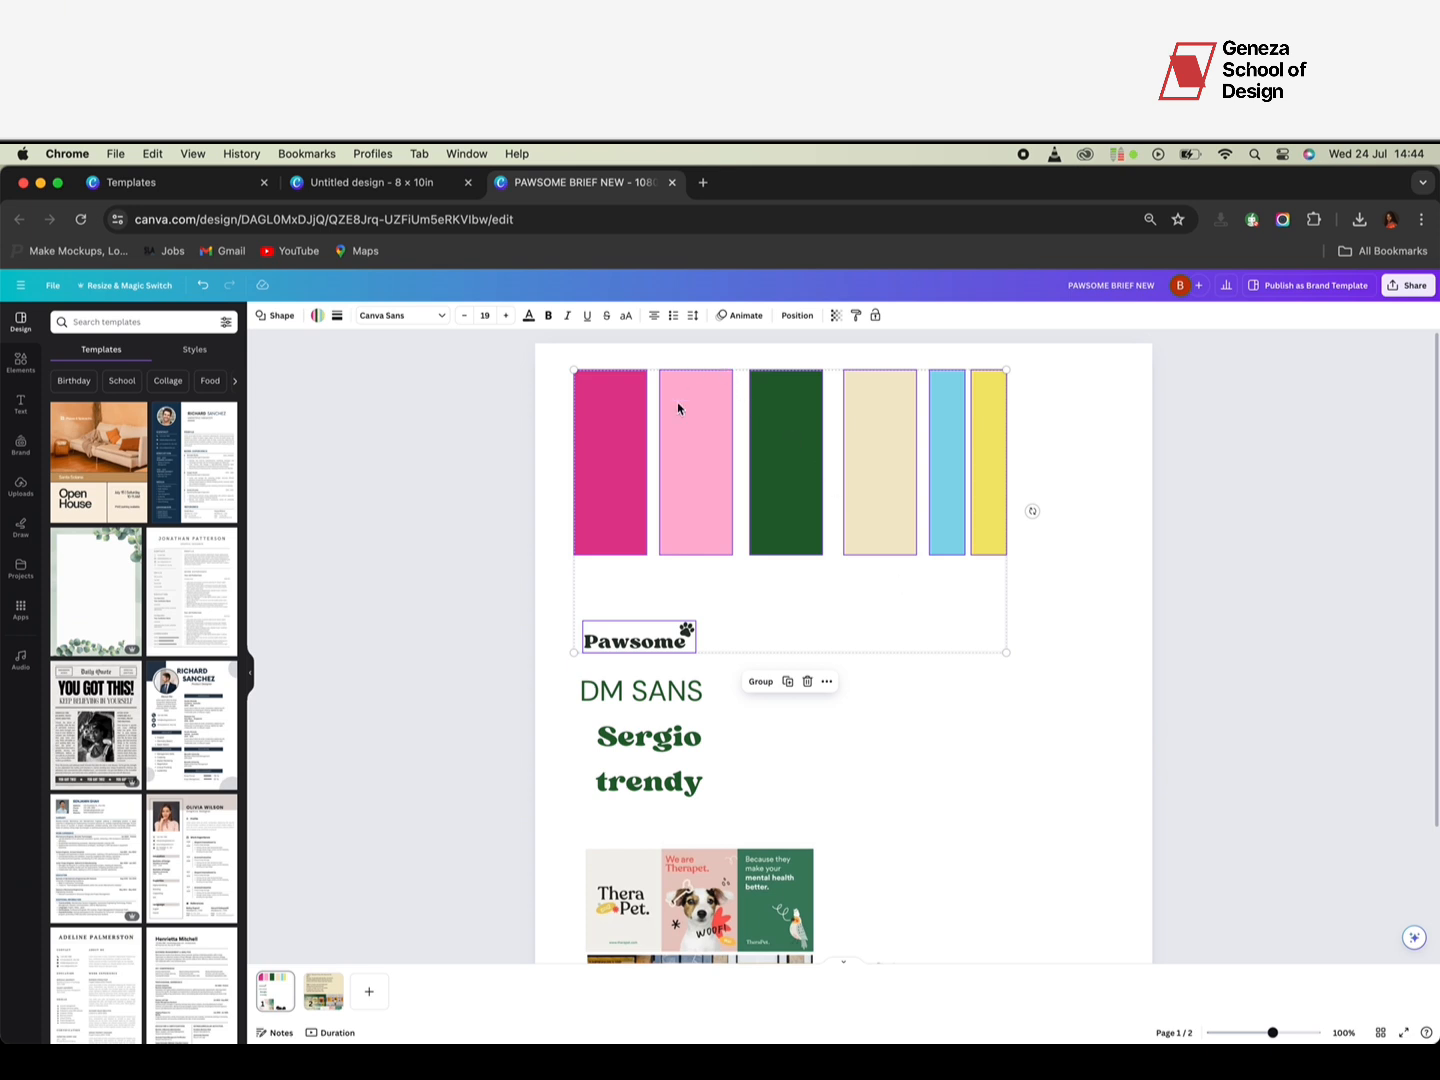
{"action": "left_click", "coordinate": [394, 186]}
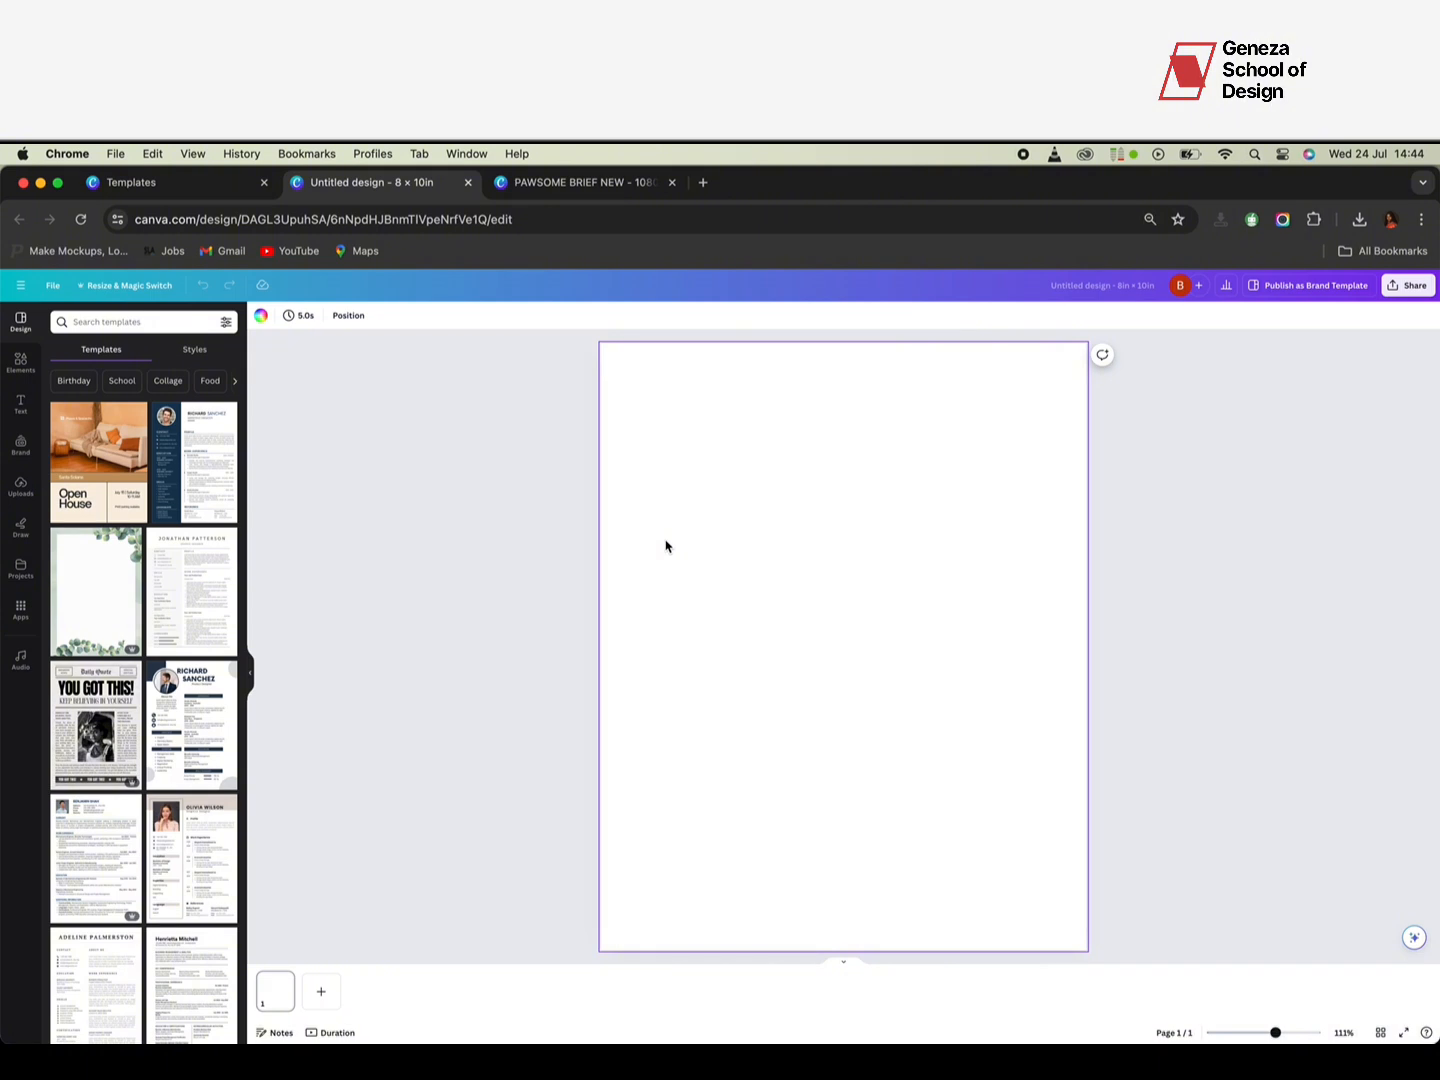
{"action": "key", "text": "cmd+v"}
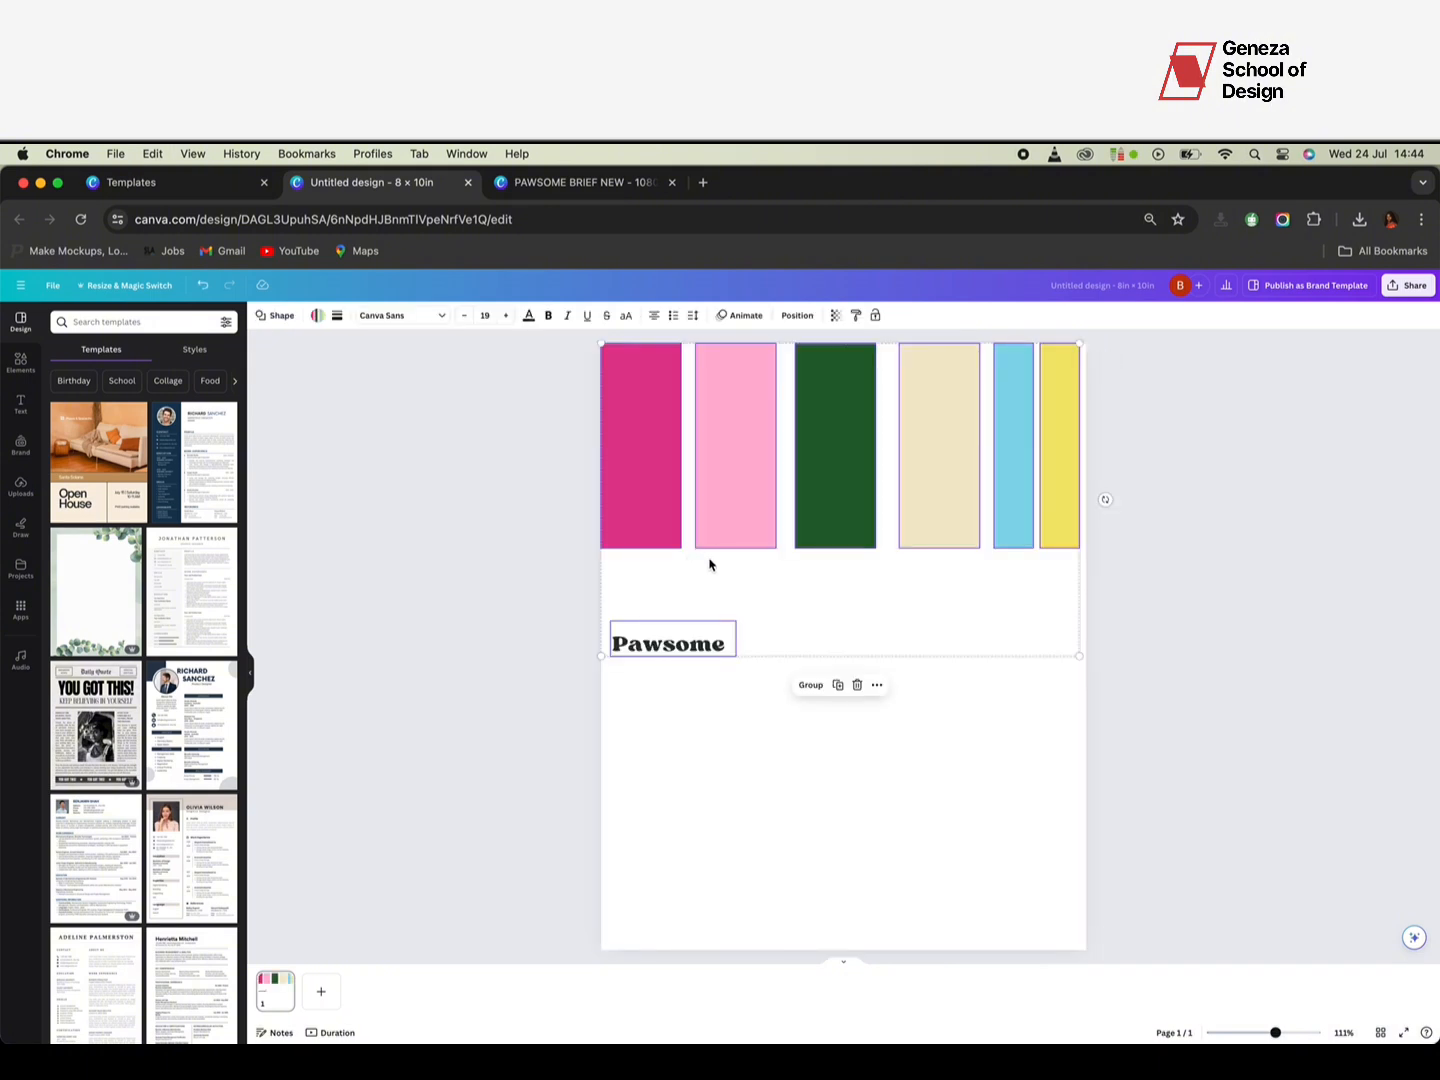
{"action": "left_click", "coordinate": [1015, 771]}
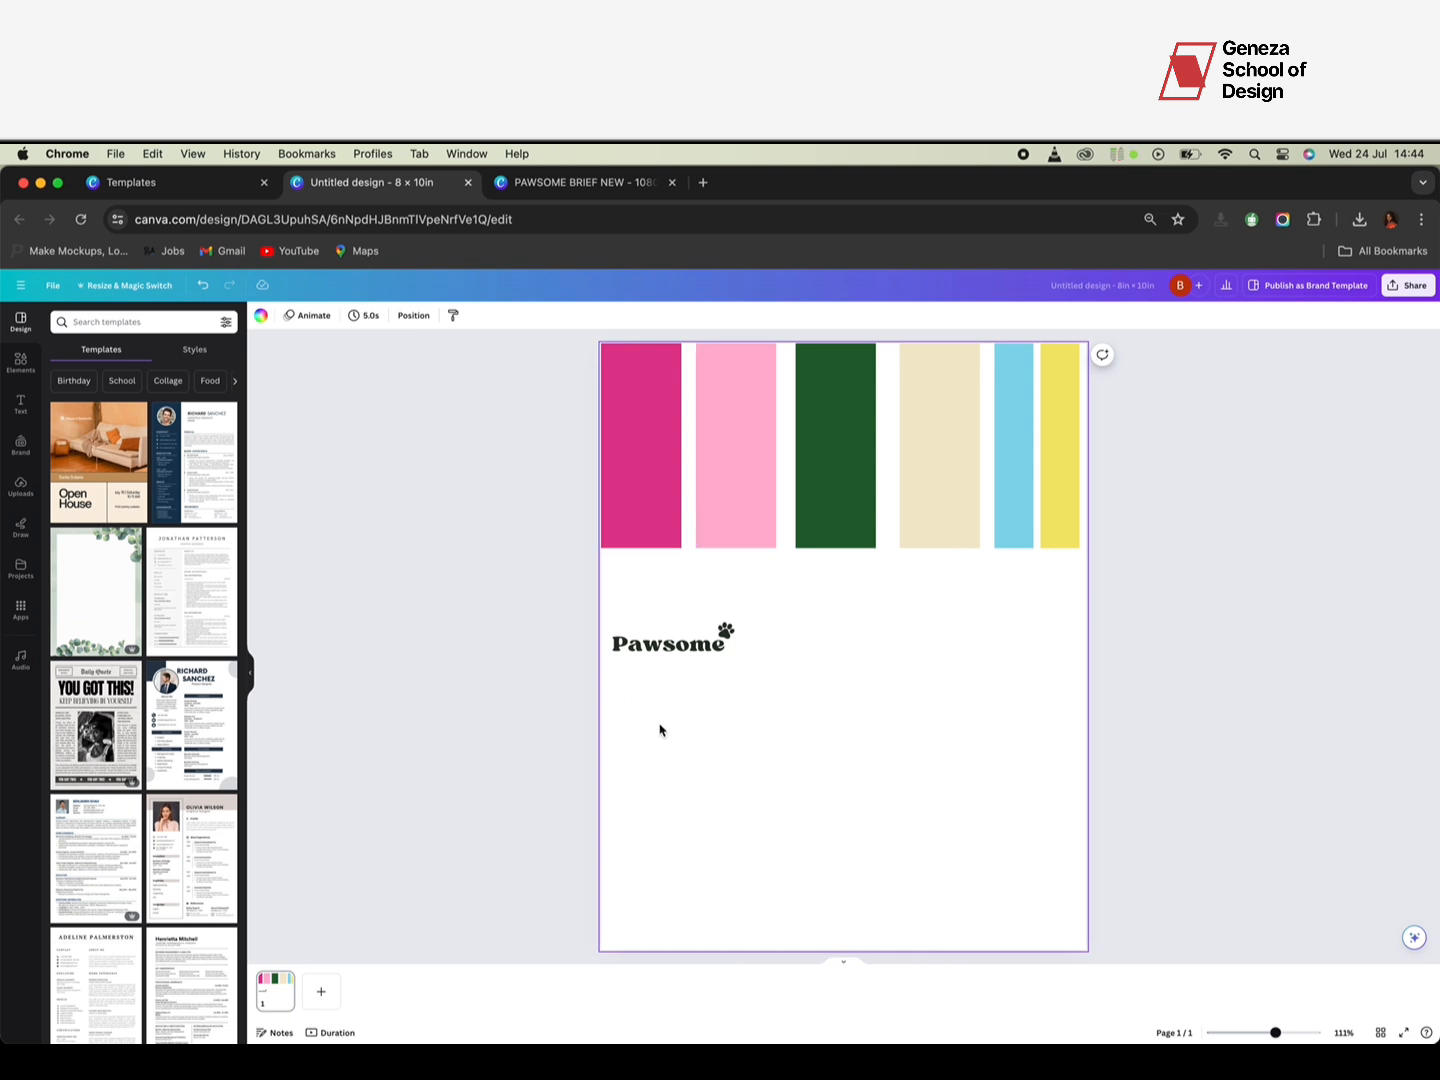
Step: Show the rulers and place vertical margin guides about 0.35 in from the page's side edges
{"action": "key", "text": "shift+r"}
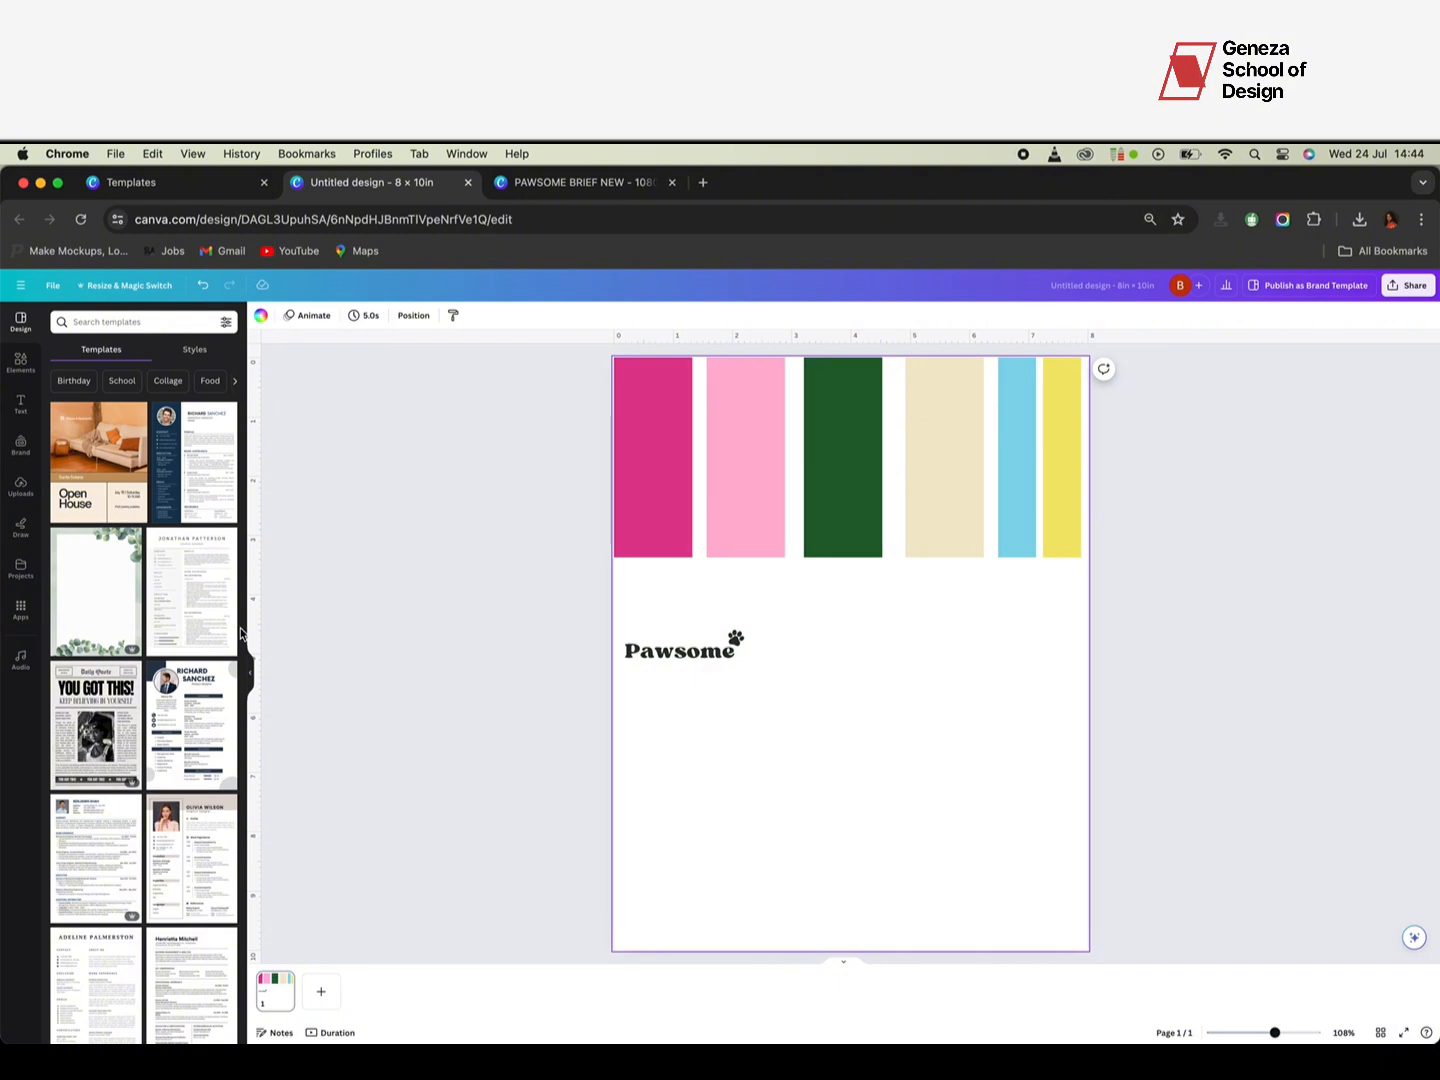
{"action": "left_click_drag", "start_coordinate": [255, 618], "coordinate": [689, 644]}
Step: Group the six colour swatches and scale them with the logo to fit inside the side margin guides
{"action": "left_click", "coordinate": [672, 648]}
{"action": "left_click", "coordinate": [648, 474]}
{"action": "left_click", "coordinate": [752, 482], "text": "shift"}
{"action": "left_click", "coordinate": [859, 495], "text": "shift"}
{"action": "left_click", "coordinate": [961, 512], "text": "shift"}
{"action": "left_click", "coordinate": [1020, 522], "text": "shift"}
{"action": "left_click", "coordinate": [1076, 530], "text": "shift"}
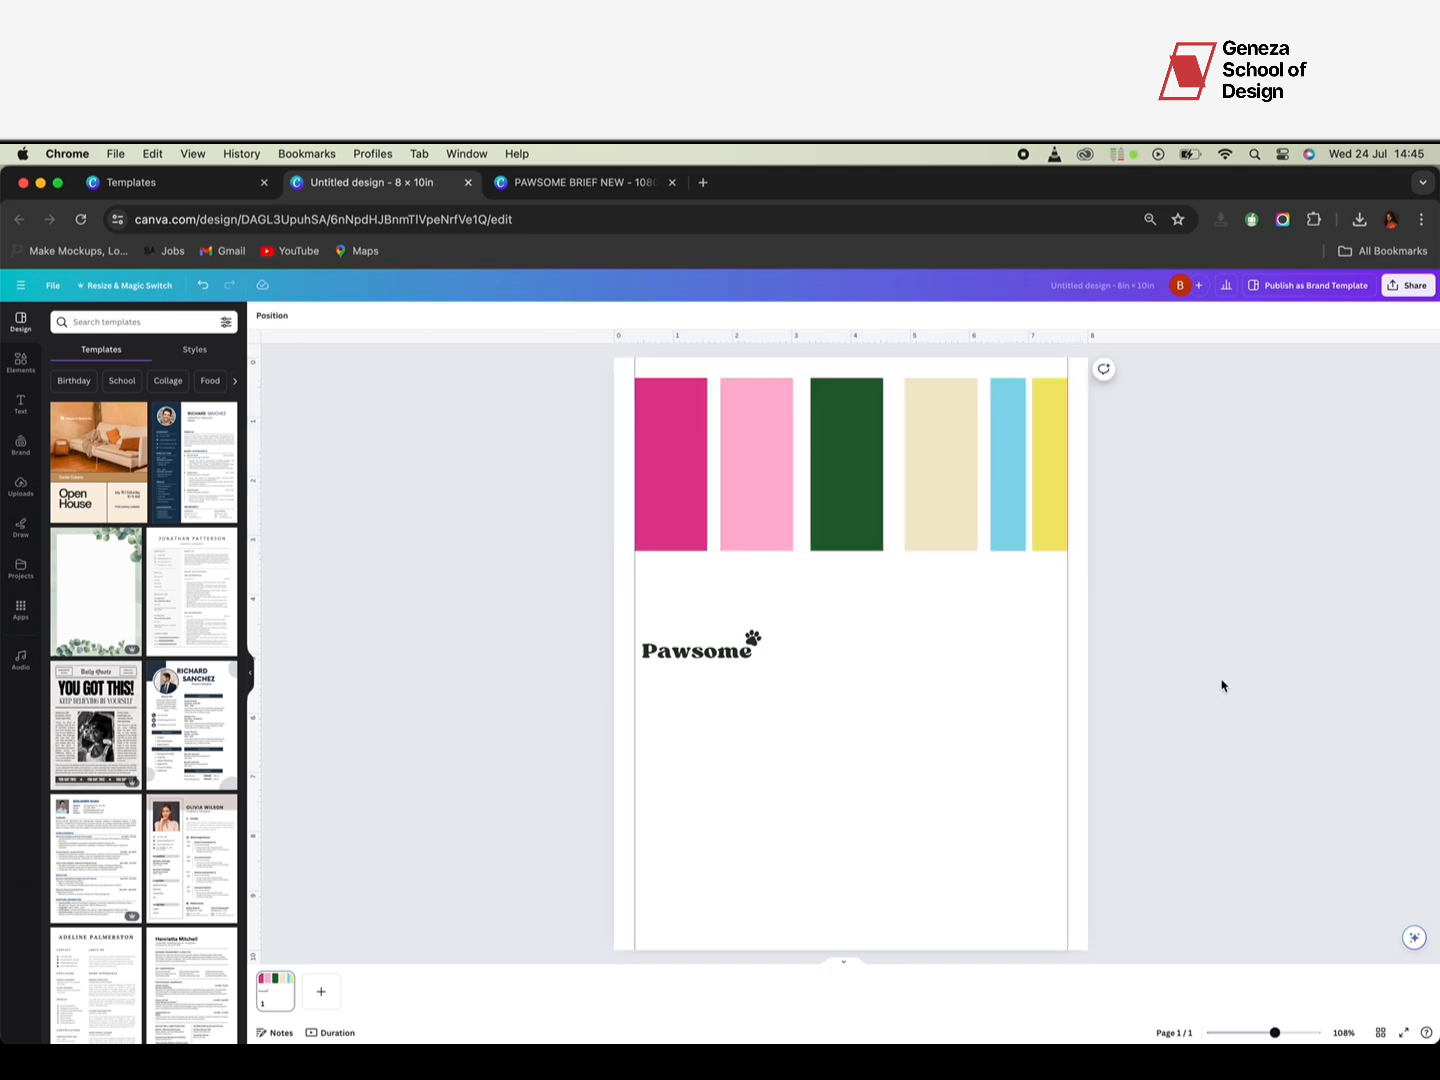
Step: Place horizontal margin guides about 0.35 in from the page's top and bottom edges
{"action": "left_click_drag", "start_coordinate": [725, 336], "coordinate": [765, 929]}
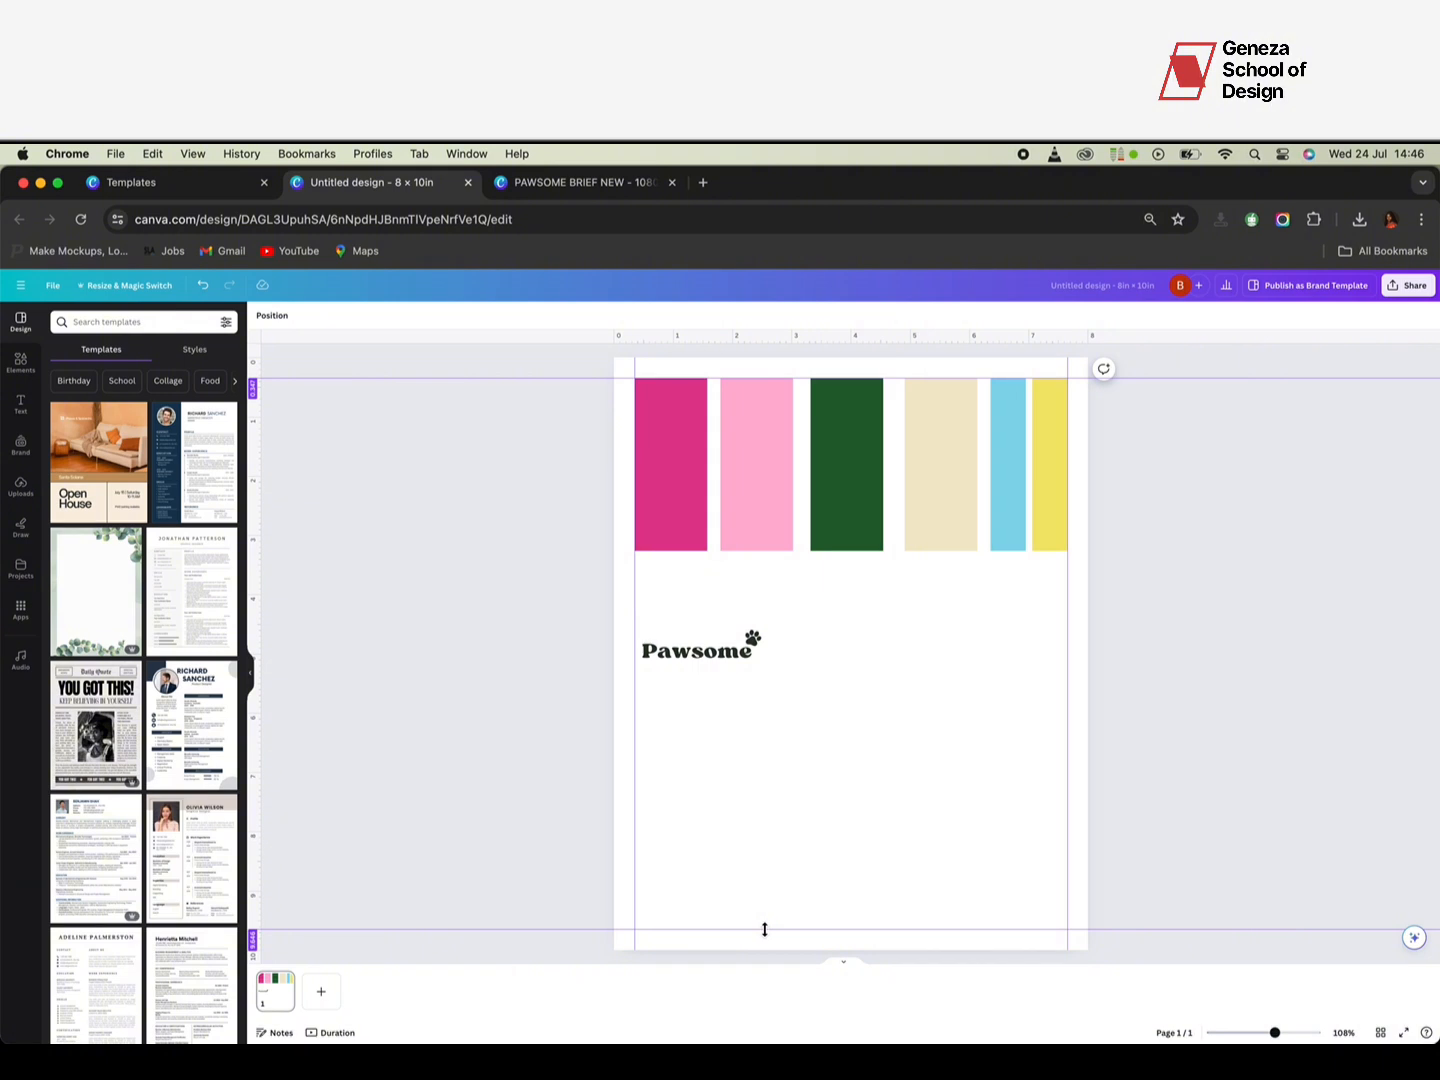
{"action": "left_click_drag", "start_coordinate": [765, 930], "coordinate": [765, 929]}
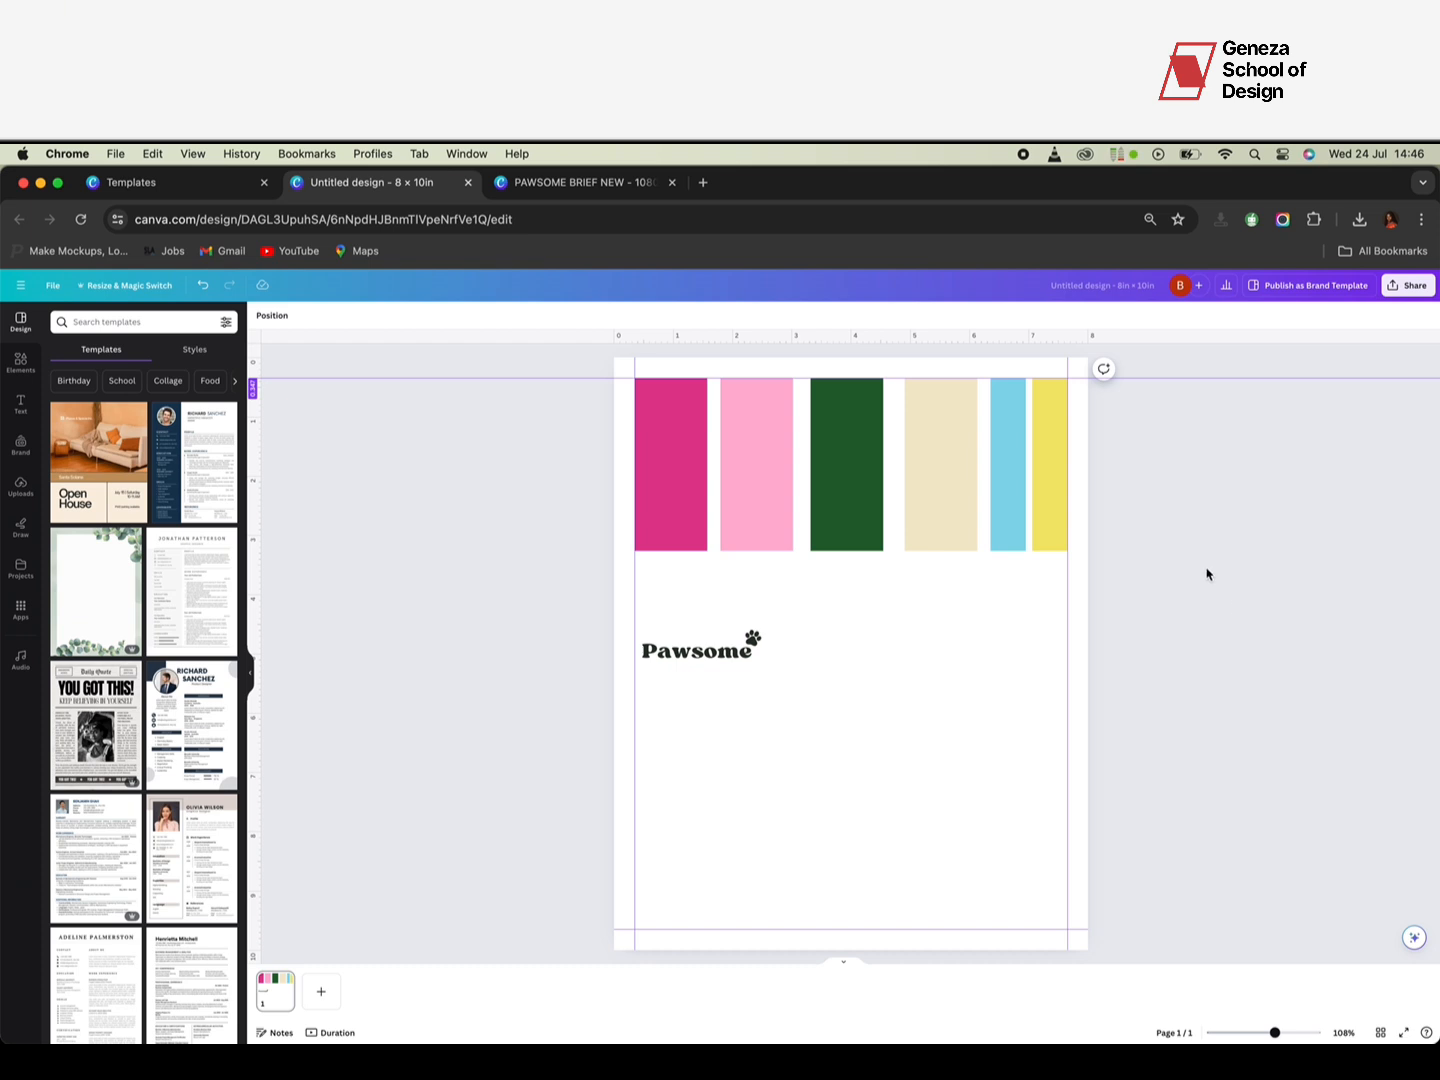
{"action": "left_click", "coordinate": [730, 516]}
{"action": "left_click", "coordinate": [857, 633]}
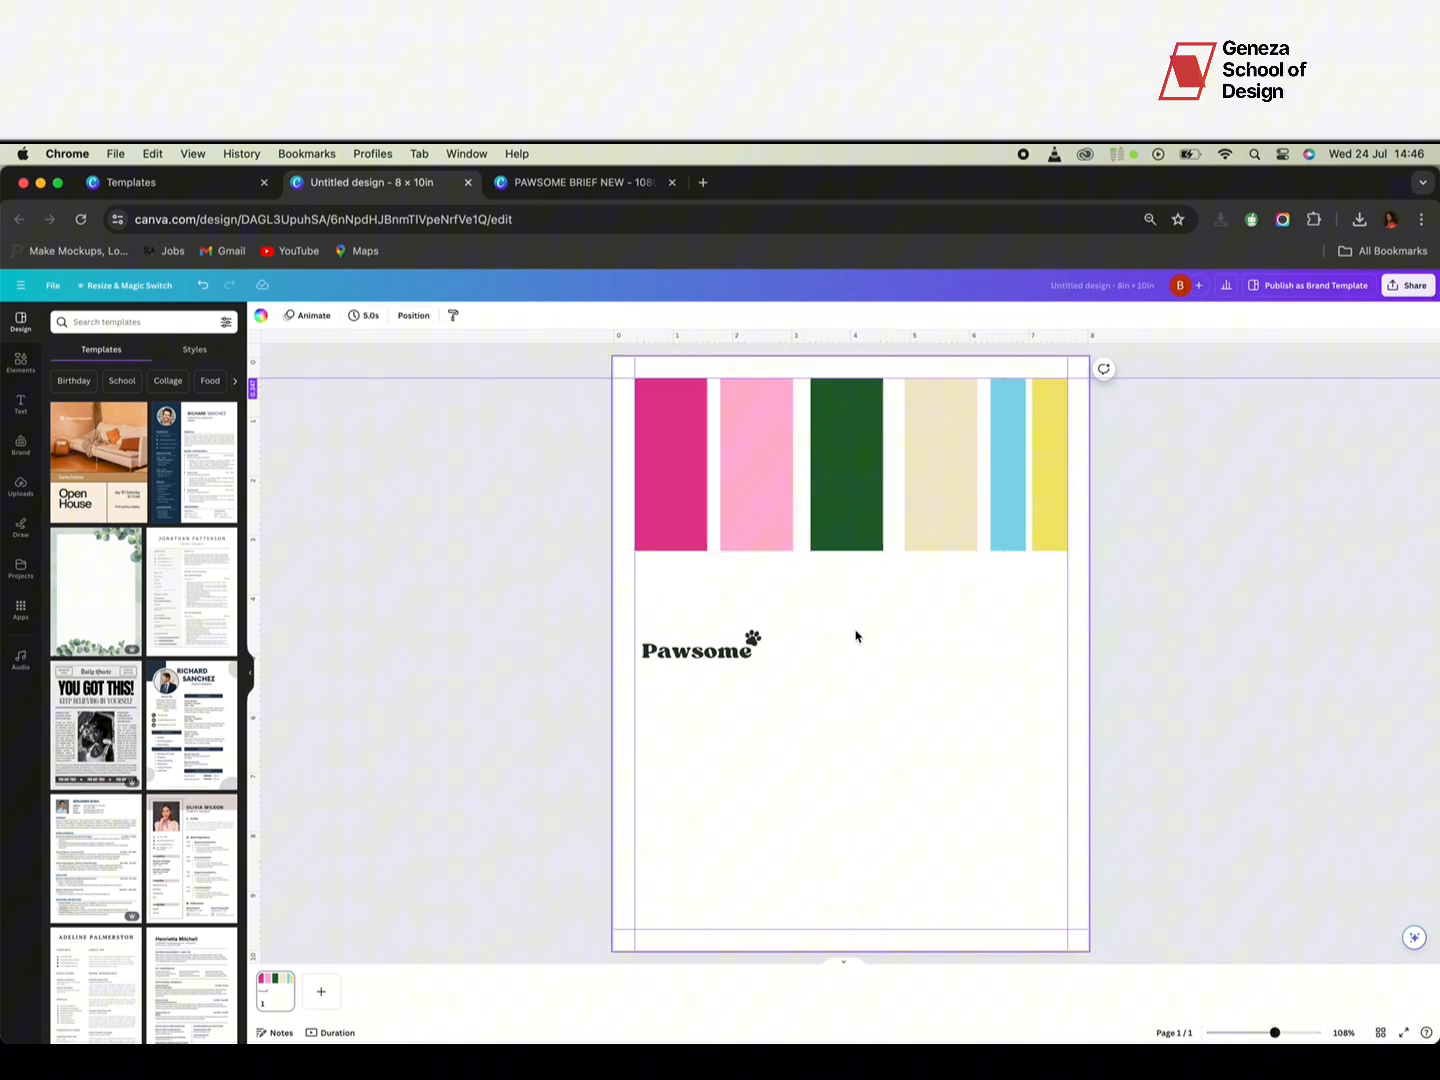
{"action": "left_click", "coordinate": [742, 482]}
Step: Reread the task and content line on page 2 of the PAWSOME BRIEF NEW design, and return to the 8 × 10 in design
{"action": "left_click", "coordinate": [569, 186]}
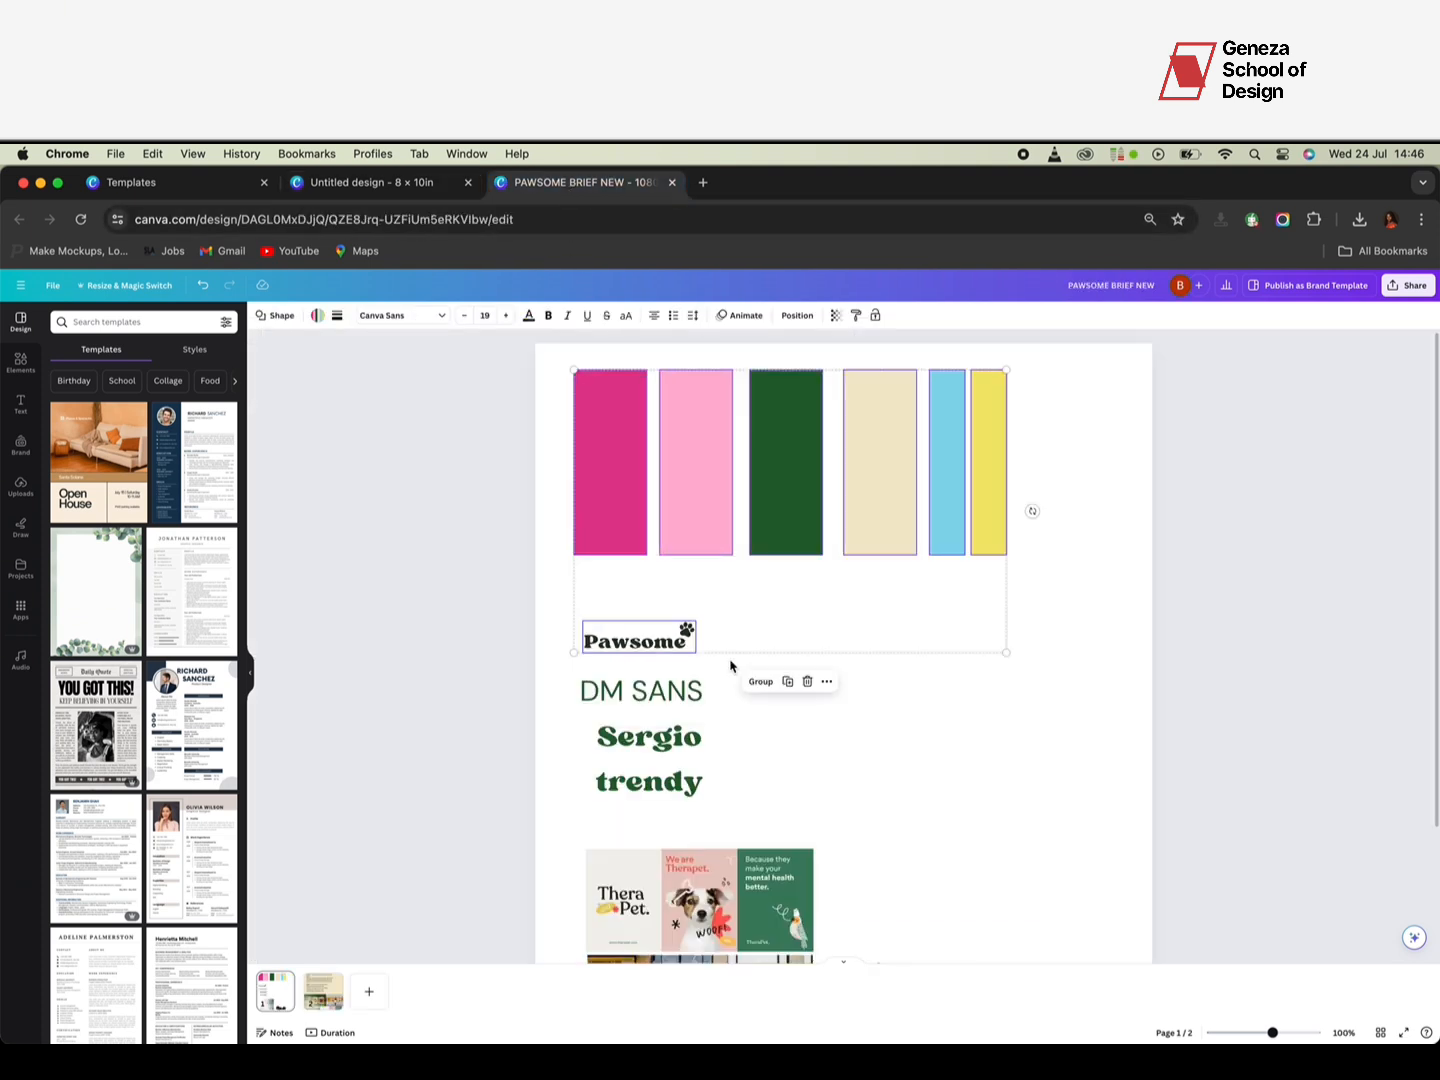
{"action": "left_click", "coordinate": [943, 743]}
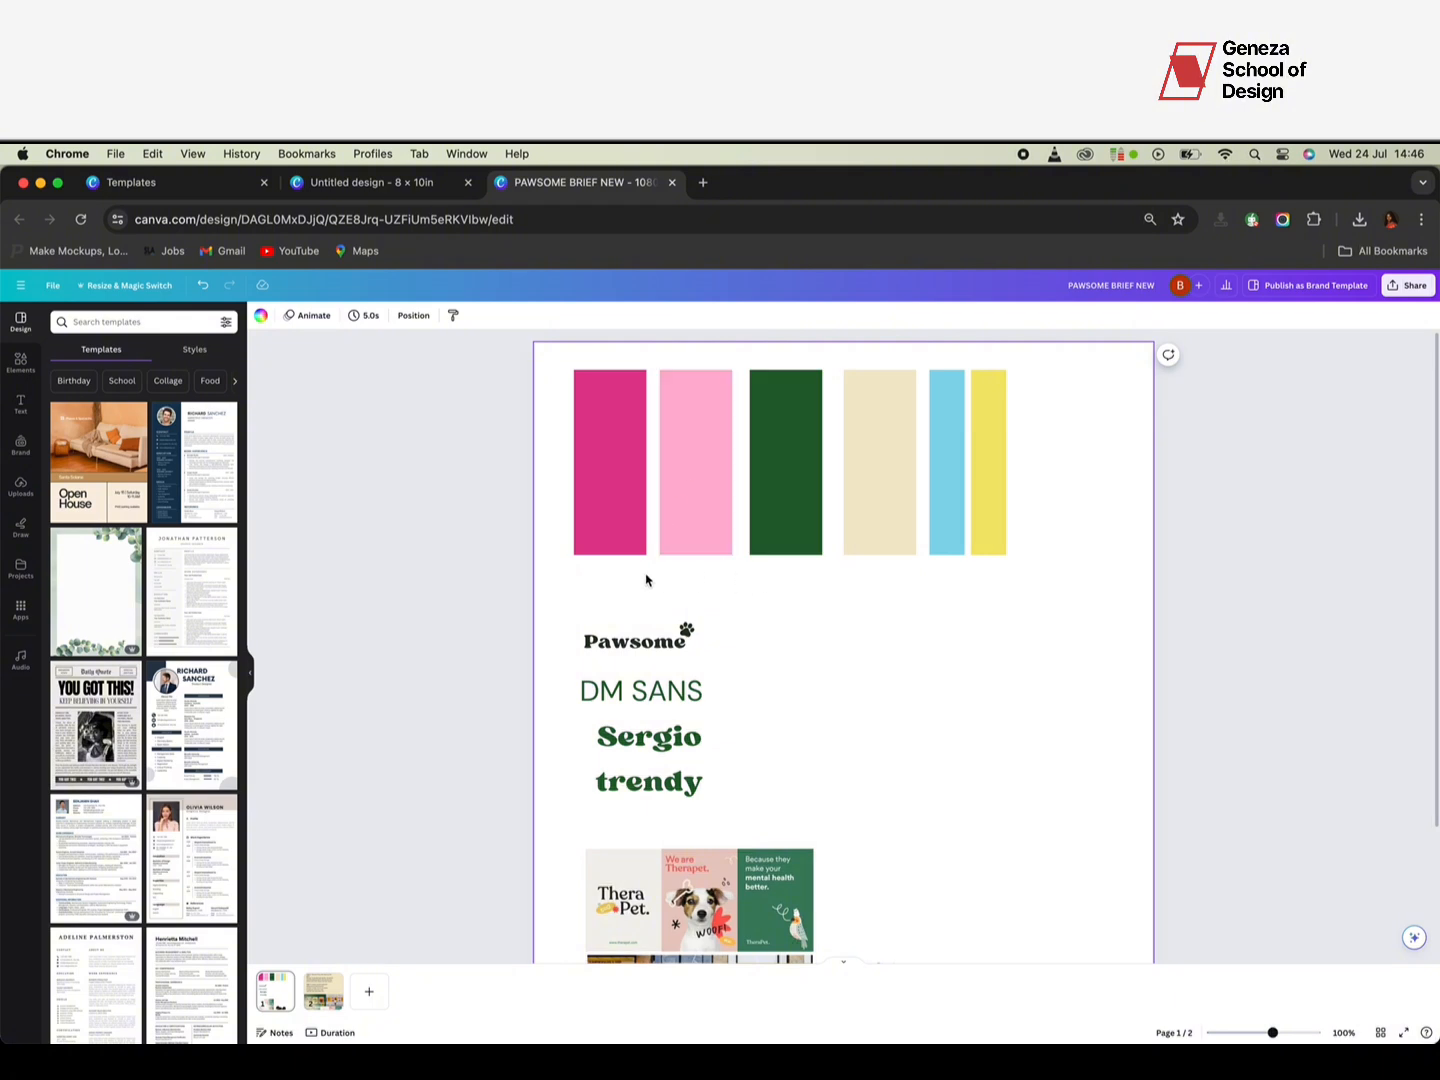
{"action": "left_click", "coordinate": [322, 994]}
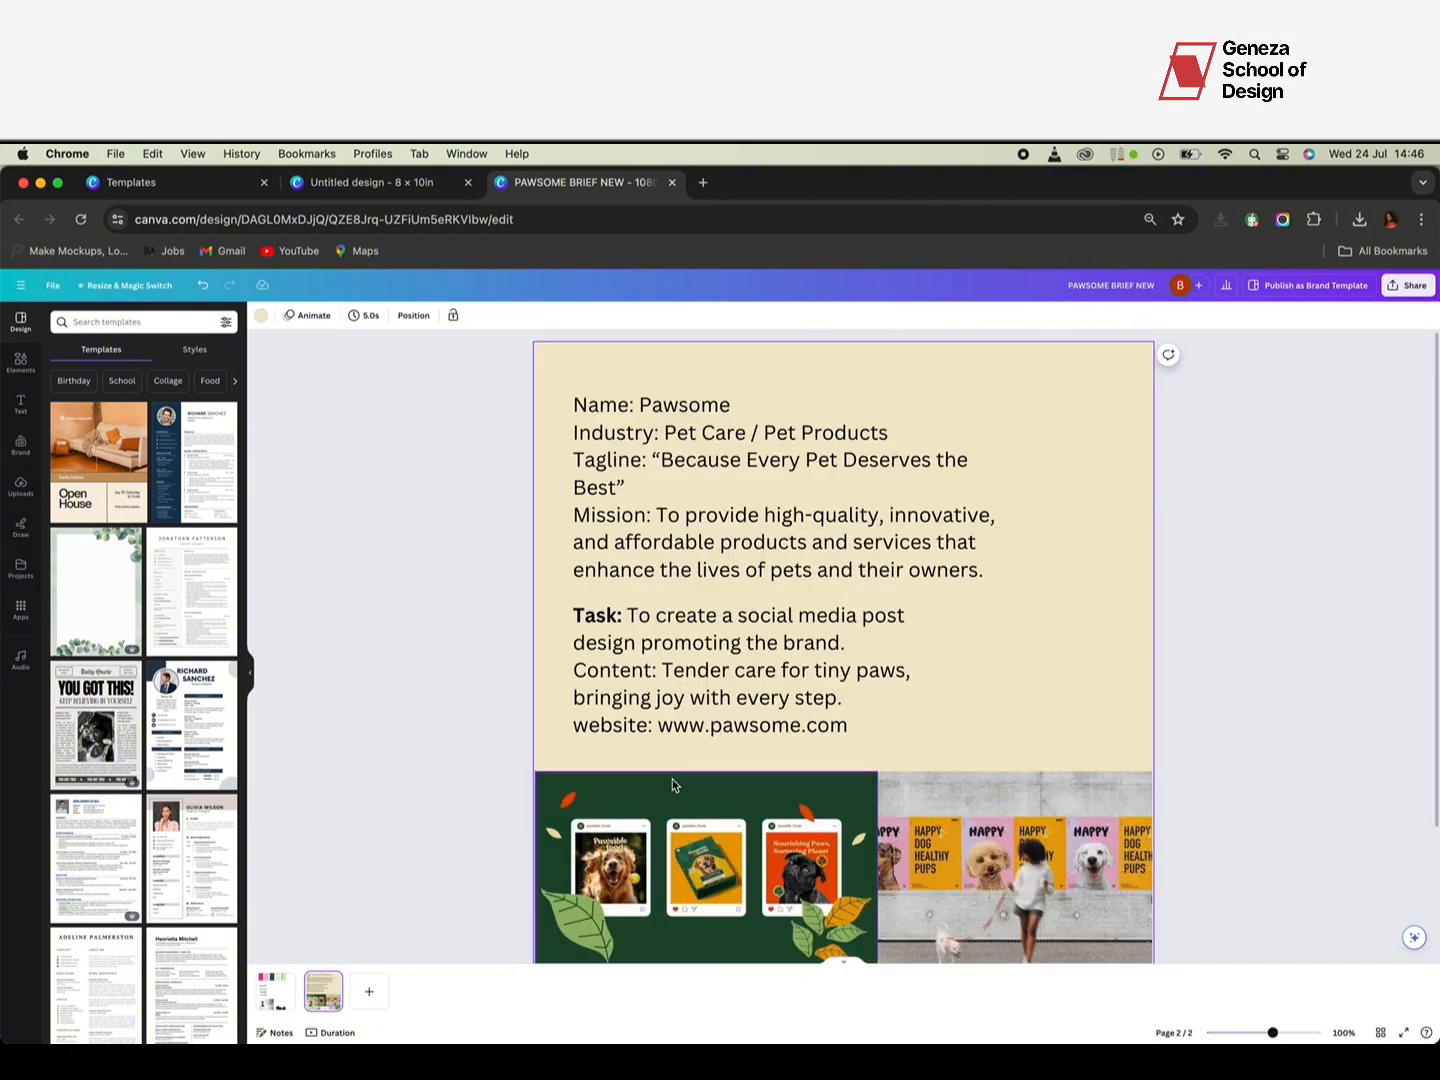
{"action": "scroll", "coordinate": [672, 779], "scroll_direction": "up", "scroll_amount": 5}
{"action": "left_click", "coordinate": [527, 625]}
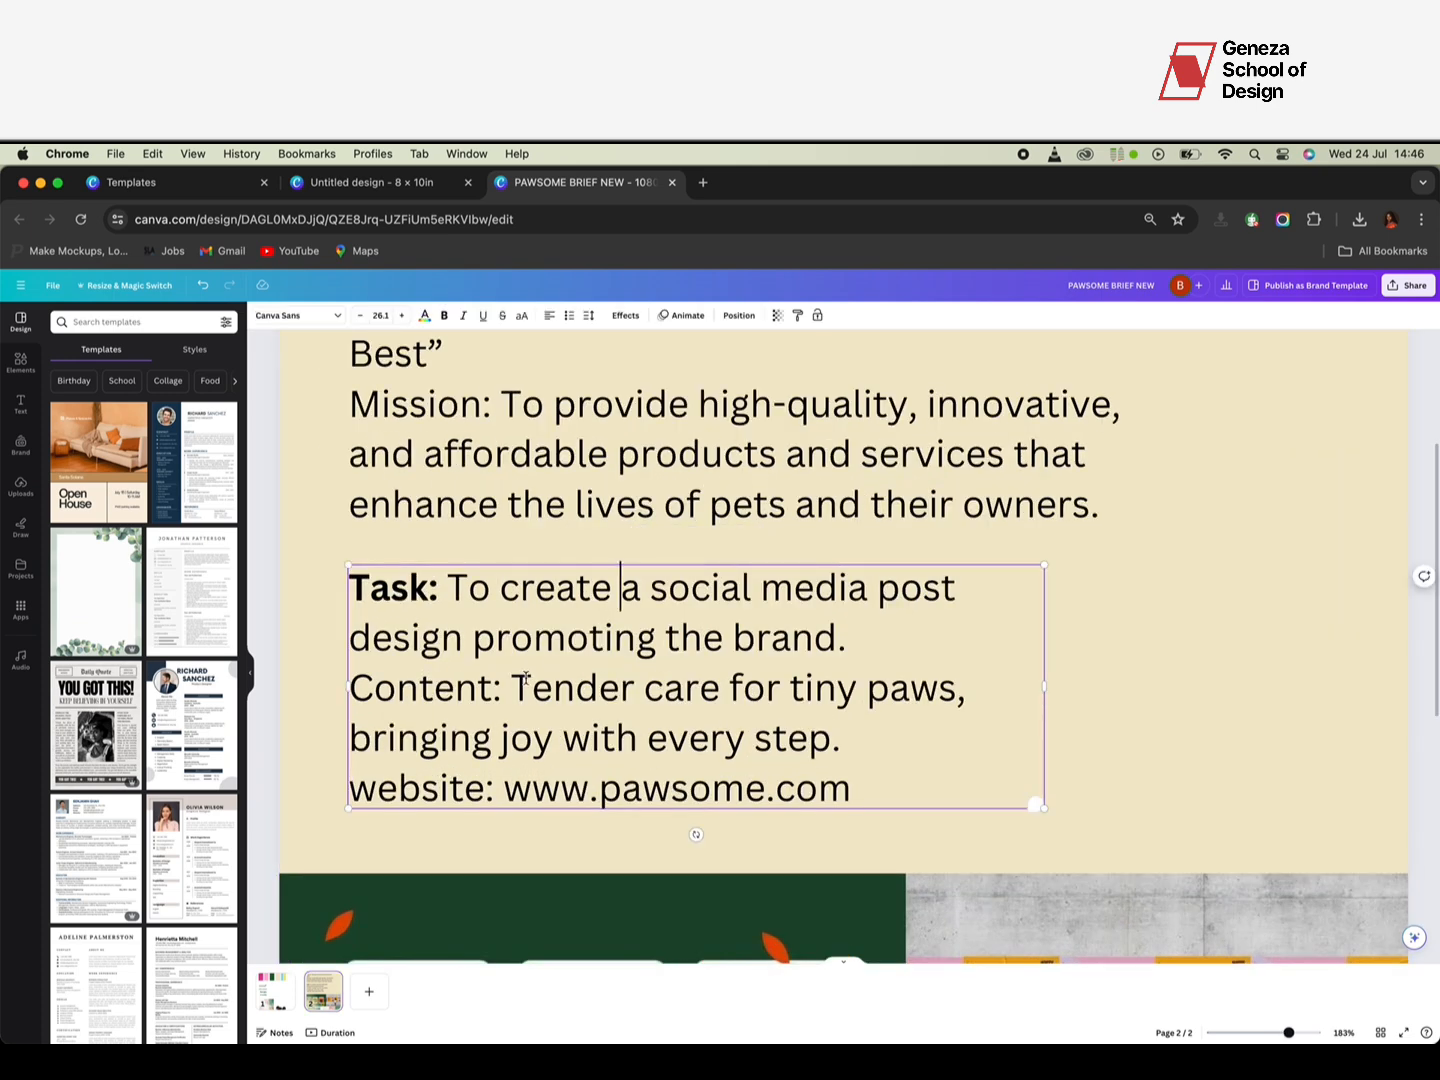
{"action": "double_click", "coordinate": [527, 690]}
{"action": "left_click_drag", "start_coordinate": [513, 690], "coordinate": [877, 735]}
{"action": "left_click", "coordinate": [388, 190]}
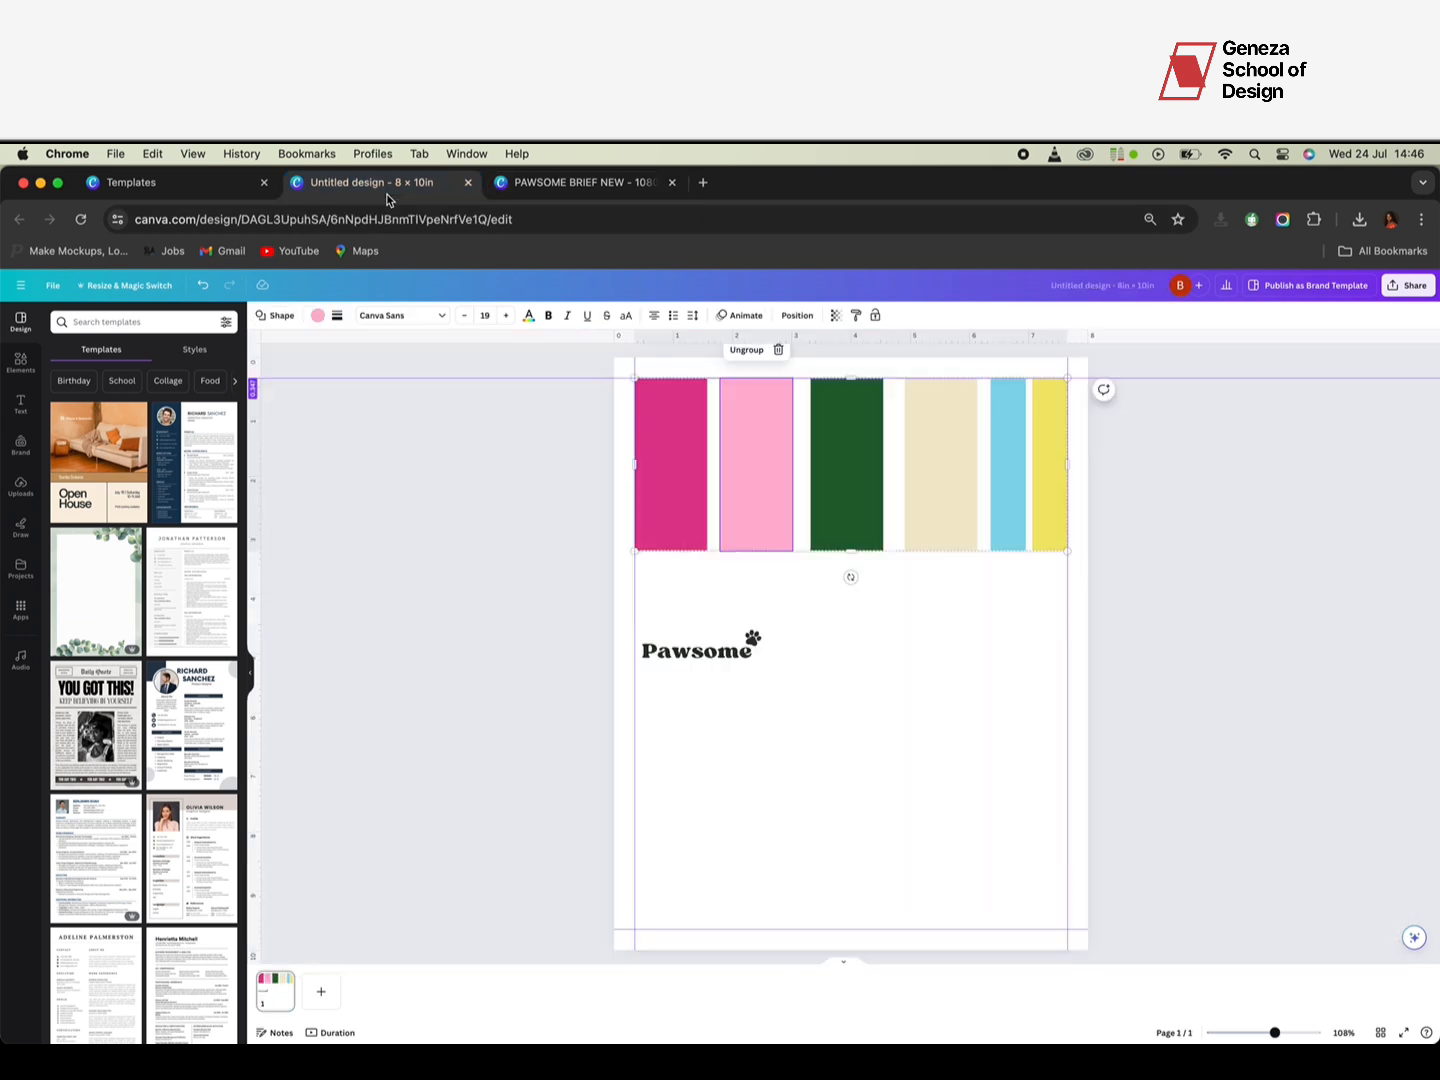
{"action": "left_click", "coordinate": [1201, 719]}
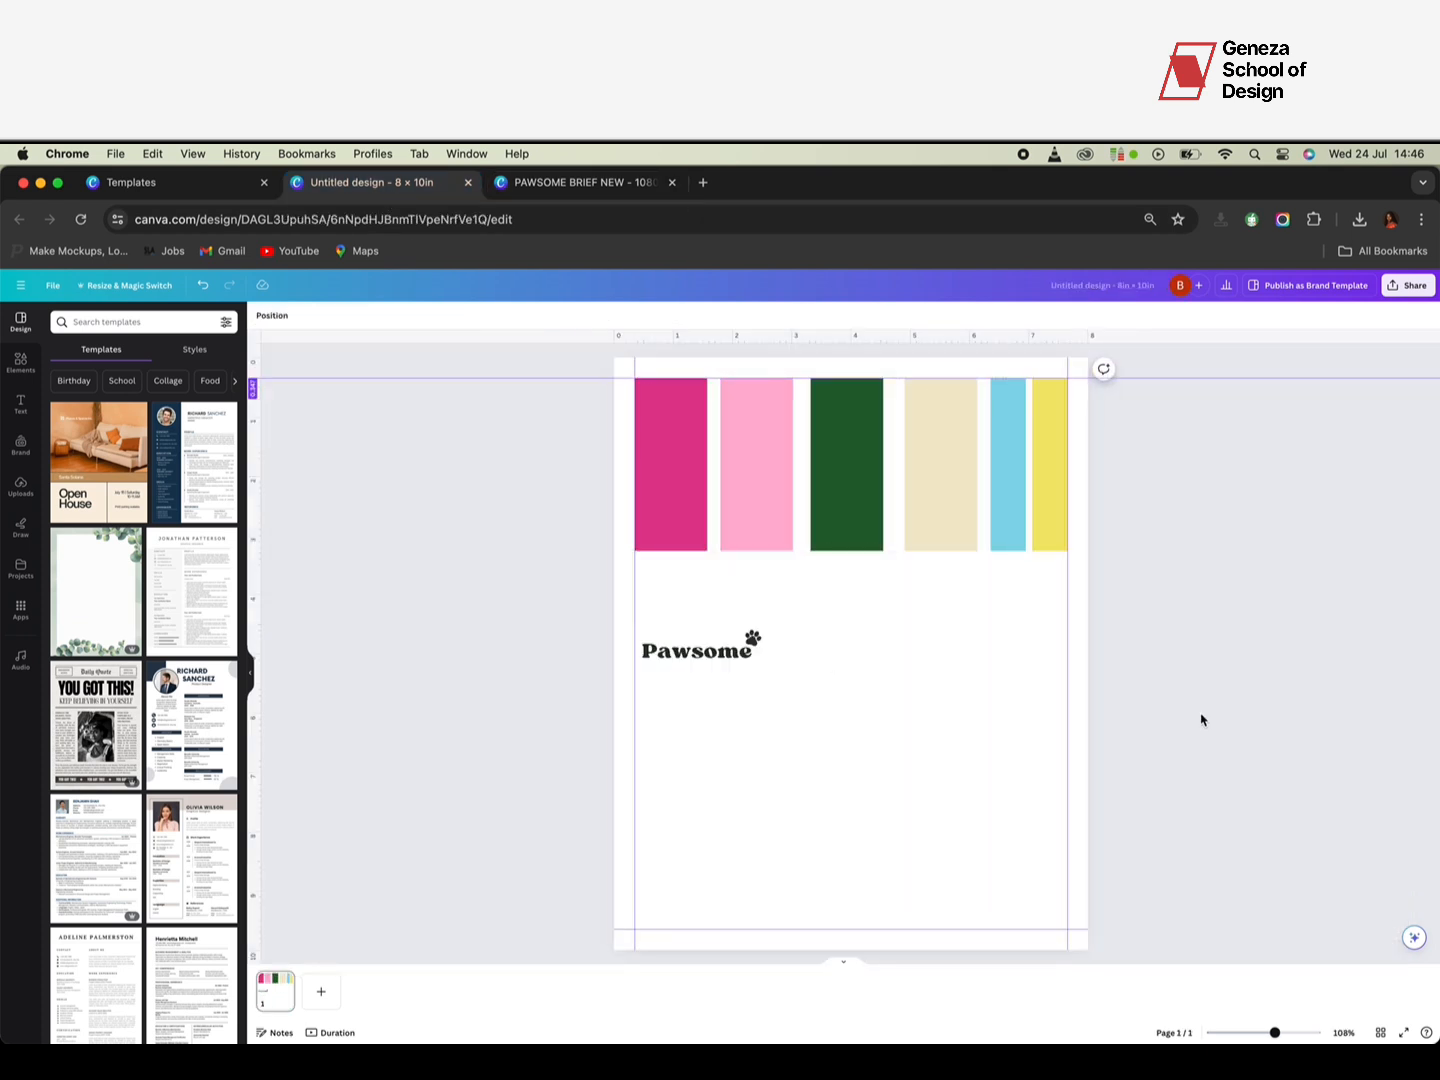
Step: Ungroup the six colour swatches so that each one can be selected separately
{"action": "right_click", "coordinate": [750, 470]}
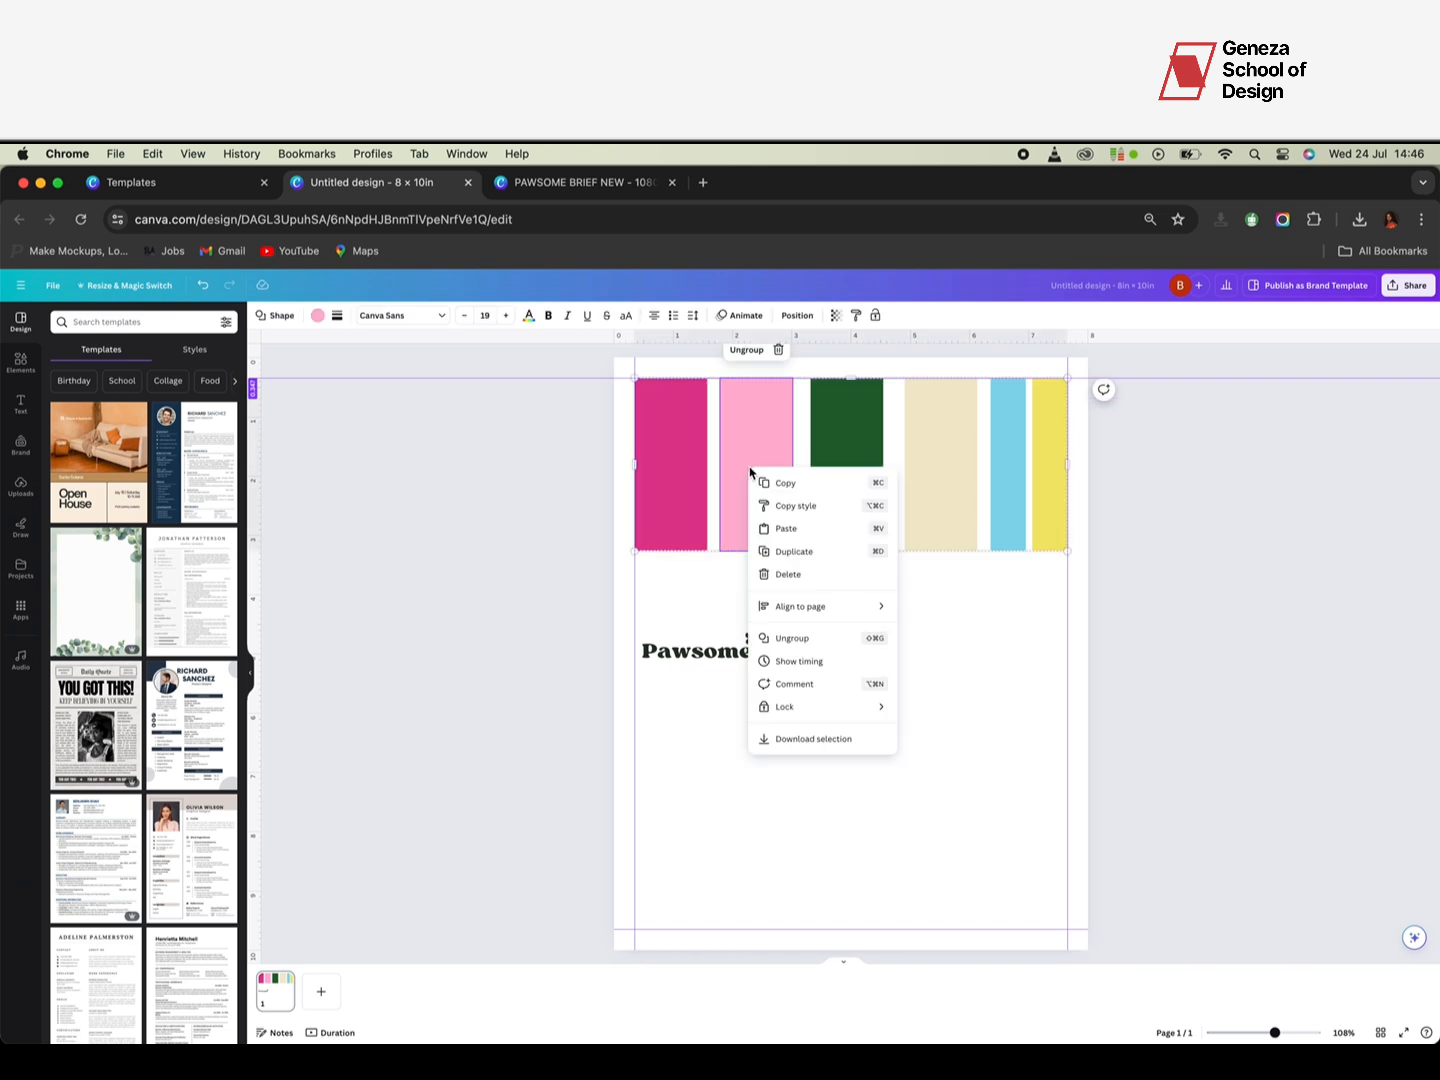
{"action": "left_click", "coordinate": [969, 605]}
{"action": "left_click", "coordinate": [741, 343]}
{"action": "left_click", "coordinate": [945, 591]}
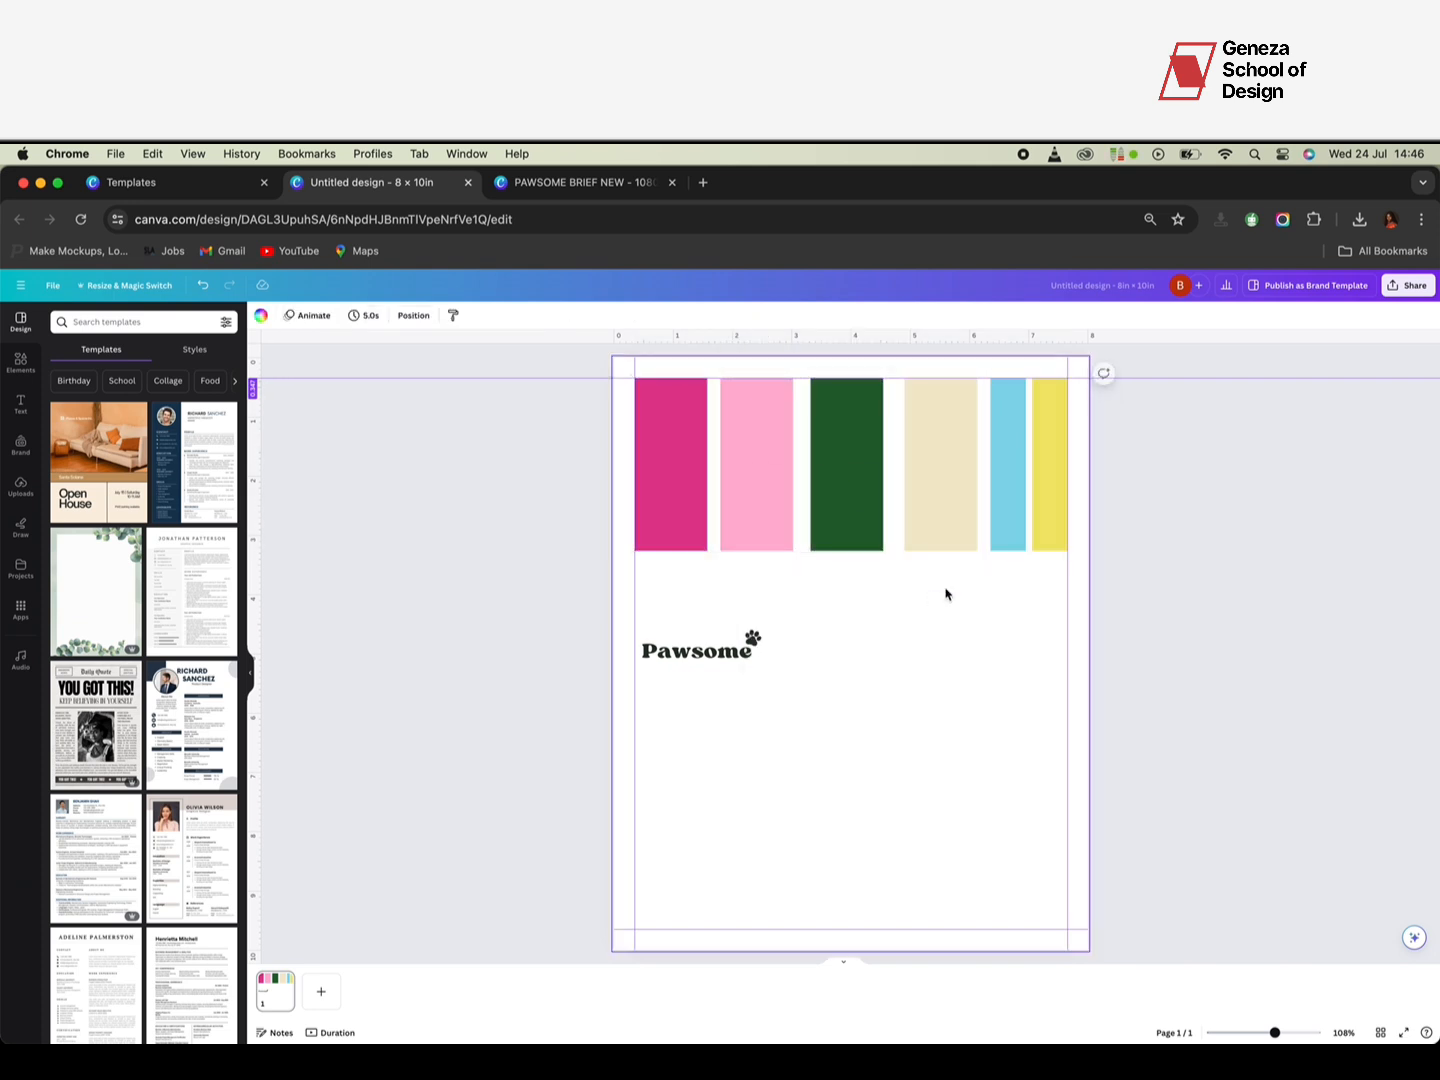
{"action": "left_click", "coordinate": [765, 490]}
Step: Set the page background to the light pink from the document colours
{"action": "left_click", "coordinate": [618, 374]}
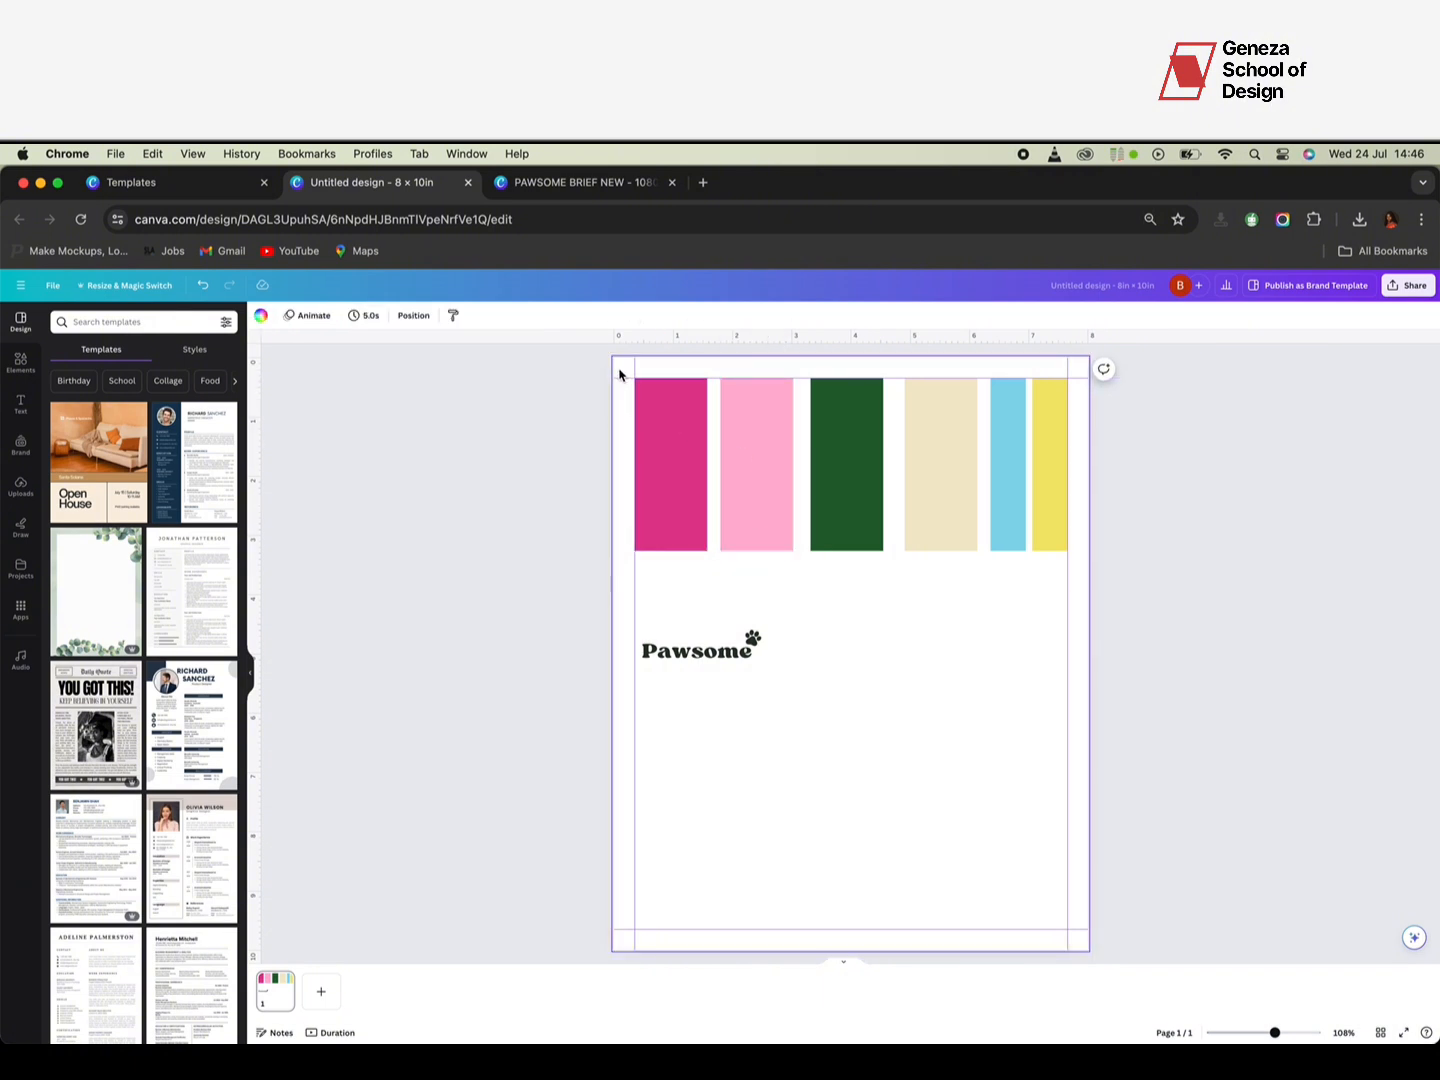
{"action": "left_click", "coordinate": [257, 319]}
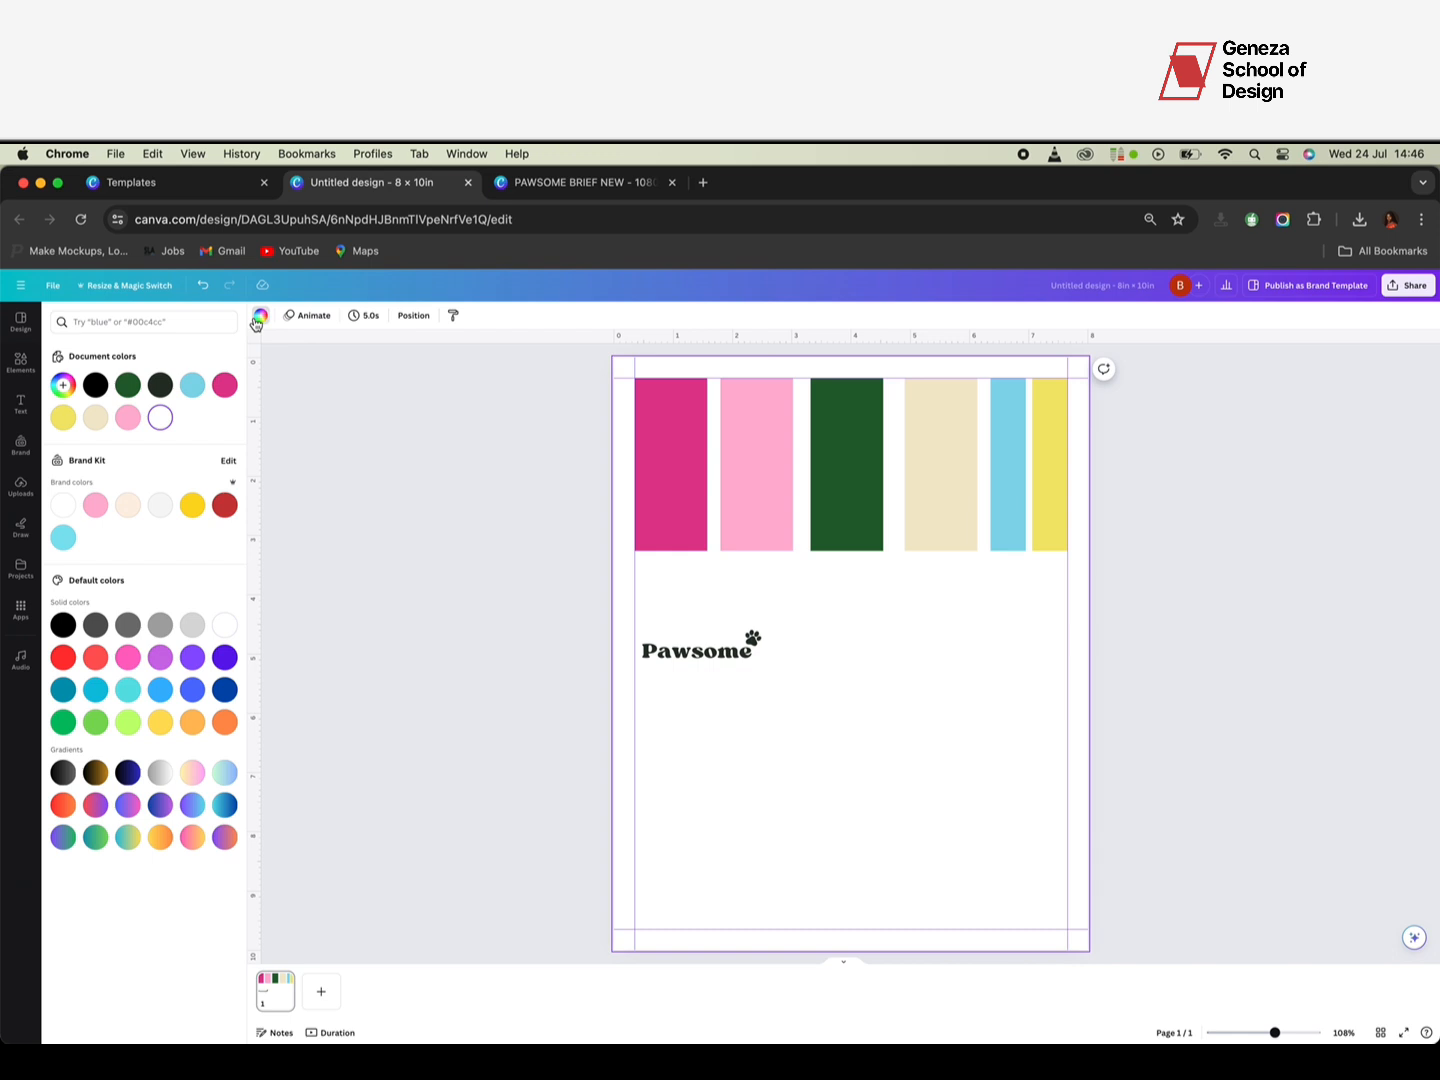
{"action": "left_click", "coordinate": [129, 418]}
Step: Delete the spare colour swatches from the page, keeping only the magenta one and the logo
{"action": "left_click", "coordinate": [782, 429]}
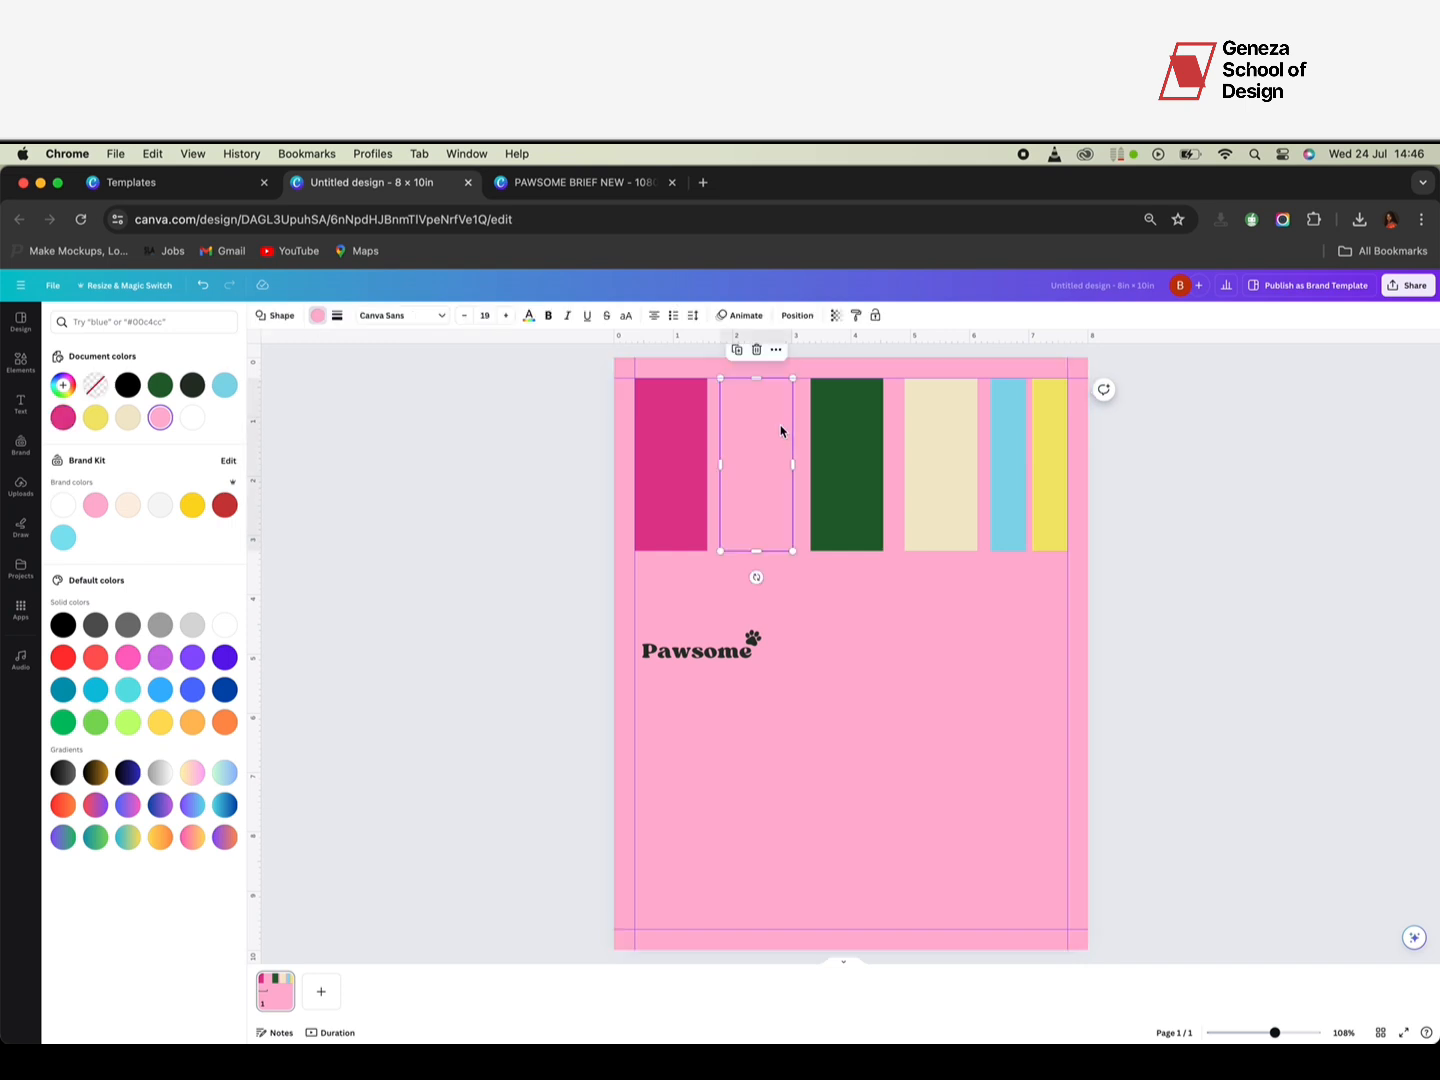
{"action": "key", "text": "Escape"}
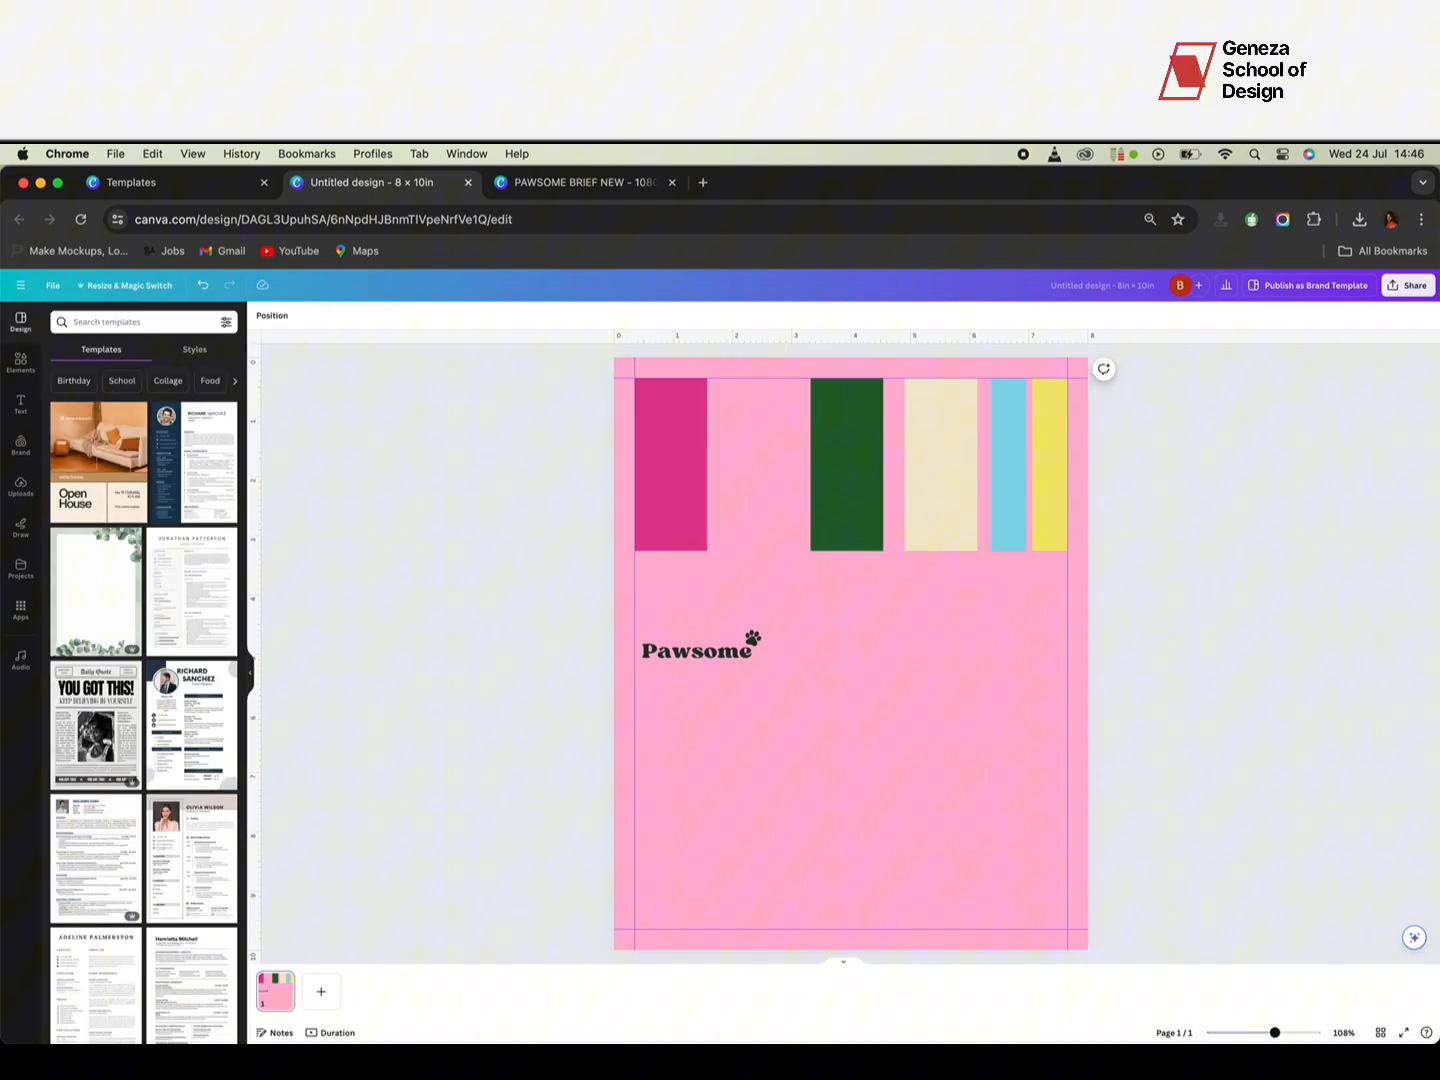
{"action": "left_click", "coordinate": [1048, 525]}
{"action": "left_click", "coordinate": [1008, 520], "text": "shift"}
{"action": "left_click", "coordinate": [938, 517], "text": "shift"}
{"action": "left_click", "coordinate": [866, 513], "text": "shift"}
{"action": "key", "text": "Delete"}
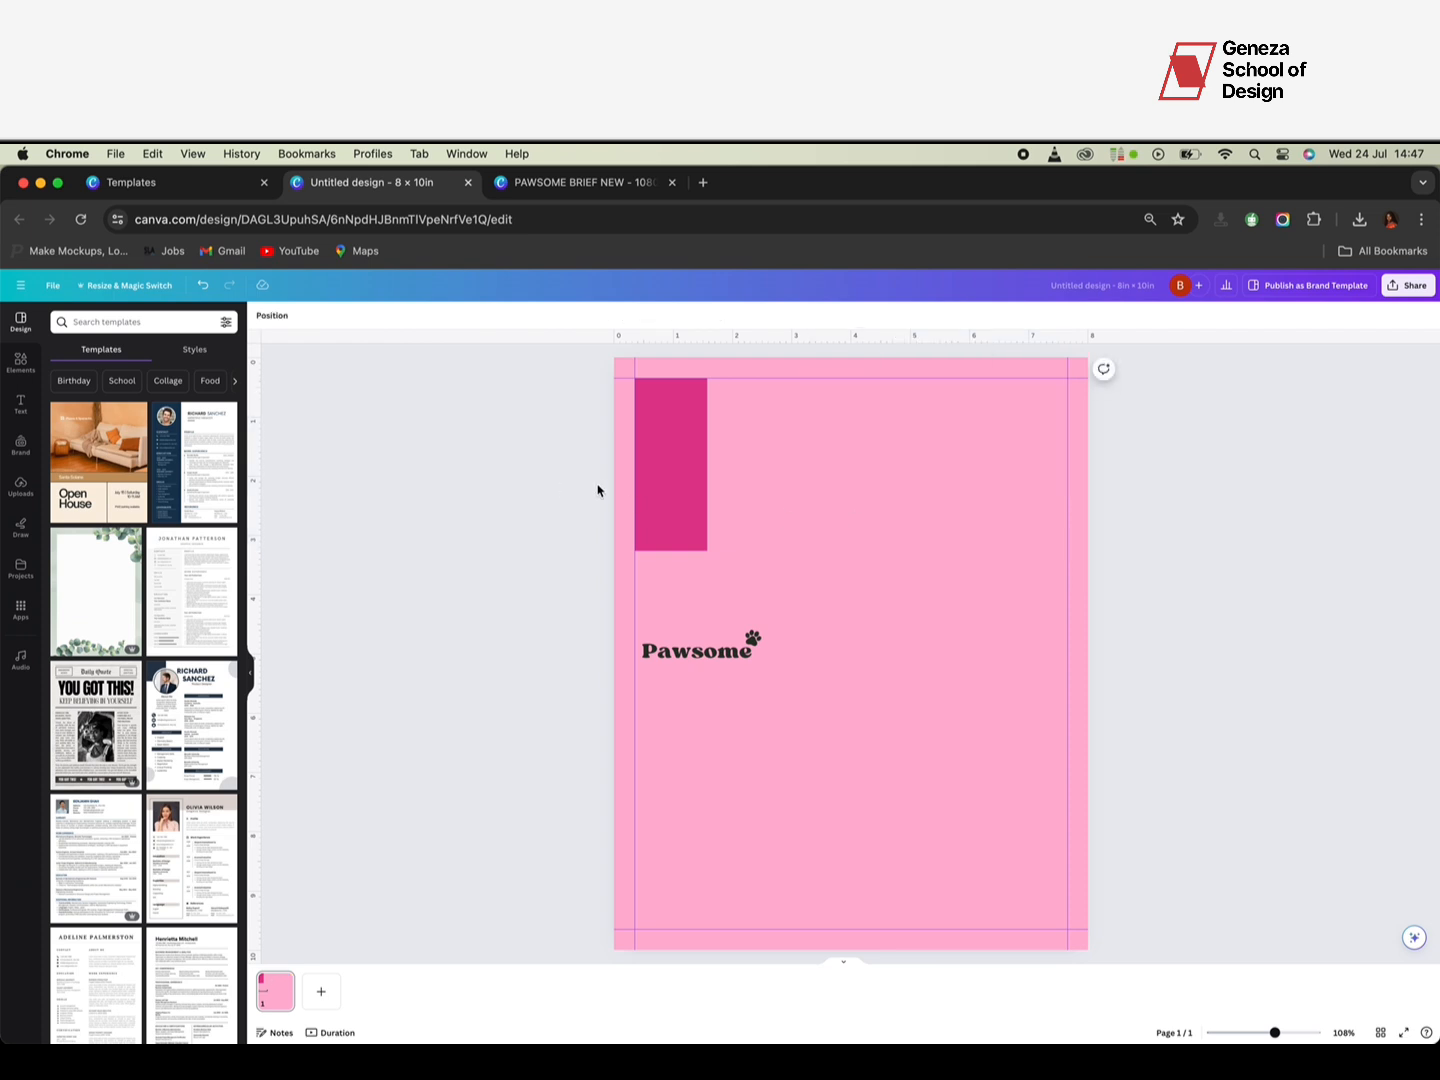
Step: Shrink the magenta swatch to about 1.2 × 0.6 in near the page's lower right margin, and place a smaller Pawsome logo in the upper right margin corner
{"action": "left_click", "coordinate": [690, 500]}
{"action": "left_click_drag", "start_coordinate": [671, 550], "coordinate": [1025, 807]}
{"action": "left_click_drag", "start_coordinate": [724, 660], "coordinate": [788, 604]}
{"action": "left_click_drag", "start_coordinate": [878, 540], "coordinate": [962, 407]}
{"action": "left_click", "coordinate": [1228, 545]}
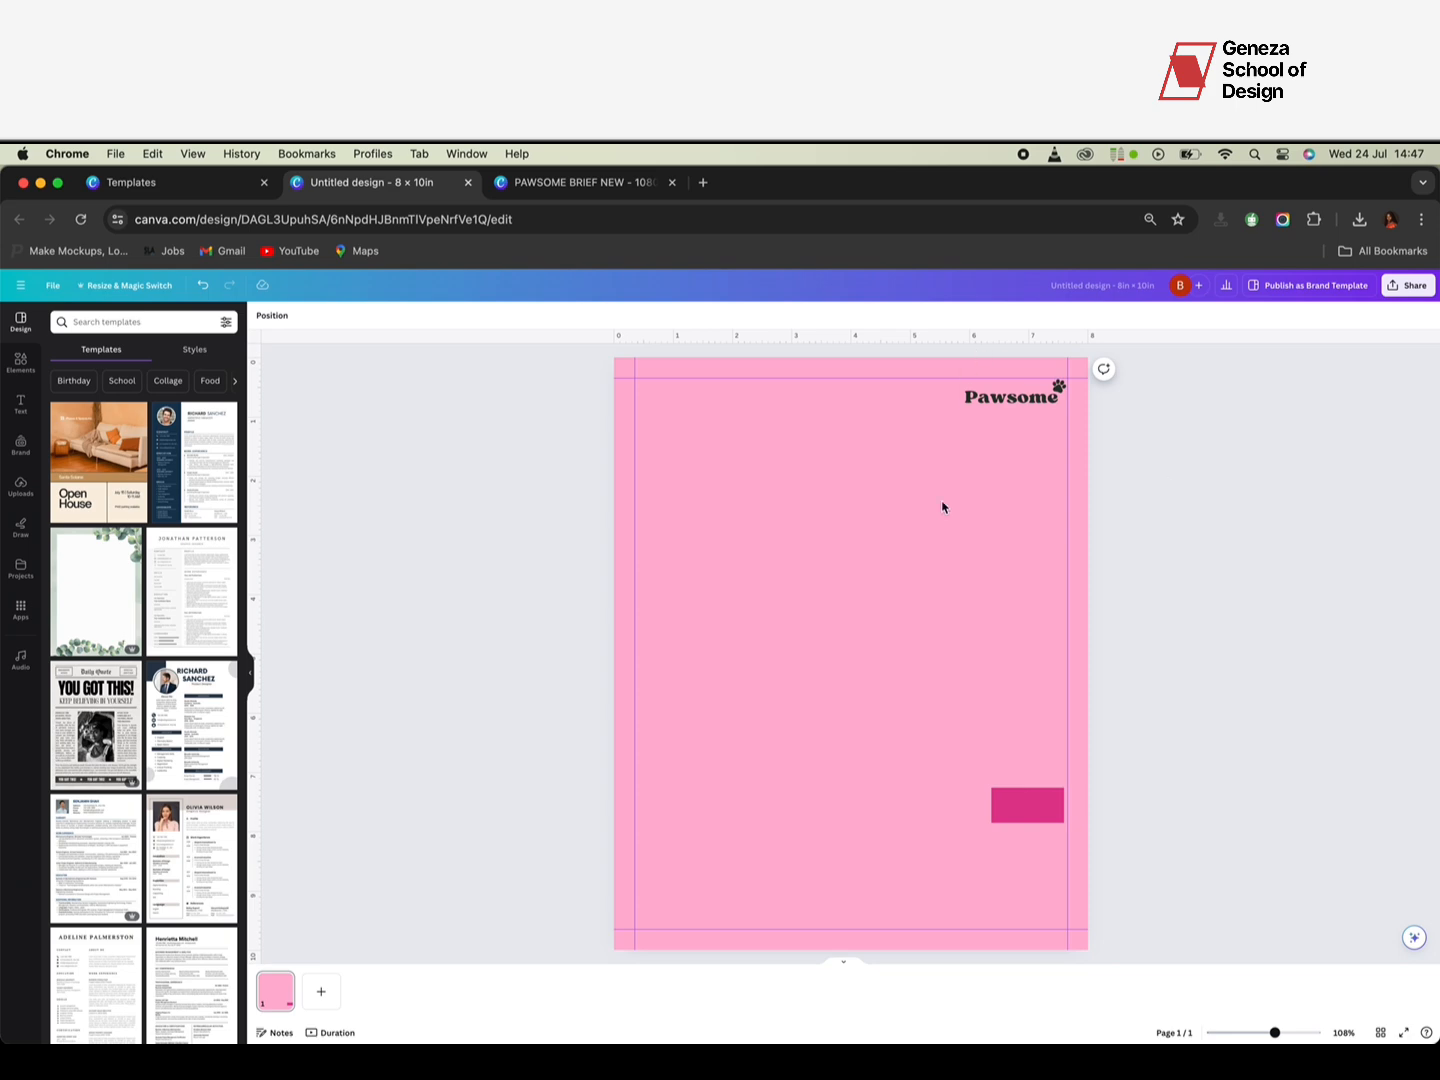
Step: Copy the content line "Tender care for tiny paws, bringing joy with every step." from the brief and paste it into the pink design
{"action": "left_click", "coordinate": [524, 182]}
{"action": "double_click", "coordinate": [581, 690]}
{"action": "left_click_drag", "start_coordinate": [503, 689], "coordinate": [851, 752]}
{"action": "key", "text": "cmd+c"}
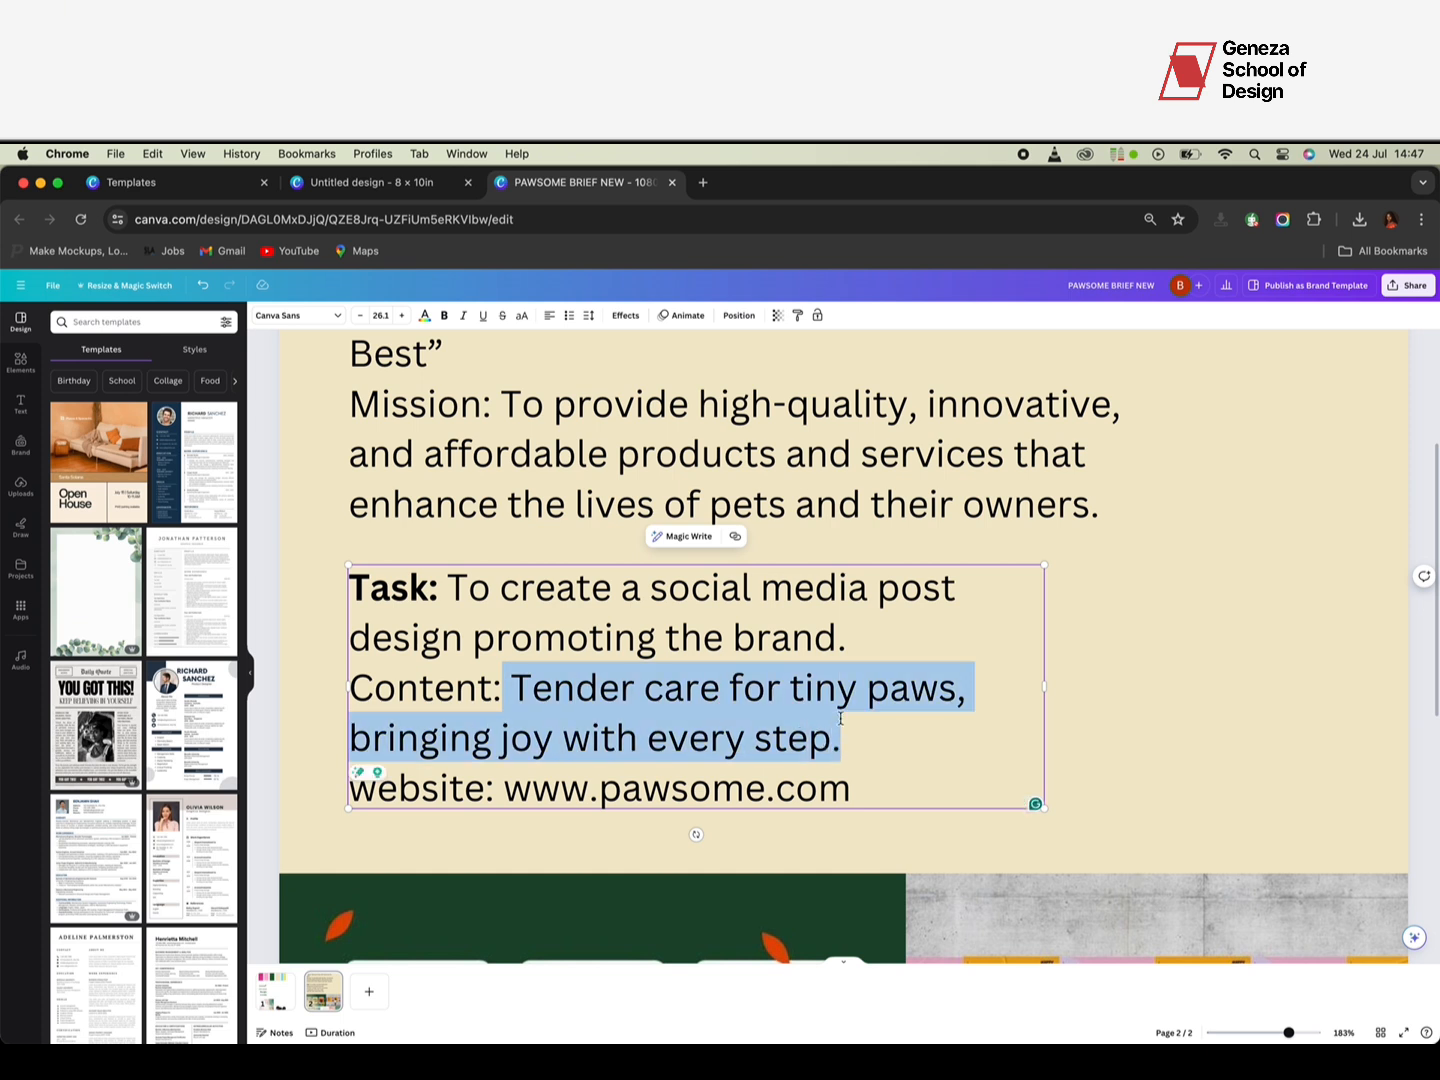
{"action": "left_click", "coordinate": [372, 182]}
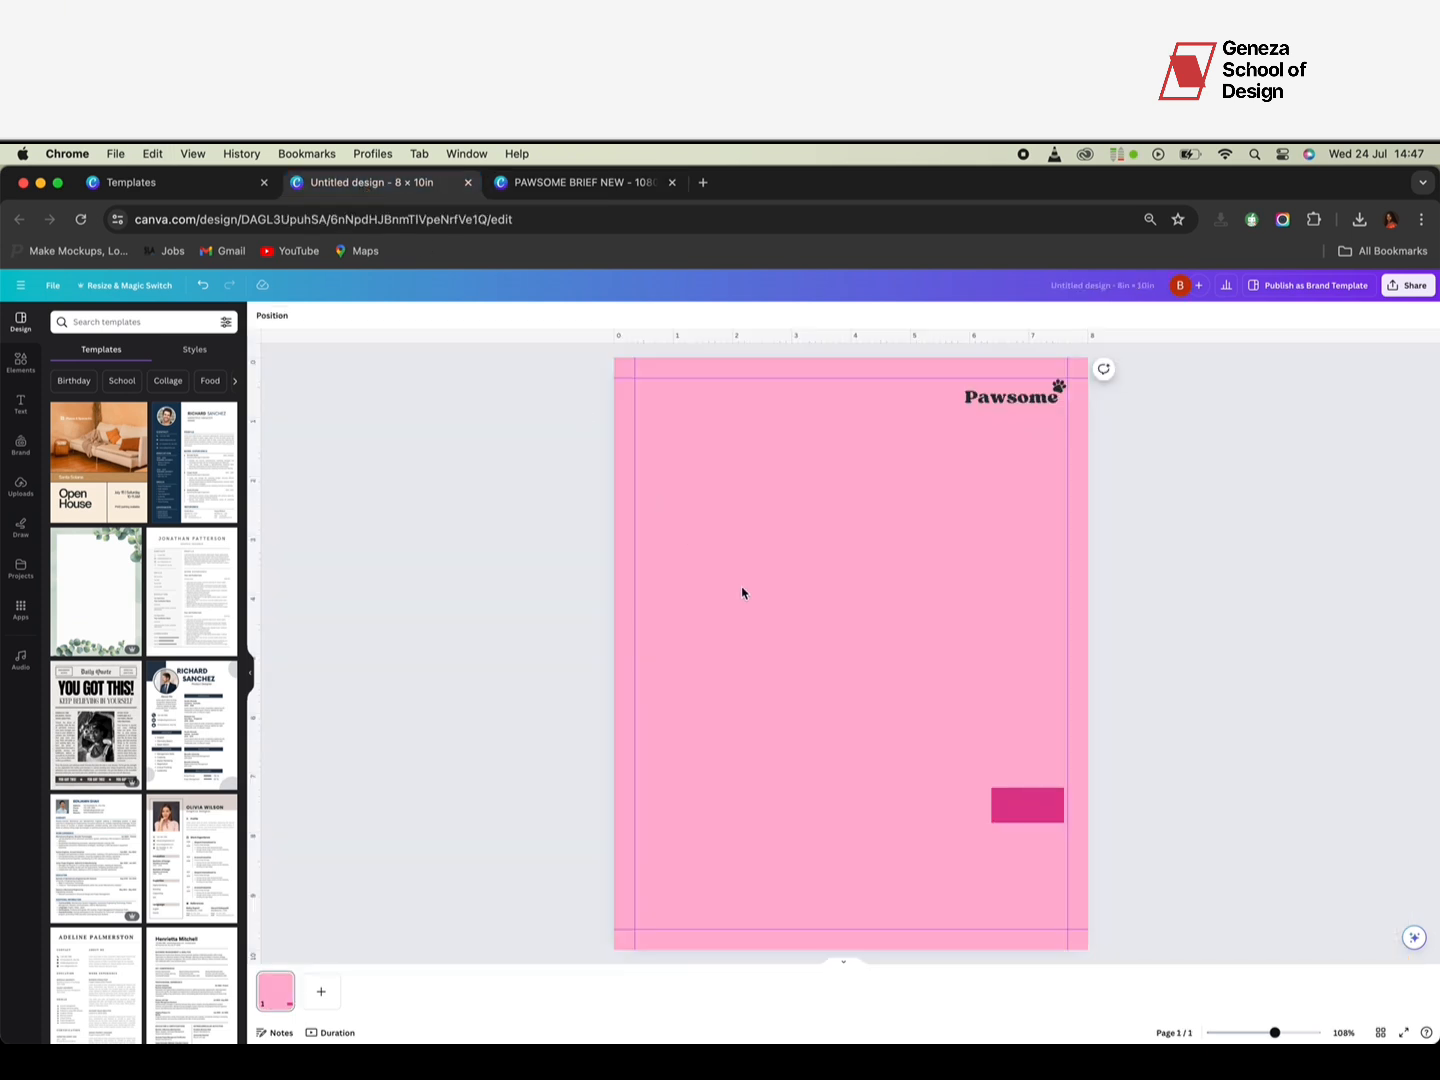
{"action": "key", "text": "cmd+v"}
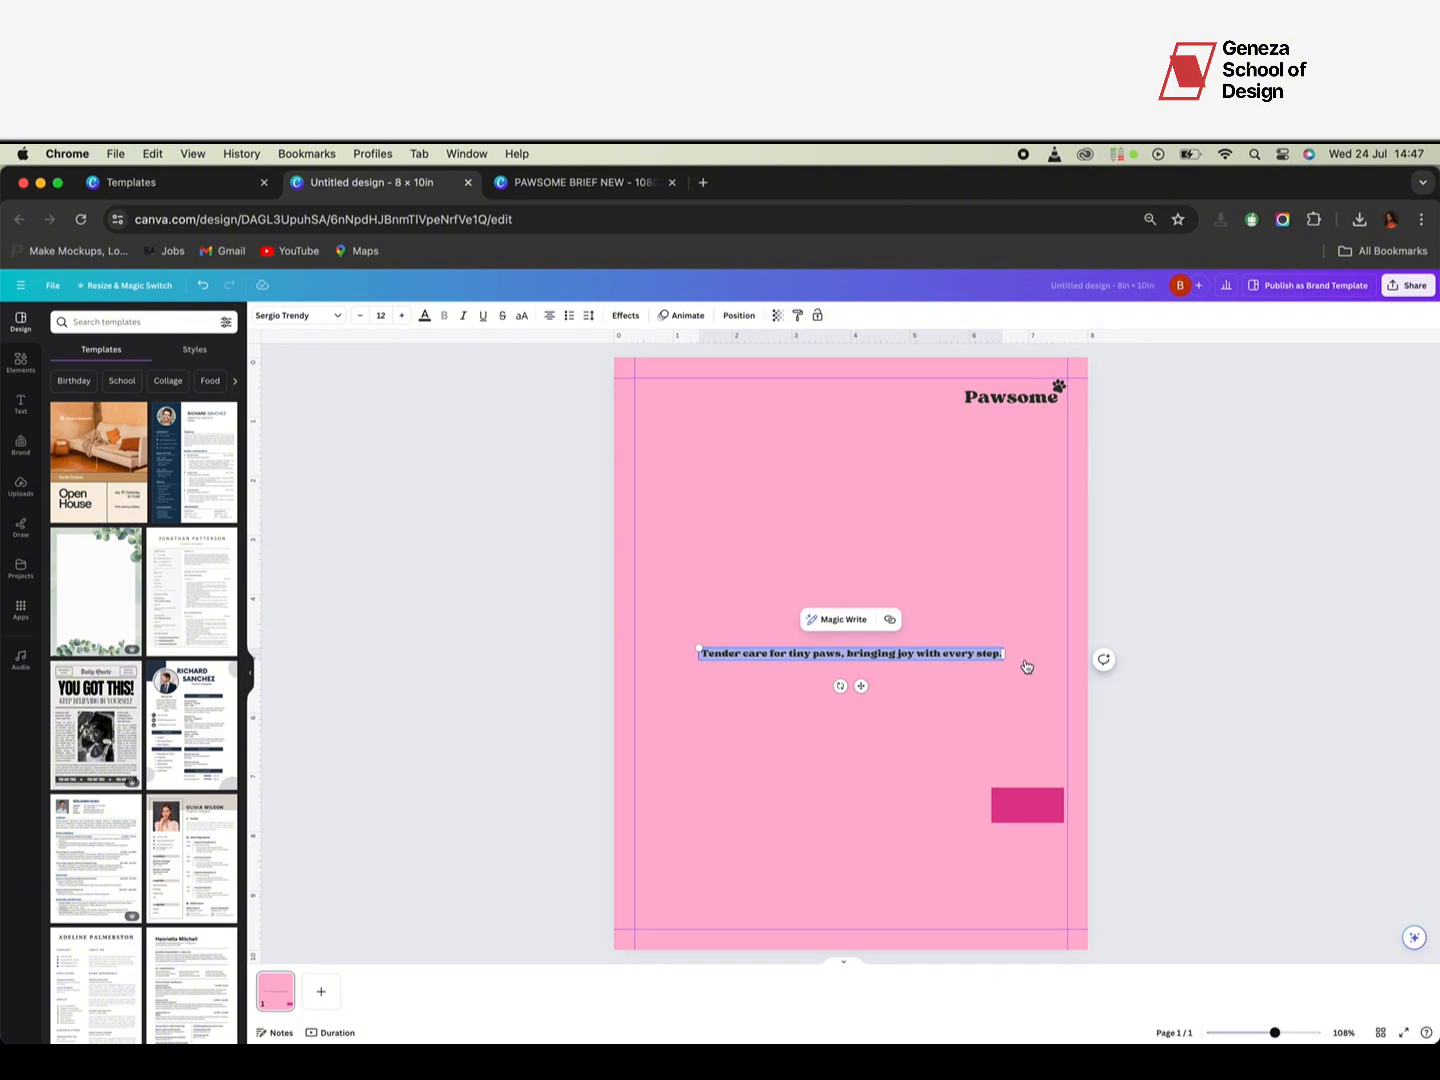
Step: Wrap the headline text in a narrower box, move it to the upper middle of the page and enlarge it to size 19.5
{"action": "left_click_drag", "start_coordinate": [1007, 653], "coordinate": [864, 670]}
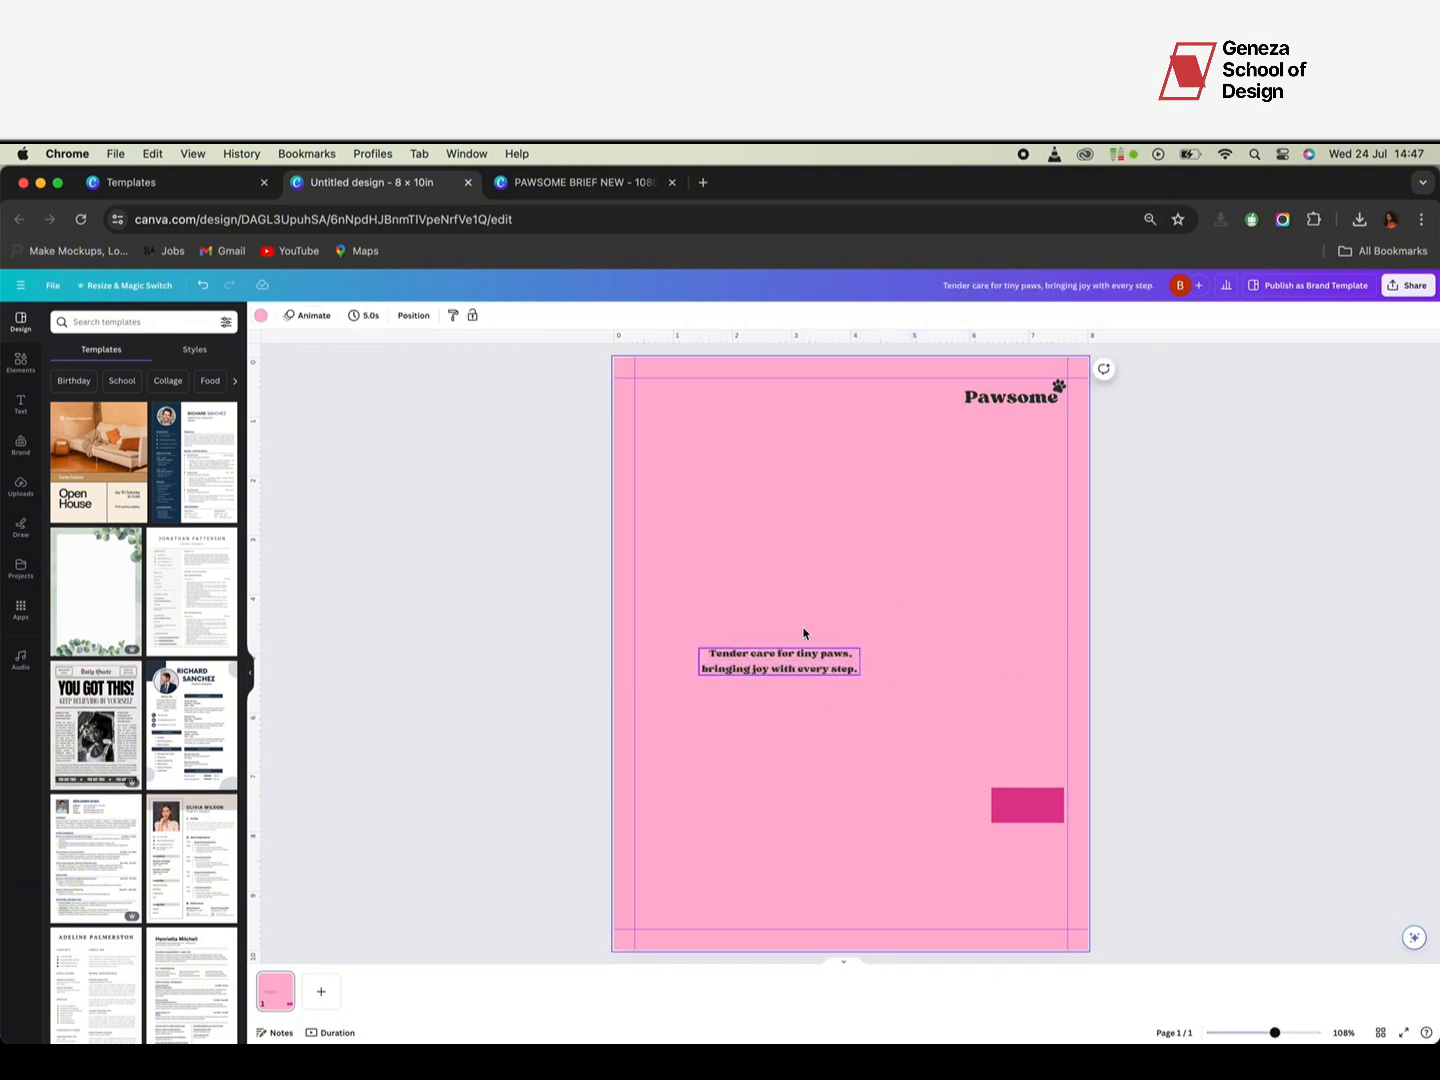
{"action": "left_click_drag", "start_coordinate": [771, 661], "coordinate": [833, 505]}
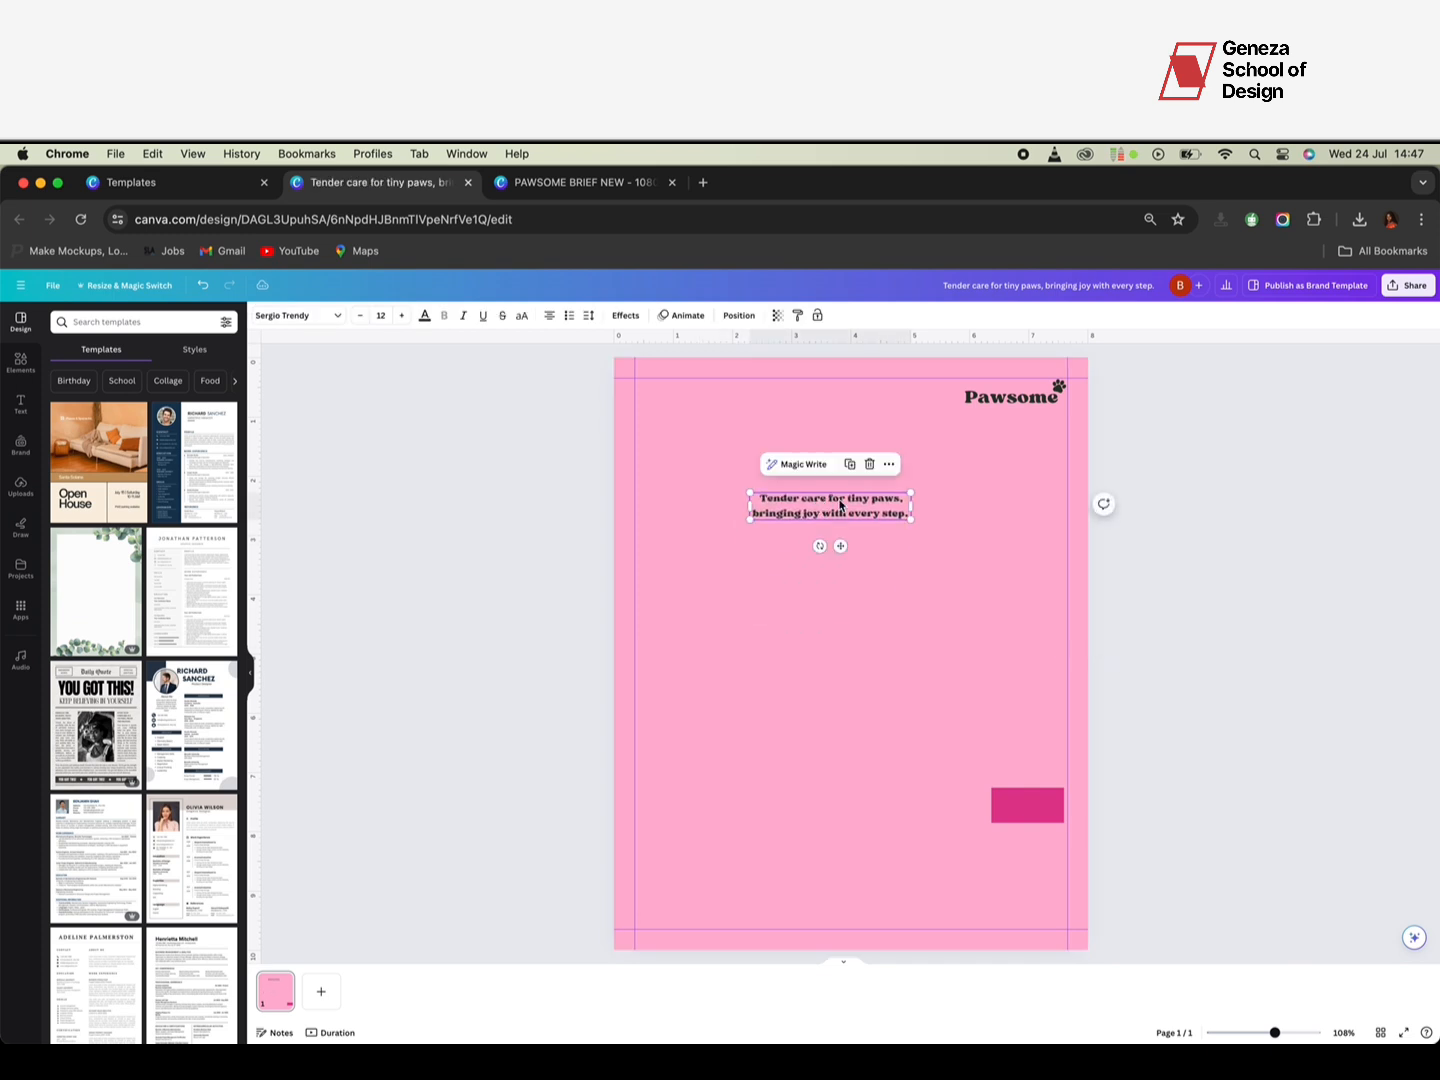
{"action": "left_click_drag", "start_coordinate": [910, 520], "coordinate": [979, 508]}
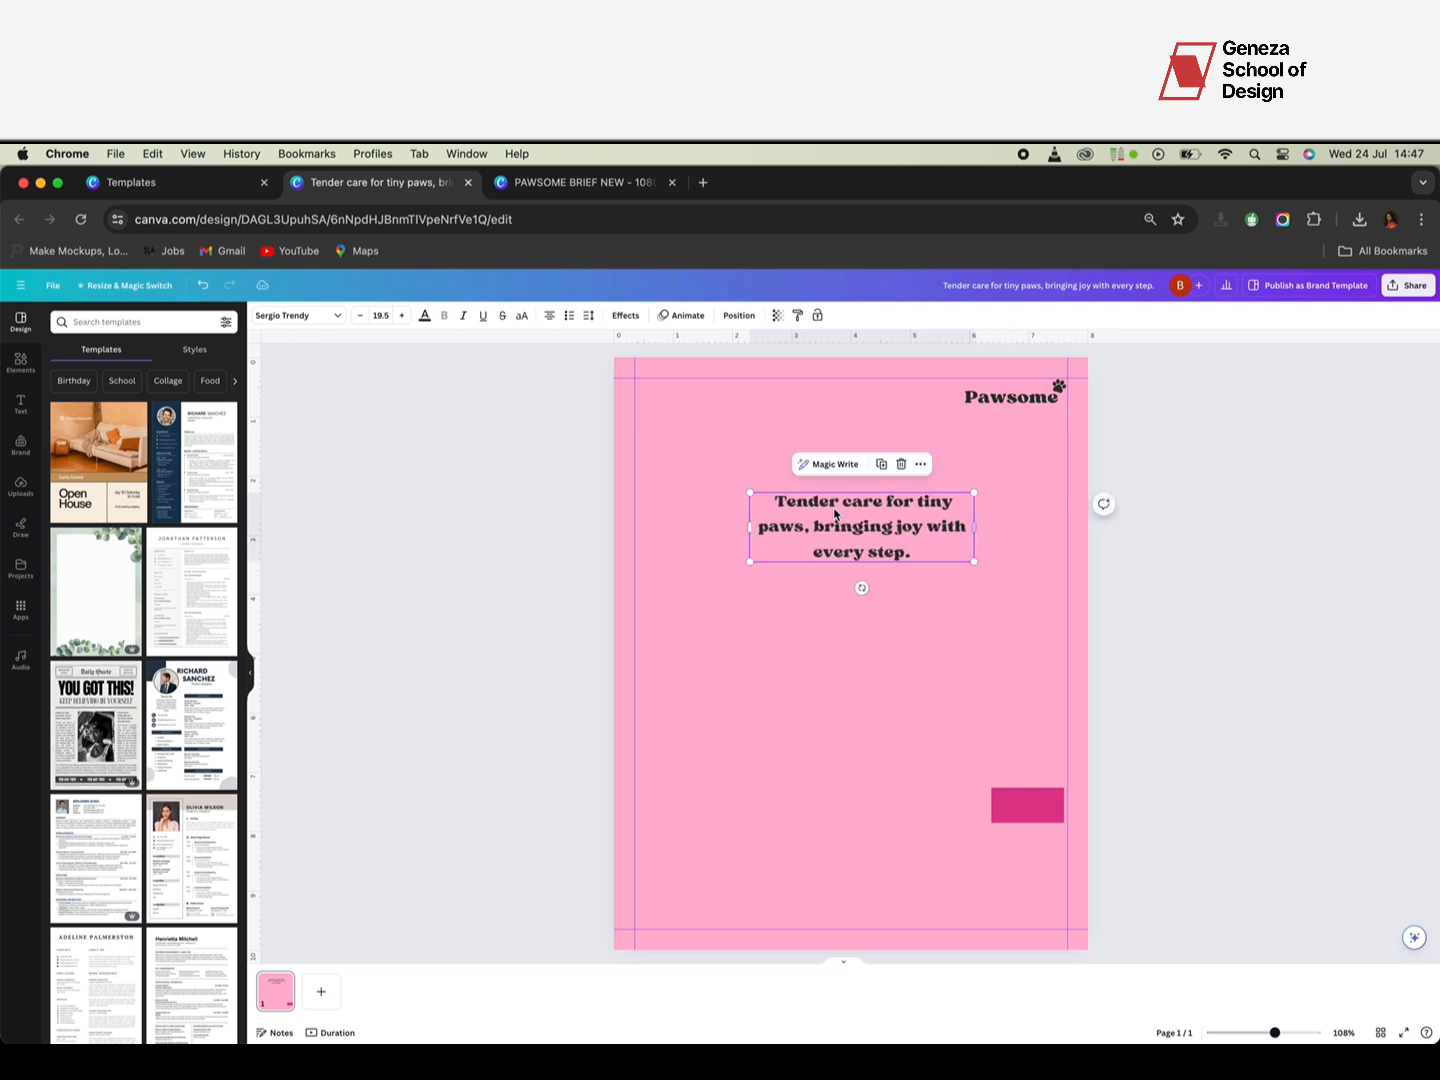
Step: Insert a line break before "tiny" so the headline's first line reads "Tender care for"
{"action": "left_click", "coordinate": [835, 509]}
{"action": "left_click", "coordinate": [924, 502]}
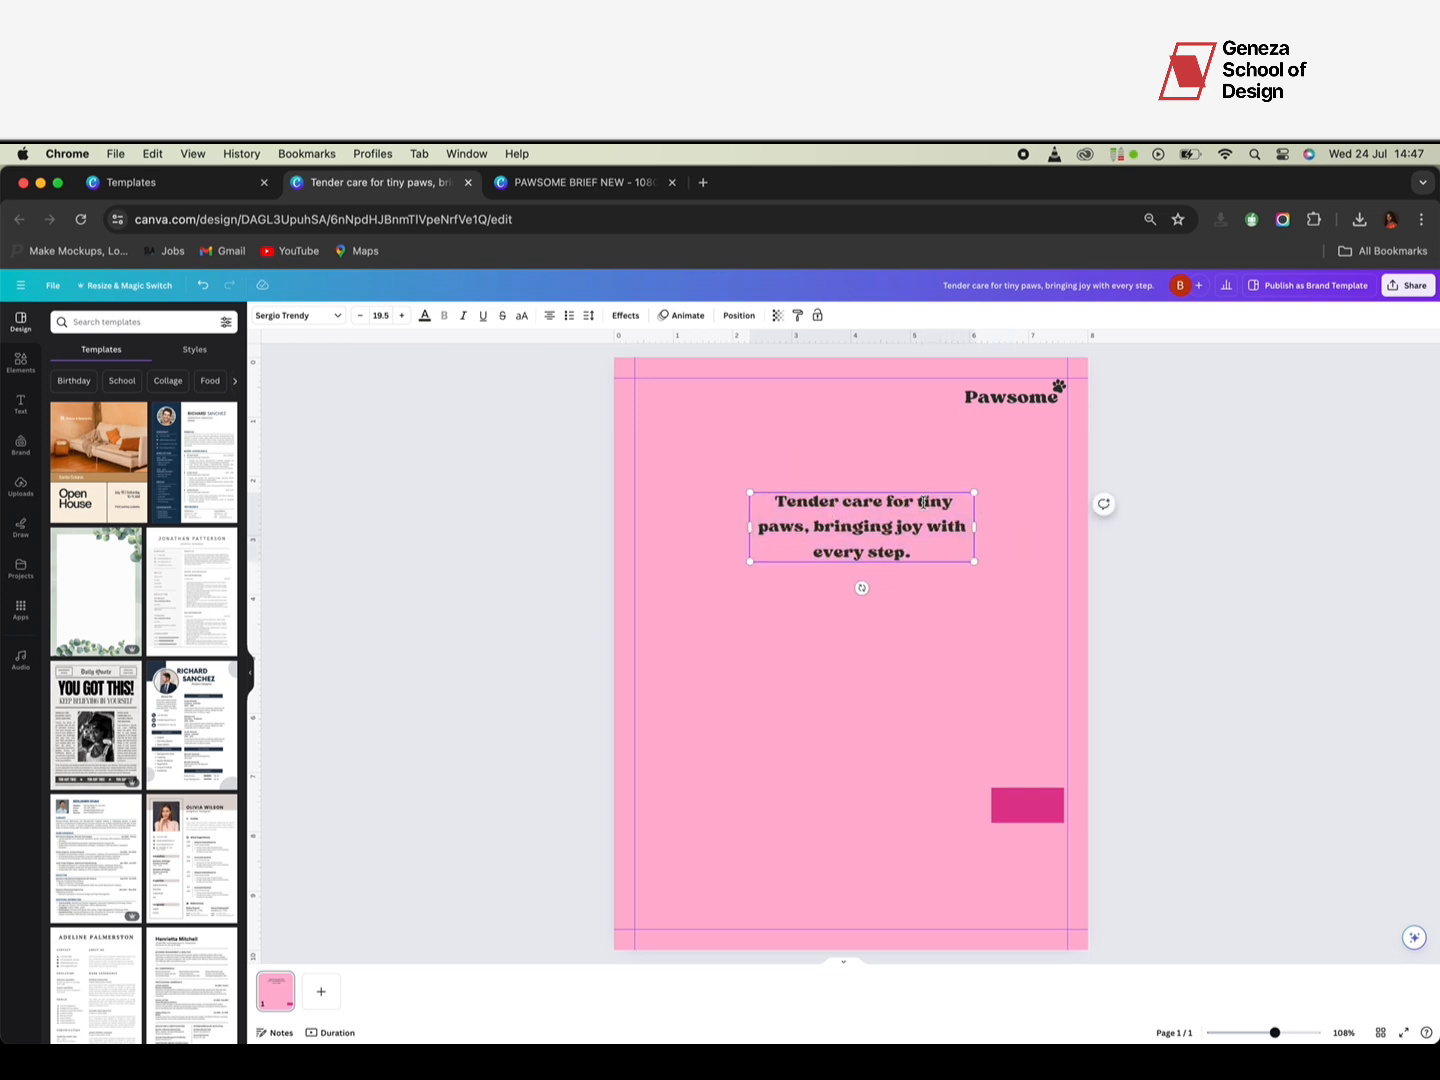
{"action": "key", "text": "Return"}
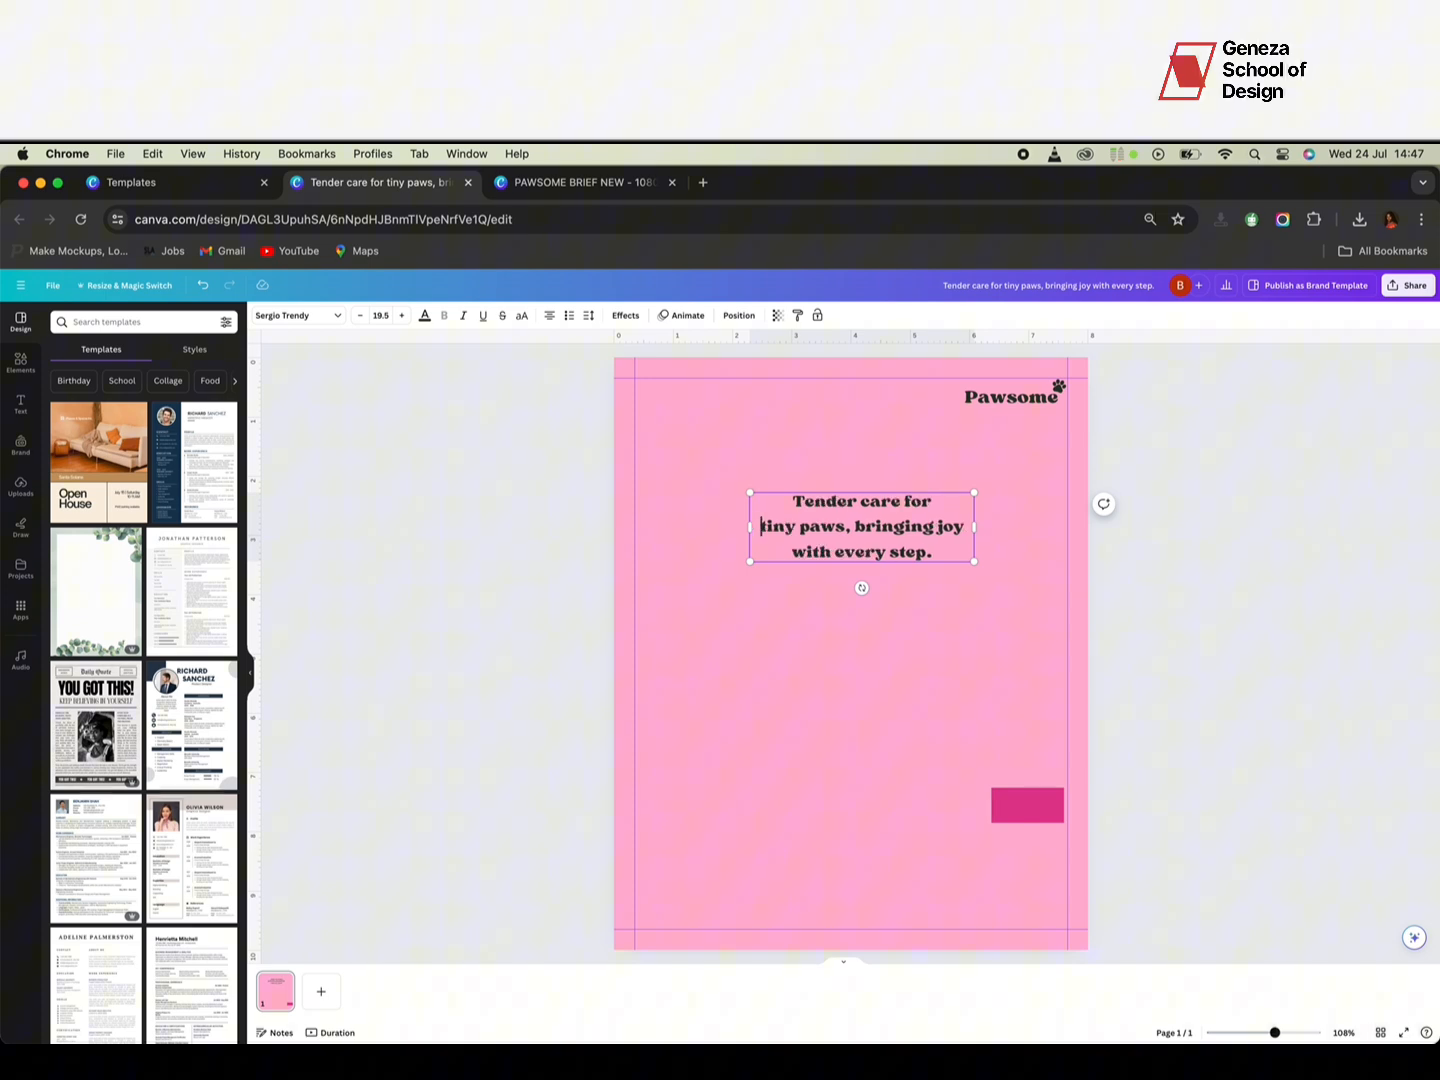
Step: Insert a line break before "joy" so the headline's last line reads "joy with every step."
{"action": "left_click", "coordinate": [938, 527]}
{"action": "key", "text": "Return"}
{"action": "left_click", "coordinate": [924, 685]}
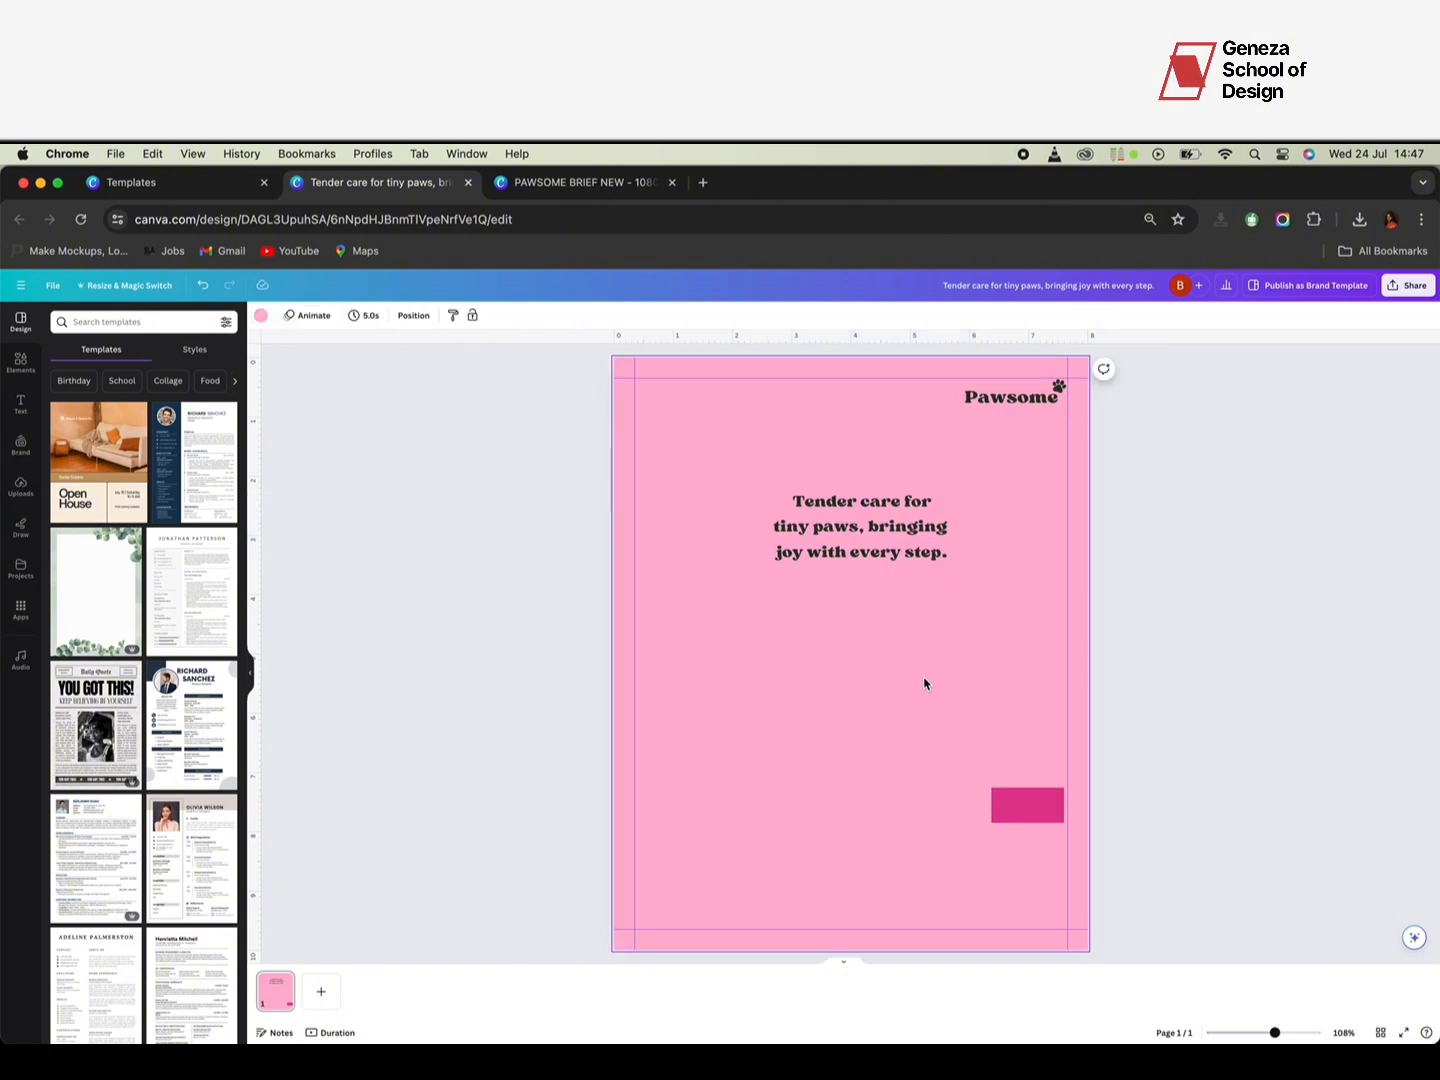
Step: Fit the headline box to its text, enlarge the headline to size 33.9 and centre it horizontally below the logo
{"action": "left_click", "coordinate": [878, 536]}
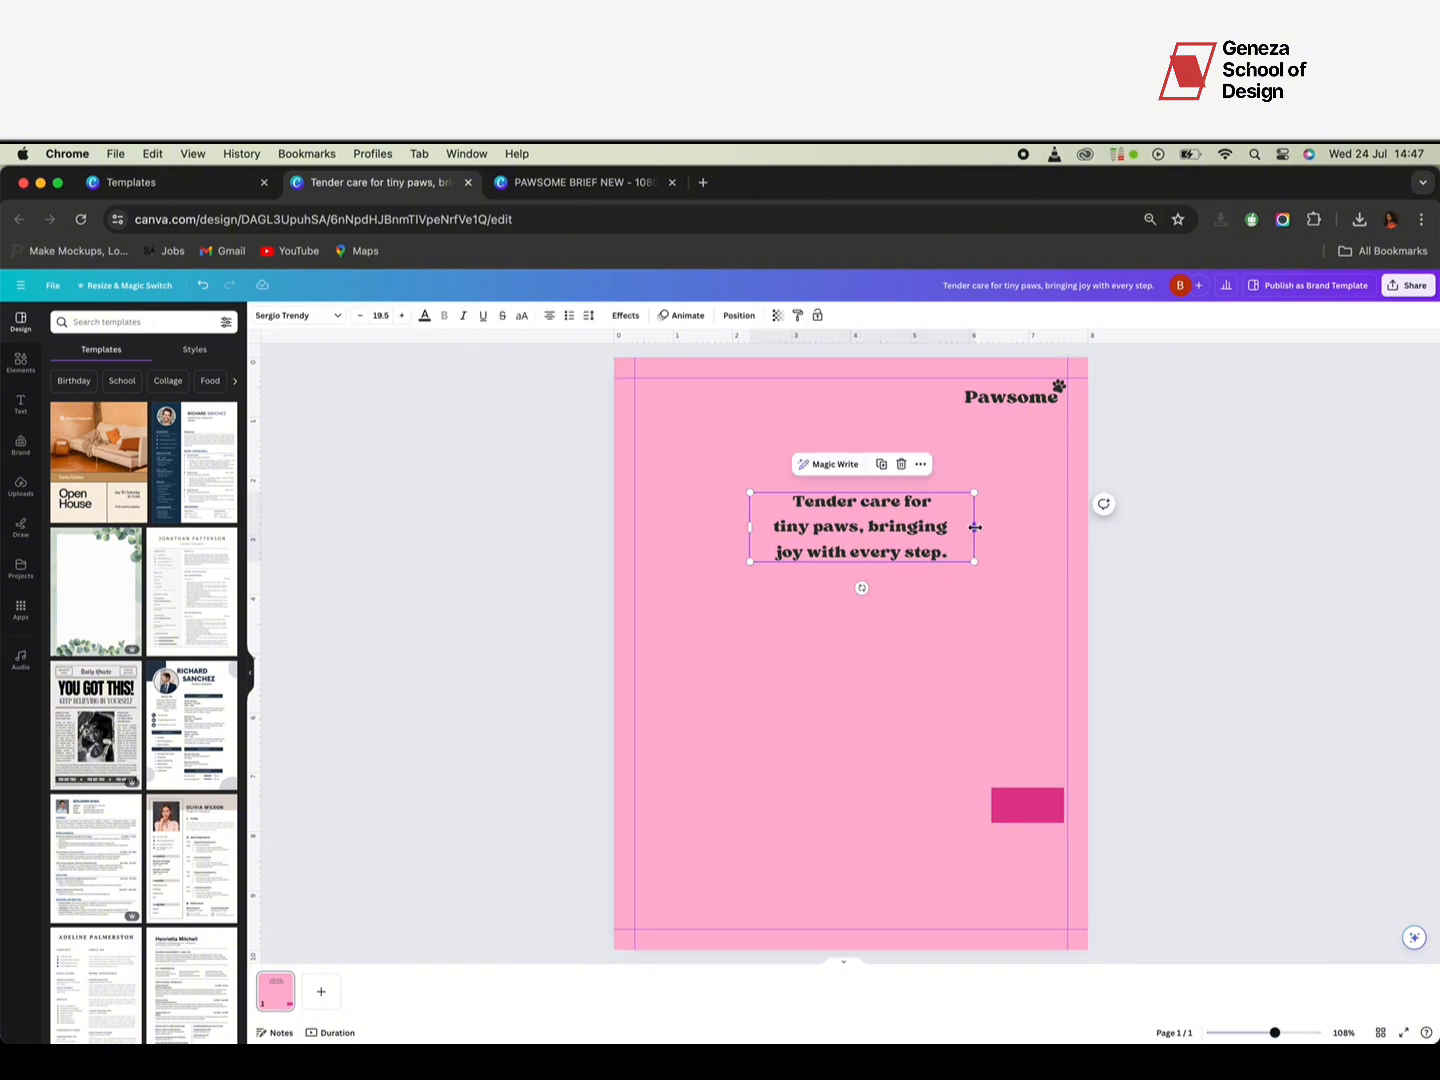
{"action": "left_click_drag", "start_coordinate": [975, 526], "coordinate": [940, 527]}
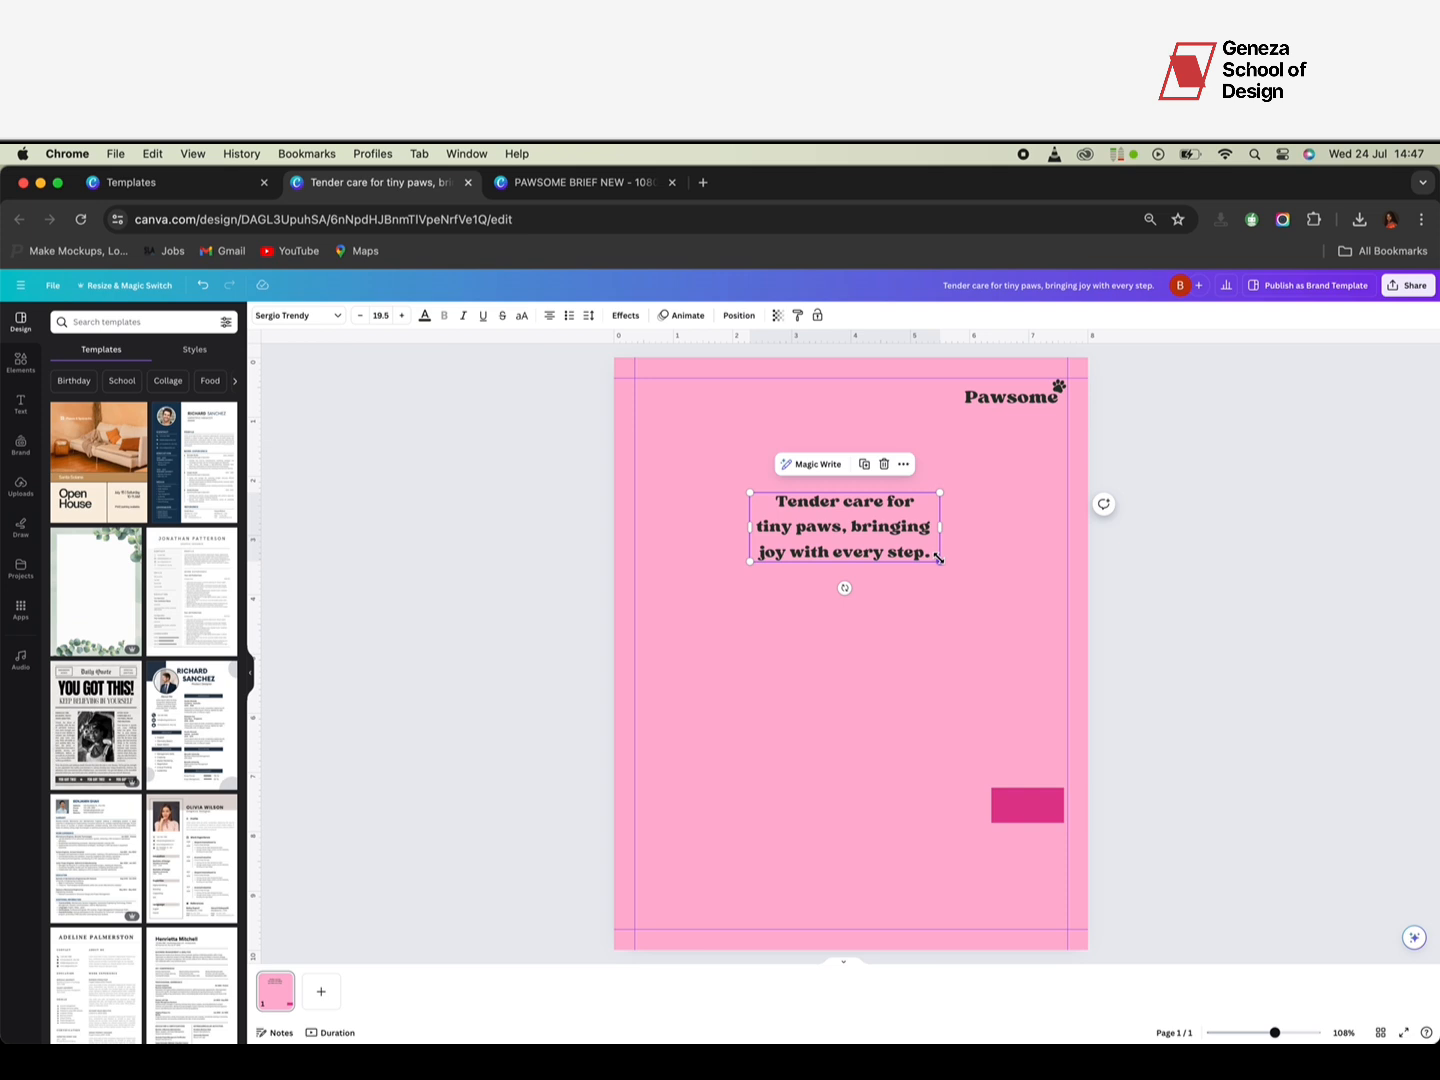
{"action": "left_click_drag", "start_coordinate": [938, 559], "coordinate": [997, 590]}
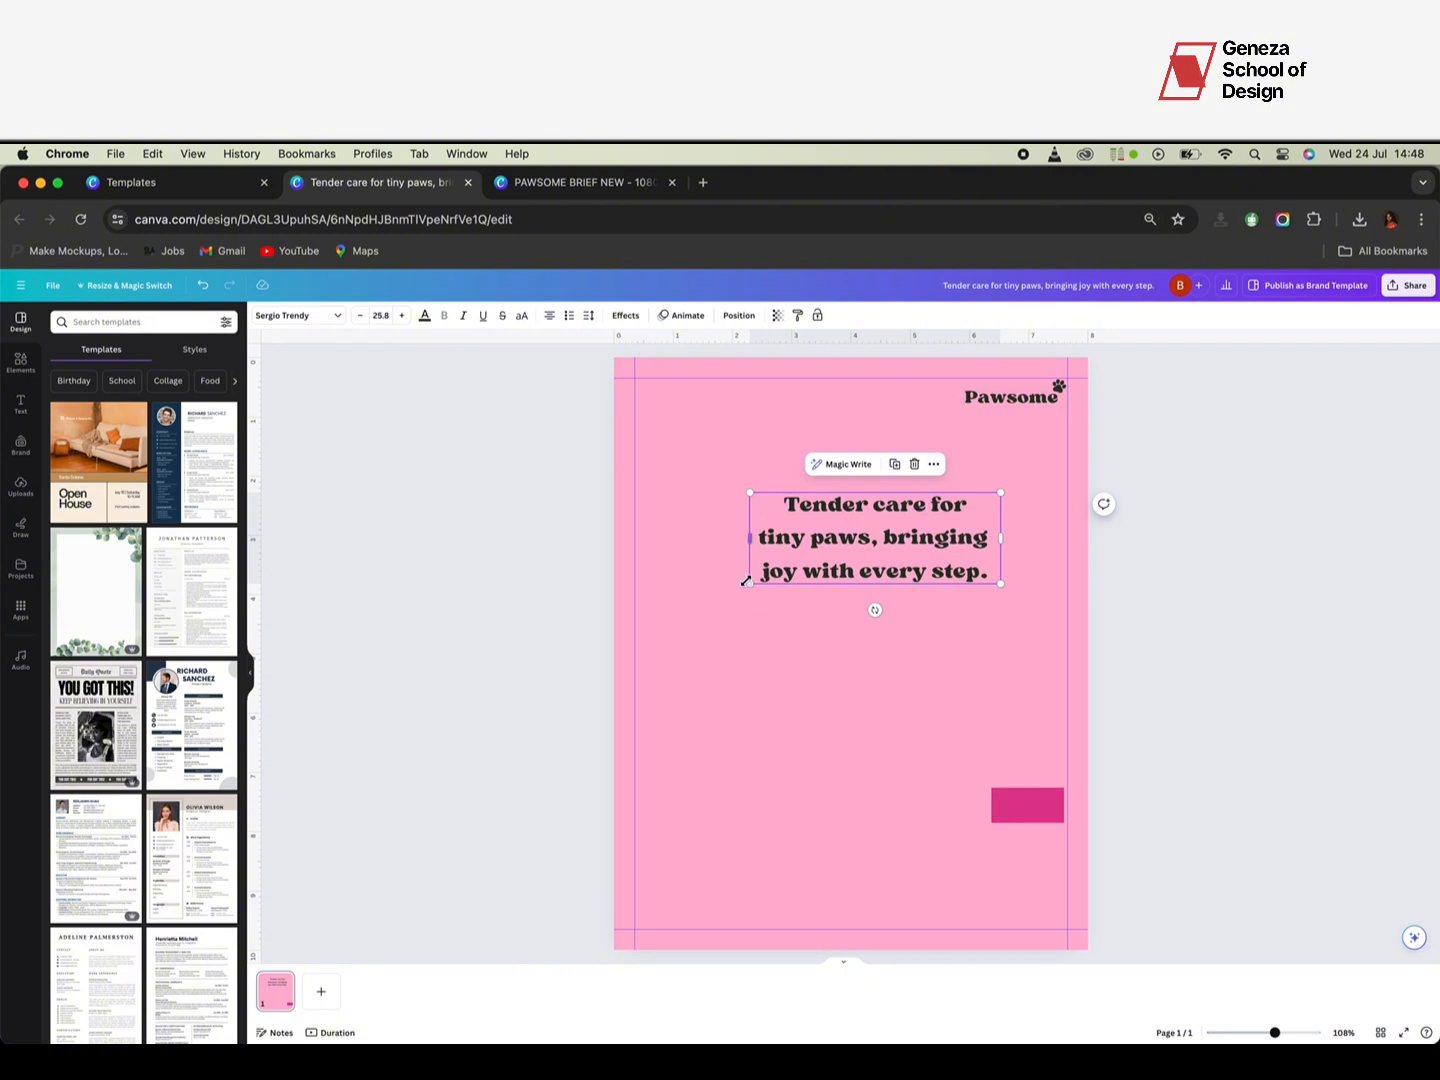
{"action": "left_click_drag", "start_coordinate": [746, 581], "coordinate": [668, 615]}
{"action": "left_click_drag", "start_coordinate": [805, 560], "coordinate": [821, 517]}
{"action": "left_click", "coordinate": [855, 736]}
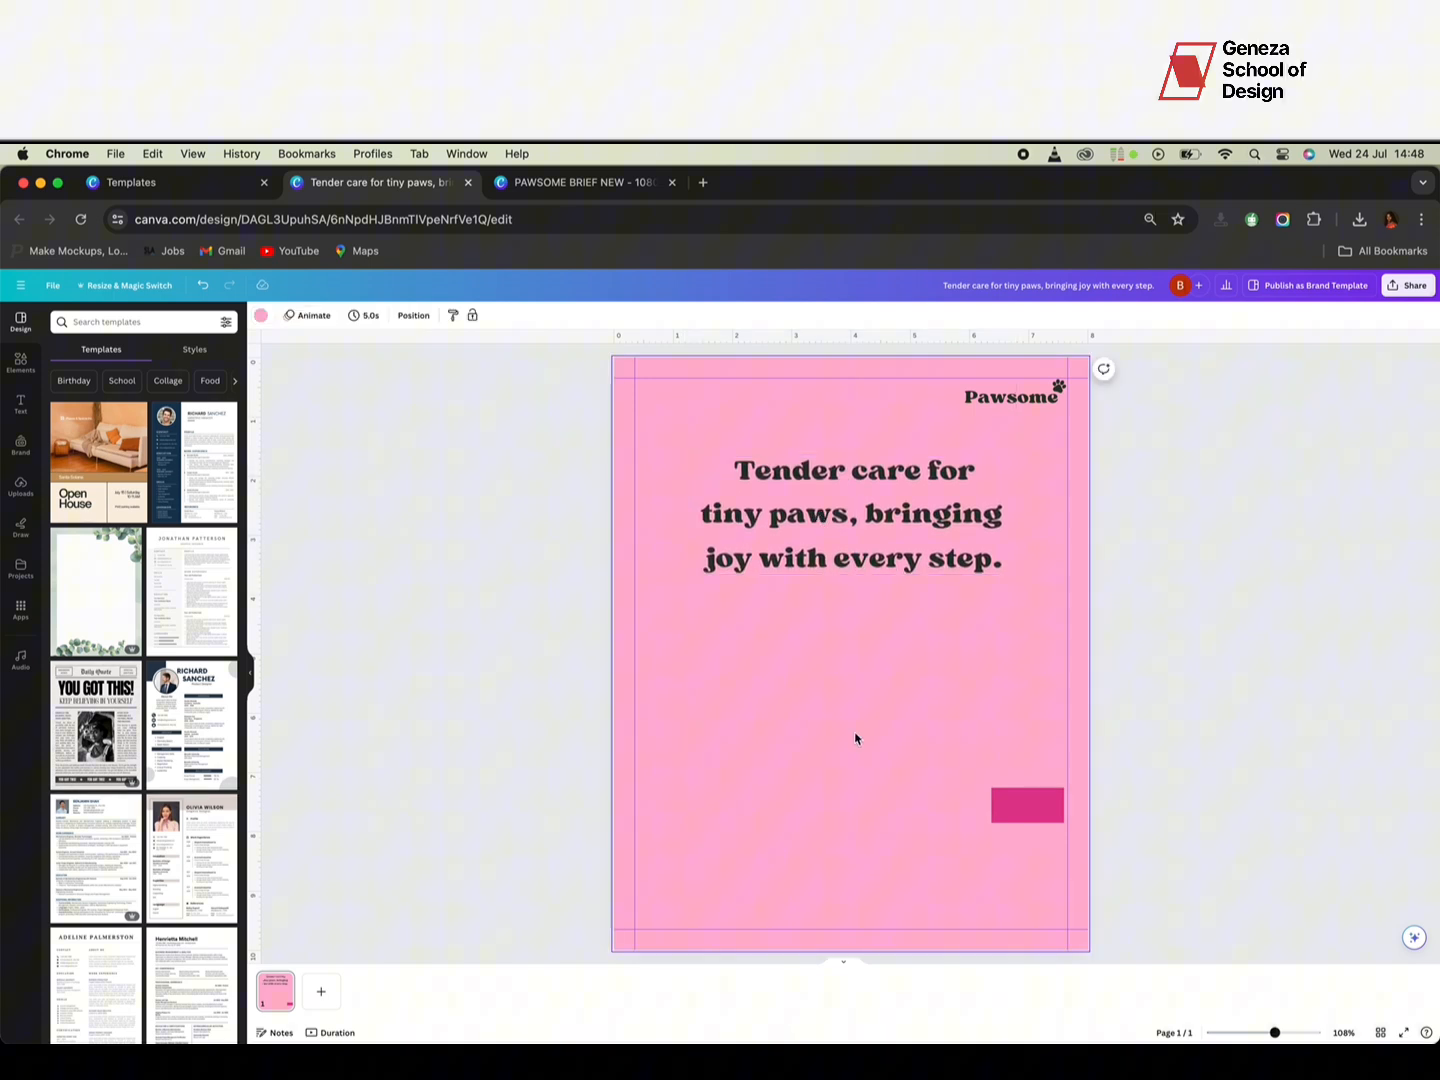
{"action": "left_click", "coordinate": [823, 484]}
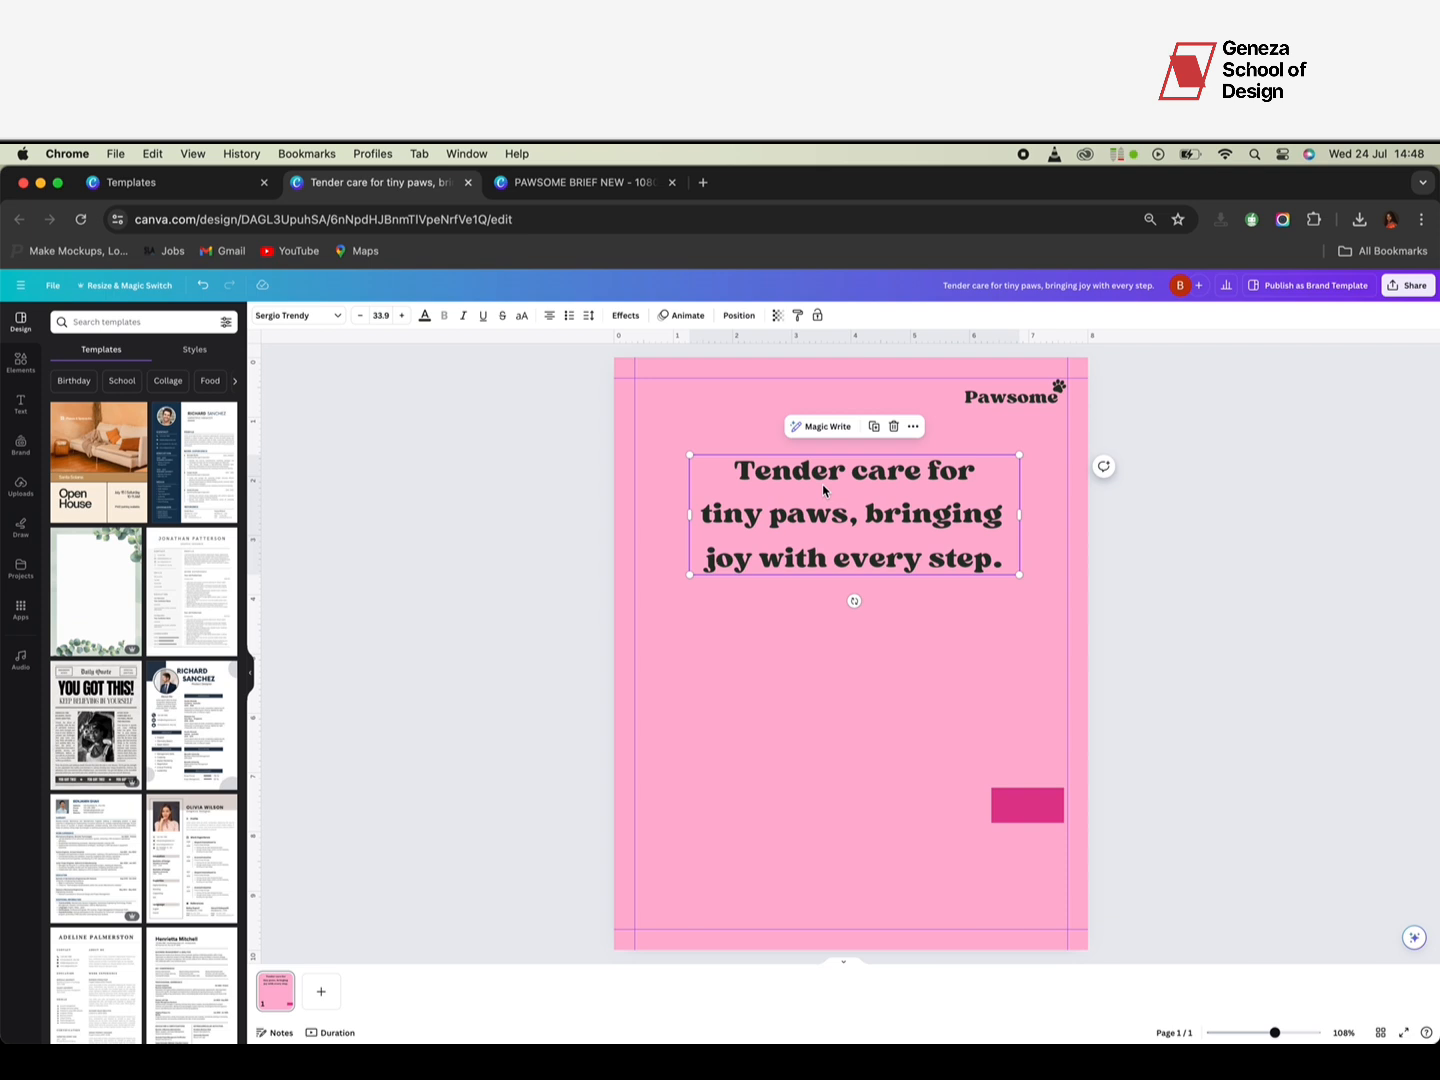
{"action": "left_click", "coordinate": [823, 483]}
{"action": "left_click", "coordinate": [933, 610]}
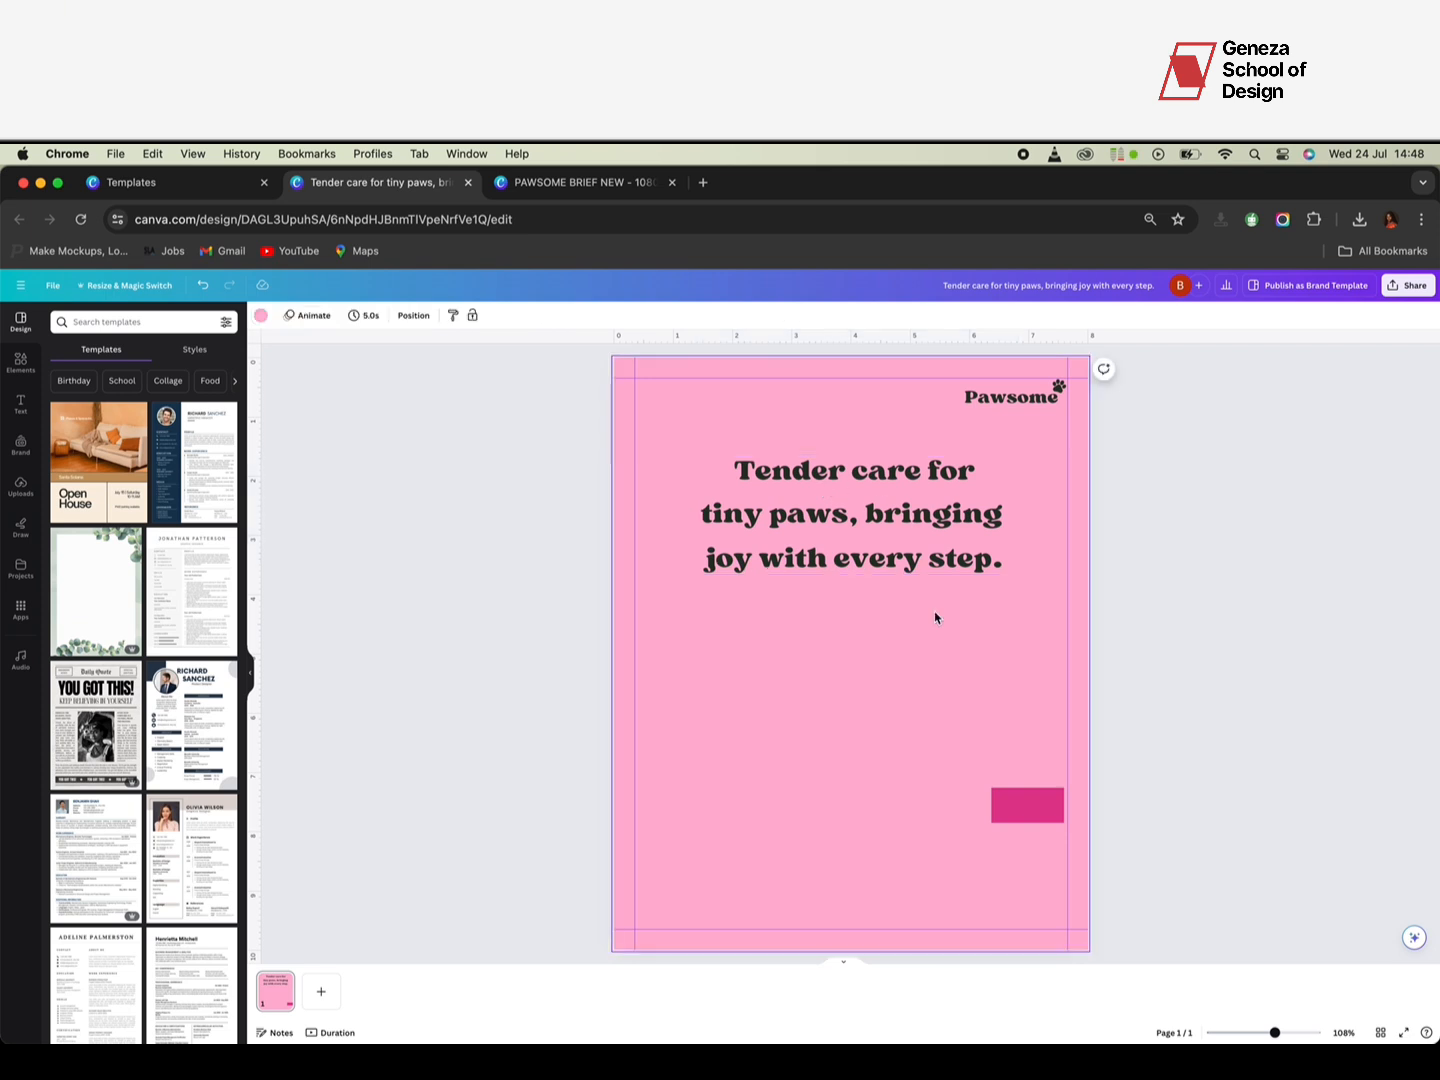
{"action": "left_click", "coordinate": [902, 491]}
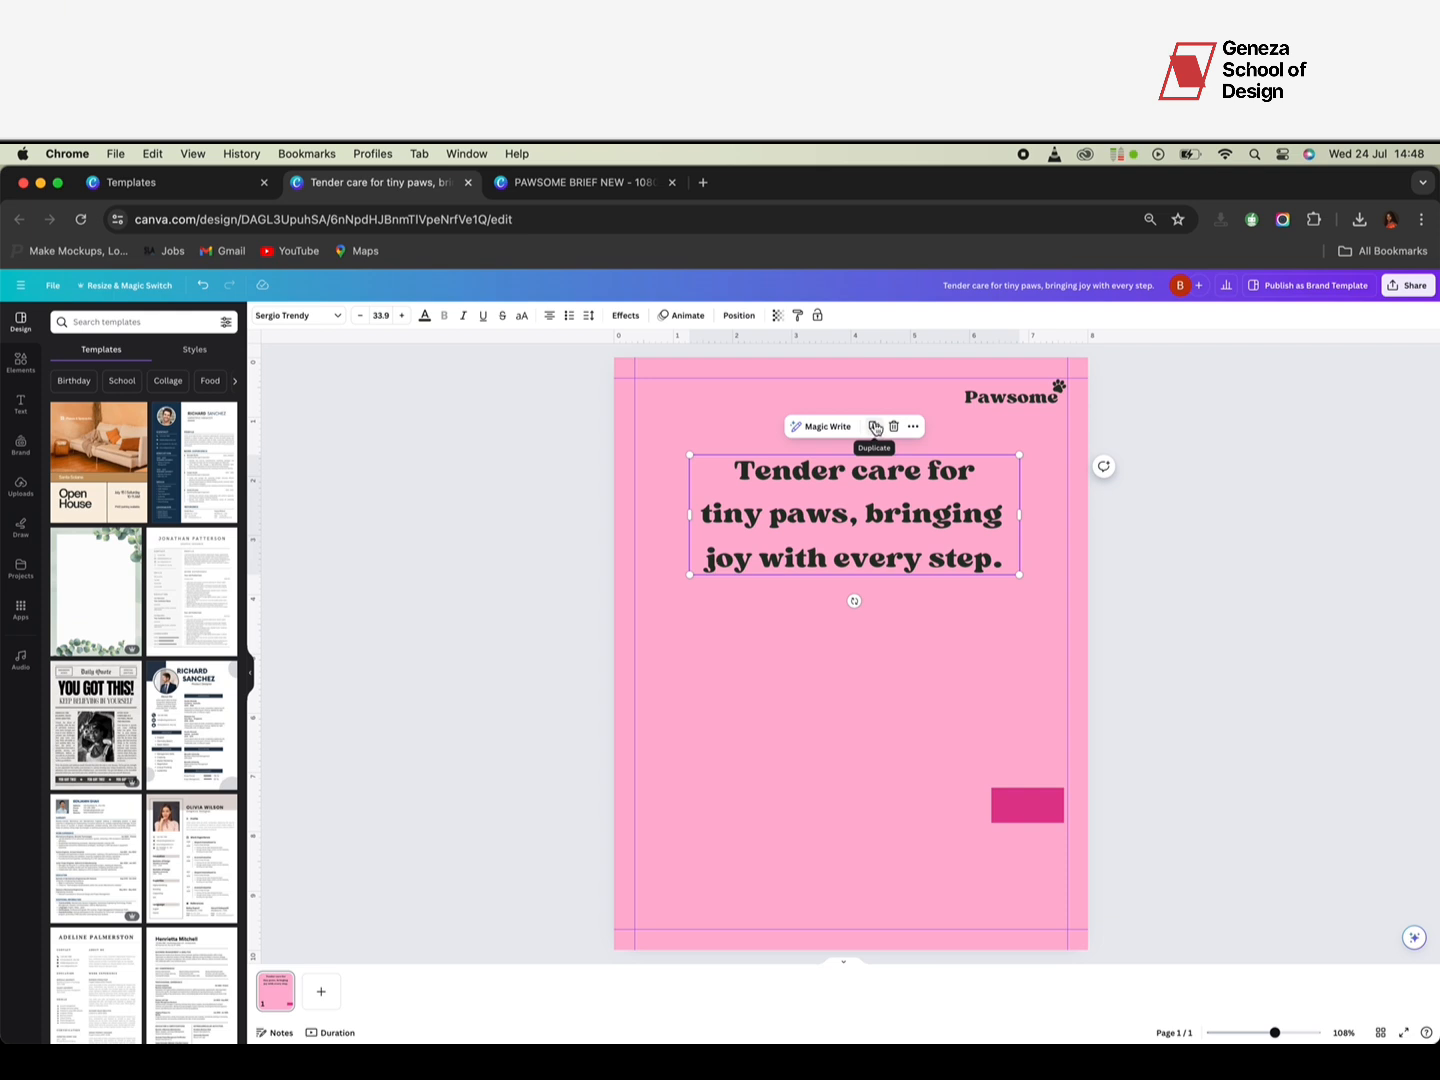
{"action": "left_click", "coordinate": [839, 431]}
{"action": "left_click", "coordinate": [871, 497]}
{"action": "left_click", "coordinate": [909, 688]}
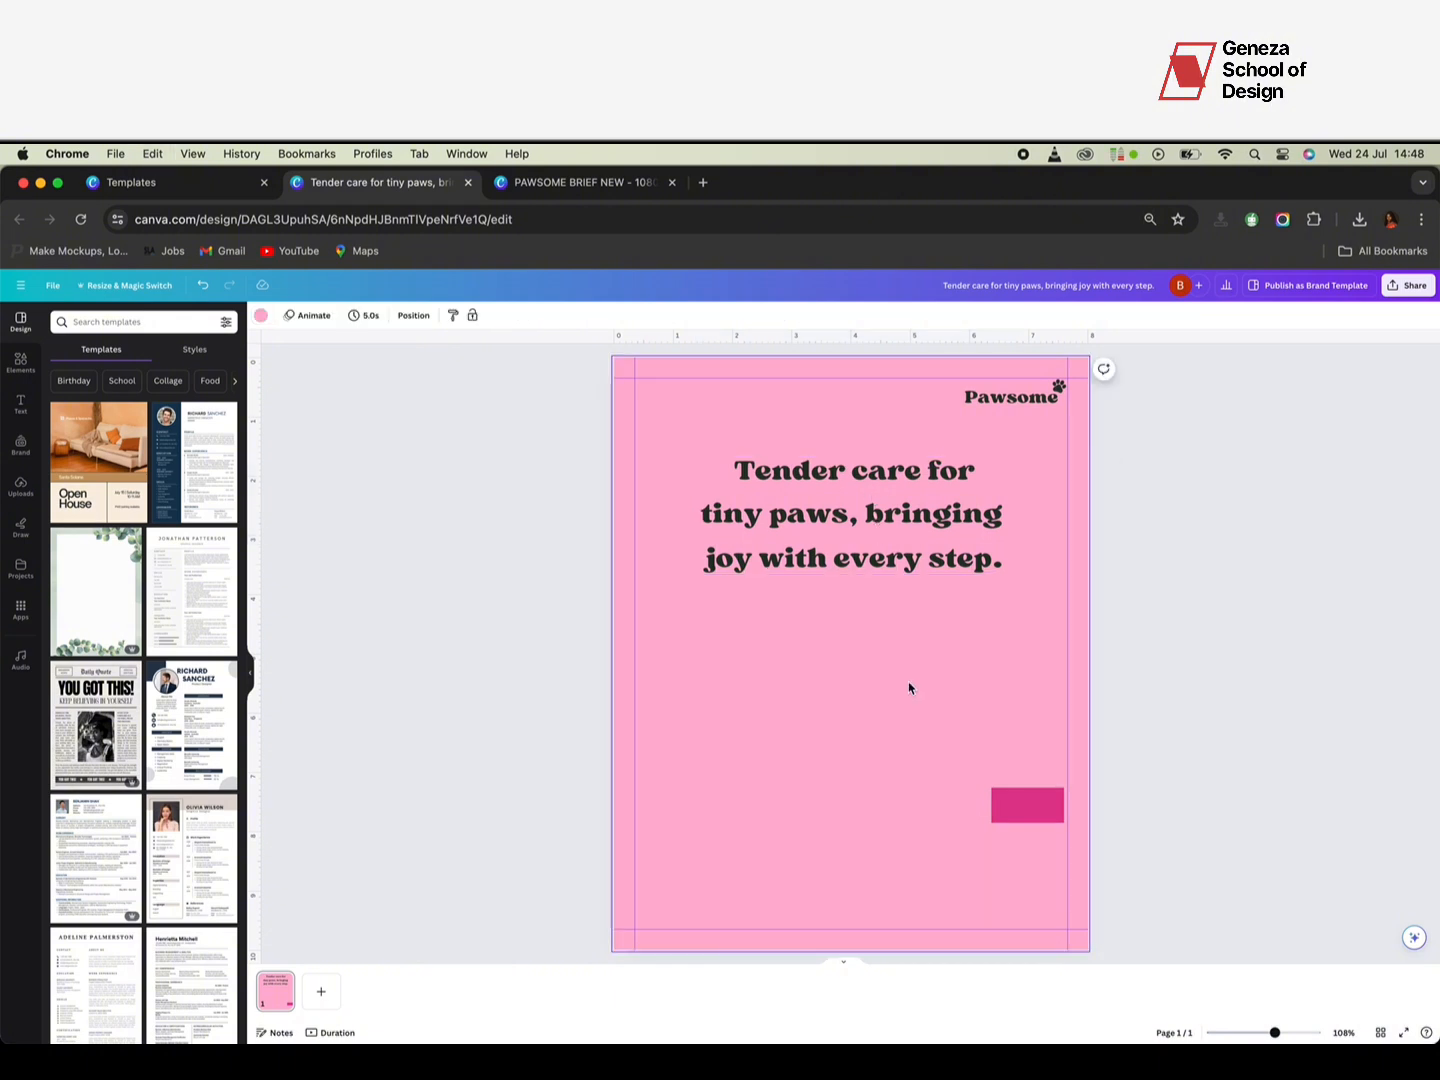
{"action": "left_click_drag", "start_coordinate": [877, 581], "coordinate": [872, 695]}
{"action": "triple_click", "coordinate": [869, 693]}
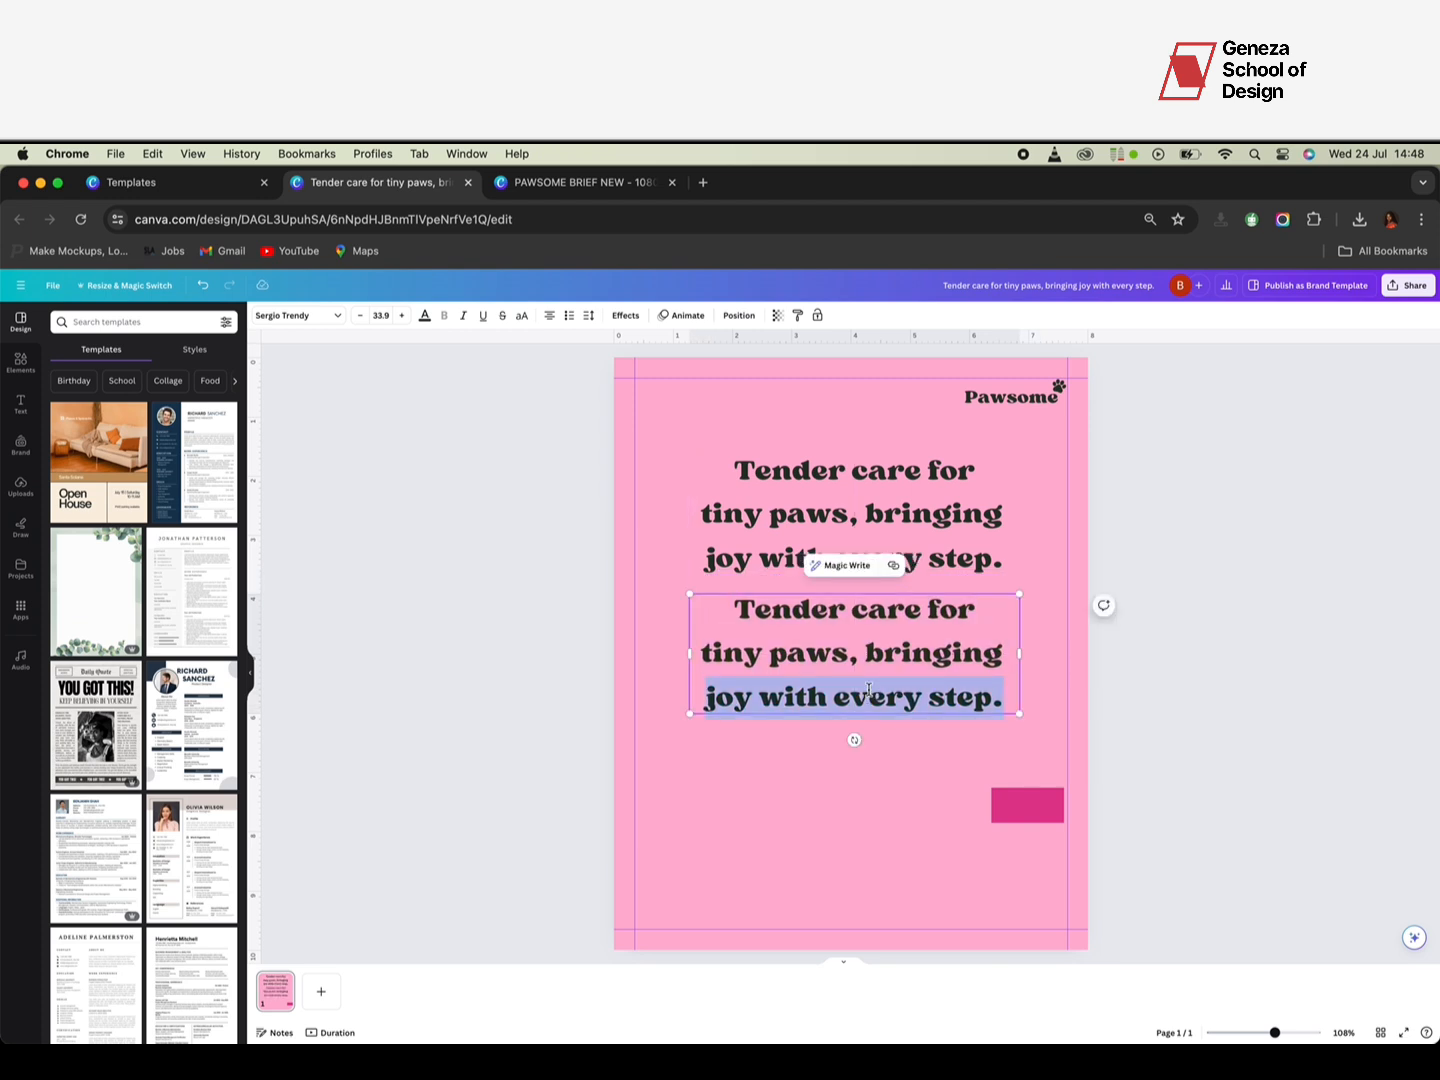
{"action": "key", "text": "super+a"}
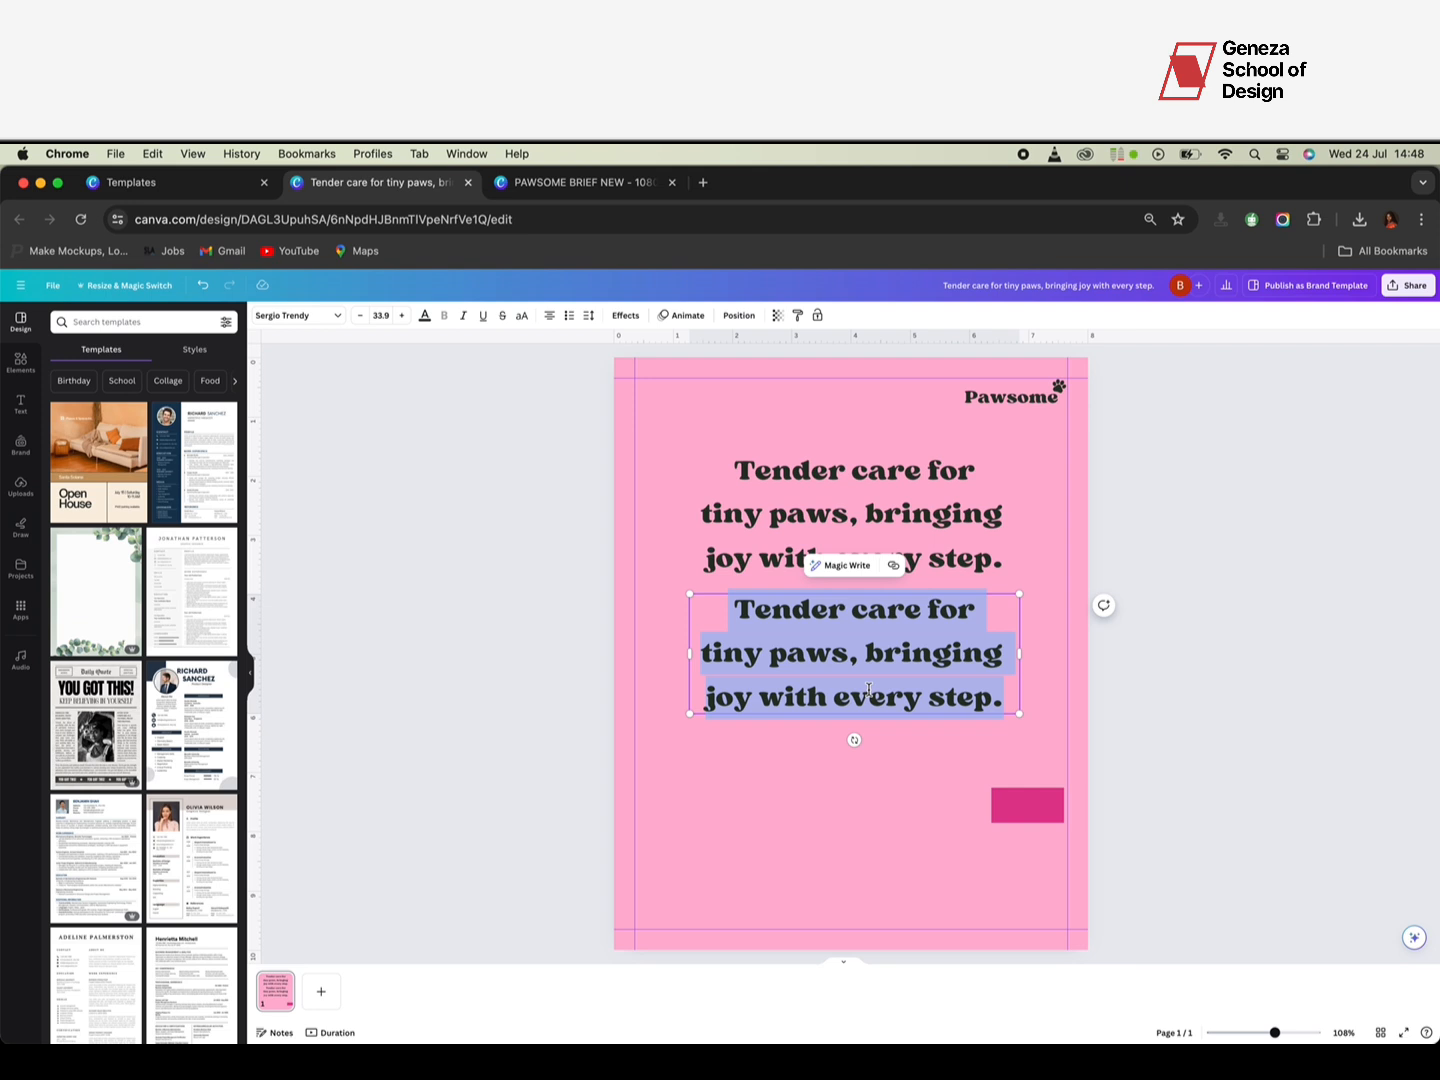
{"action": "type", "text": "www."}
{"action": "key", "text": "BackSpace"}
{"action": "type", "text": ".pawspom"}
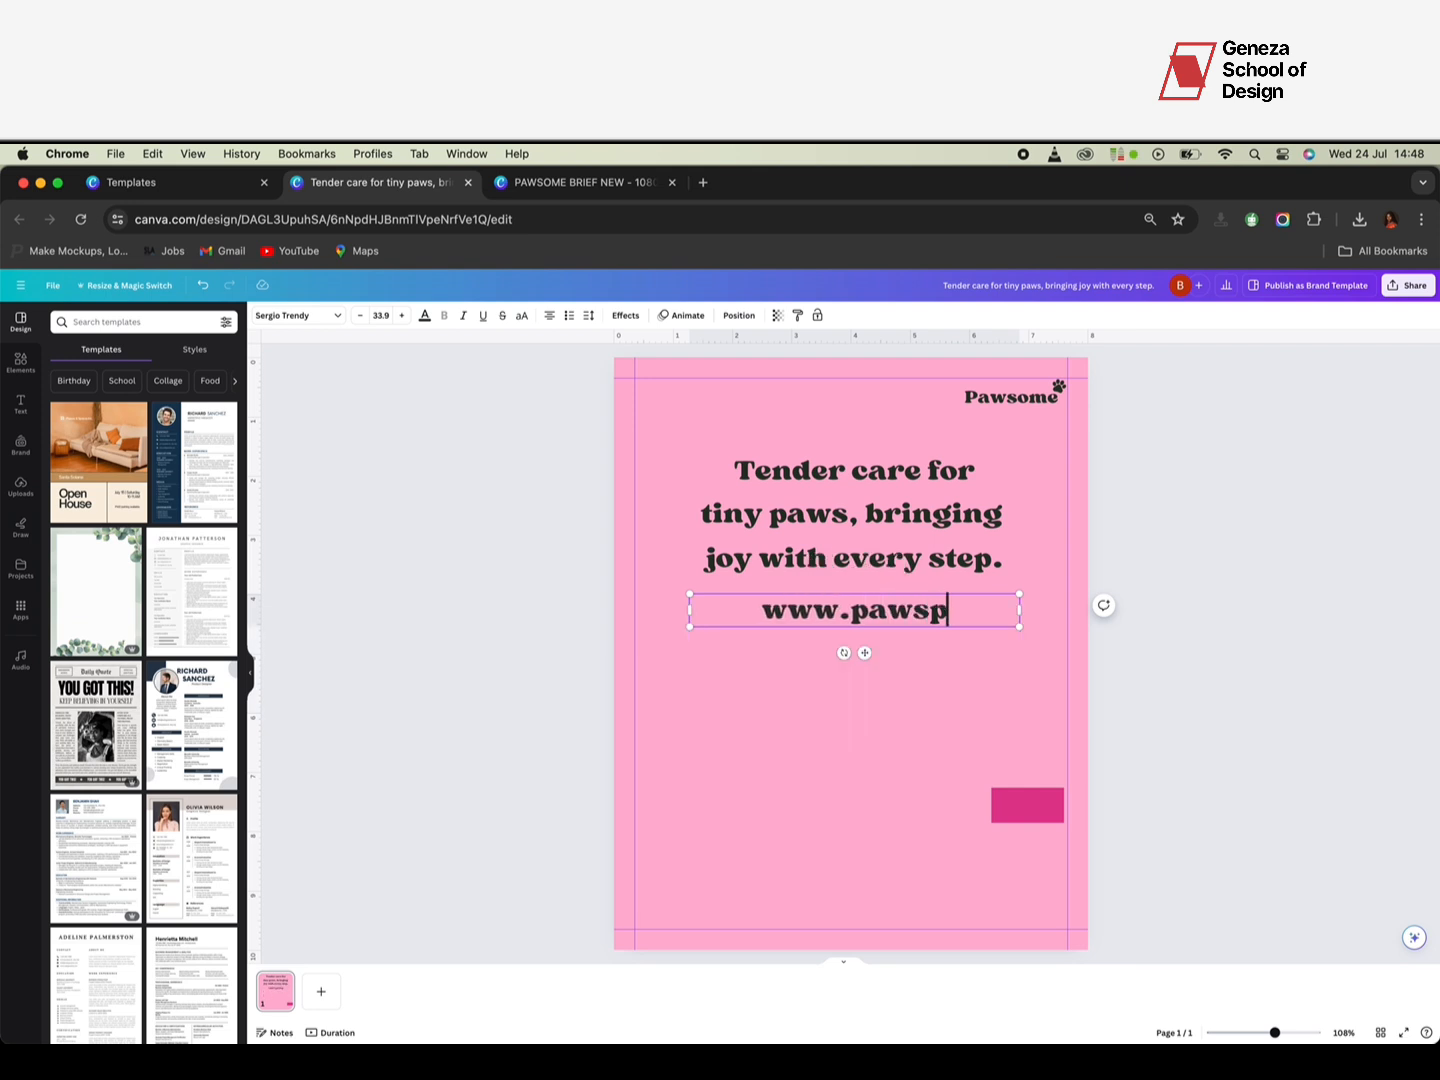
{"action": "key", "text": "BackSpace"}
{"action": "key", "text": "BackSpace"}
{"action": "key", "text": "BackSpace"}
{"action": "type", "text": "ome.com"}
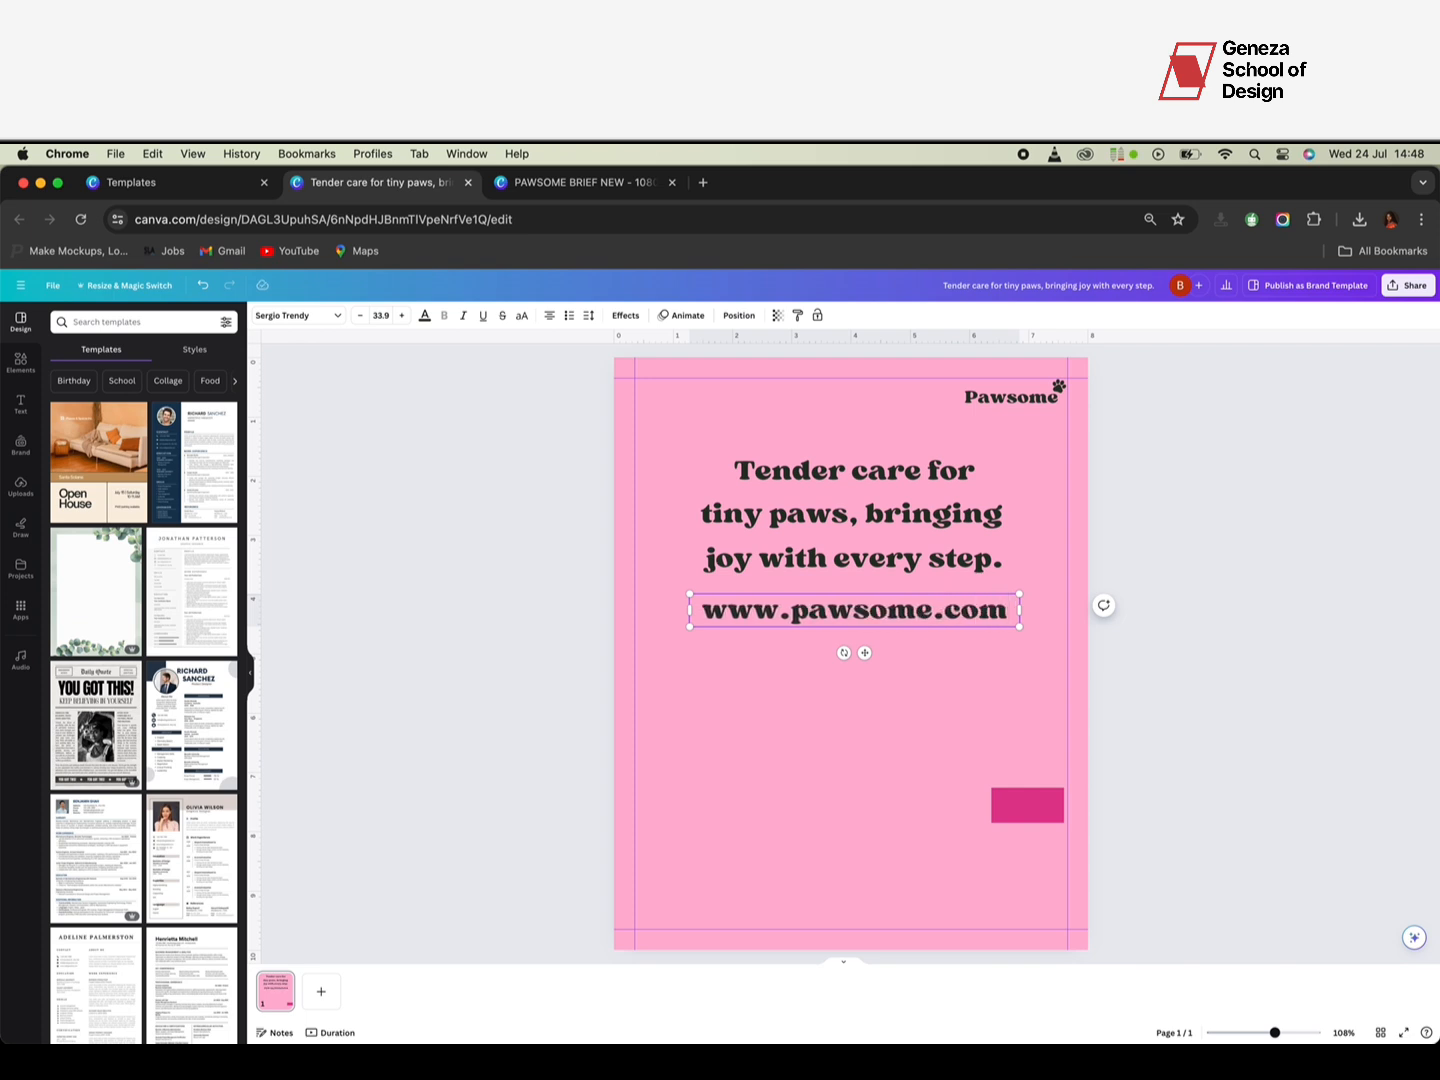
Step: Move the web address to the top of the page beside the logo and change its font to DM Sans
{"action": "left_click", "coordinate": [800, 678]}
{"action": "left_click", "coordinate": [814, 625]}
{"action": "left_click_drag", "start_coordinate": [814, 624], "coordinate": [748, 397]}
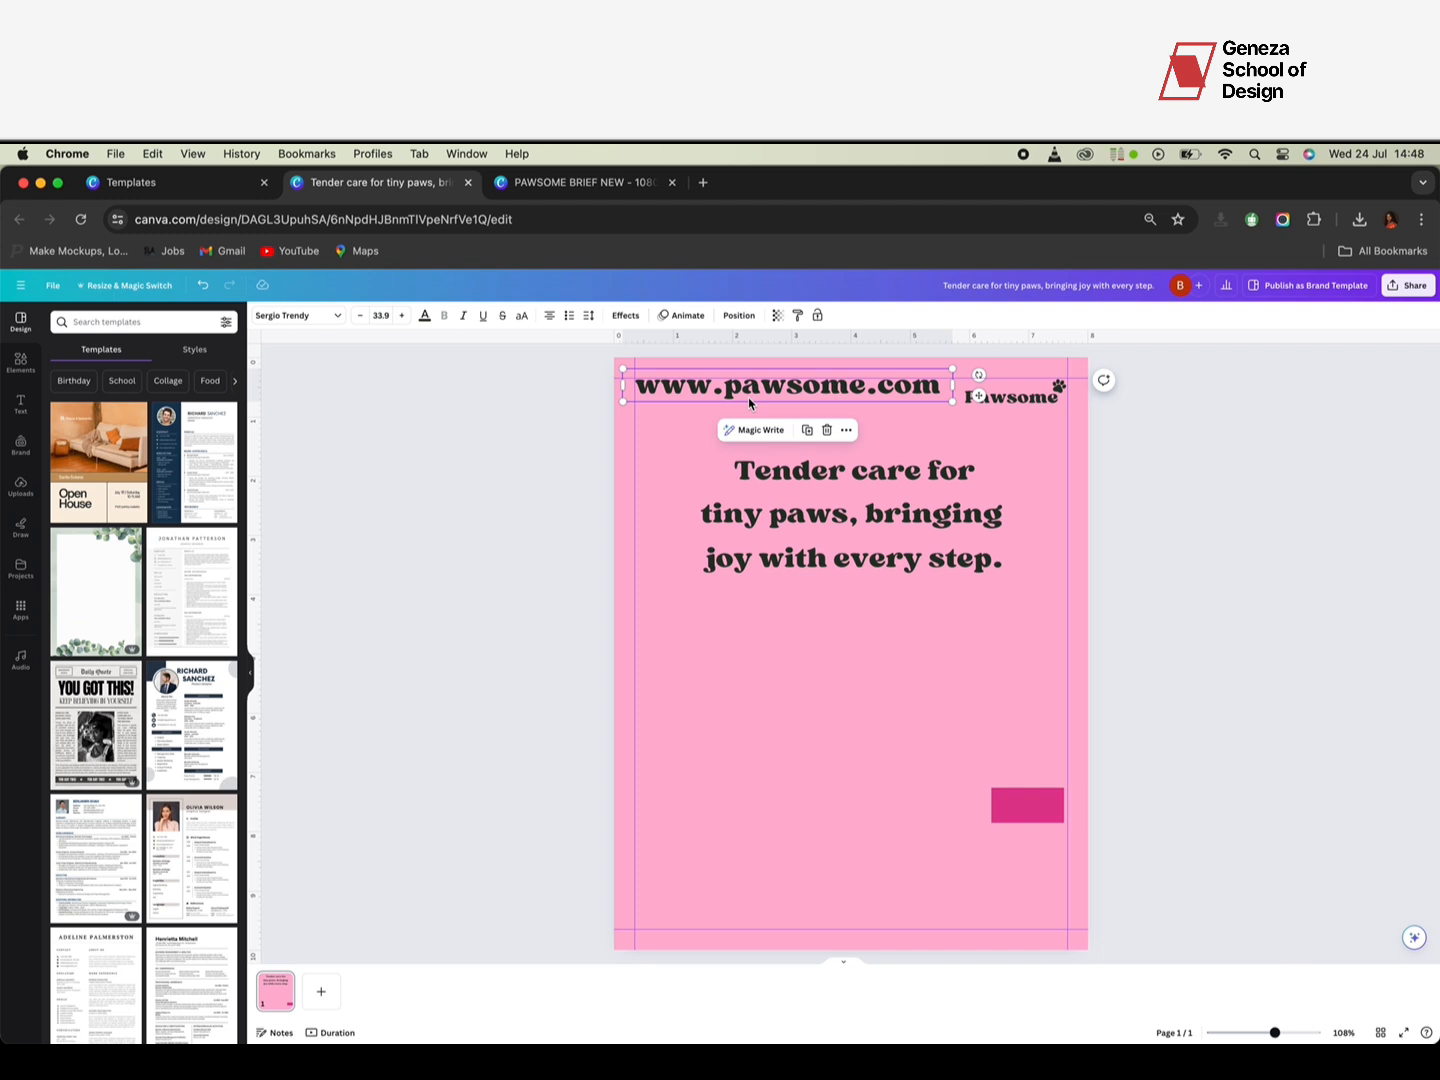
{"action": "left_click", "coordinate": [299, 315]}
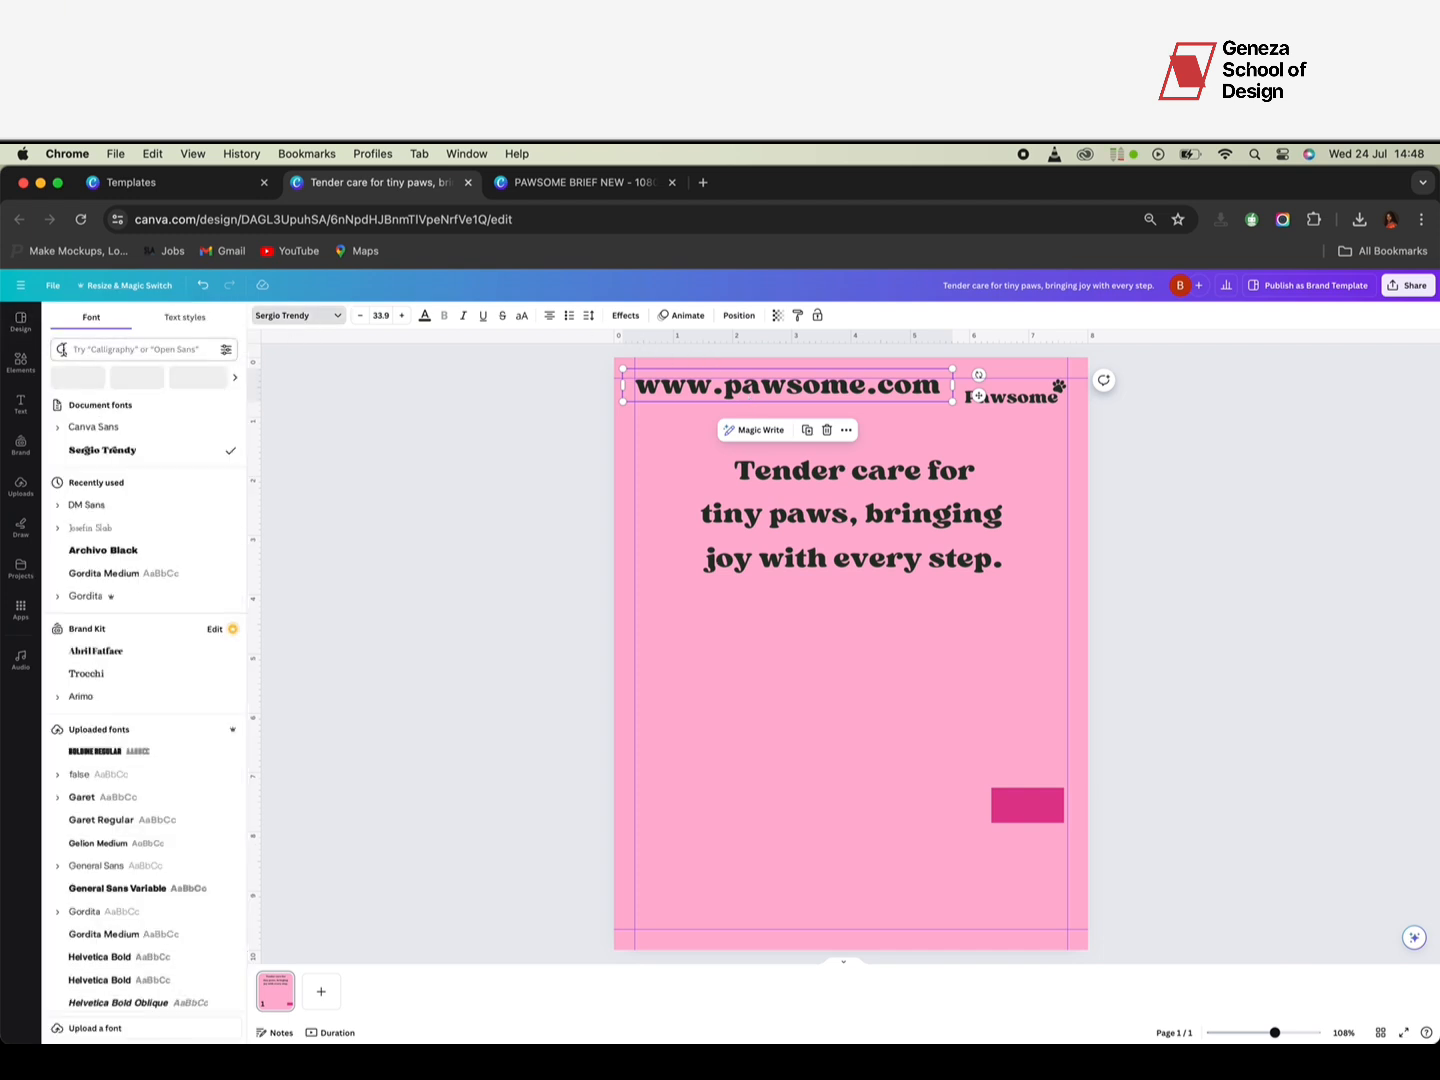
{"action": "left_click", "coordinate": [88, 349]}
{"action": "type", "text": "cm s"}
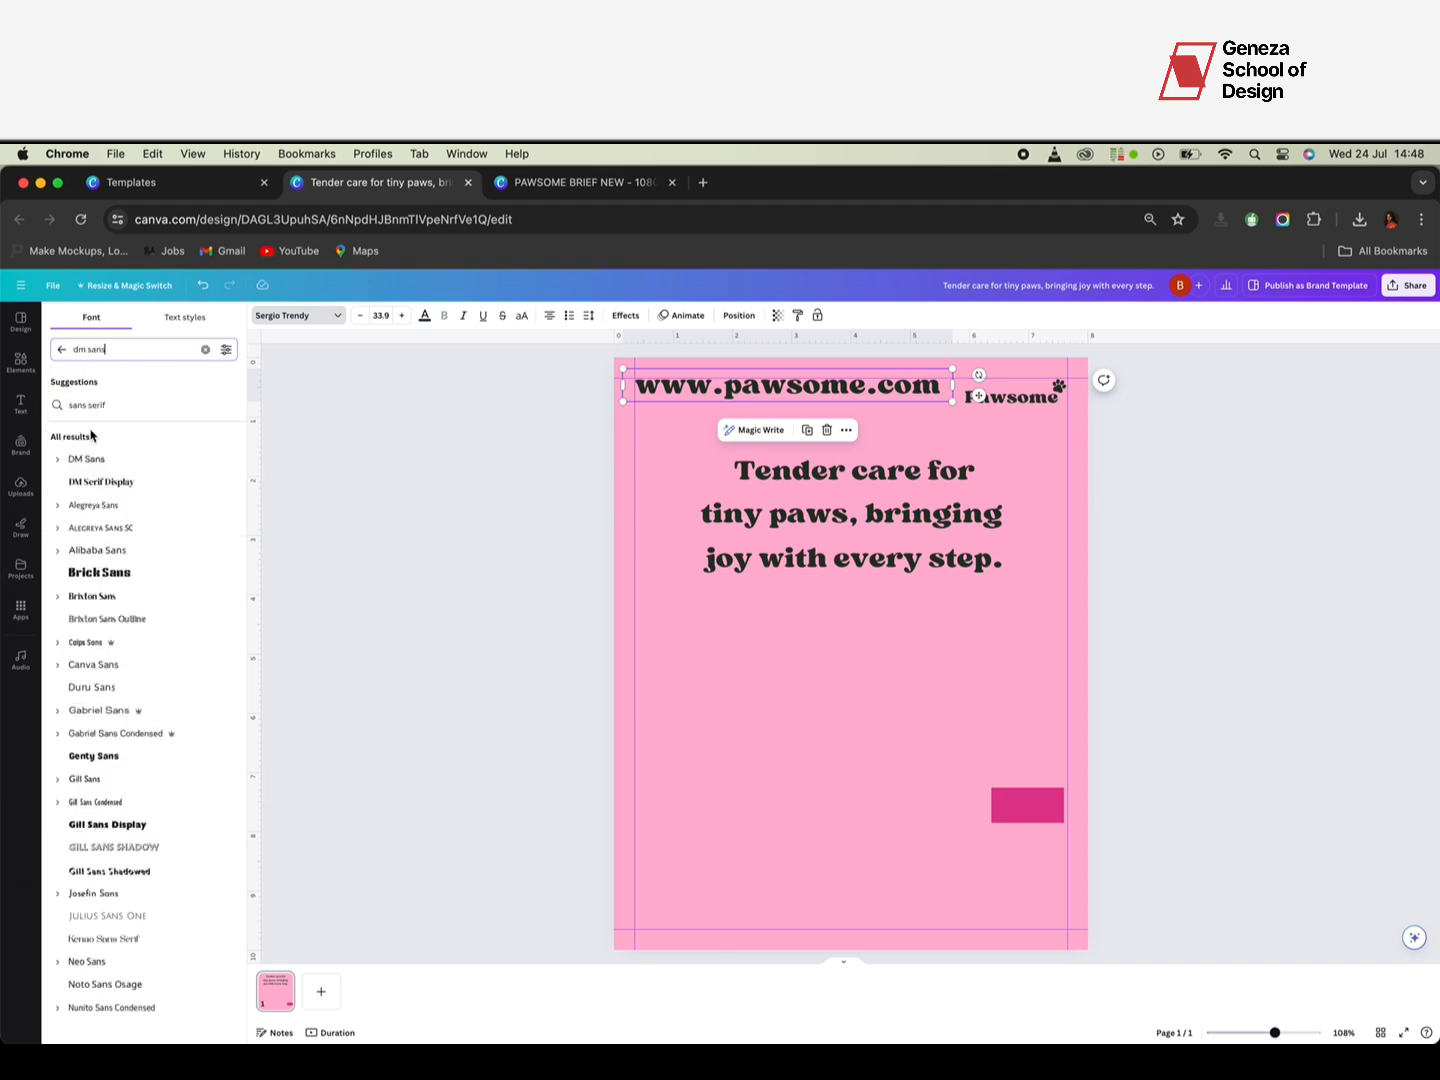
{"action": "left_click", "coordinate": [95, 464]}
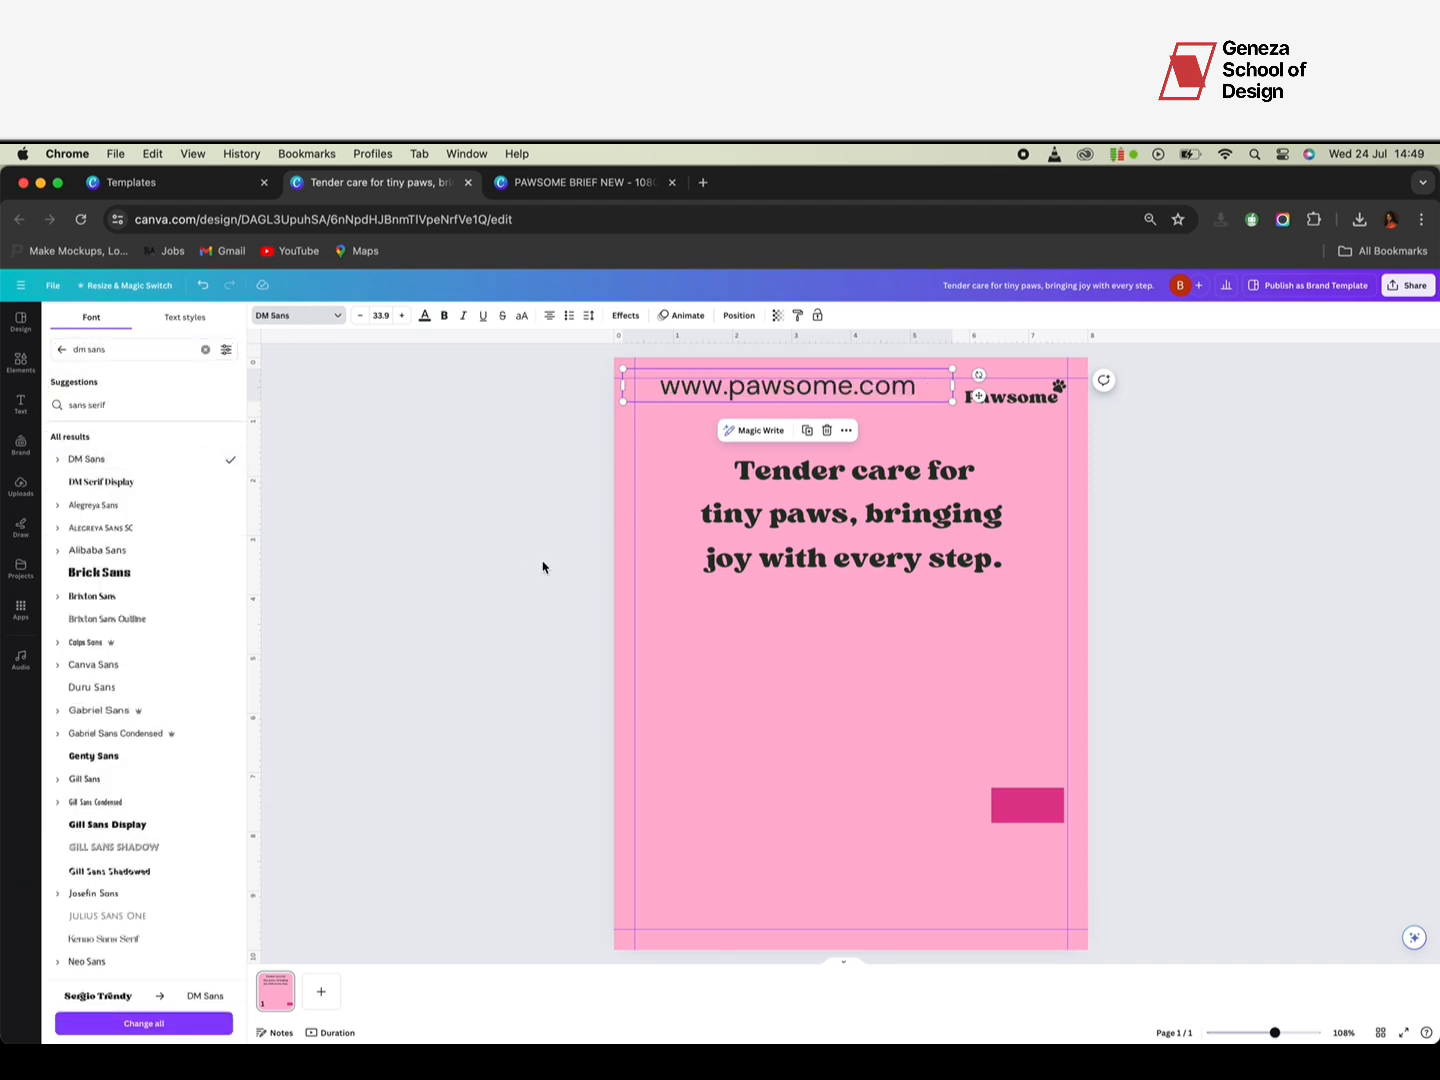
{"action": "left_click", "coordinate": [770, 603]}
Step: Check which DM Sans styles are available for the web address text
{"action": "left_click", "coordinate": [701, 378]}
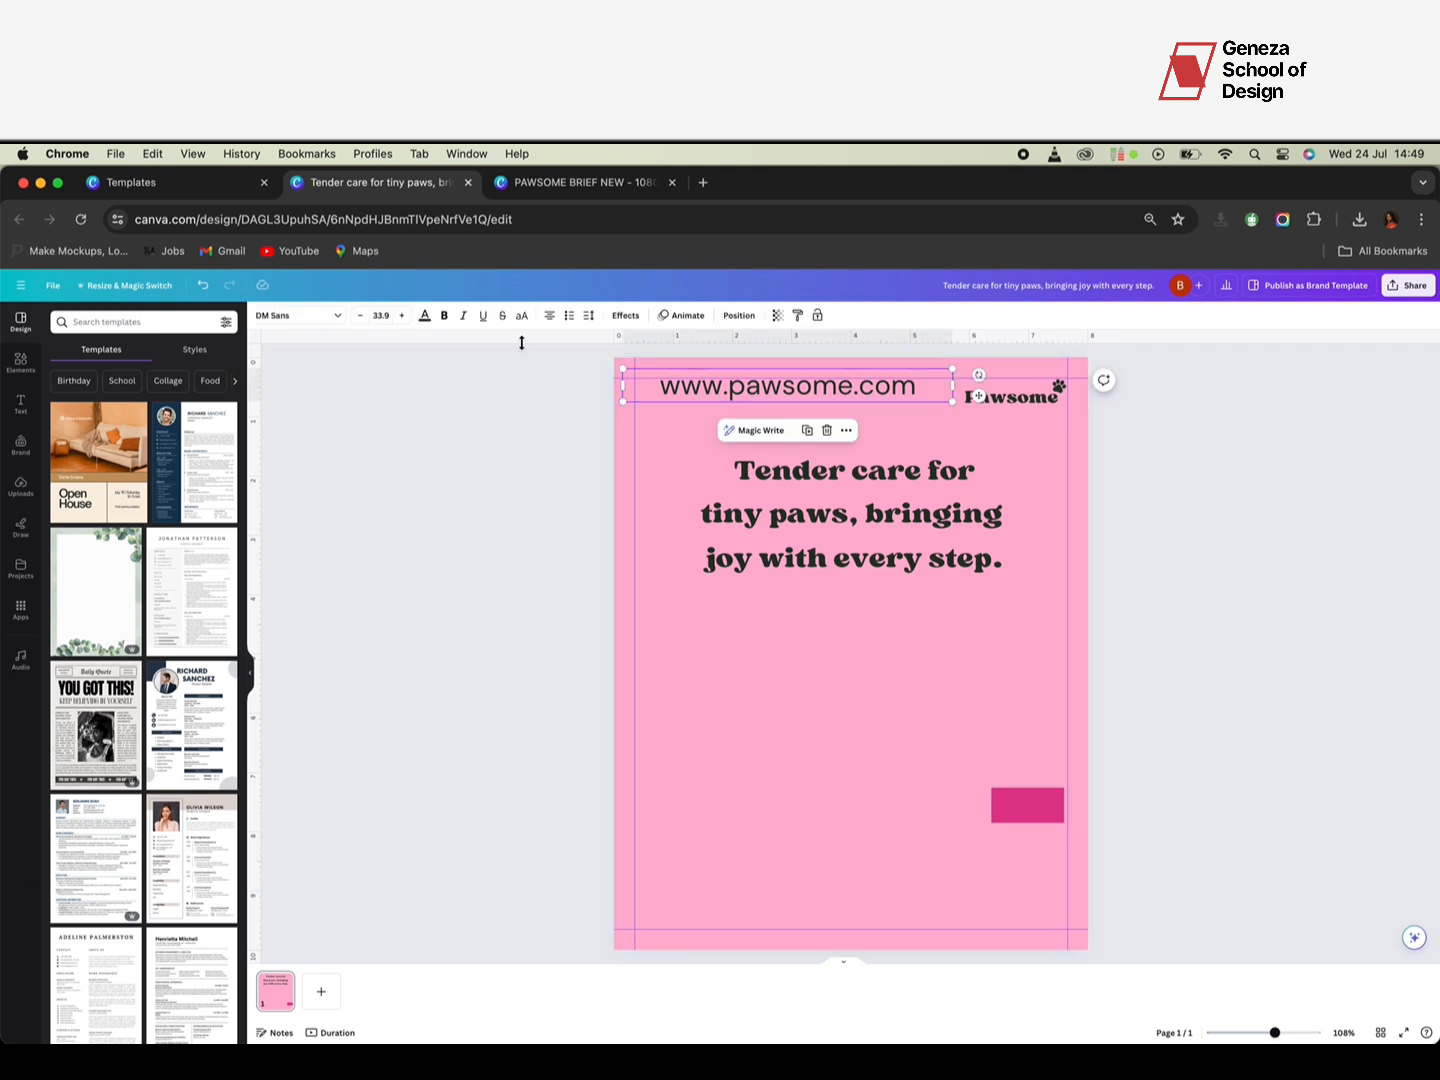
{"action": "double_click", "coordinate": [666, 394]}
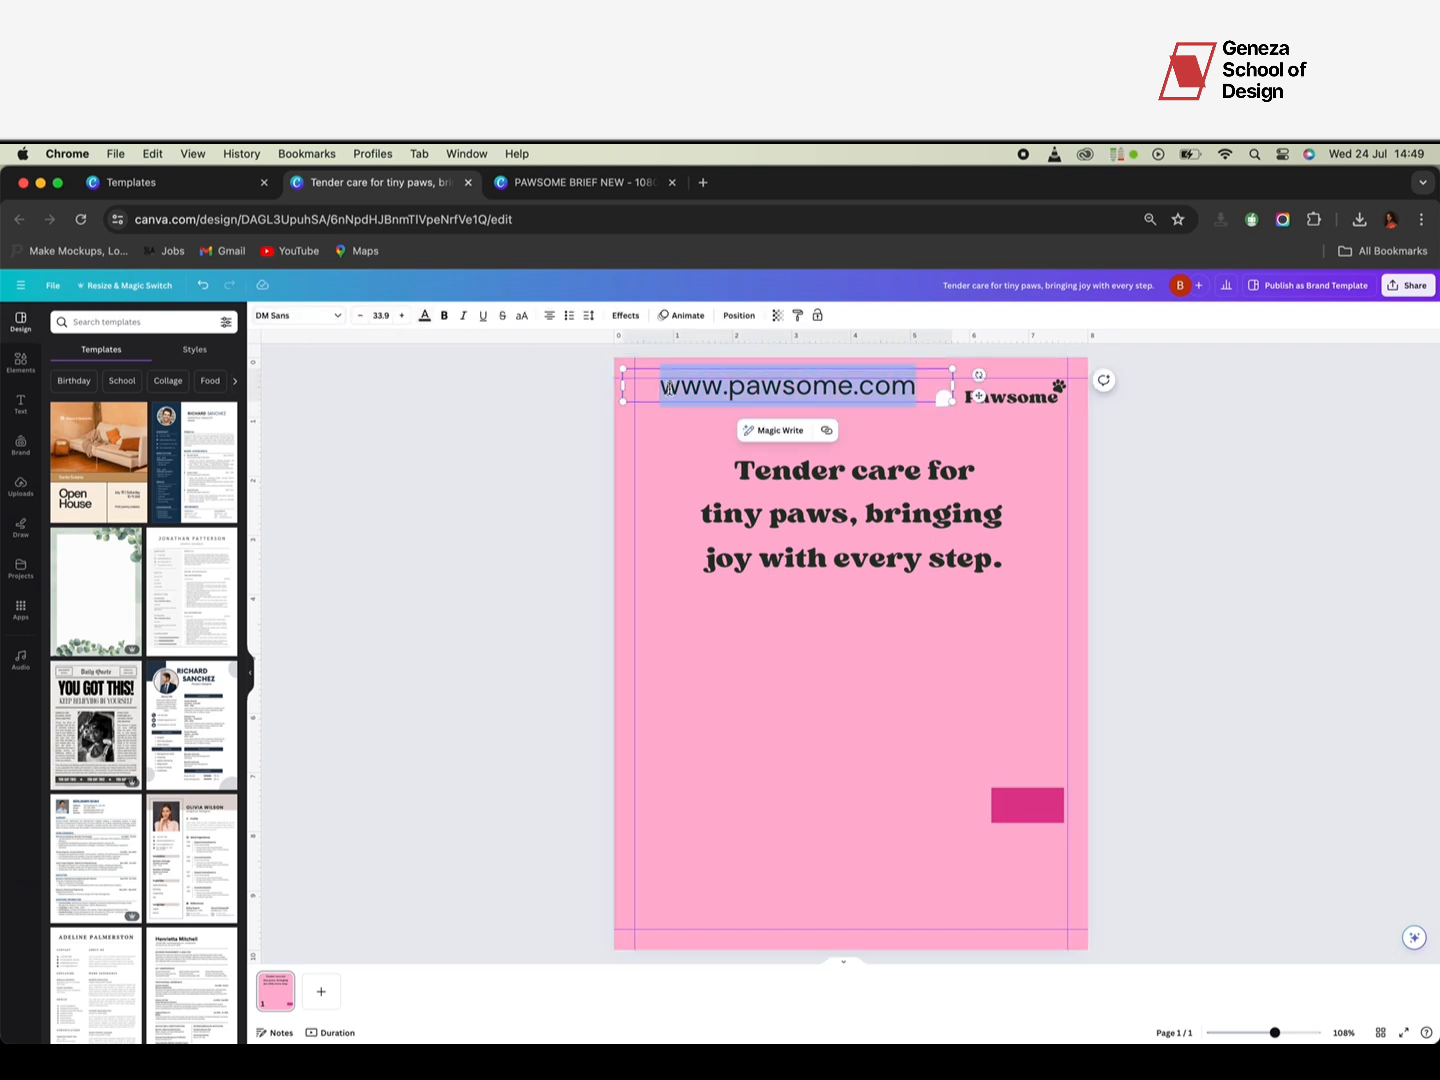
{"action": "double_click", "coordinate": [670, 389]}
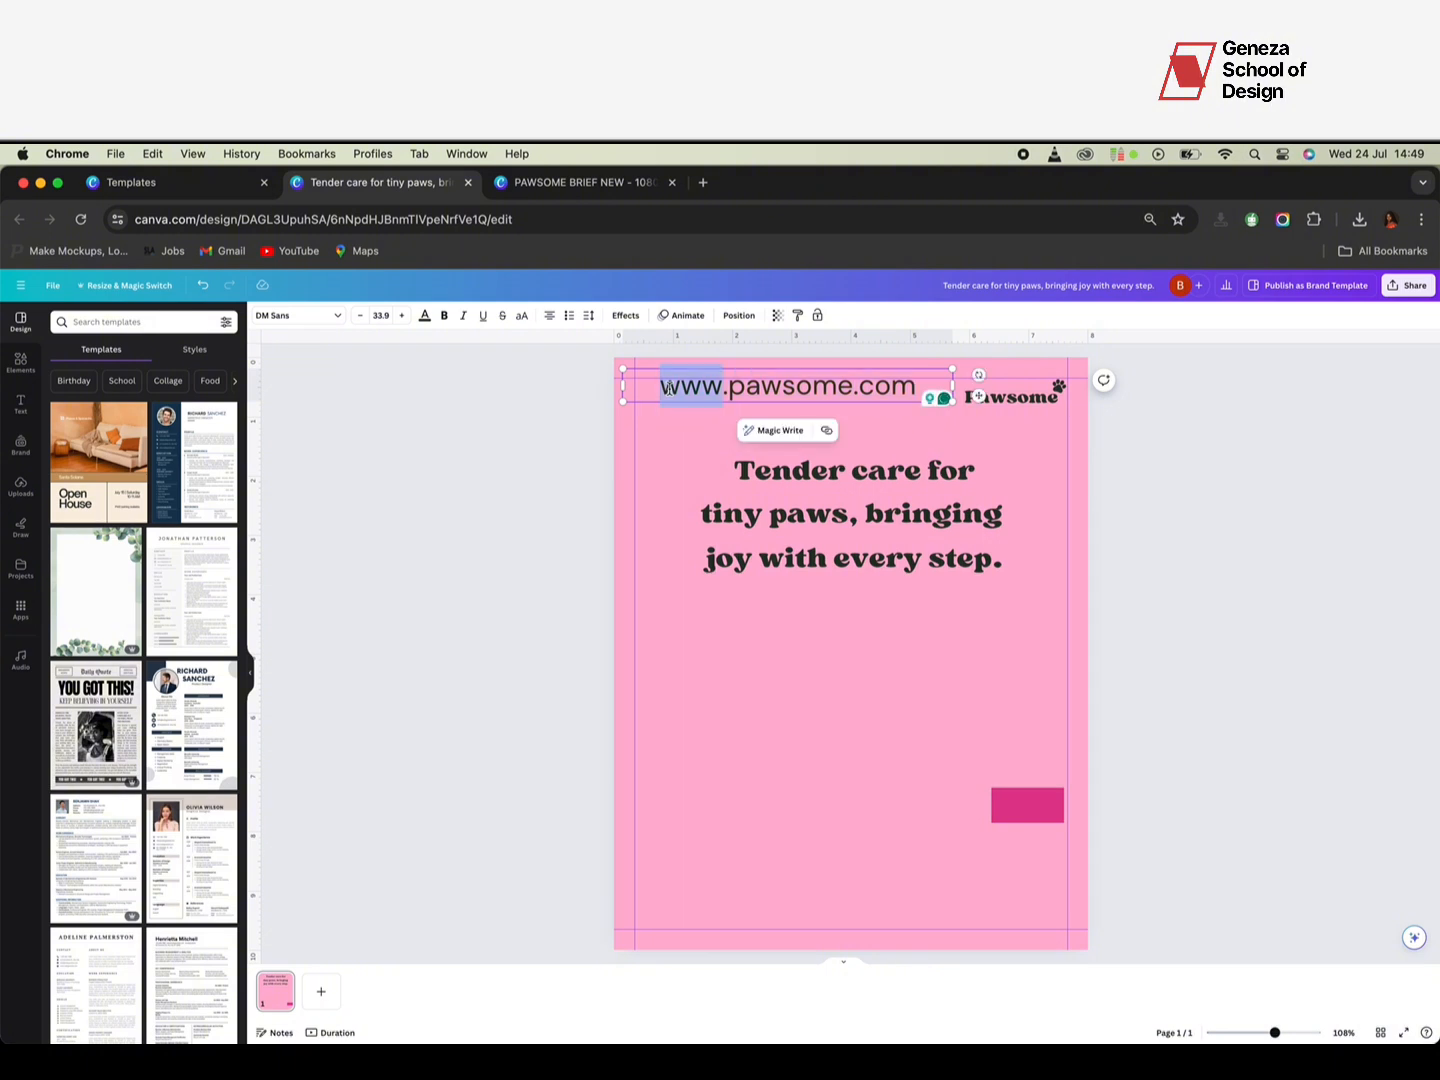
{"action": "left_click", "coordinate": [278, 318]}
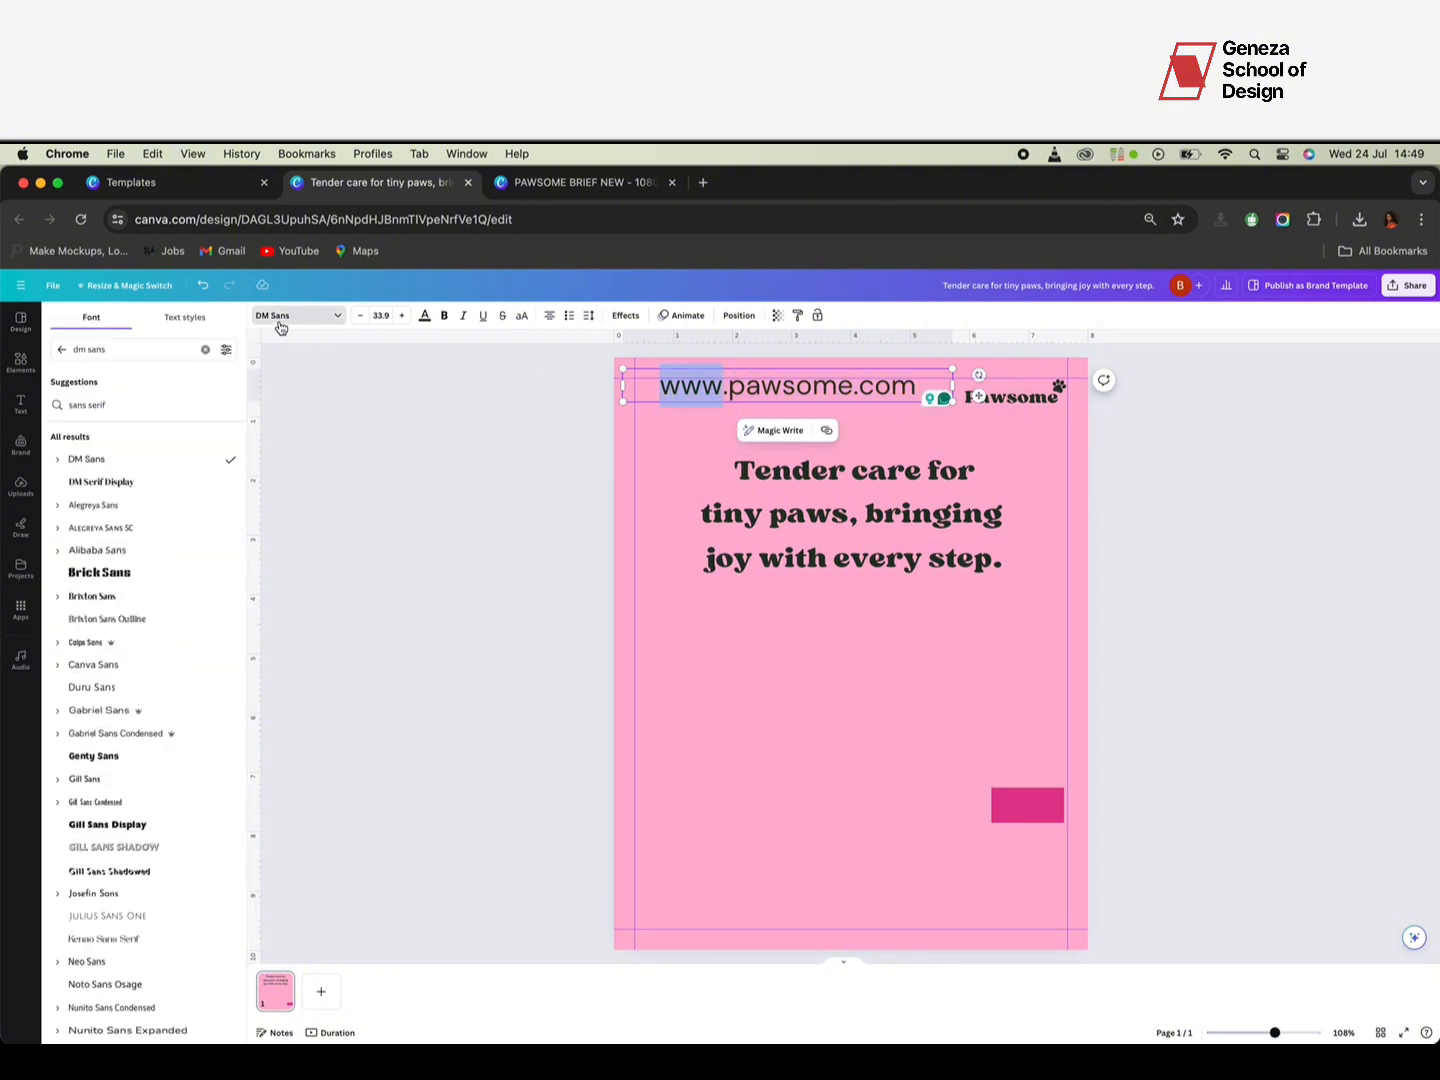
{"action": "left_click", "coordinate": [59, 461]}
{"action": "scroll", "coordinate": [135, 499], "scroll_direction": "down", "scroll_amount": 1}
{"action": "scroll", "coordinate": [136, 500], "scroll_direction": "up", "scroll_amount": 1}
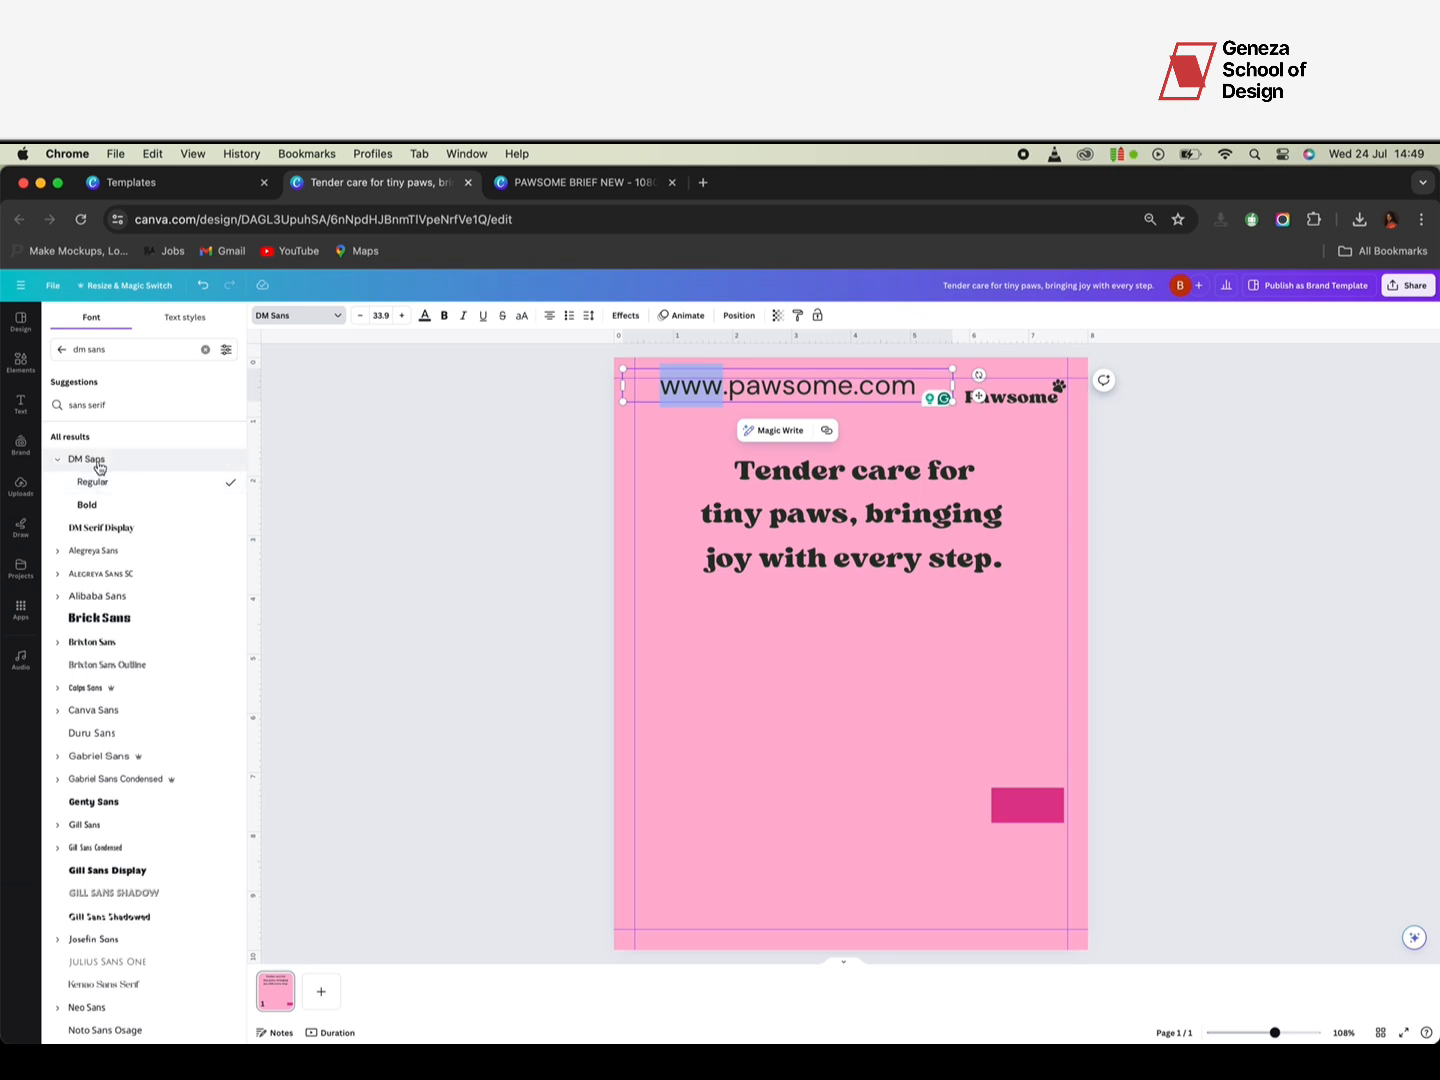
{"action": "left_click", "coordinate": [689, 490]}
Step: Reduce the web address text to size 13.9 and shift its box slightly left
{"action": "left_click", "coordinate": [675, 381]}
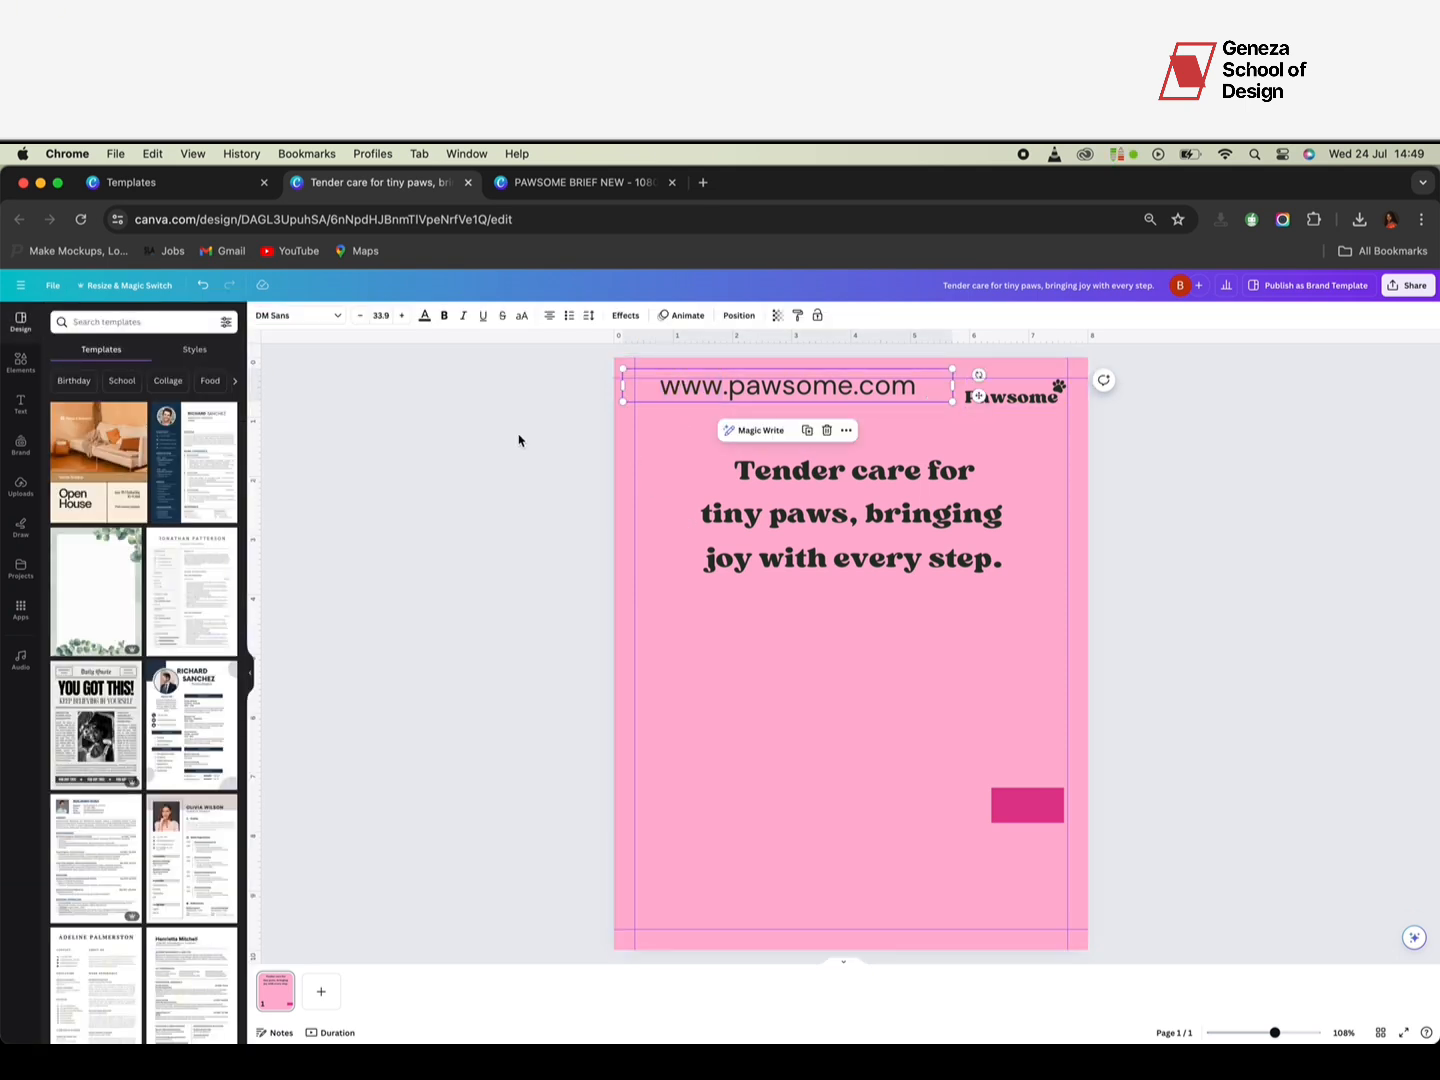
{"action": "left_click", "coordinate": [360, 316]}
{"action": "left_click", "coordinate": [360, 316]}
{"action": "left_click", "coordinate": [360, 316]}
{"action": "left_click", "coordinate": [360, 316]}
{"action": "left_click", "coordinate": [361, 317]}
{"action": "left_click", "coordinate": [361, 316]}
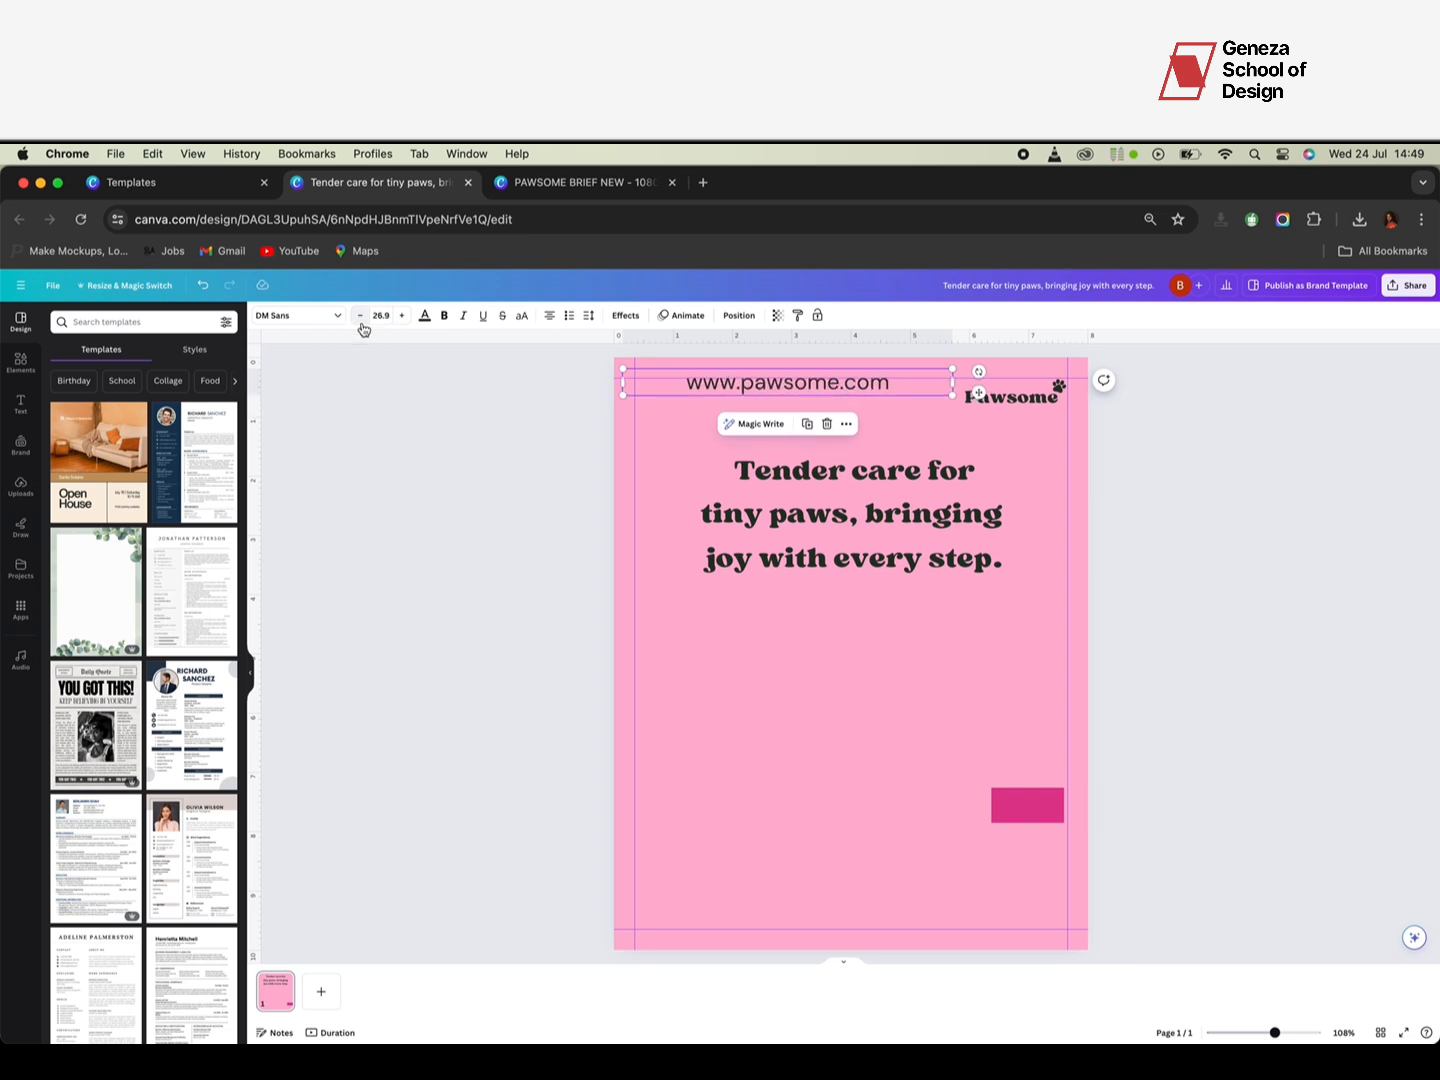
{"action": "left_click", "coordinate": [361, 316]}
{"action": "left_click", "coordinate": [360, 316]}
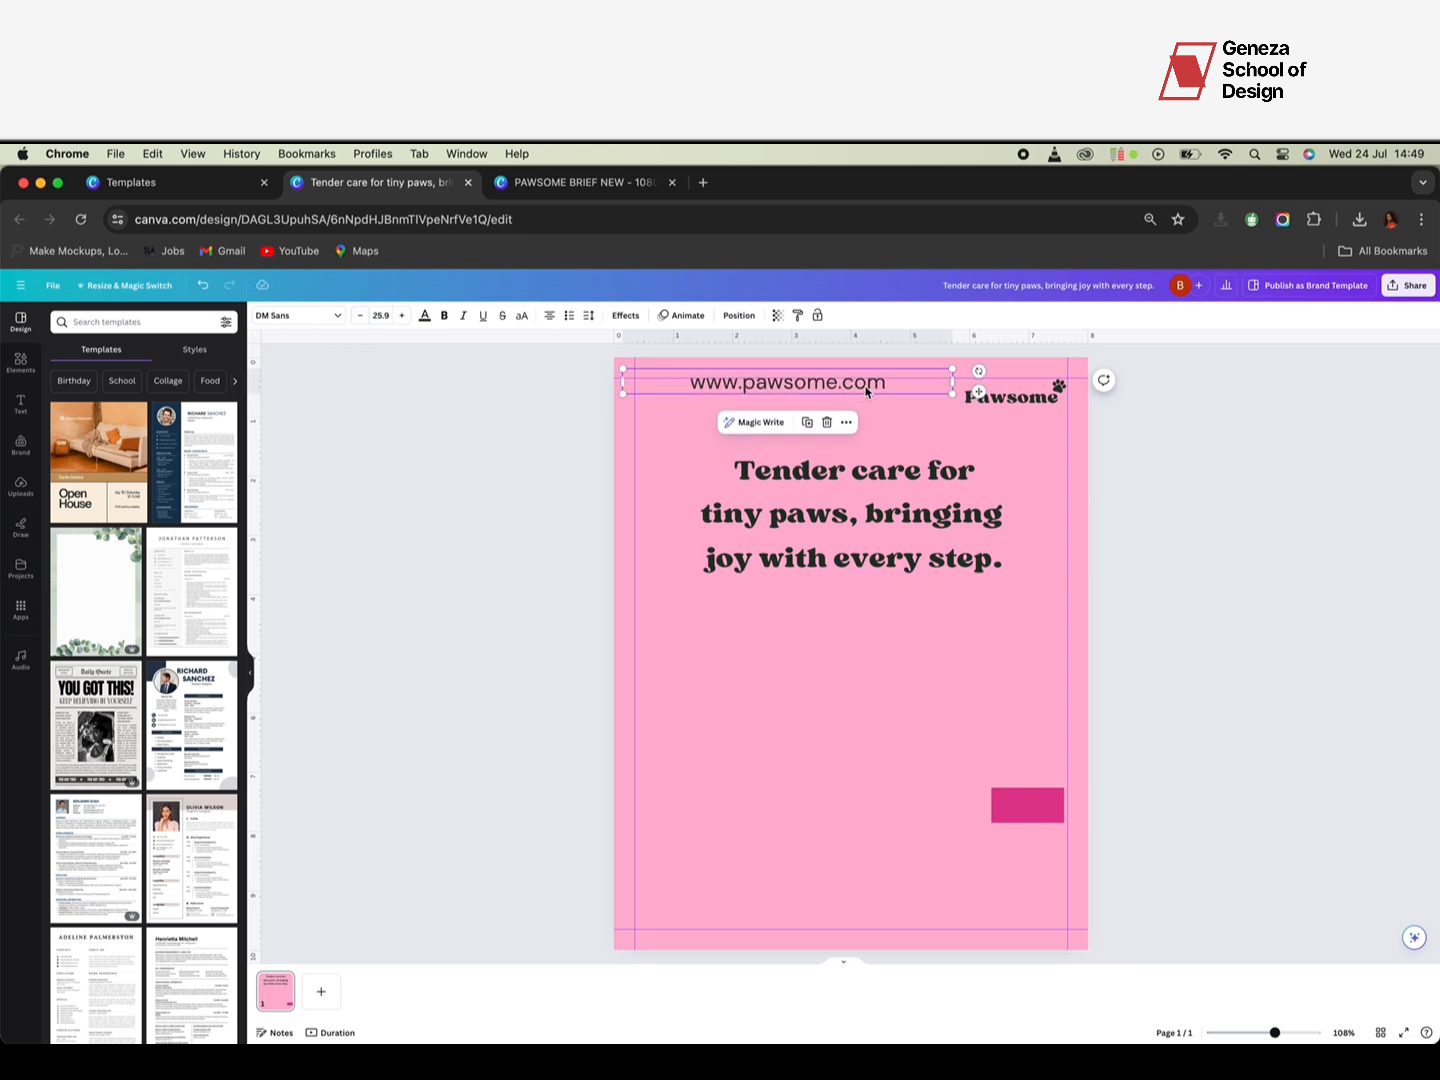
{"action": "left_click_drag", "start_coordinate": [866, 392], "coordinate": [846, 393]}
{"action": "left_click", "coordinate": [360, 318]}
{"action": "left_click", "coordinate": [360, 319]}
{"action": "left_click", "coordinate": [360, 319]}
{"action": "double_click", "coordinate": [360, 318]}
{"action": "double_click", "coordinate": [360, 318]}
{"action": "left_click", "coordinate": [360, 319]}
{"action": "double_click", "coordinate": [360, 319]}
{"action": "double_click", "coordinate": [361, 318]}
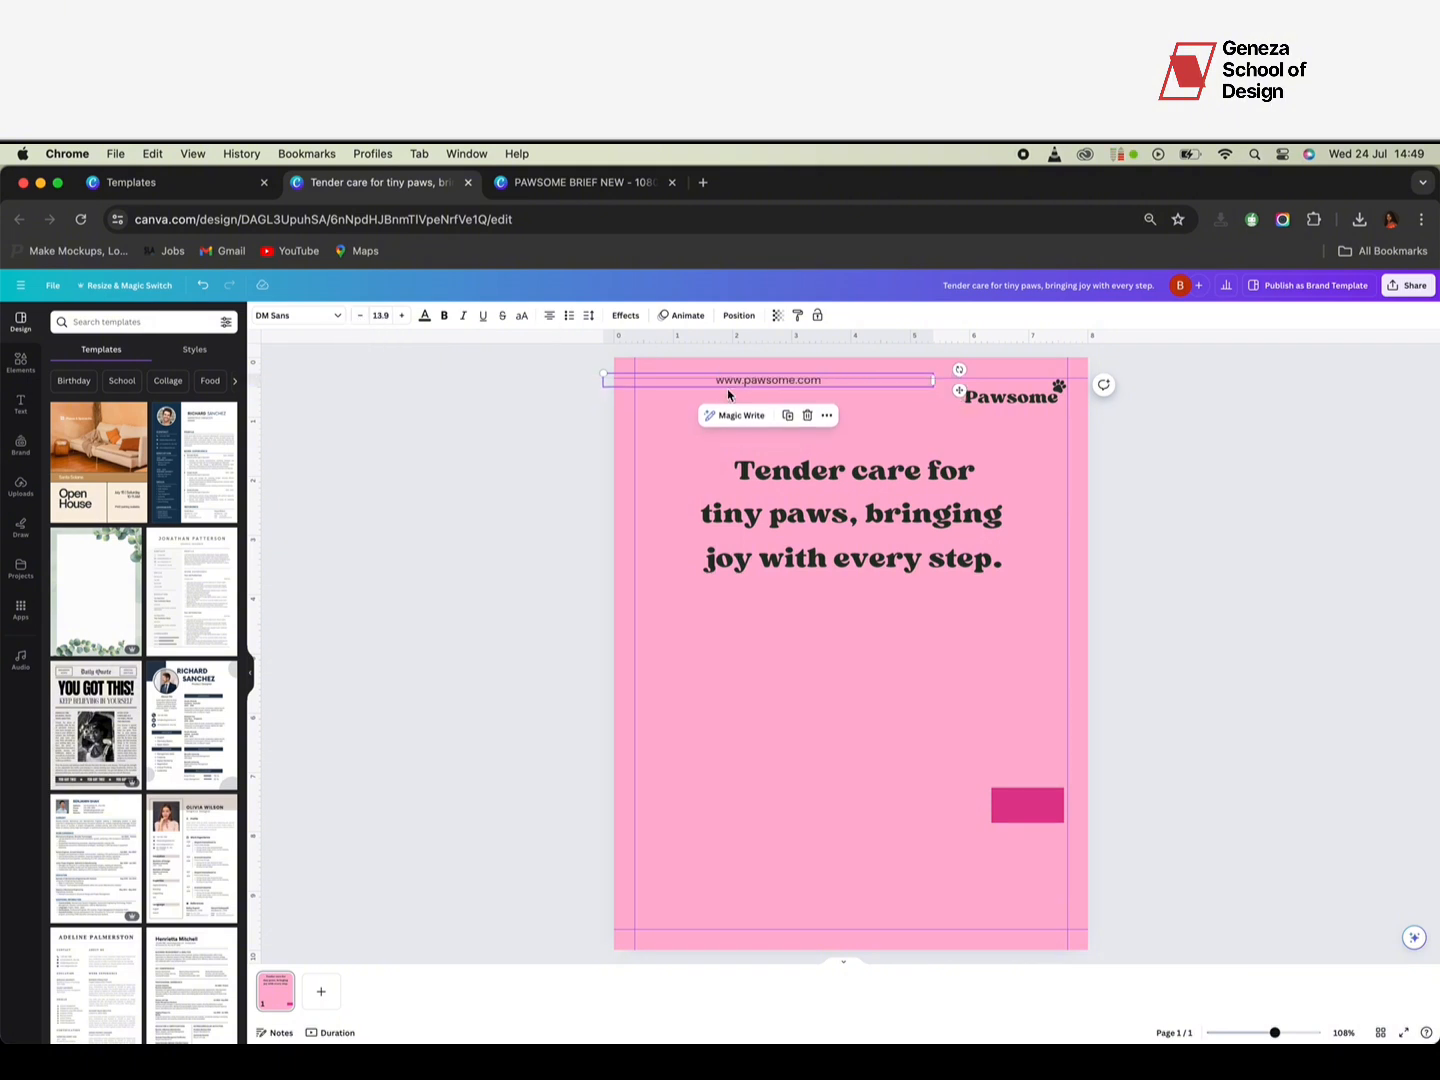
Step: Left-align the web address text and turn the rulers and guides back on
{"action": "scroll", "coordinate": [733, 390], "scroll_direction": "up", "scroll_amount": 1}
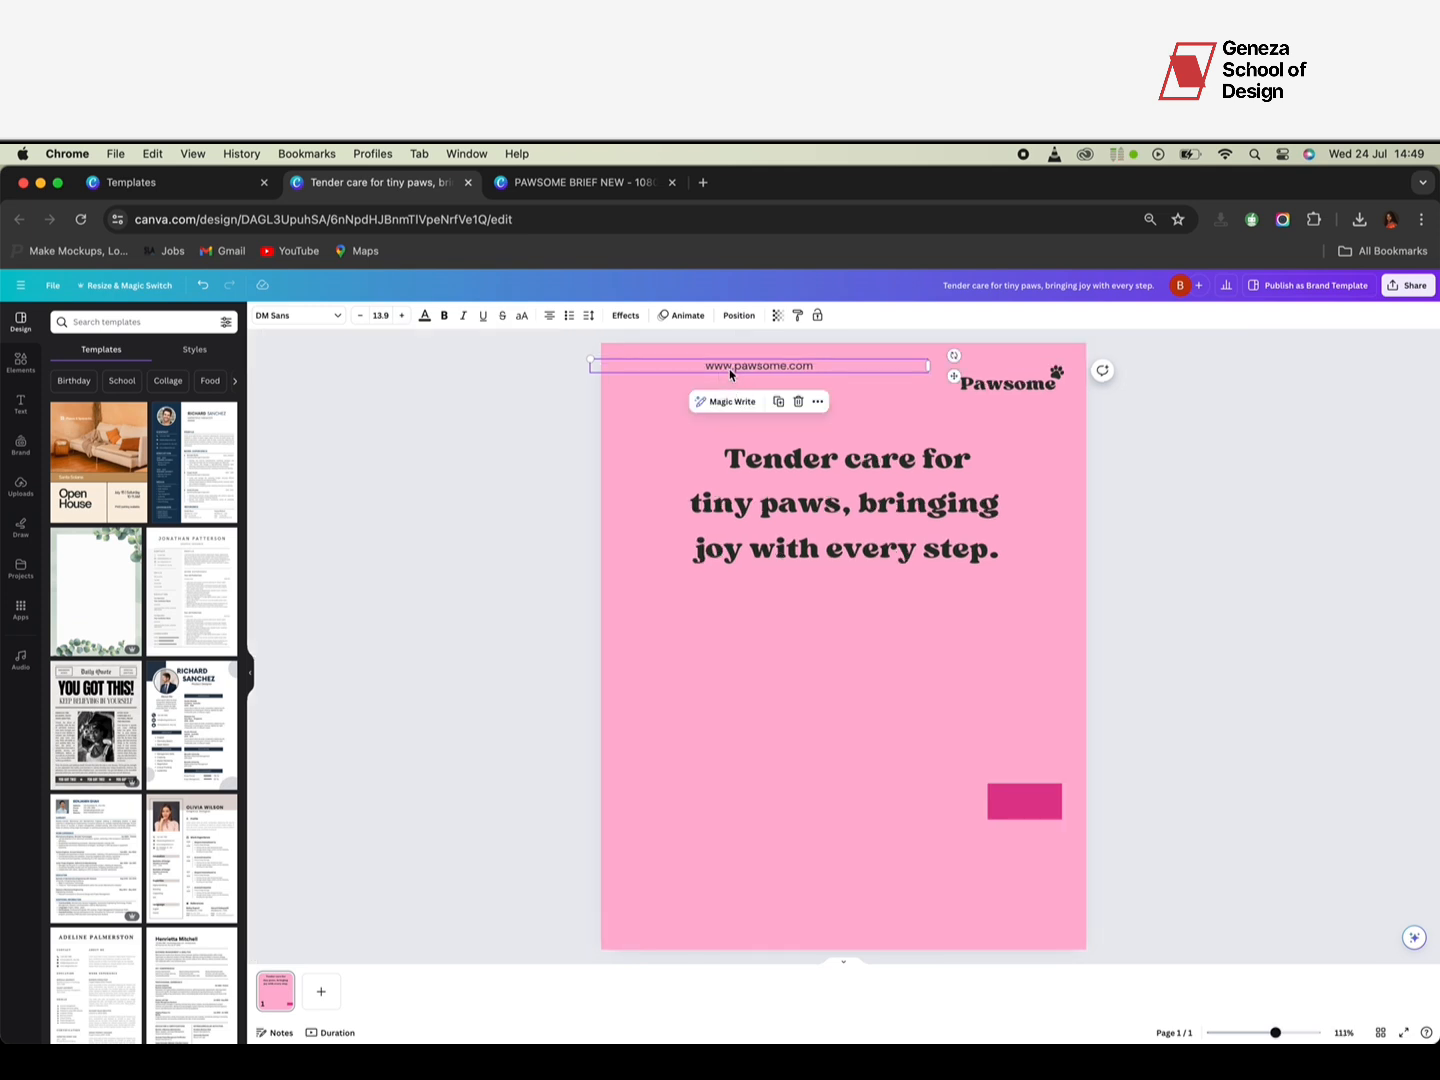
{"action": "double_click", "coordinate": [730, 367]}
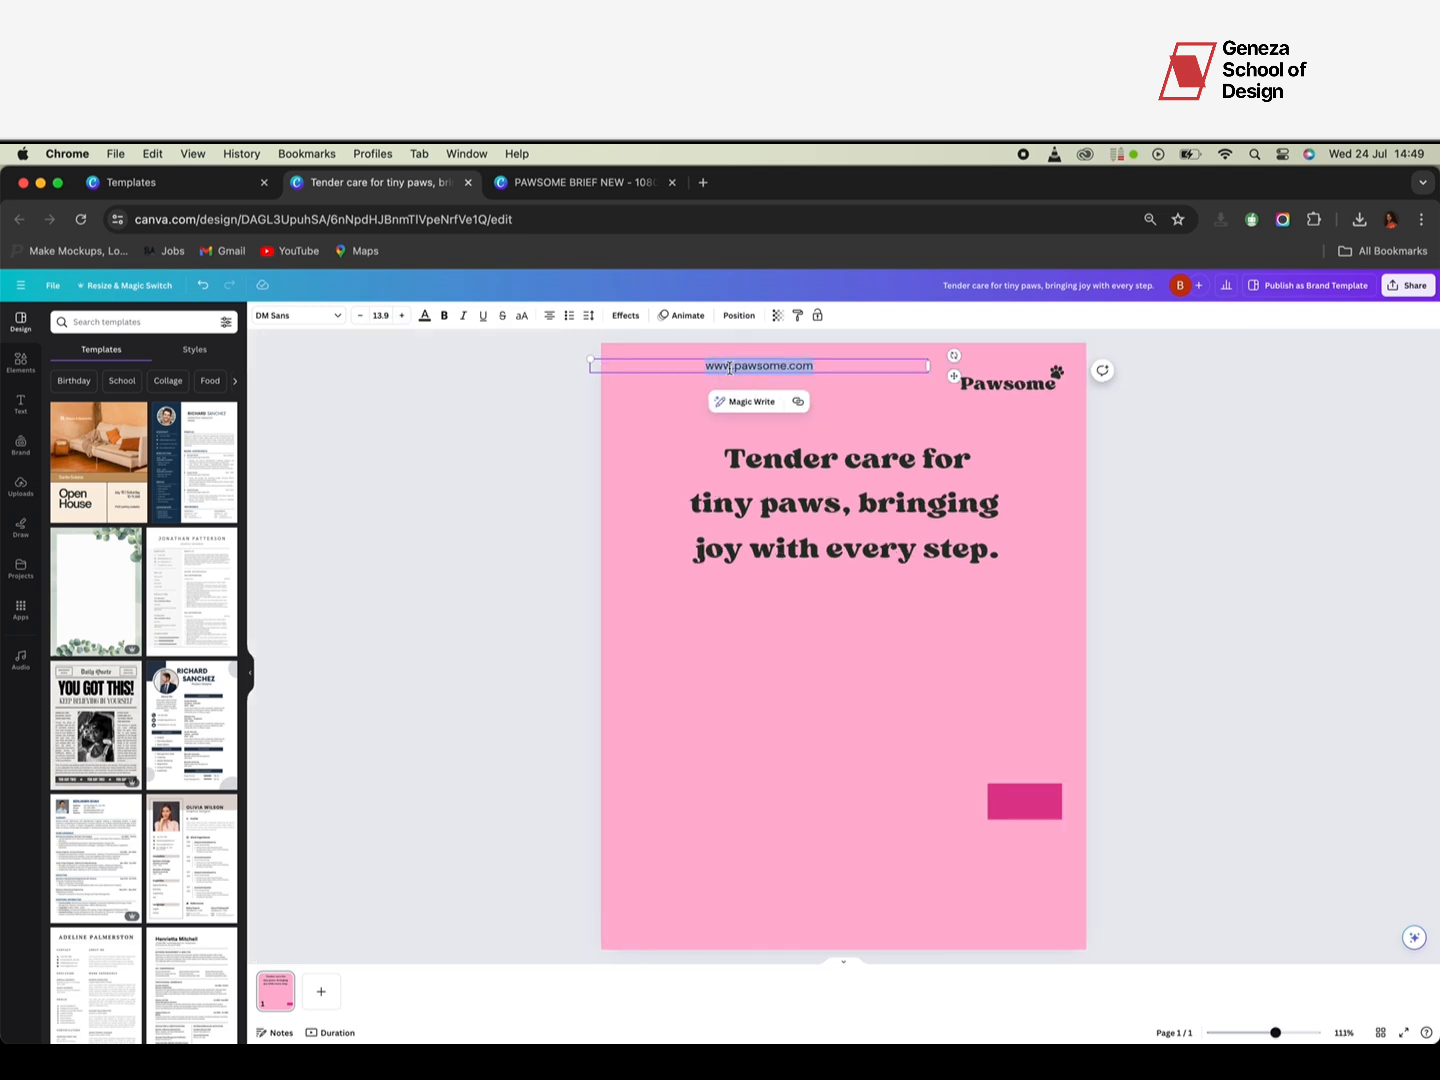
{"action": "left_click", "coordinate": [550, 317]}
{"action": "left_click", "coordinate": [606, 450]}
{"action": "left_click", "coordinate": [565, 460]}
{"action": "key", "text": "shift+r"}
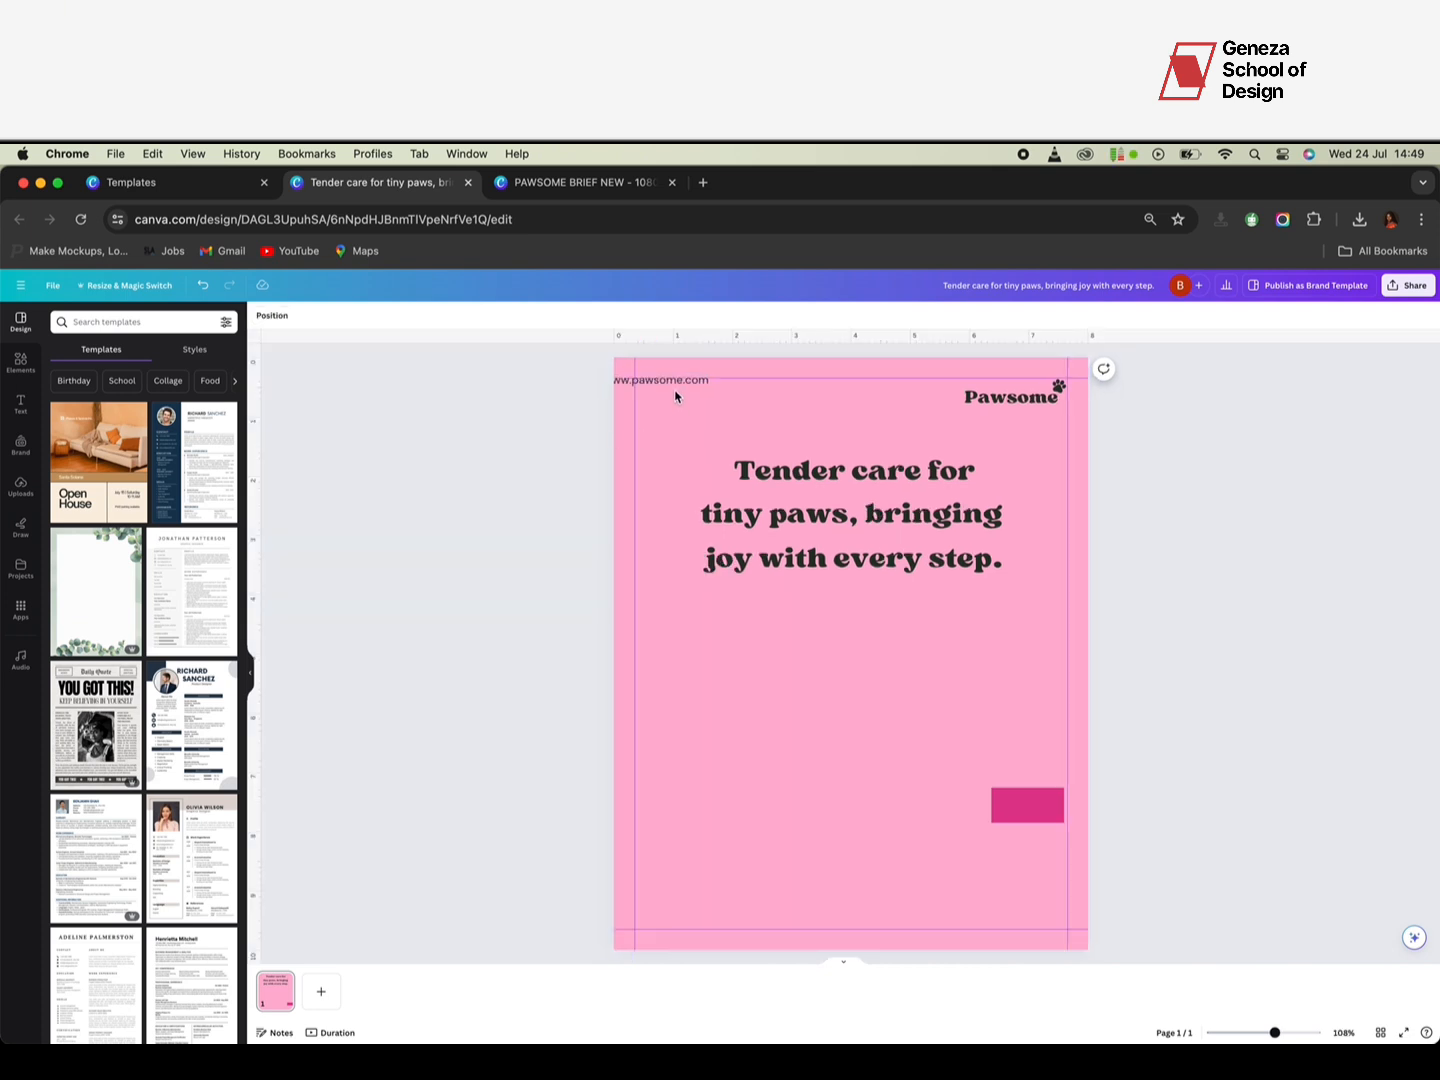
Step: Place the web address in the upper left margin corner and narrow its box to fit the text
{"action": "left_click_drag", "start_coordinate": [675, 397], "coordinate": [707, 389]}
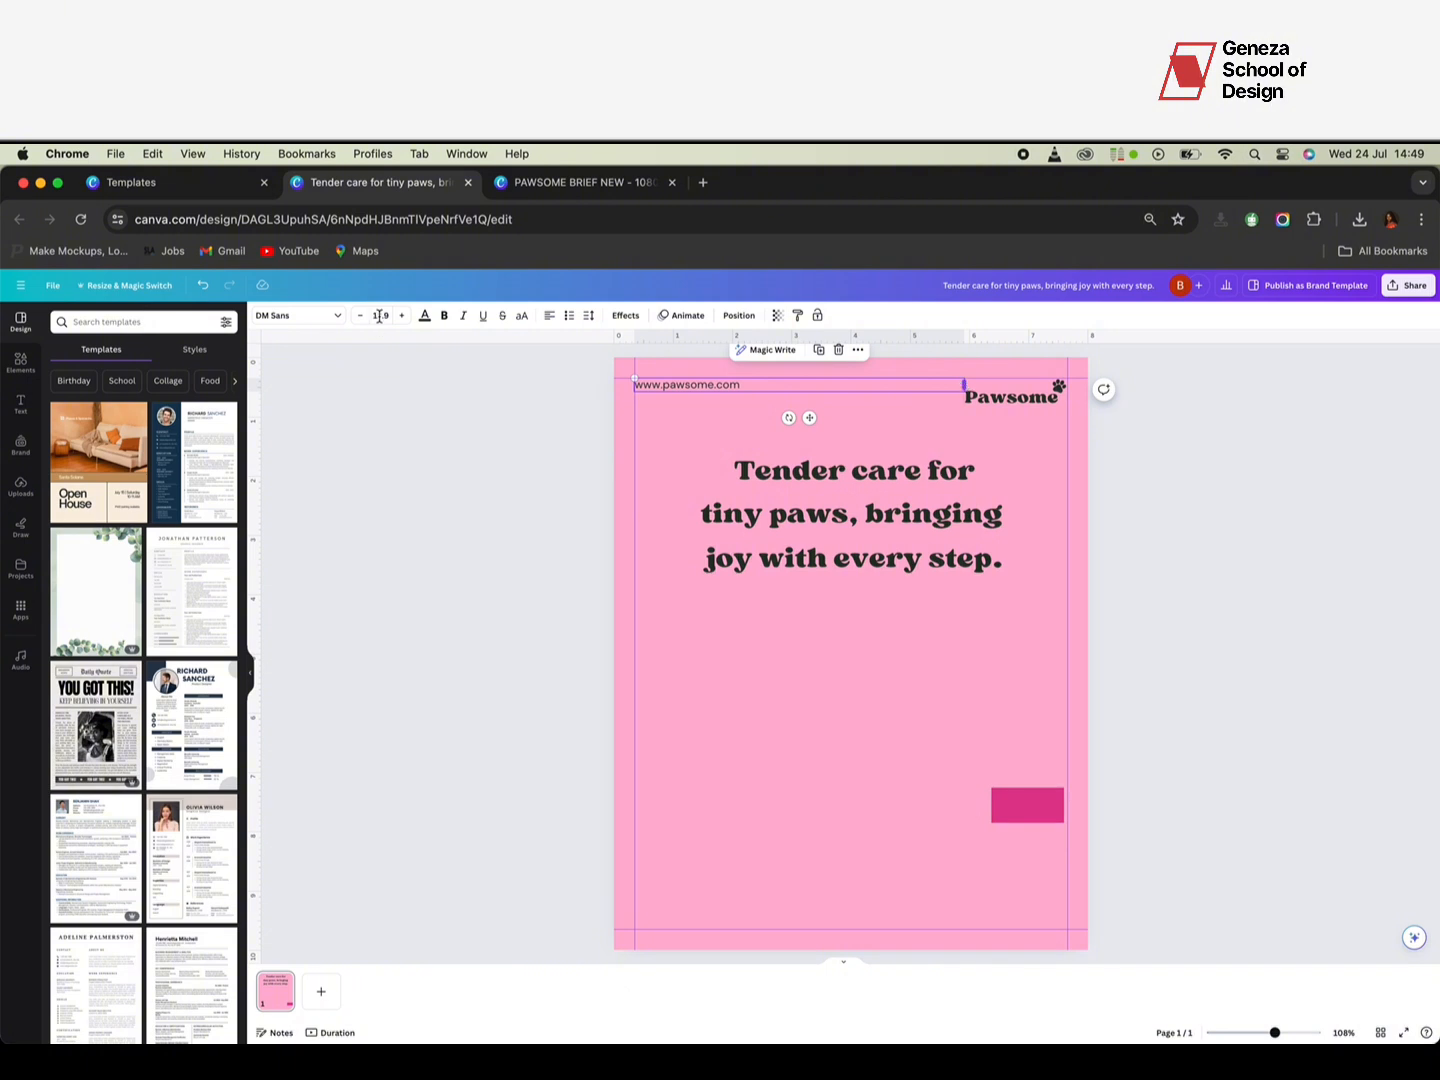
{"action": "left_click_drag", "start_coordinate": [964, 384], "coordinate": [772, 384]}
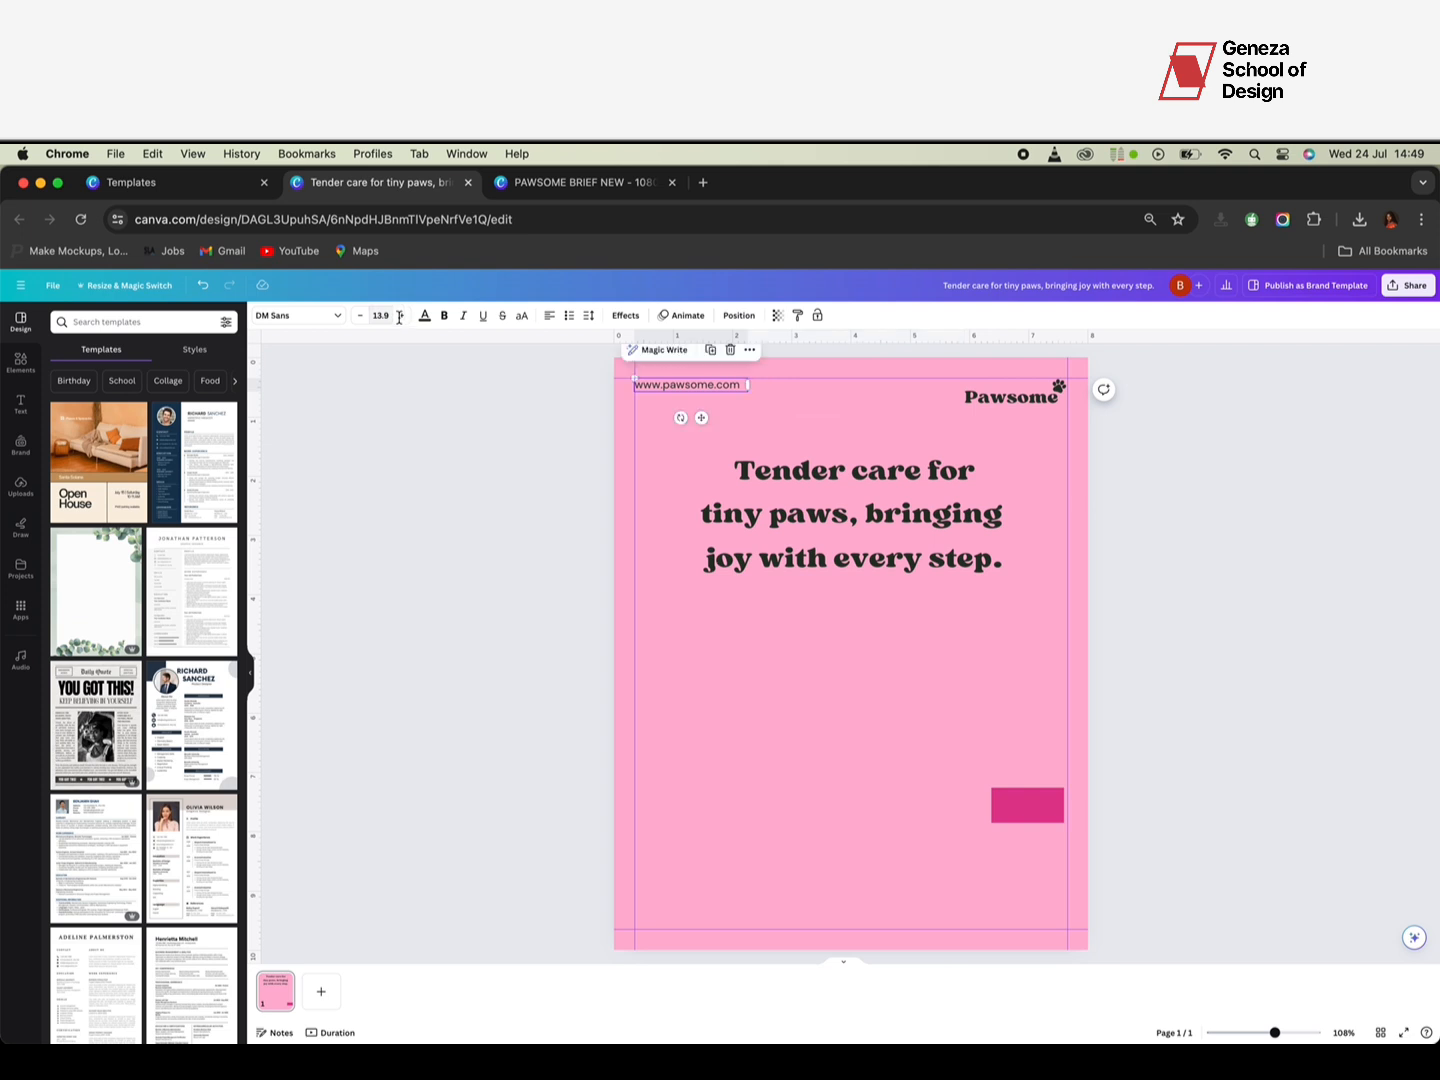
Step: Set the web address text size to 14.9, keeping it on one line
{"action": "left_click", "coordinate": [385, 315]}
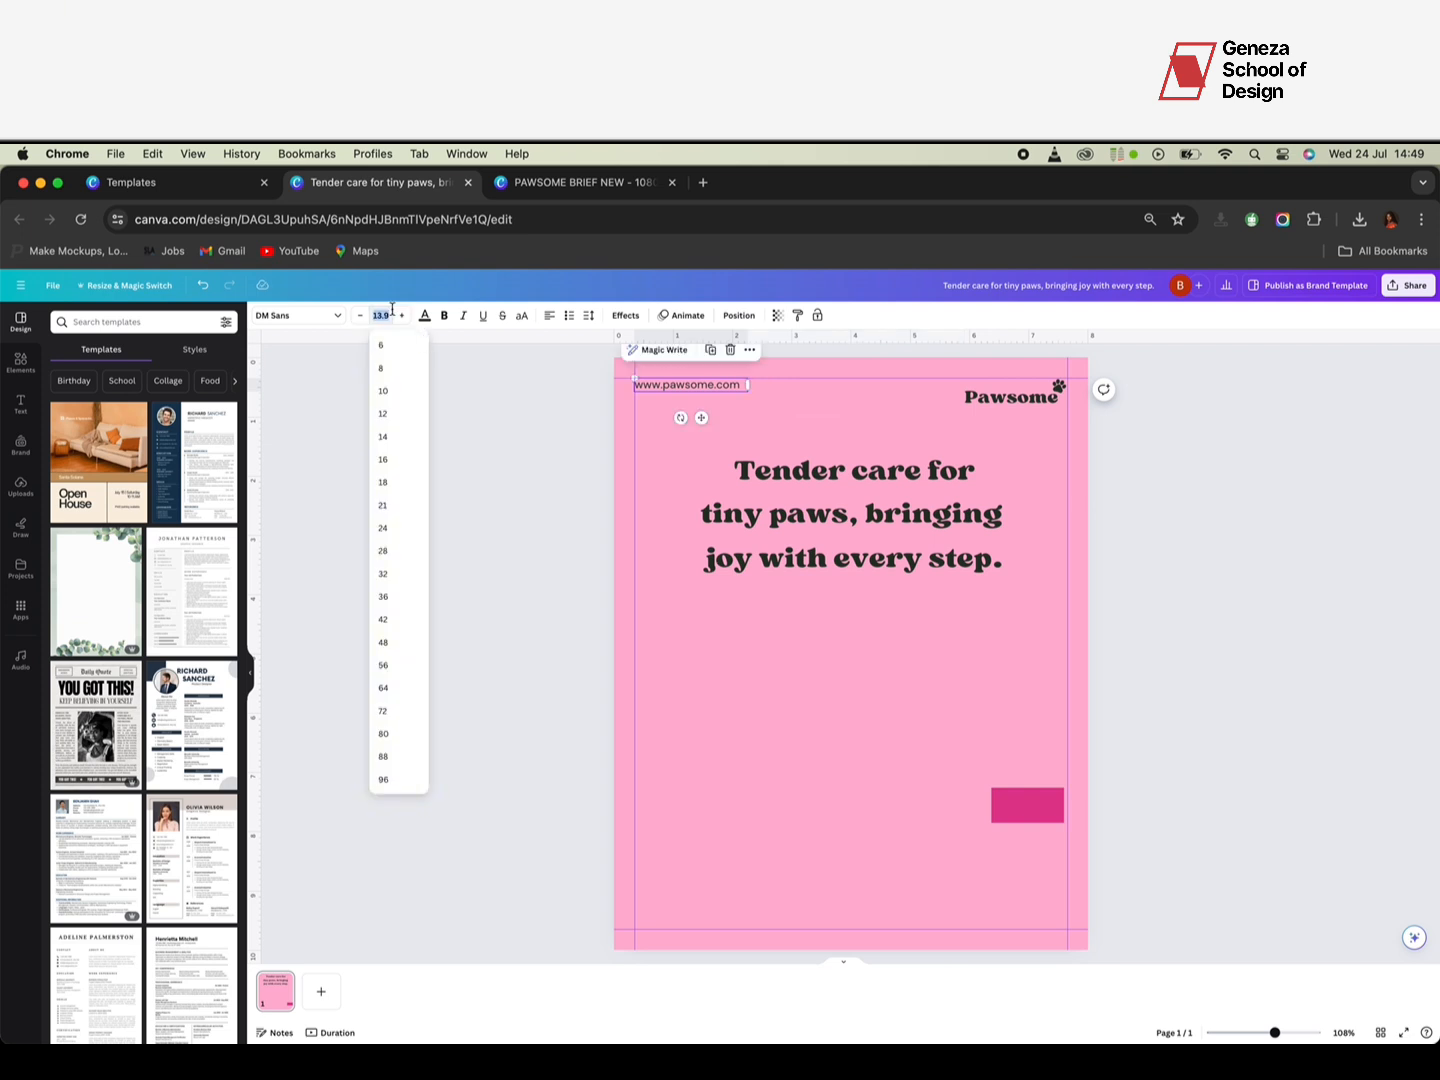
{"action": "left_click", "coordinate": [399, 464]}
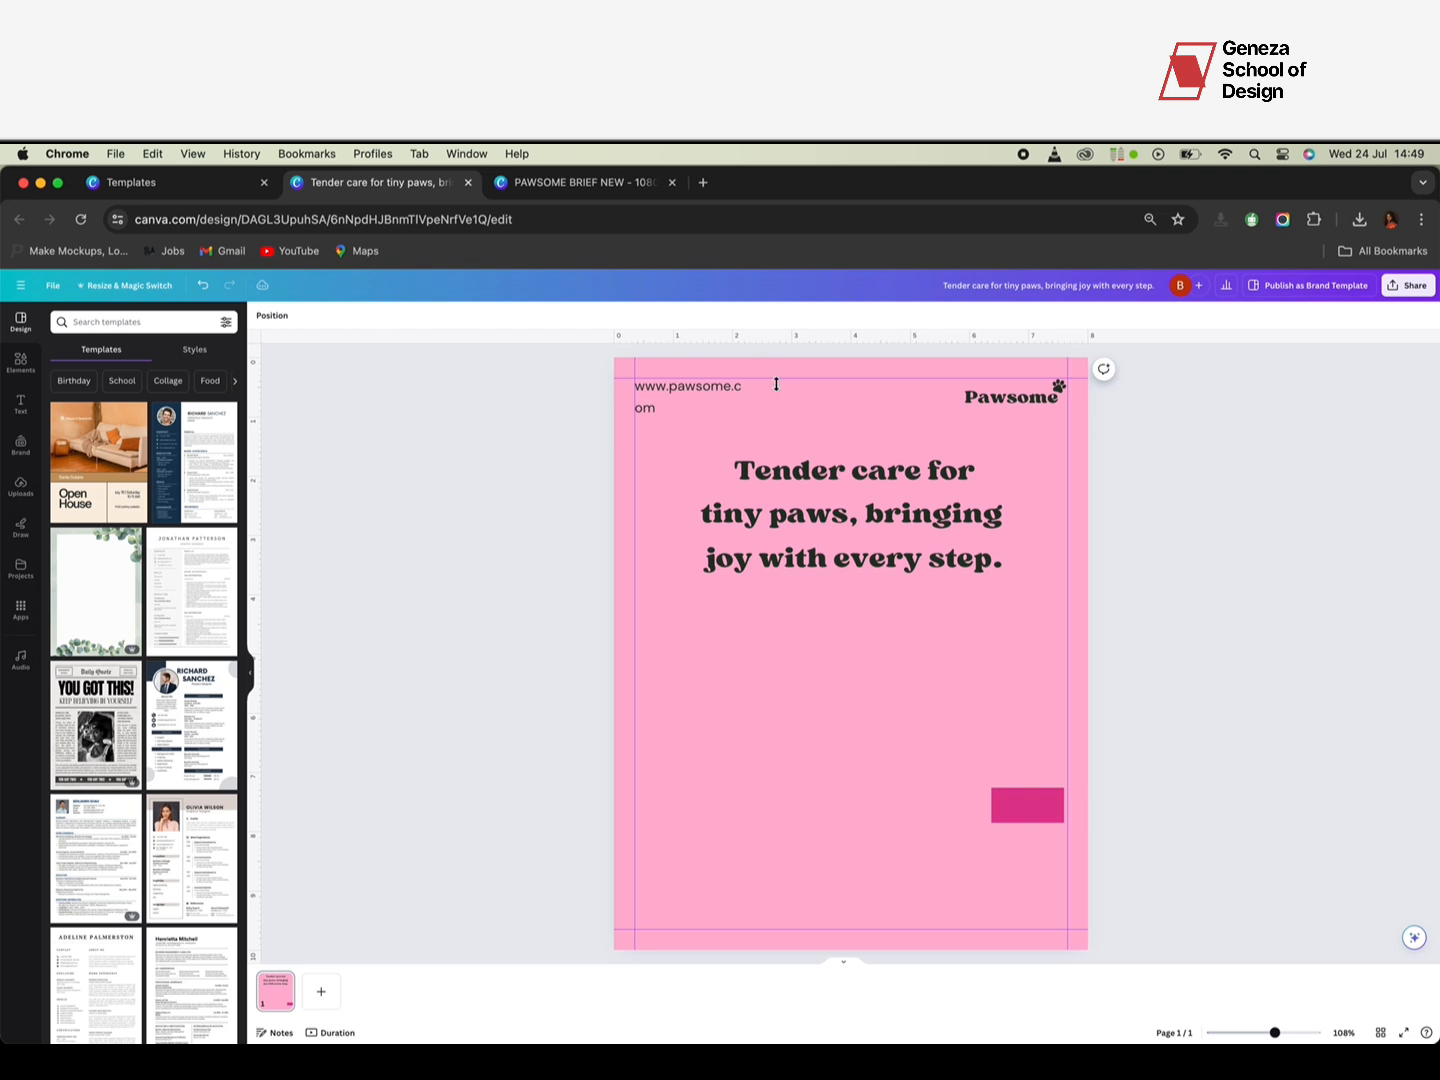
{"action": "left_click", "coordinate": [736, 401]}
{"action": "left_click", "coordinate": [737, 397]}
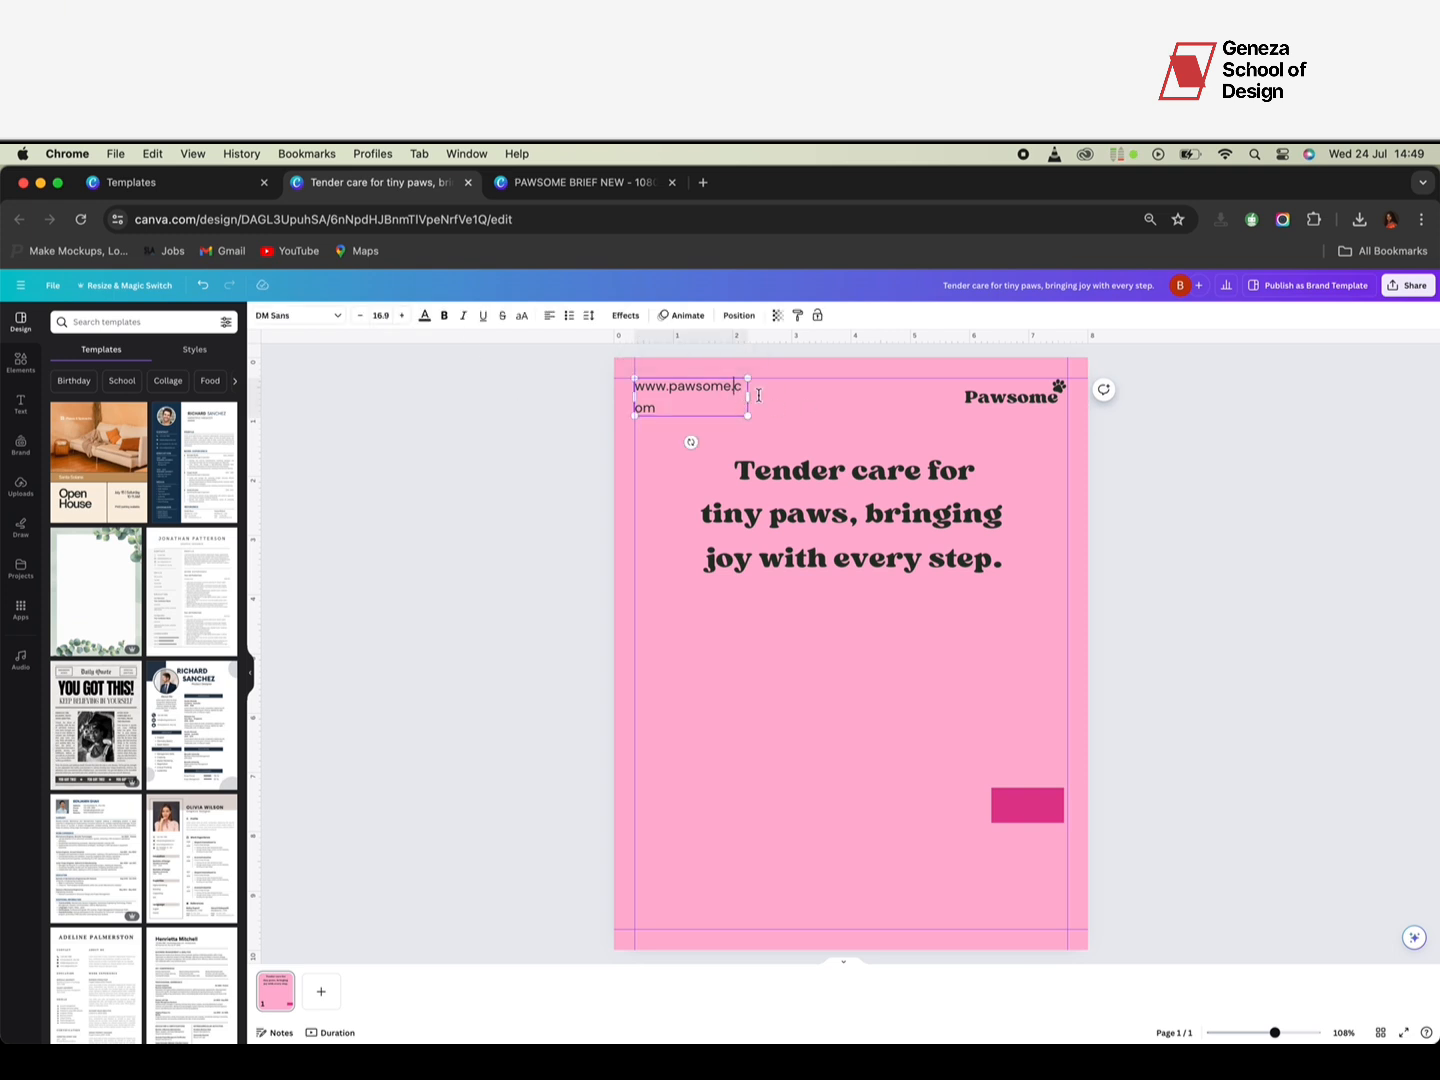
{"action": "left_click", "coordinate": [361, 321]}
{"action": "left_click", "coordinate": [361, 320]}
{"action": "left_click", "coordinate": [361, 321]}
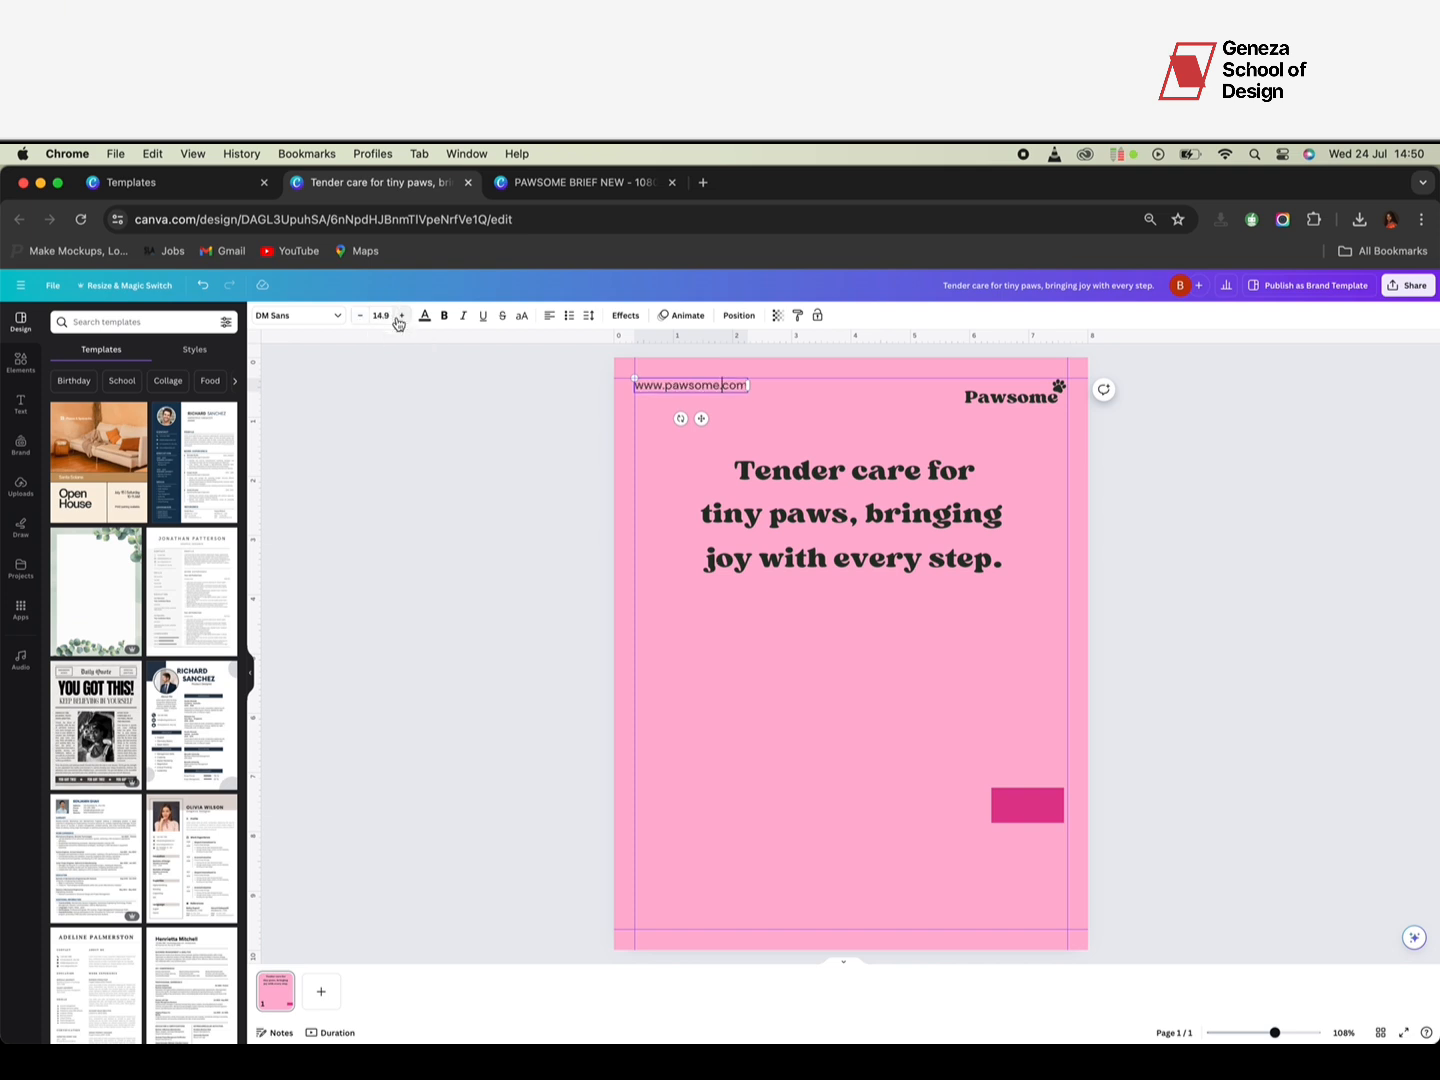
Step: Search the element library's photos for puppy and add the sitting brown-and-white puppy cut-out to the page
{"action": "left_click", "coordinate": [700, 535]}
{"action": "left_click", "coordinate": [588, 527]}
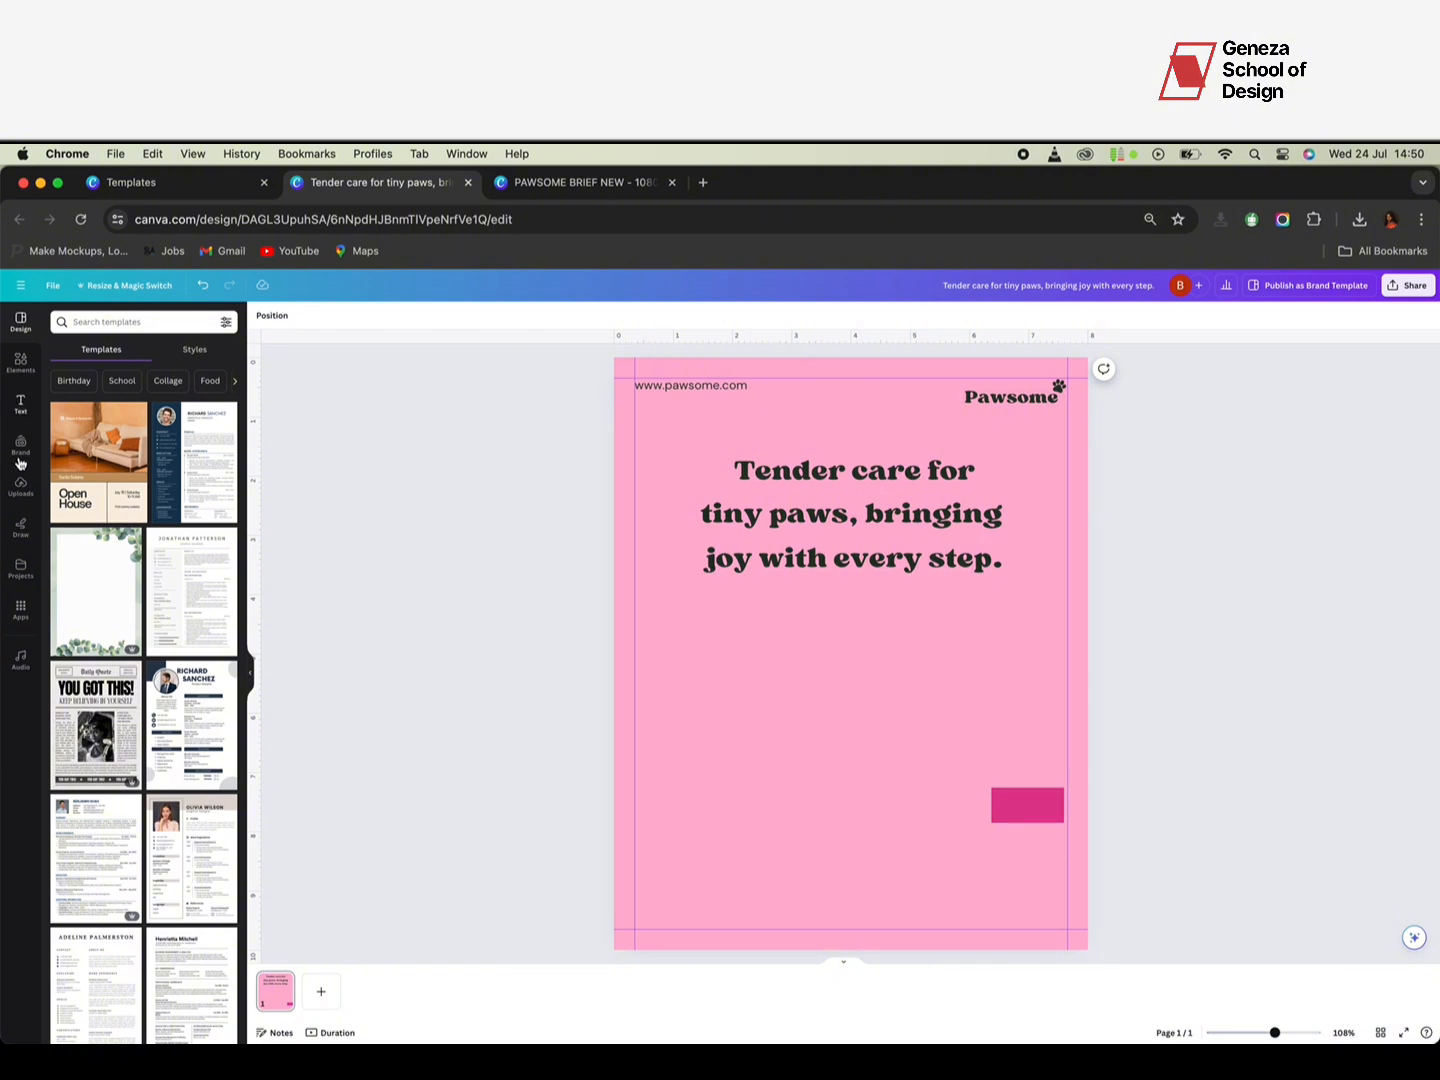
{"action": "left_click", "coordinate": [16, 374]}
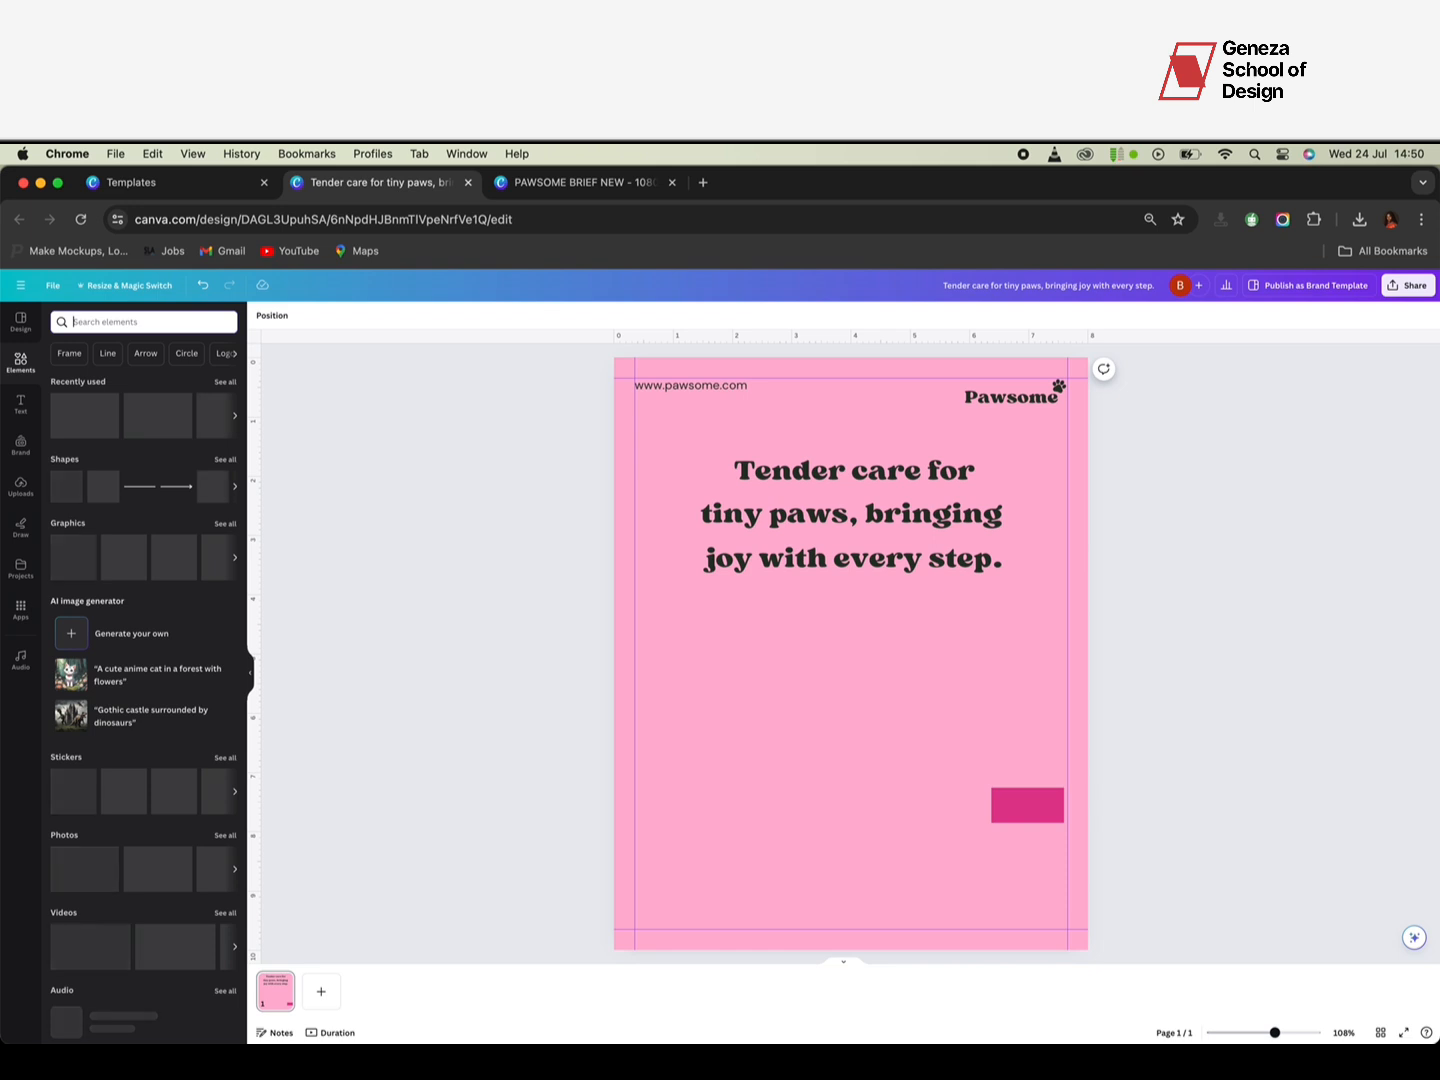
{"action": "type", "text": "pupp"}
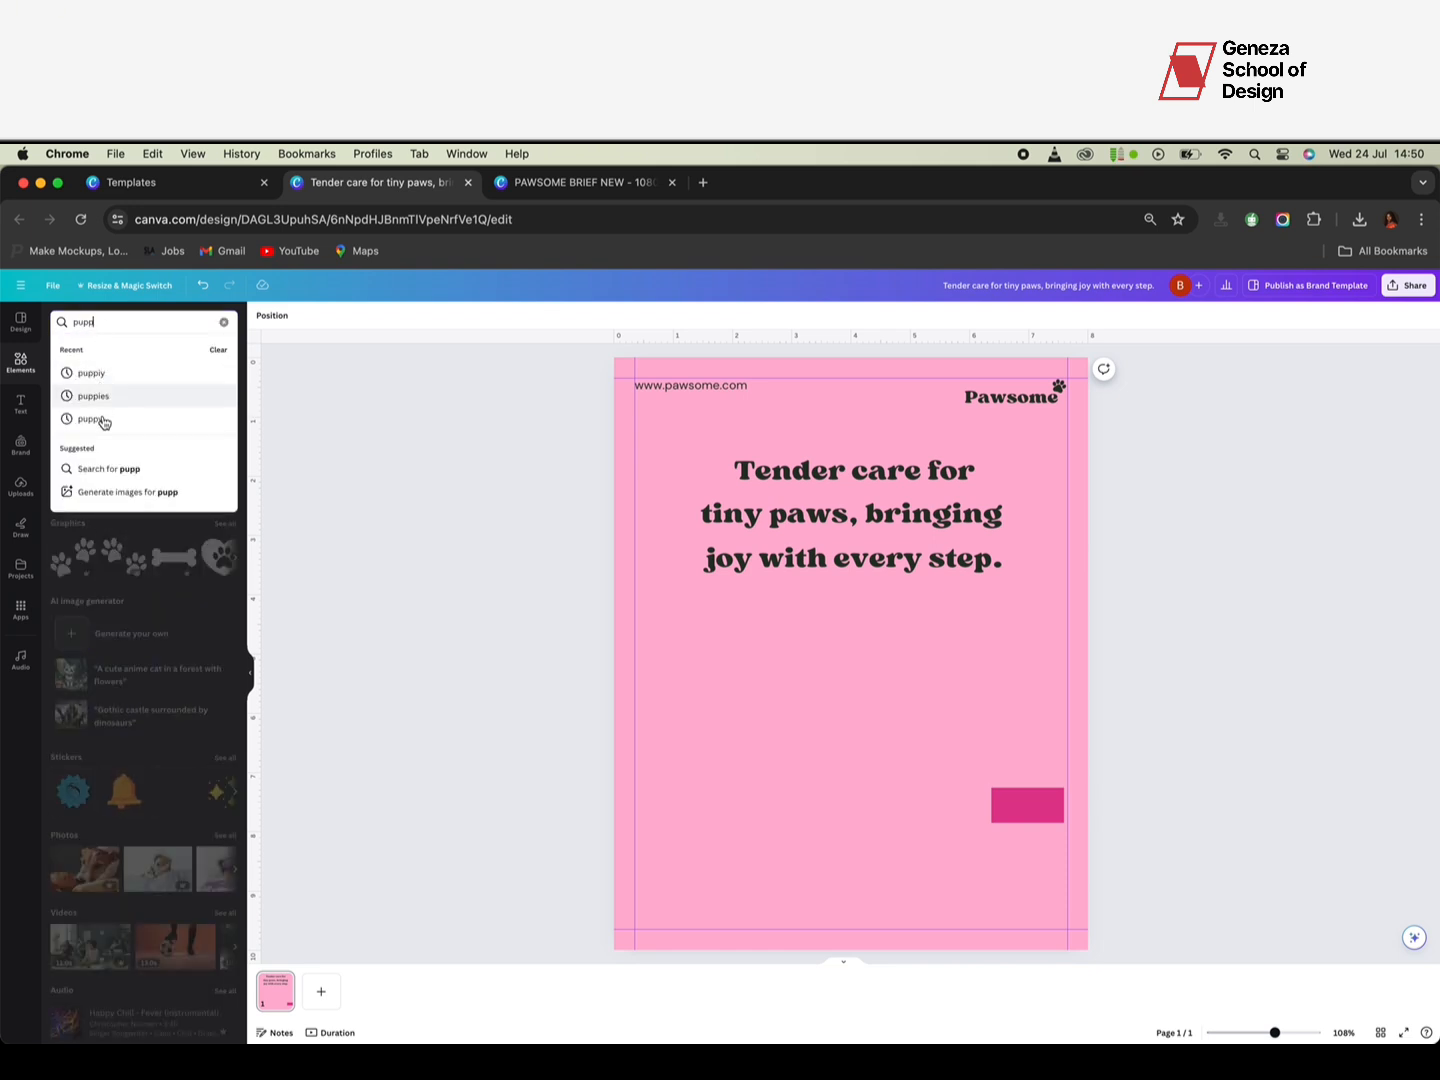
{"action": "left_click", "coordinate": [103, 420]}
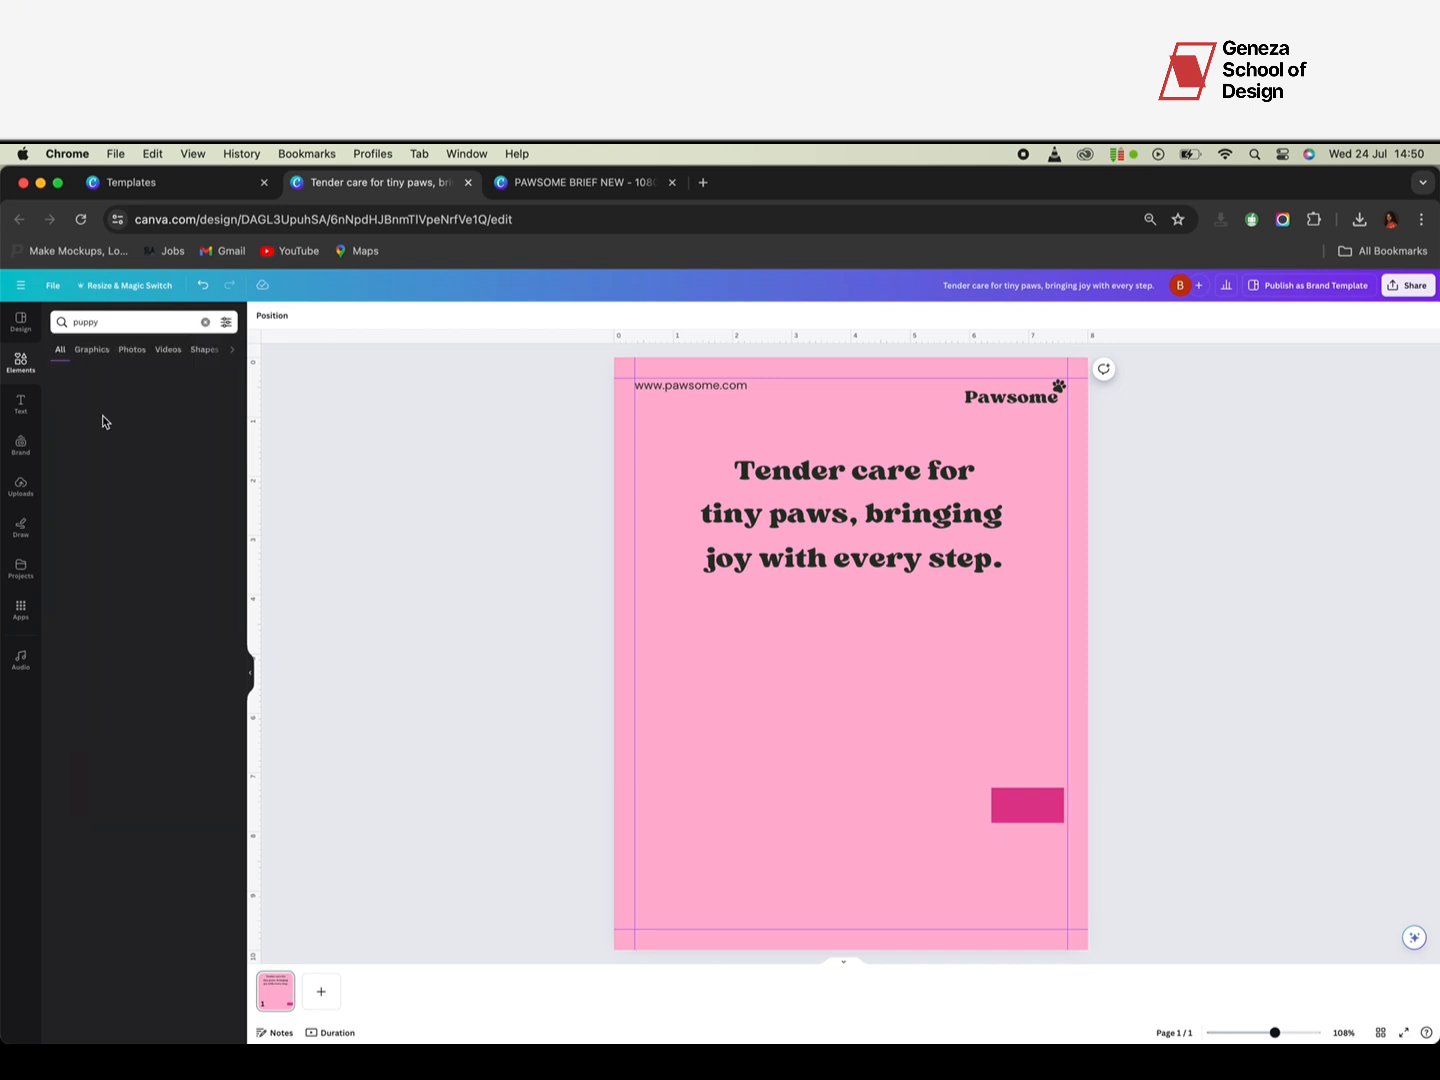
{"action": "left_click", "coordinate": [128, 352]}
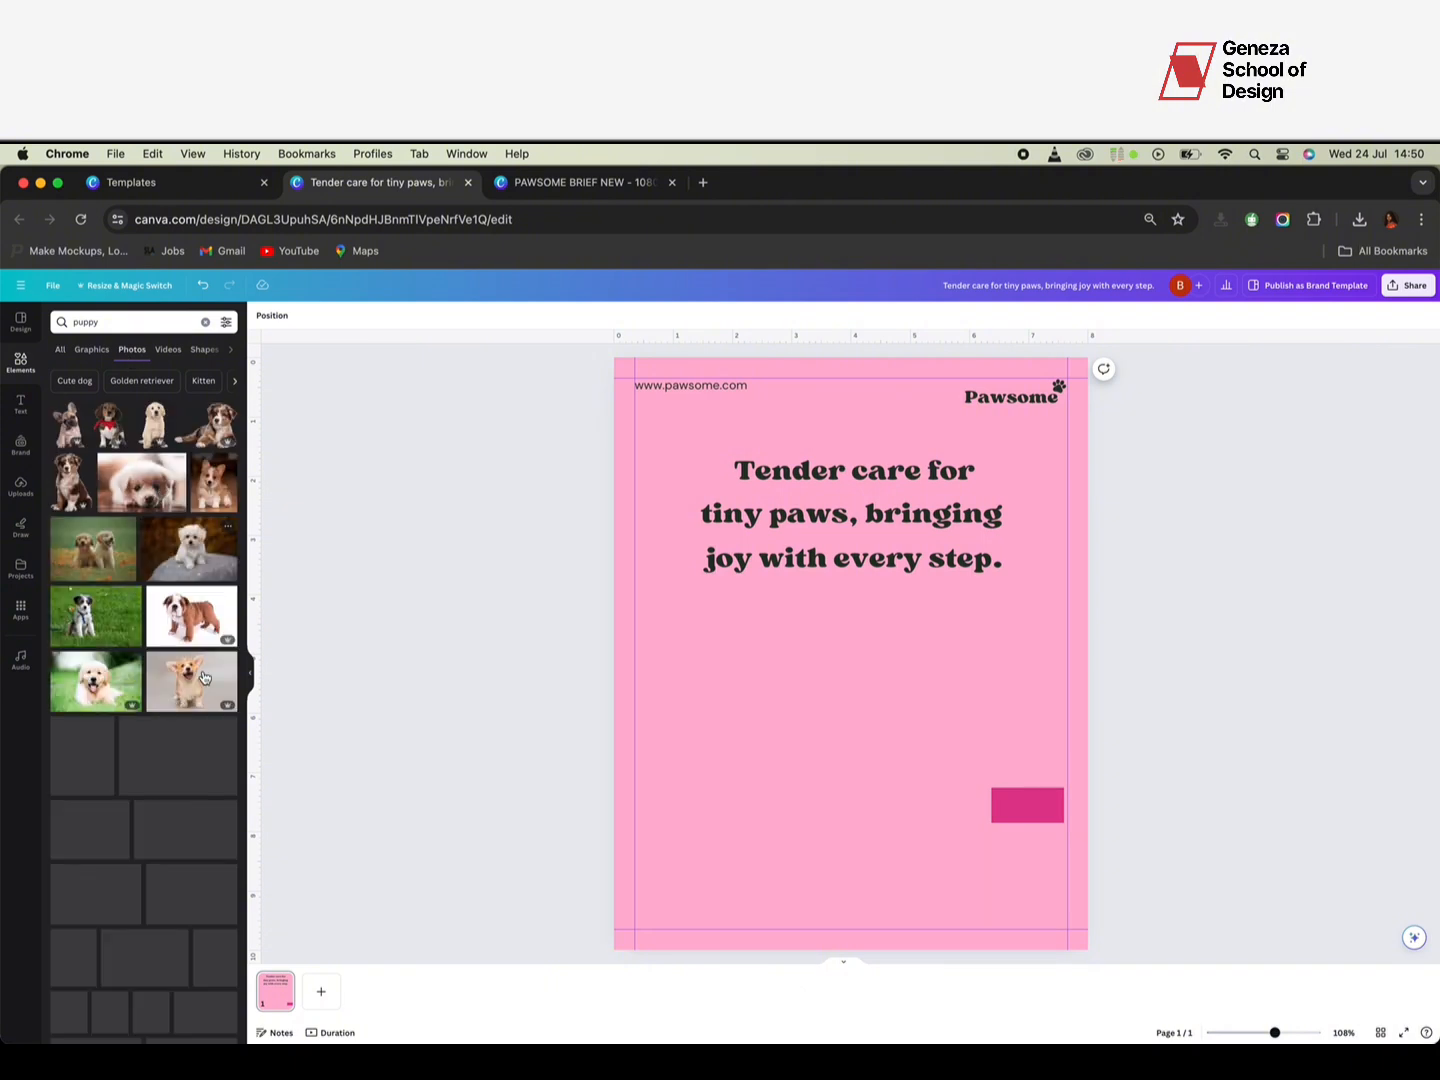
{"action": "left_click", "coordinate": [80, 488]}
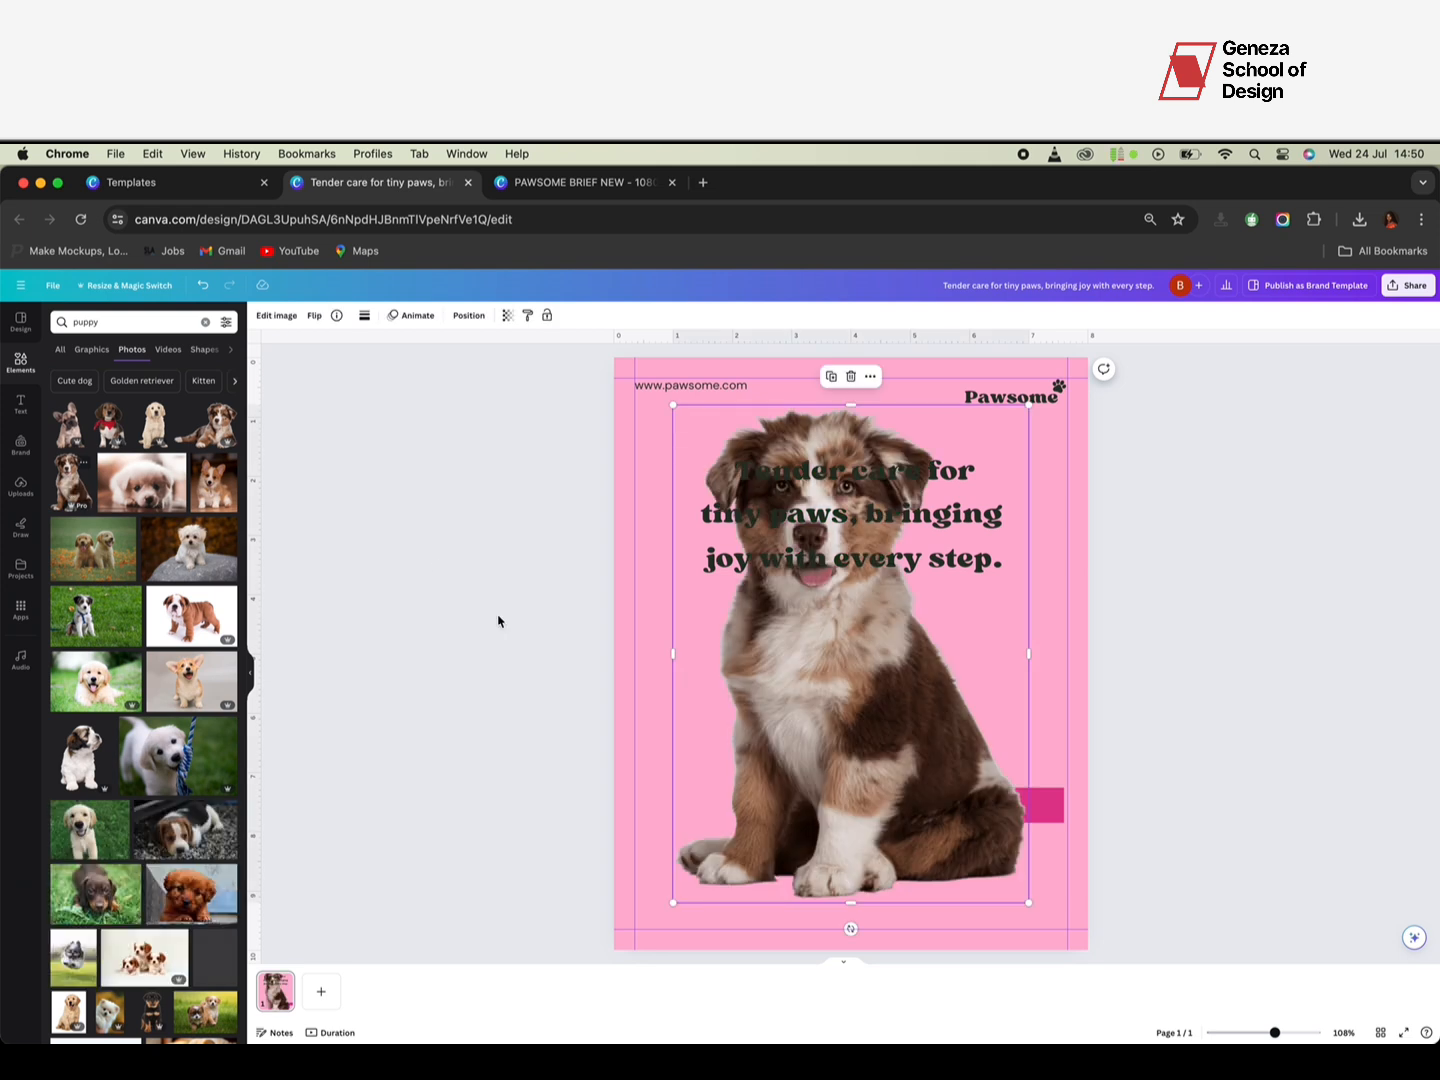
Step: Move the brown-and-white puppy below the headline so its lower body runs off the bottom edge of the page
{"action": "left_click_drag", "start_coordinate": [801, 700], "coordinate": [811, 709]}
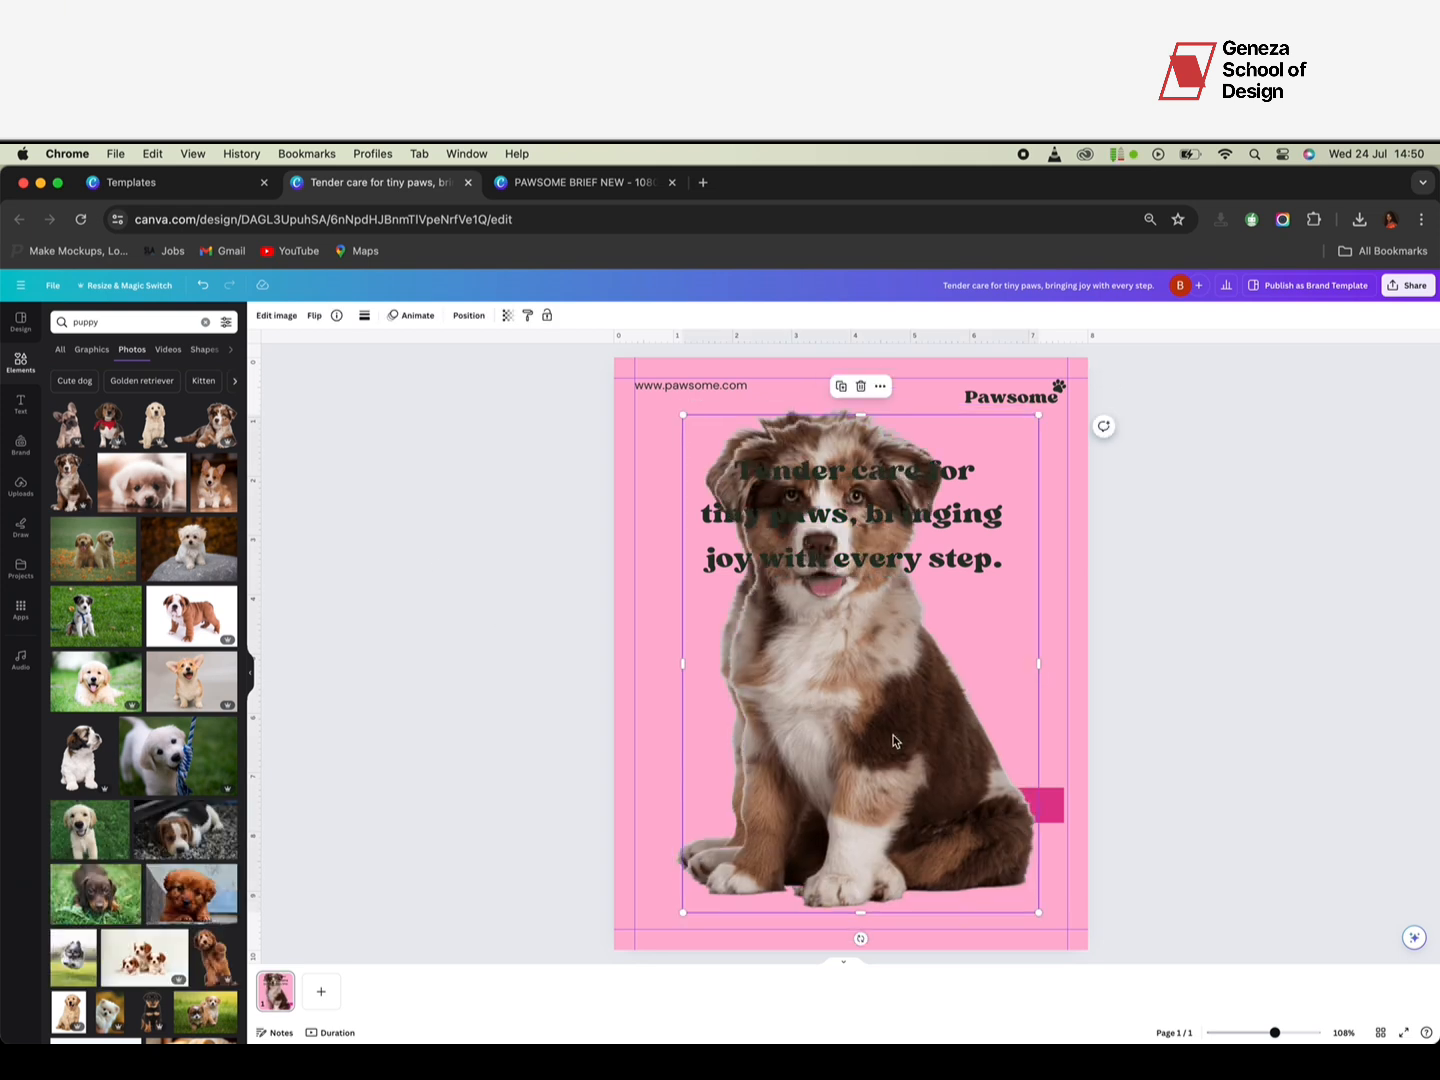
{"action": "left_click_drag", "start_coordinate": [852, 697], "coordinate": [850, 697]}
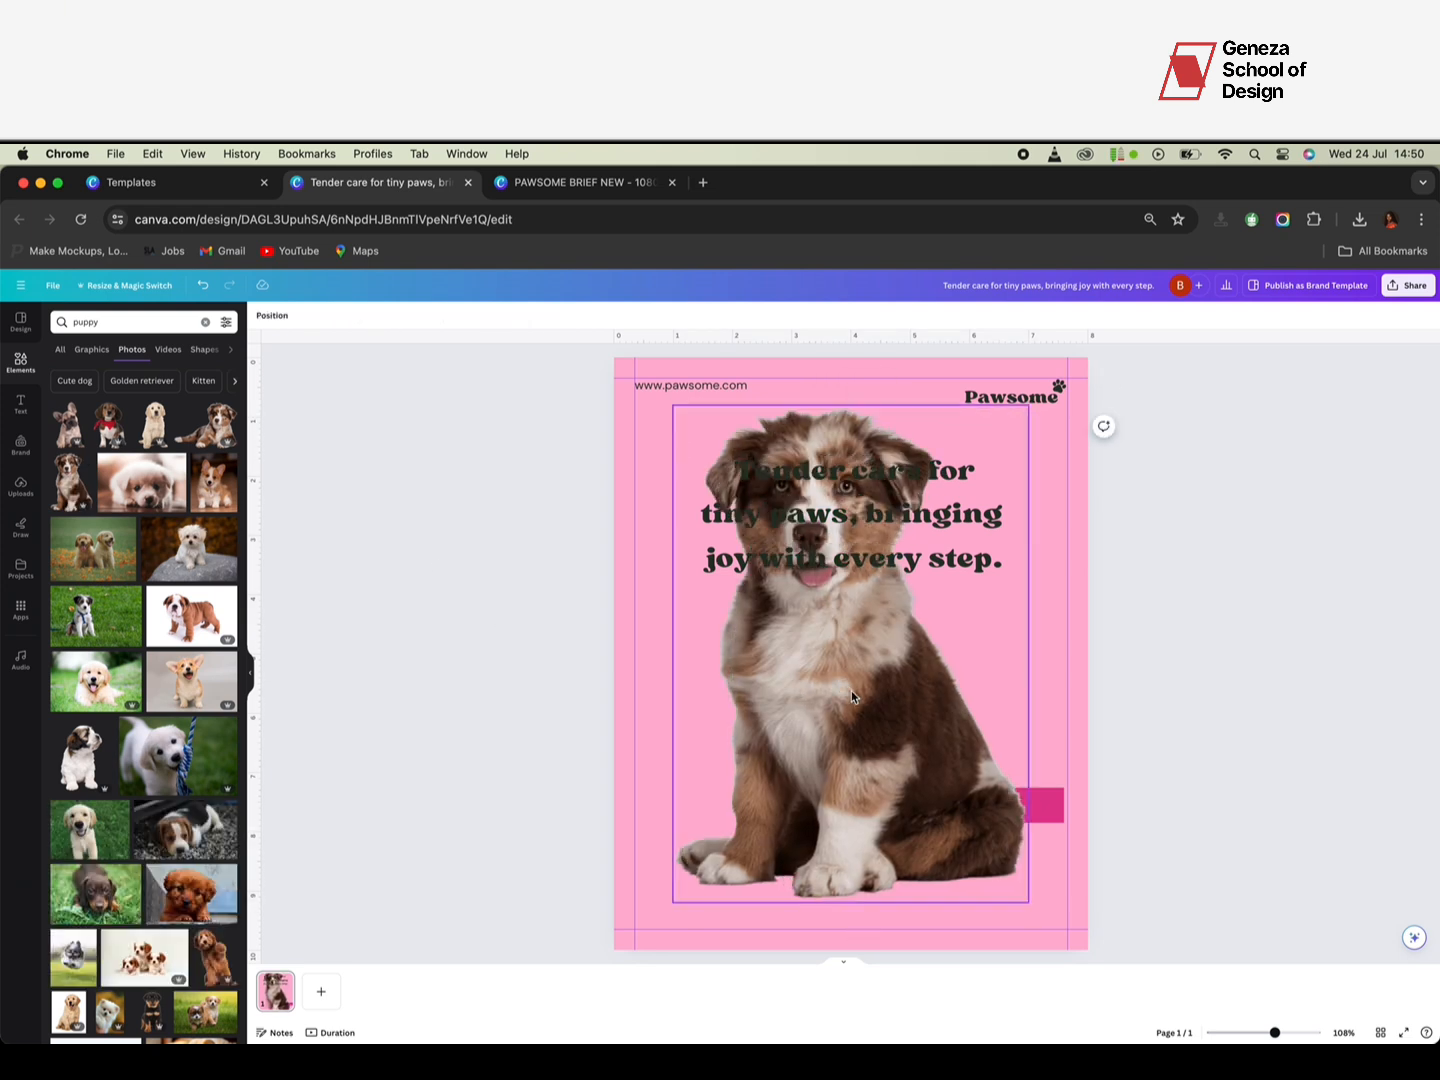
{"action": "left_click", "coordinate": [884, 762]}
{"action": "left_click_drag", "start_coordinate": [887, 834], "coordinate": [892, 994]}
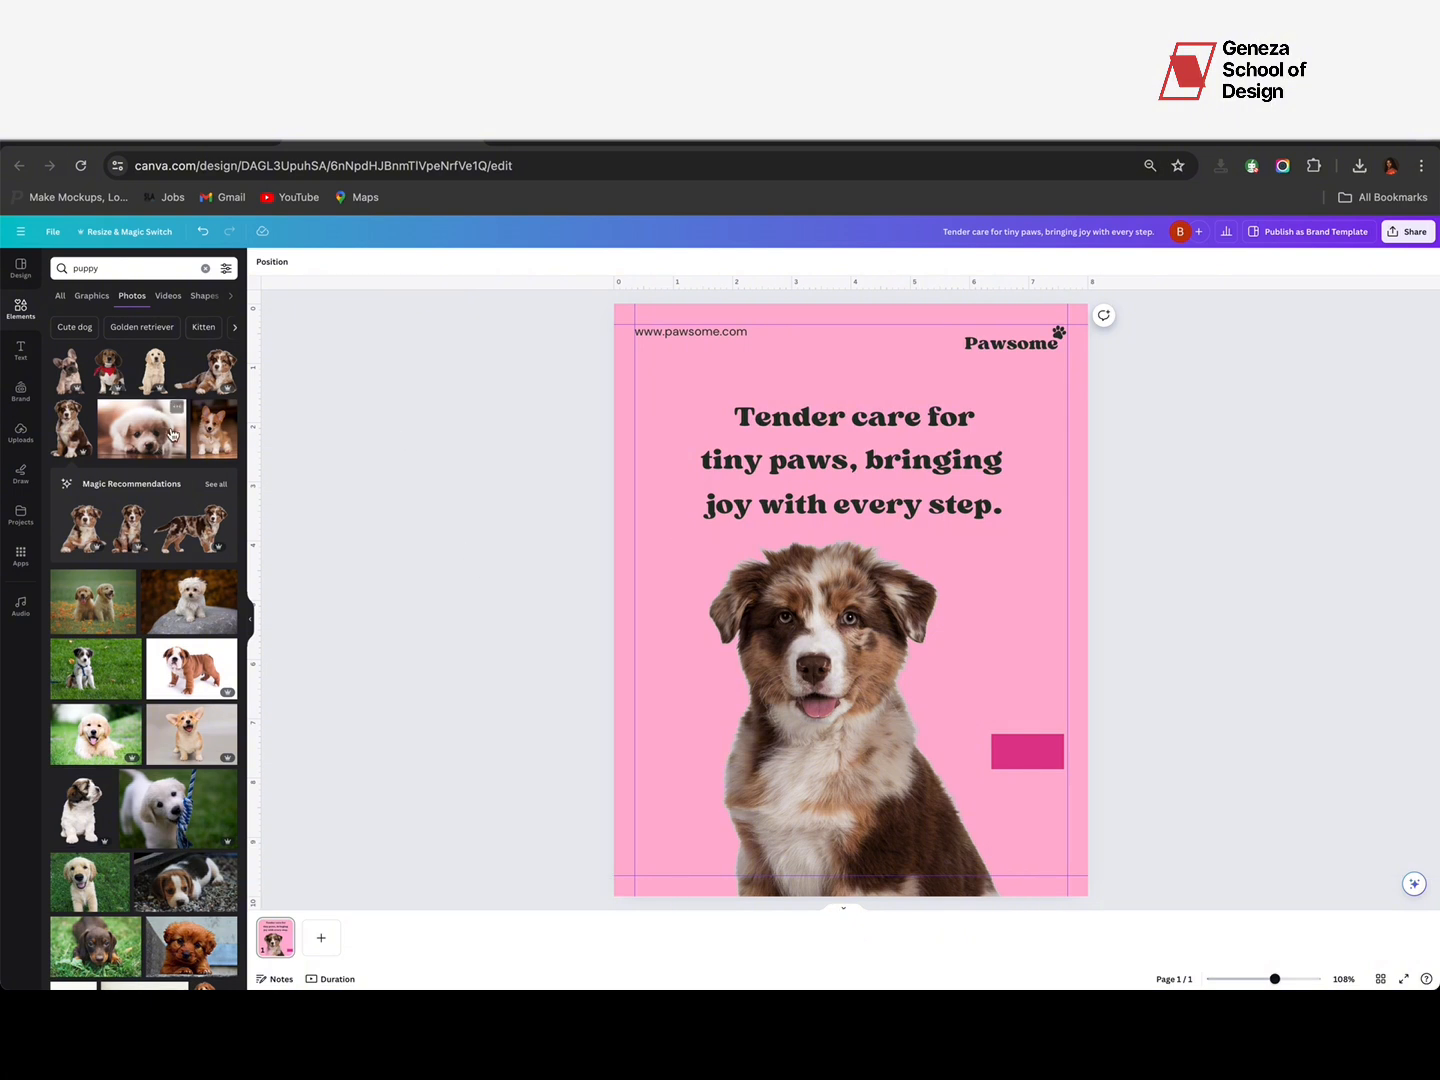
Step: Add the close-up white puppy photo and the golden puppy on grass, placing them side by side below the headline
{"action": "left_click", "coordinate": [119, 433]}
{"action": "left_click_drag", "start_coordinate": [921, 579], "coordinate": [861, 675]}
{"action": "left_click", "coordinate": [100, 720]}
{"action": "left_click_drag", "start_coordinate": [1036, 653], "coordinate": [1180, 752]}
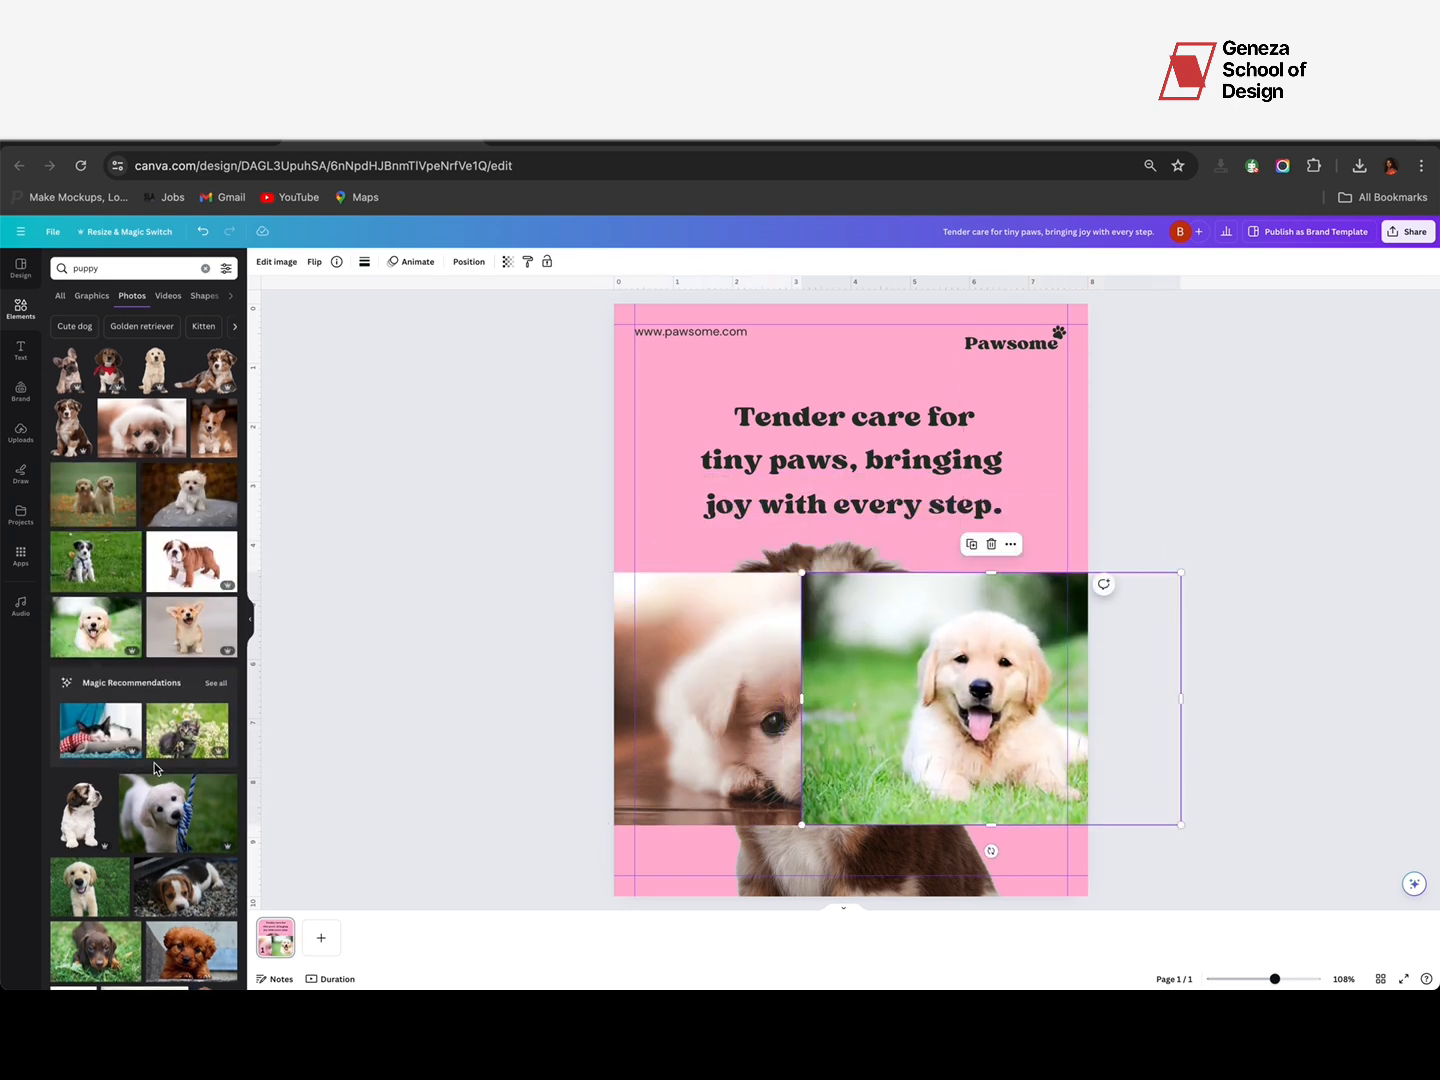
Step: Add the lying Dalmatian cut-out from the puppy photos and place it below the headline on the page's left half
{"action": "scroll", "coordinate": [156, 770], "scroll_direction": "down", "scroll_amount": 1}
{"action": "scroll", "coordinate": [156, 768], "scroll_direction": "down", "scroll_amount": 10}
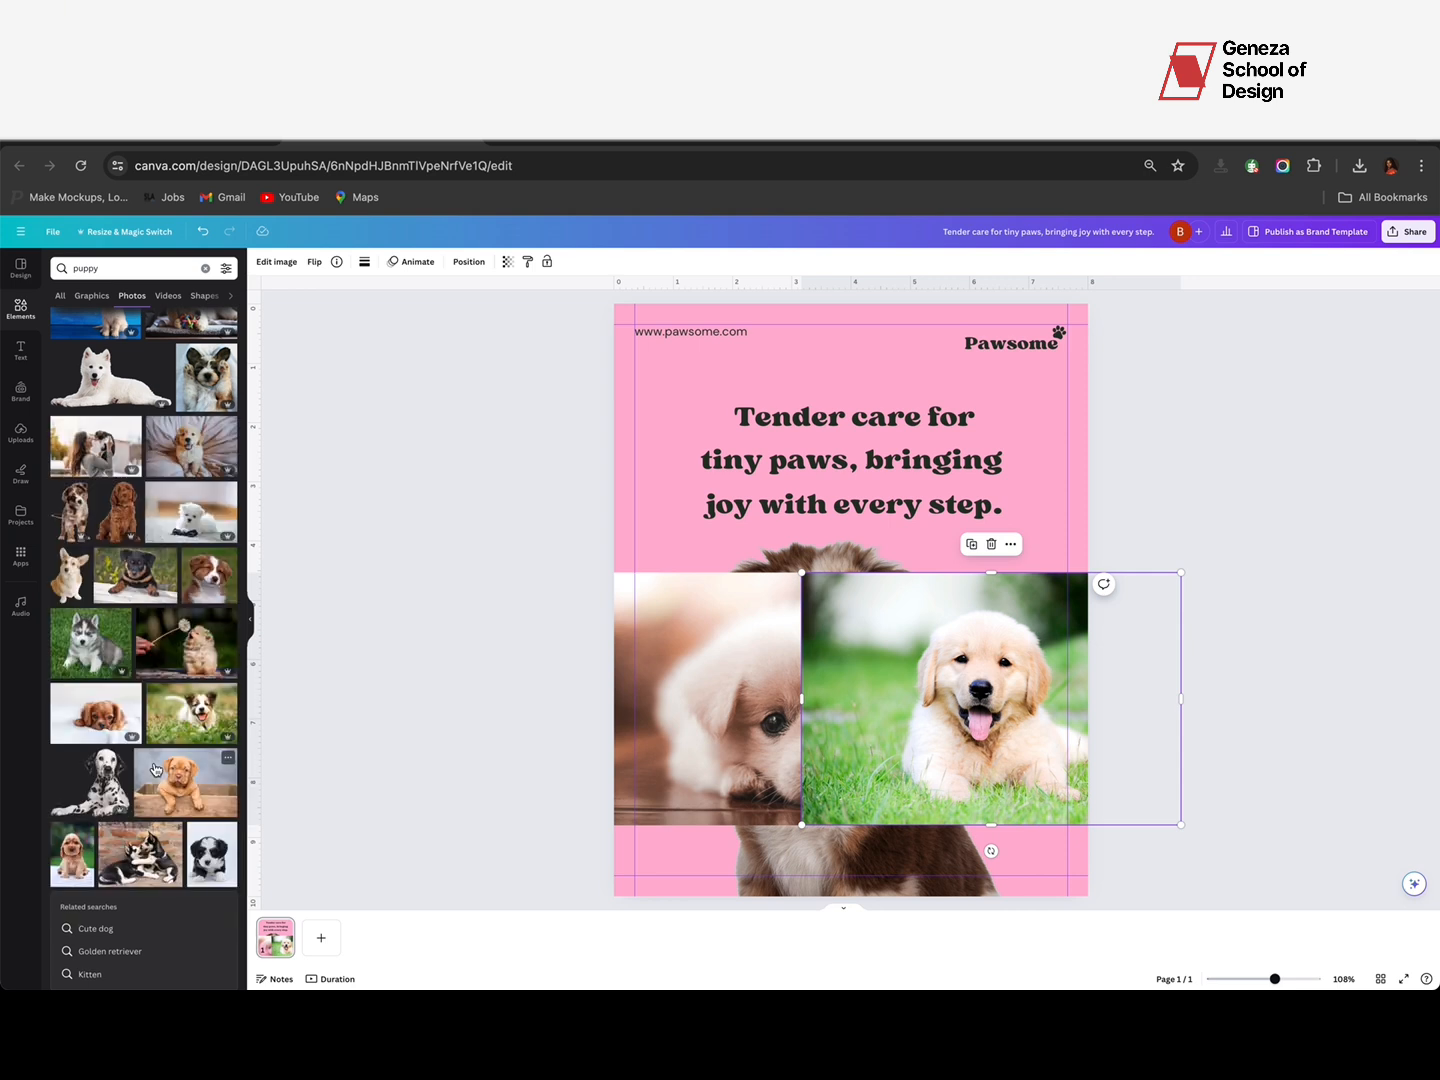
{"action": "left_click", "coordinate": [100, 778]}
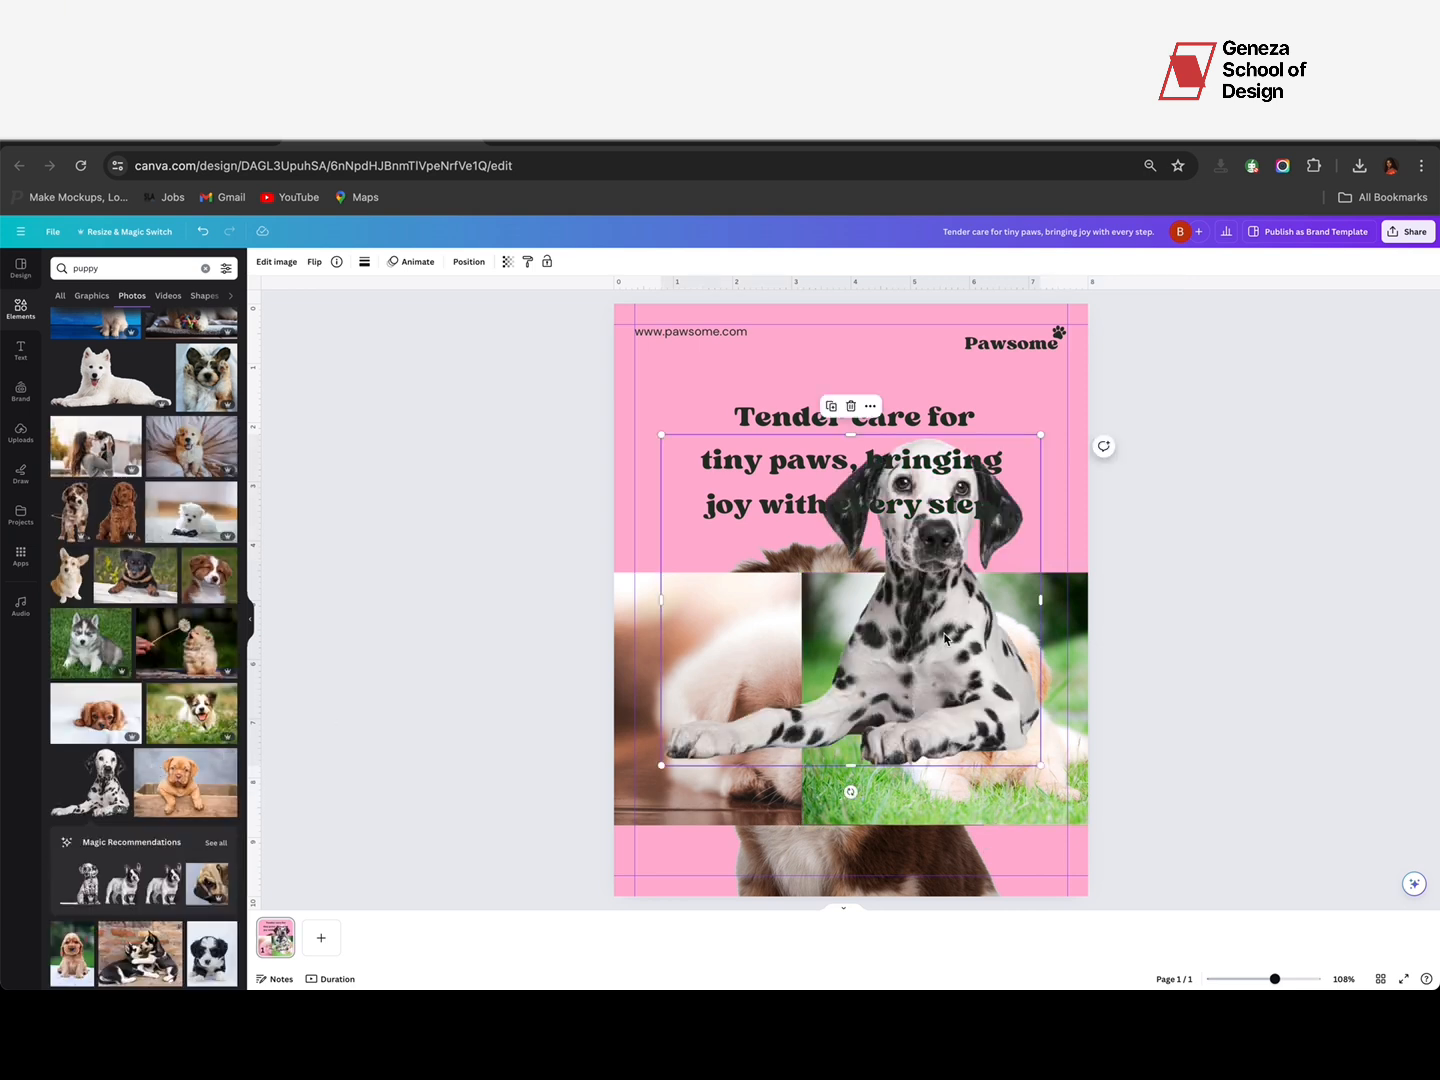
{"action": "left_click_drag", "start_coordinate": [933, 613], "coordinate": [739, 724]}
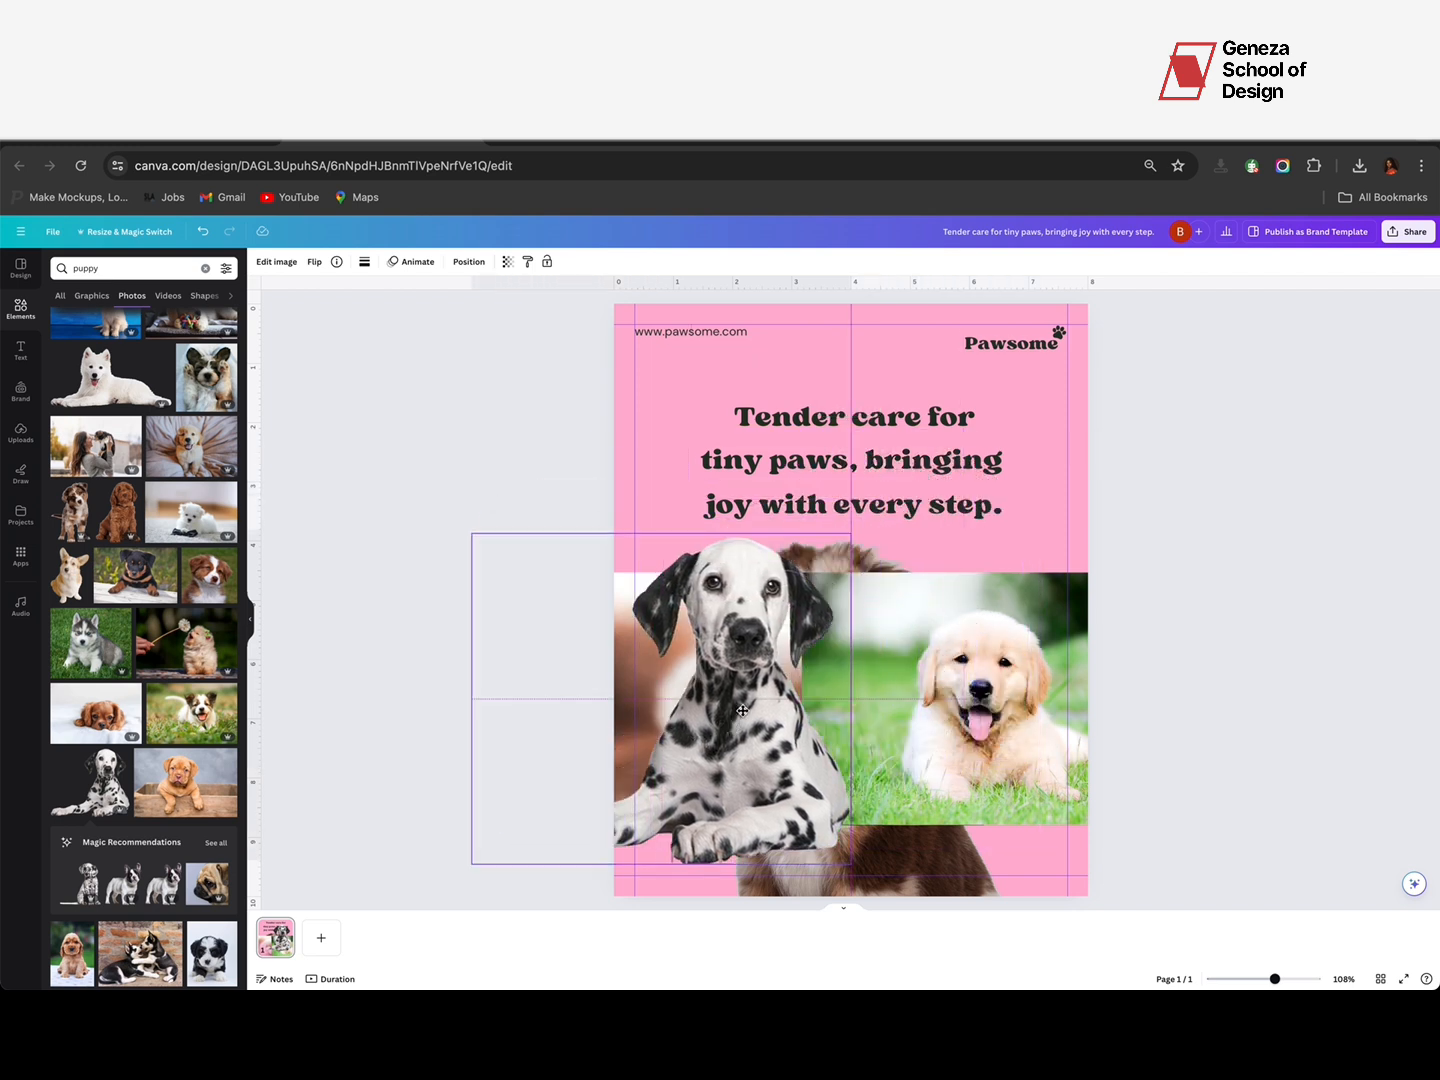
Step: Delete the two rectangular puppy photos and the brown-and-white puppy, and move the Dalmatian to the page's bottom edge near the centre
{"action": "left_click", "coordinate": [1005, 710]}
{"action": "left_click_drag", "start_coordinate": [1010, 715], "coordinate": [1118, 776]}
{"action": "key", "text": "Delete"}
{"action": "left_click", "coordinate": [968, 722]}
{"action": "key", "text": "Delete"}
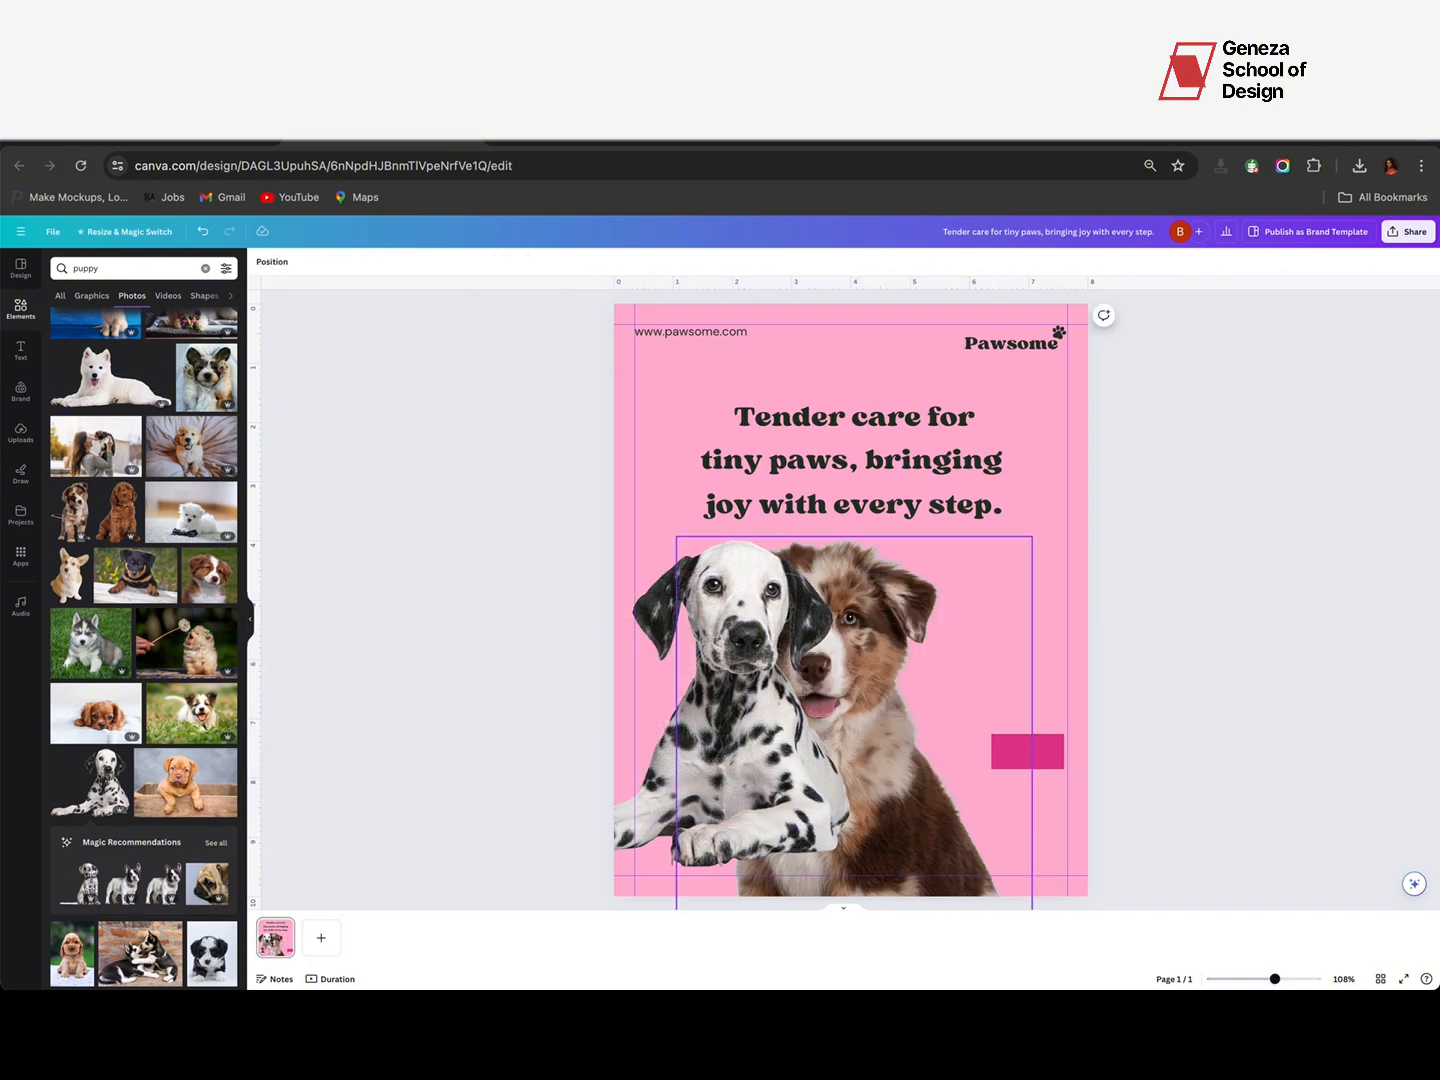
{"action": "left_click", "coordinate": [912, 764]}
{"action": "key", "text": "Delete"}
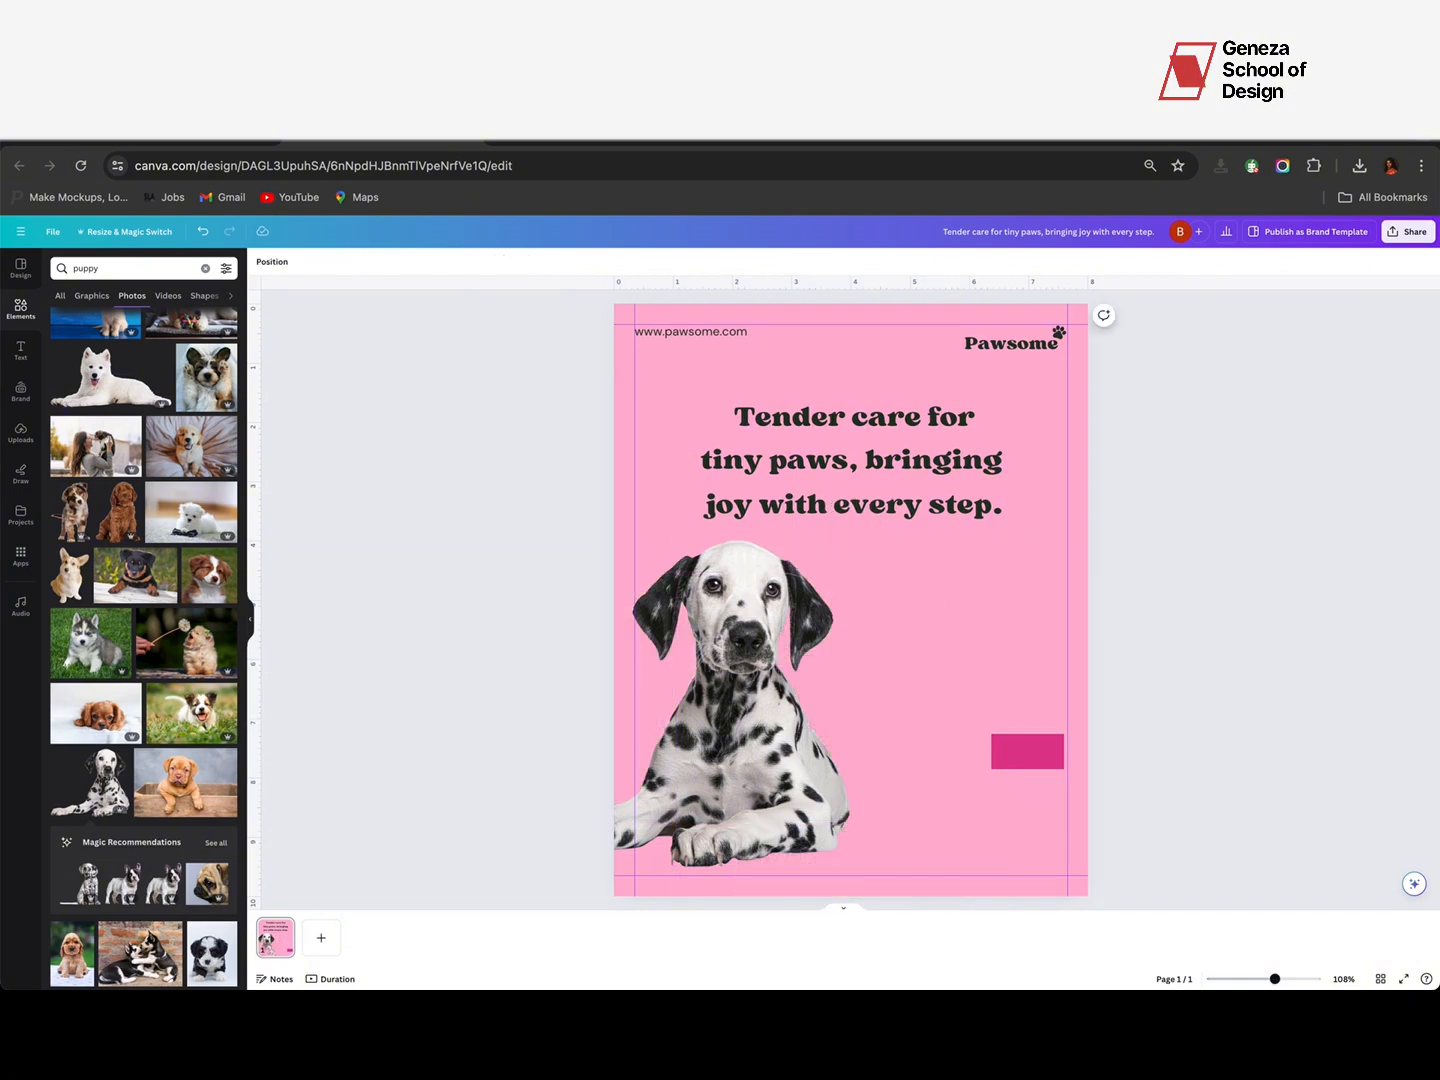
{"action": "left_click", "coordinate": [706, 764]}
{"action": "left_click_drag", "start_coordinate": [738, 761], "coordinate": [811, 804]}
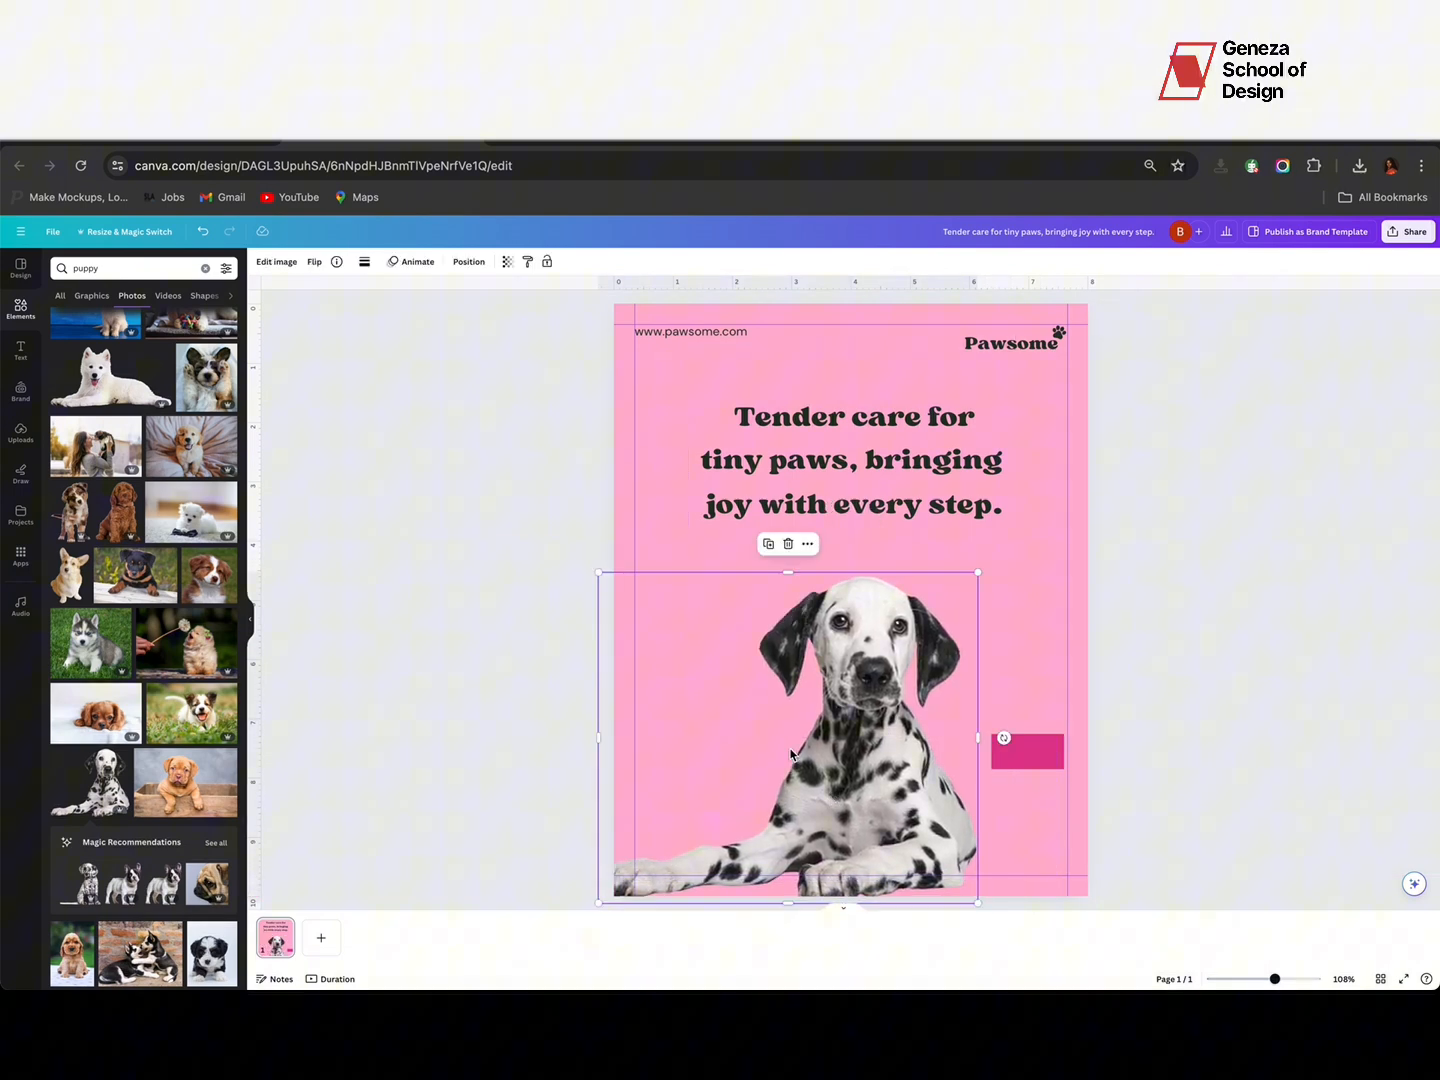
Step: Replace the Dalmatian with the uploaded black dog photo on a red backdrop and remove that photo's background
{"action": "left_click", "coordinate": [21, 437]}
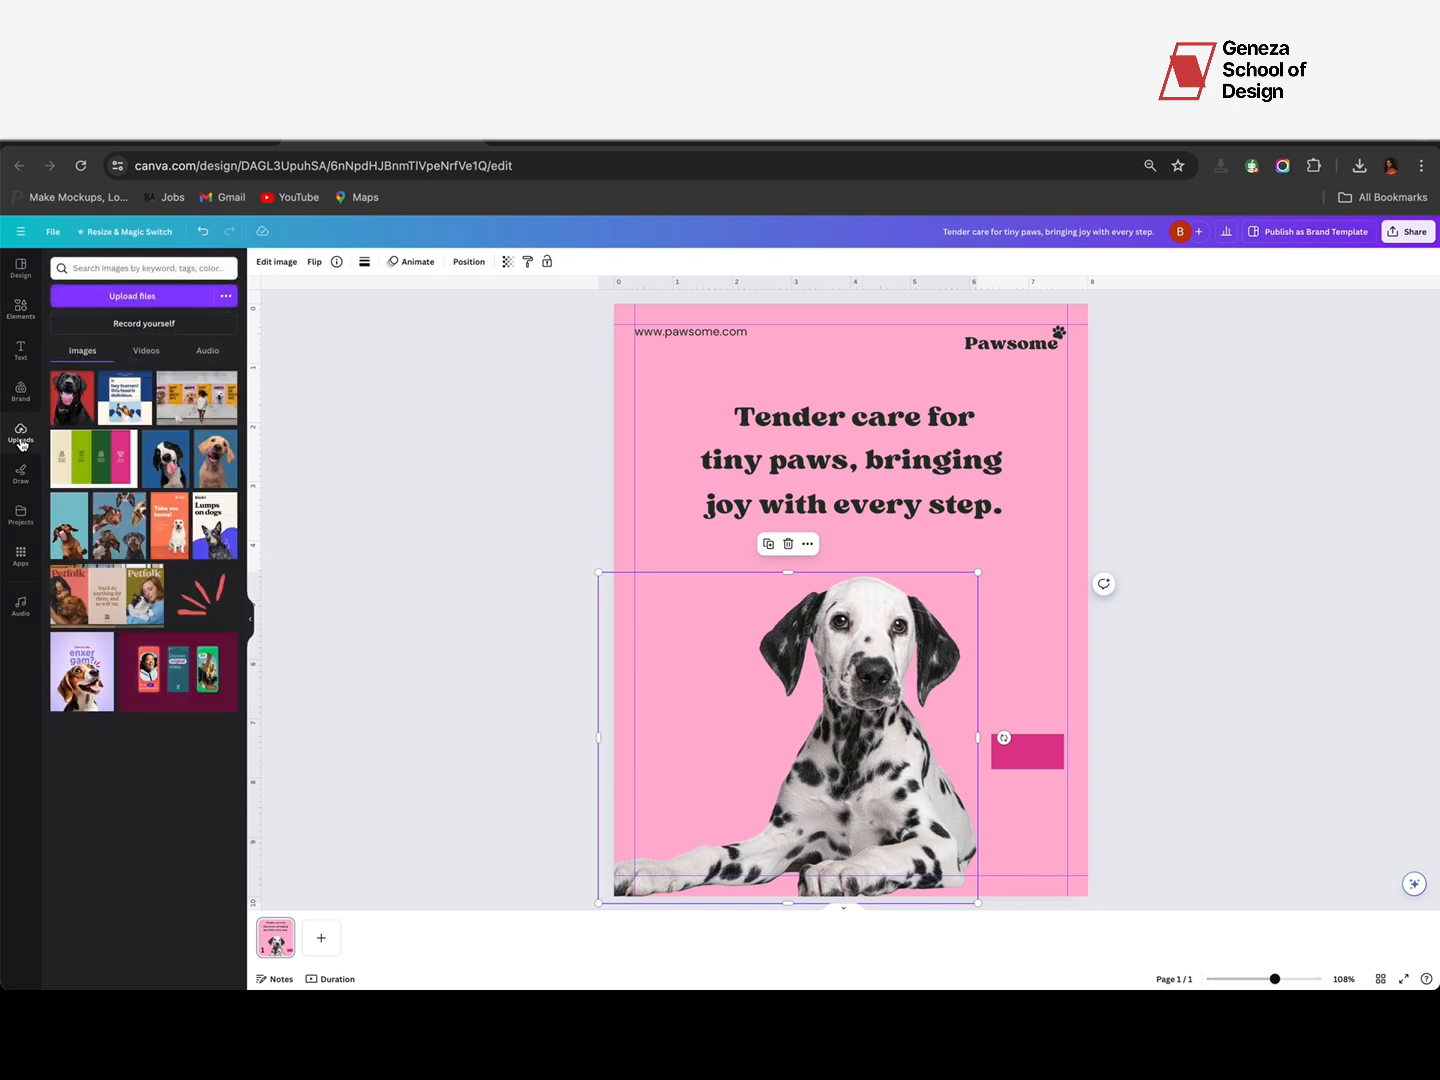
{"action": "left_click", "coordinate": [70, 404]}
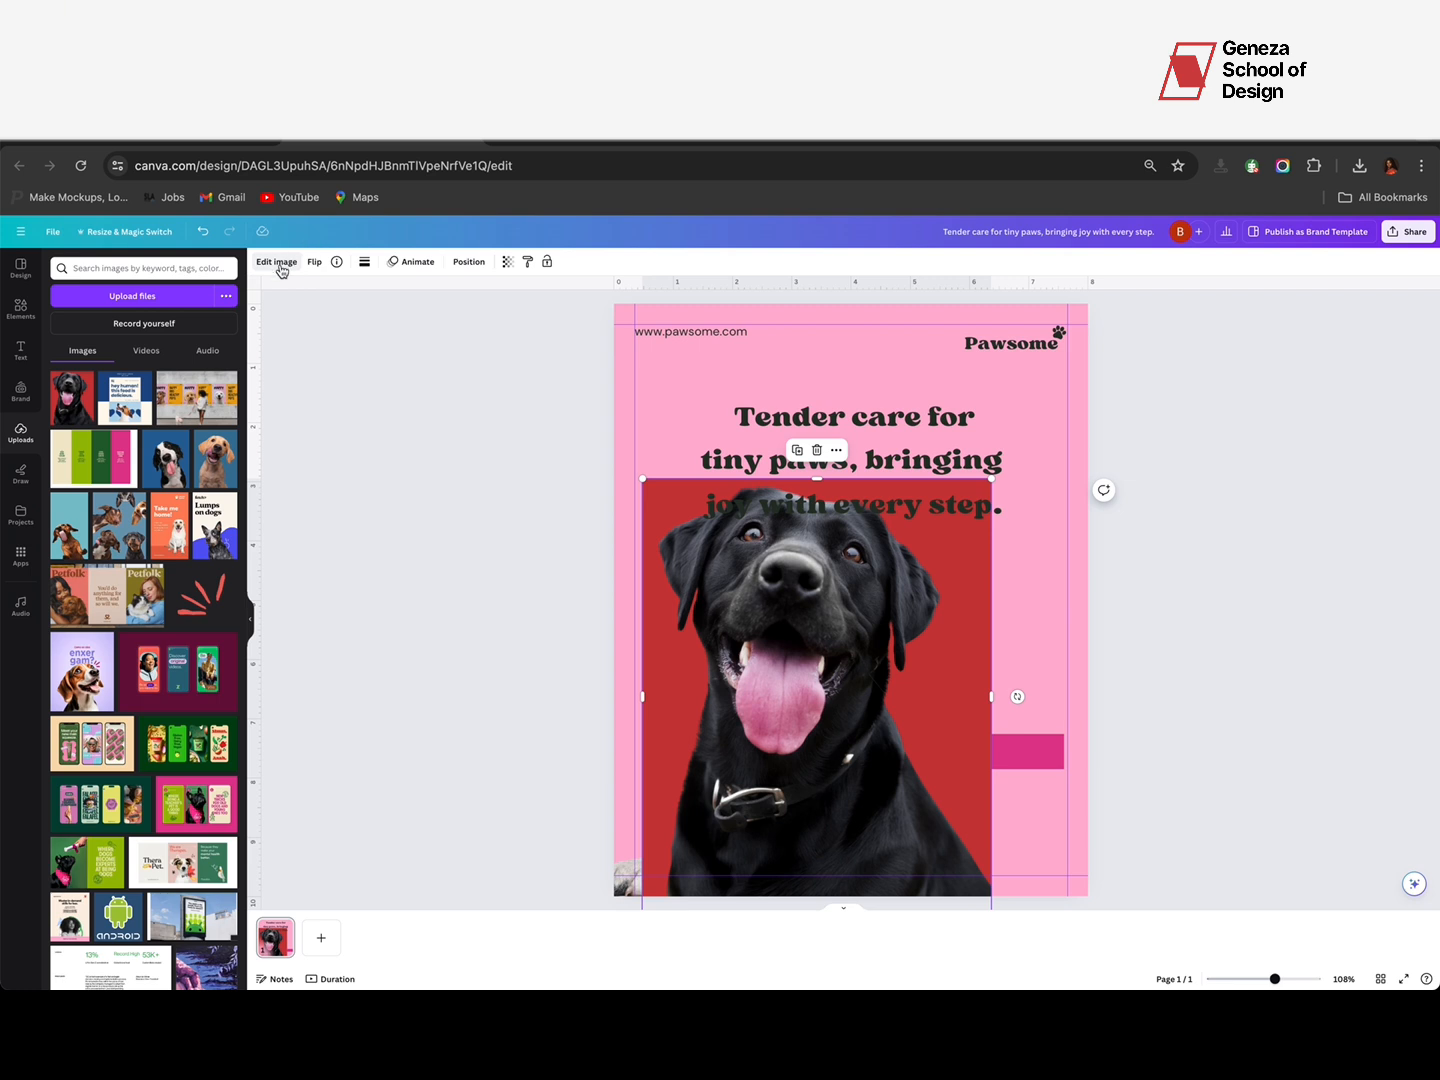
{"action": "left_click", "coordinate": [278, 264]}
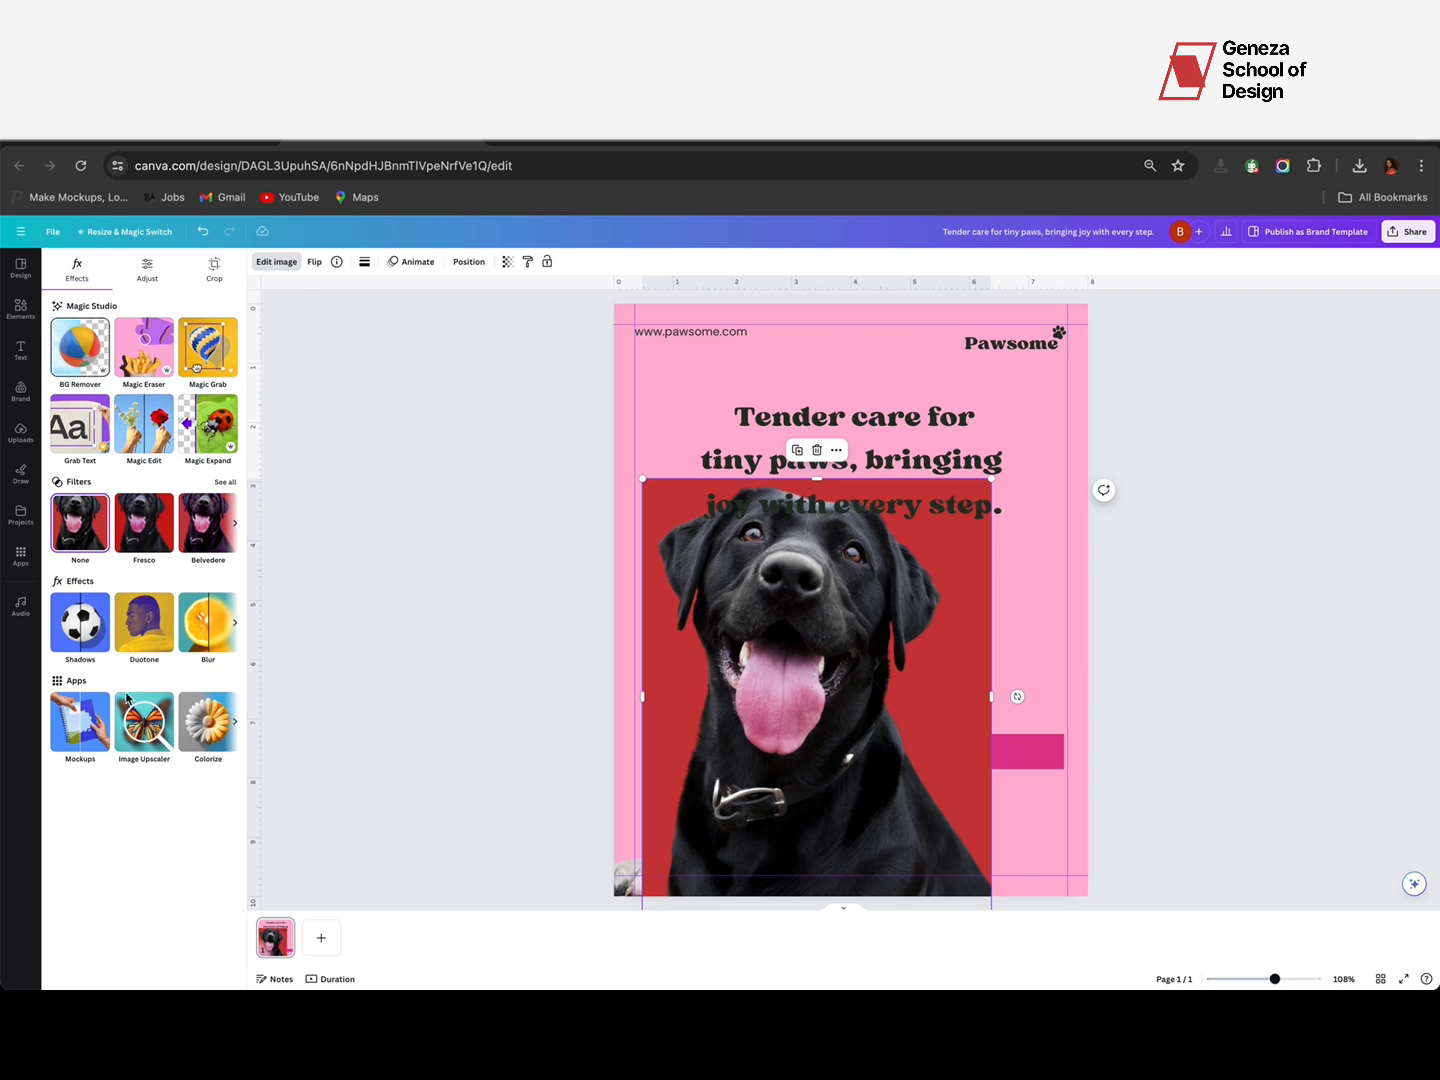
{"action": "left_click", "coordinate": [66, 370]}
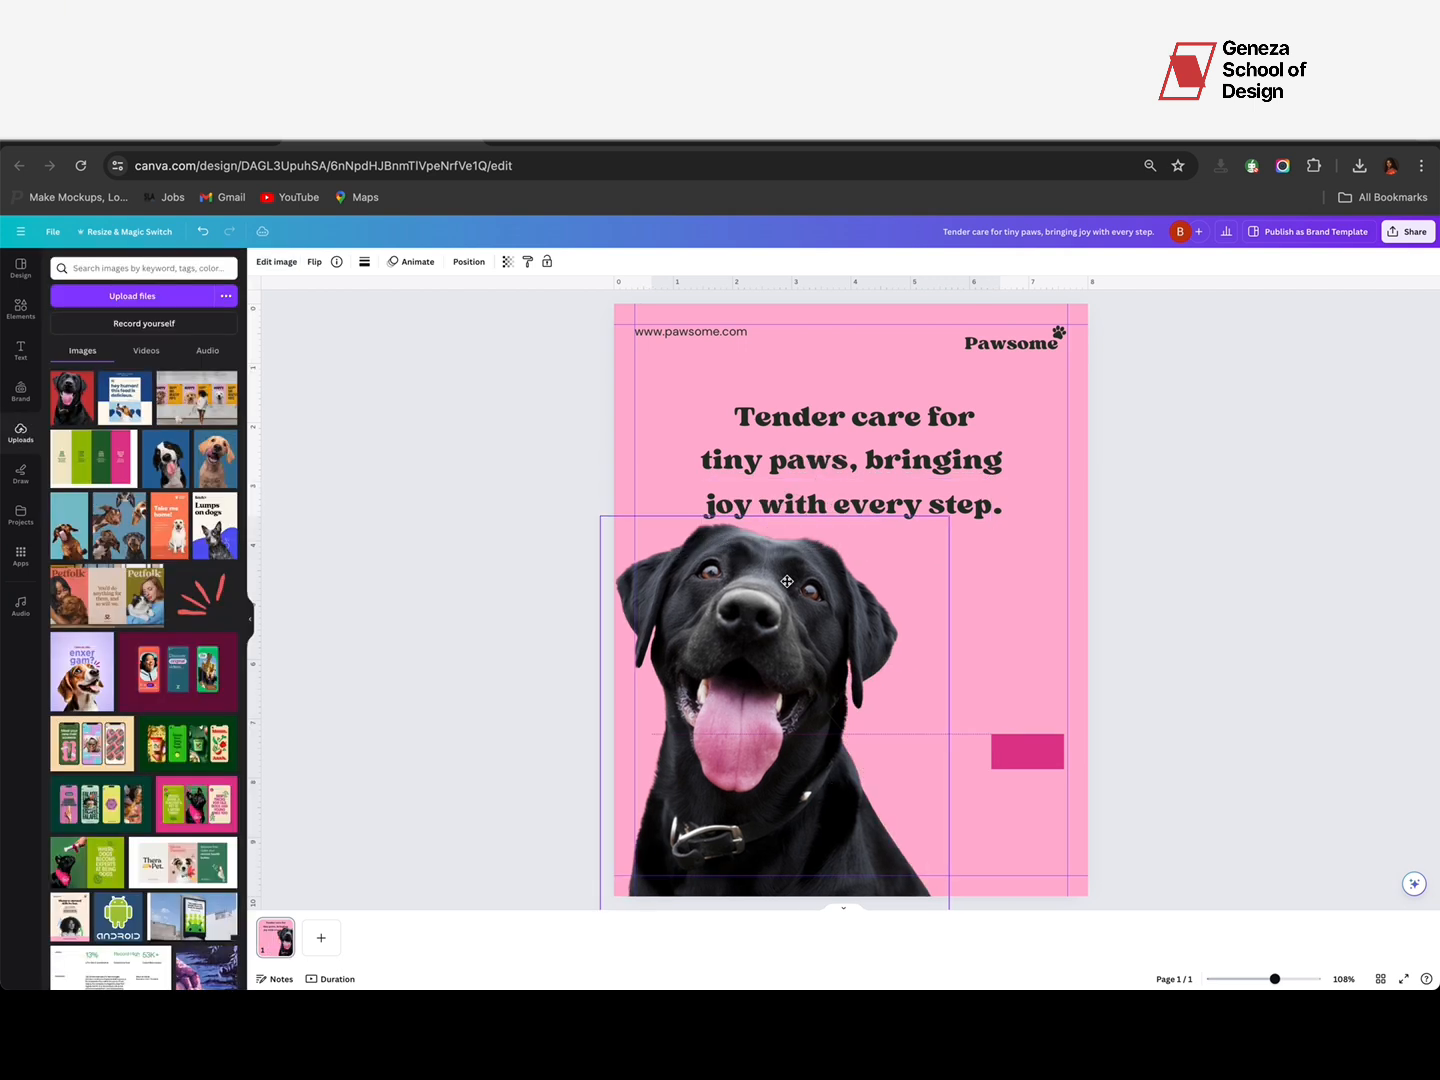
Step: Shrink the black dog cut-out and centre it below the headline, with its body running off the page's bottom edge
{"action": "left_click_drag", "start_coordinate": [826, 572], "coordinate": [890, 581]}
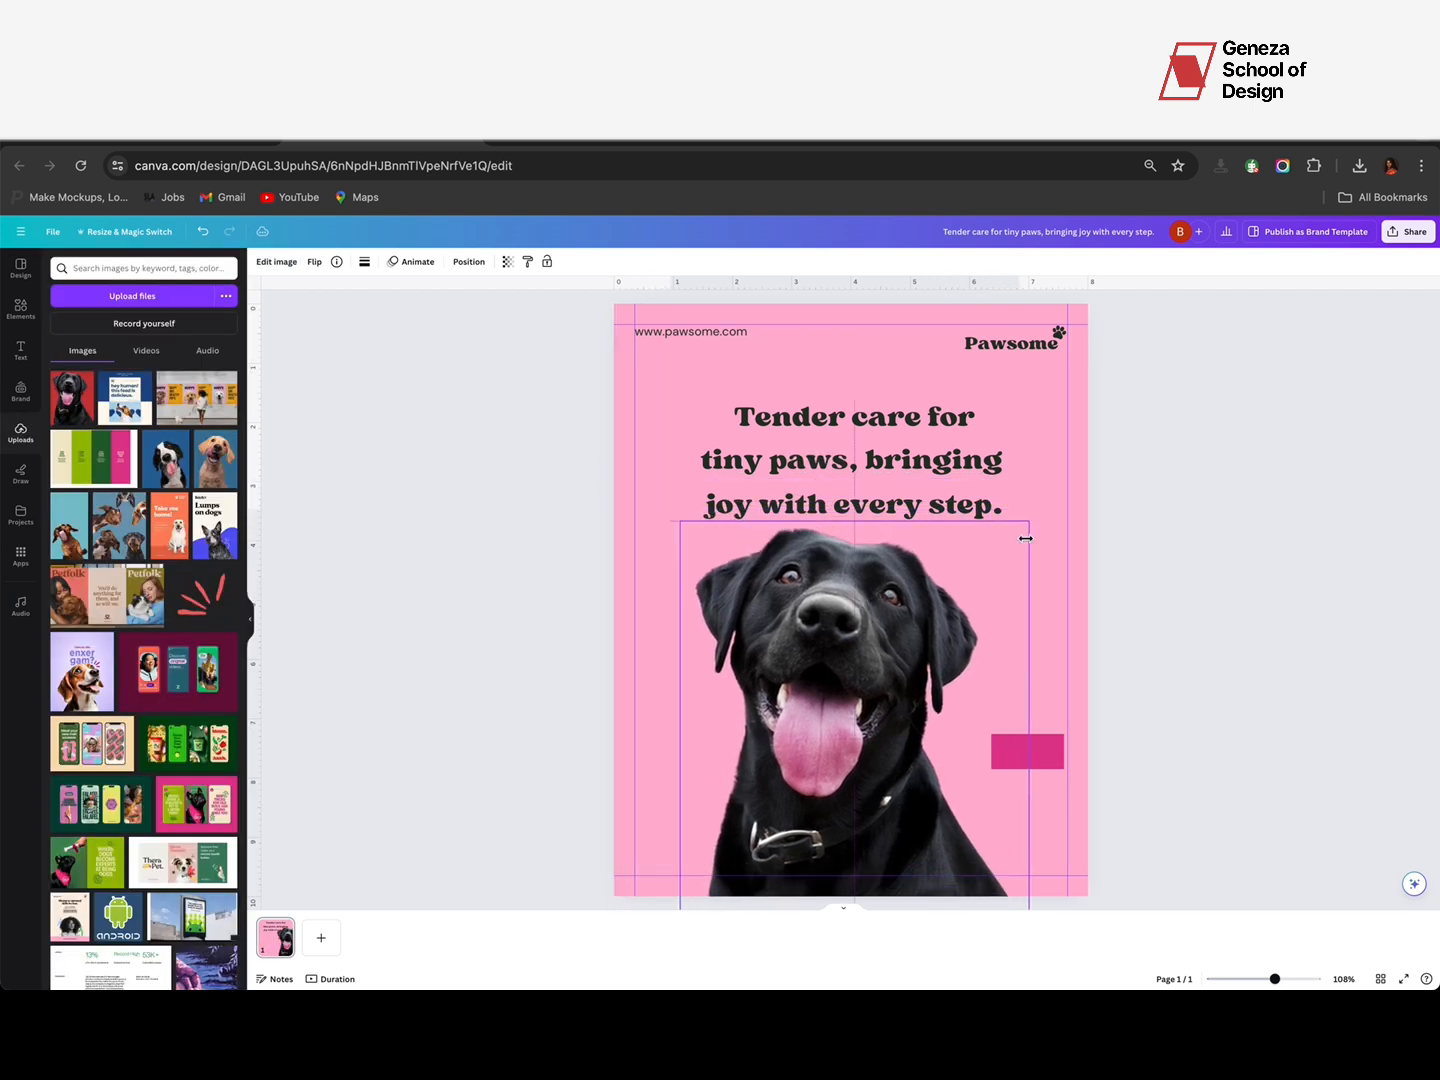
{"action": "left_click_drag", "start_coordinate": [1031, 518], "coordinate": [1030, 520]}
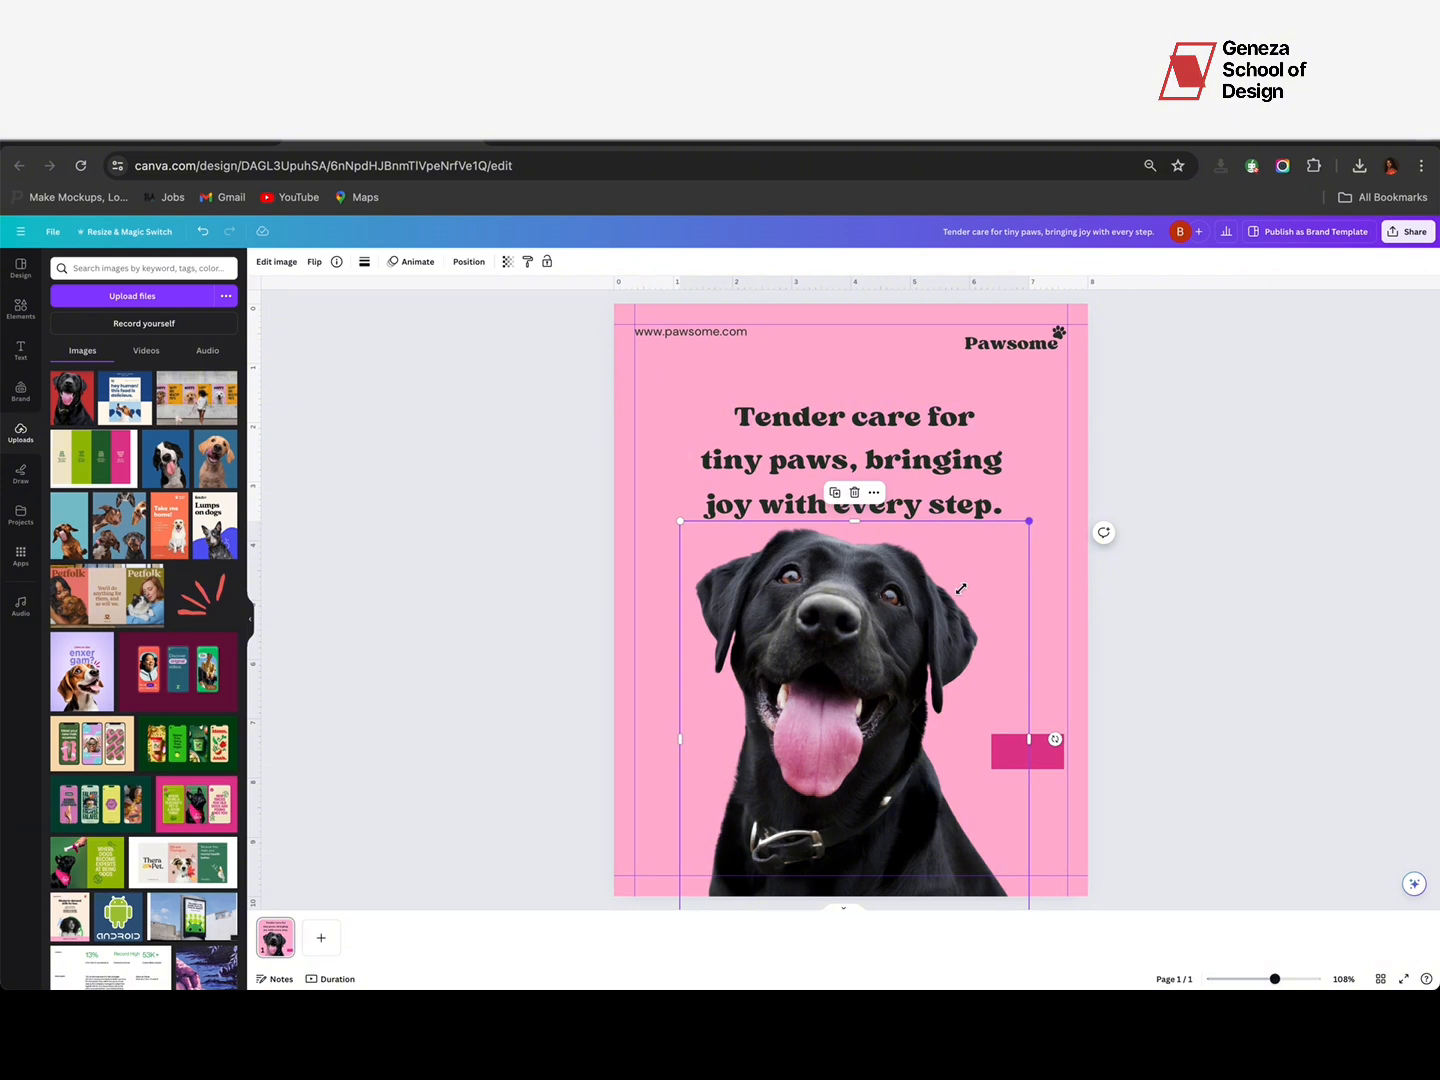
{"action": "left_click_drag", "start_coordinate": [961, 590], "coordinate": [963, 594]}
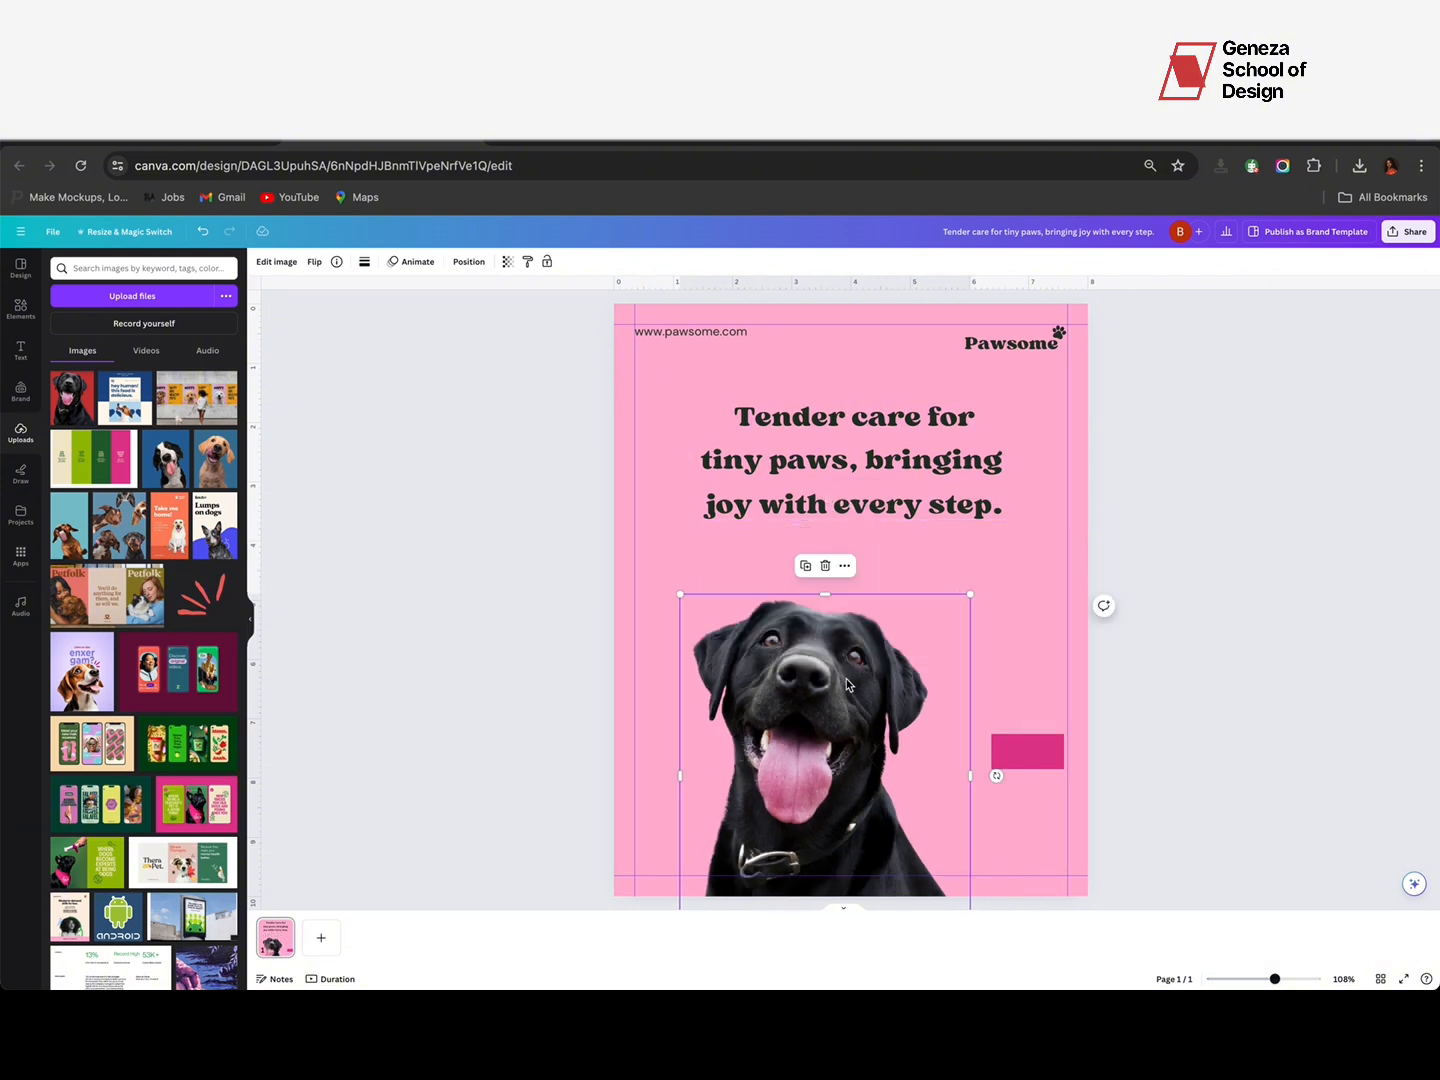
{"action": "mouse_move", "coordinate": [859, 653]}
{"action": "left_mouse_down"}
{"action": "mouse_move", "coordinate": [868, 585]}
{"action": "mouse_move", "coordinate": [869, 638]}
{"action": "left_mouse_up"}
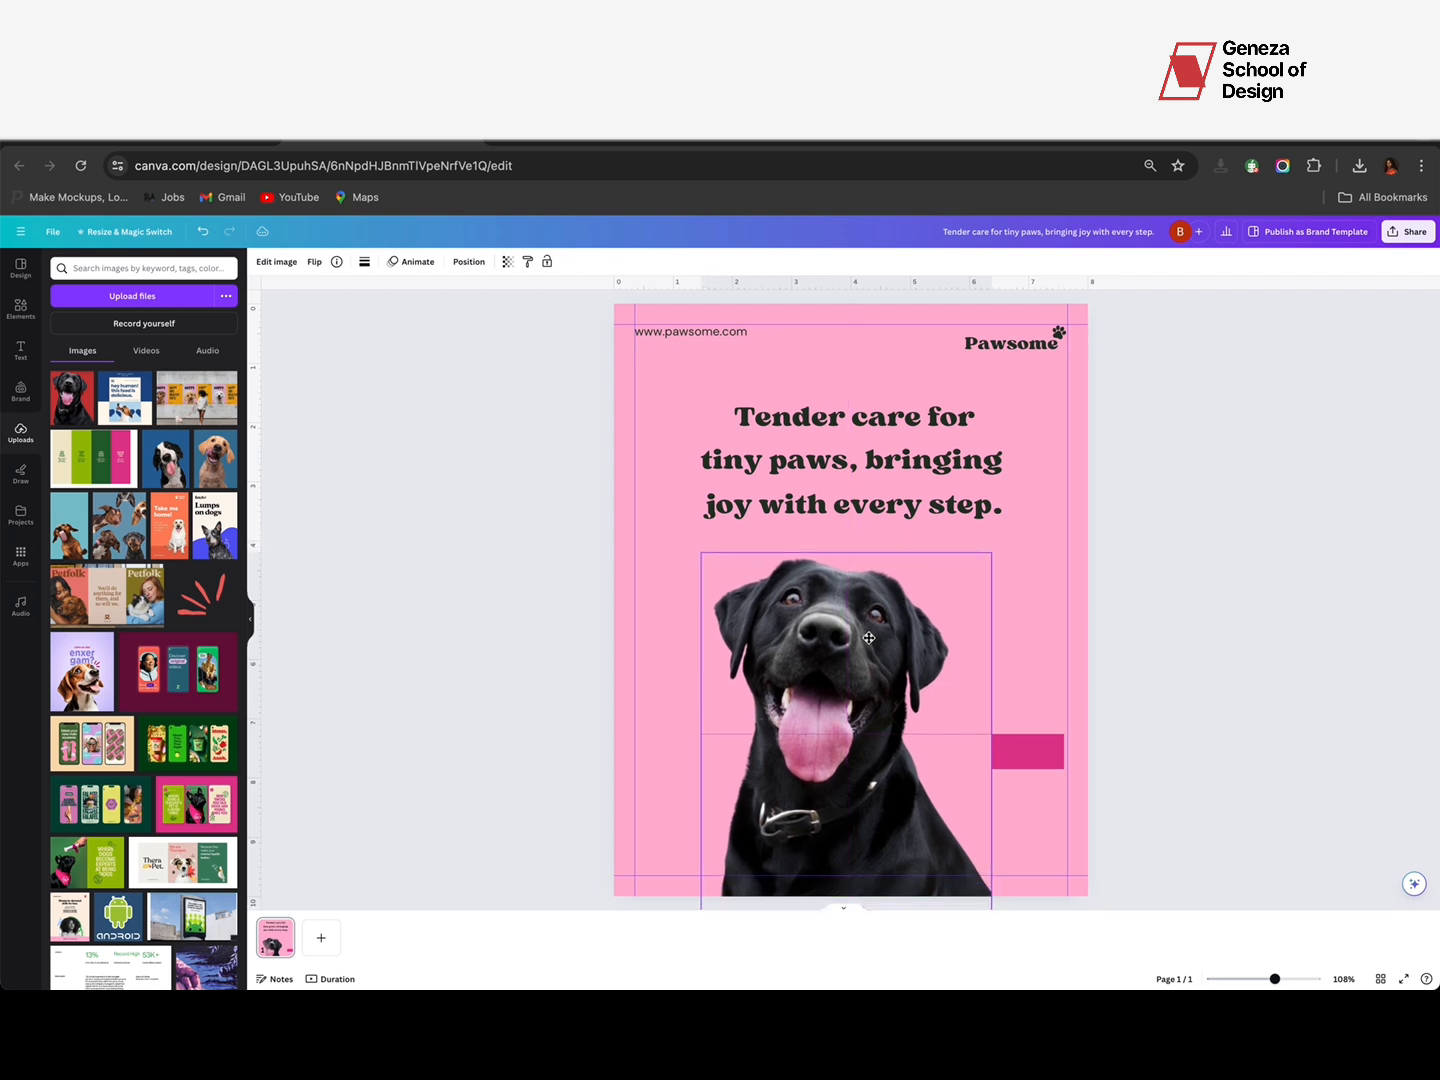
Step: Set the headline's letter spacing to -36 and reduce its line spacing to 1.15
{"action": "left_click", "coordinate": [852, 433]}
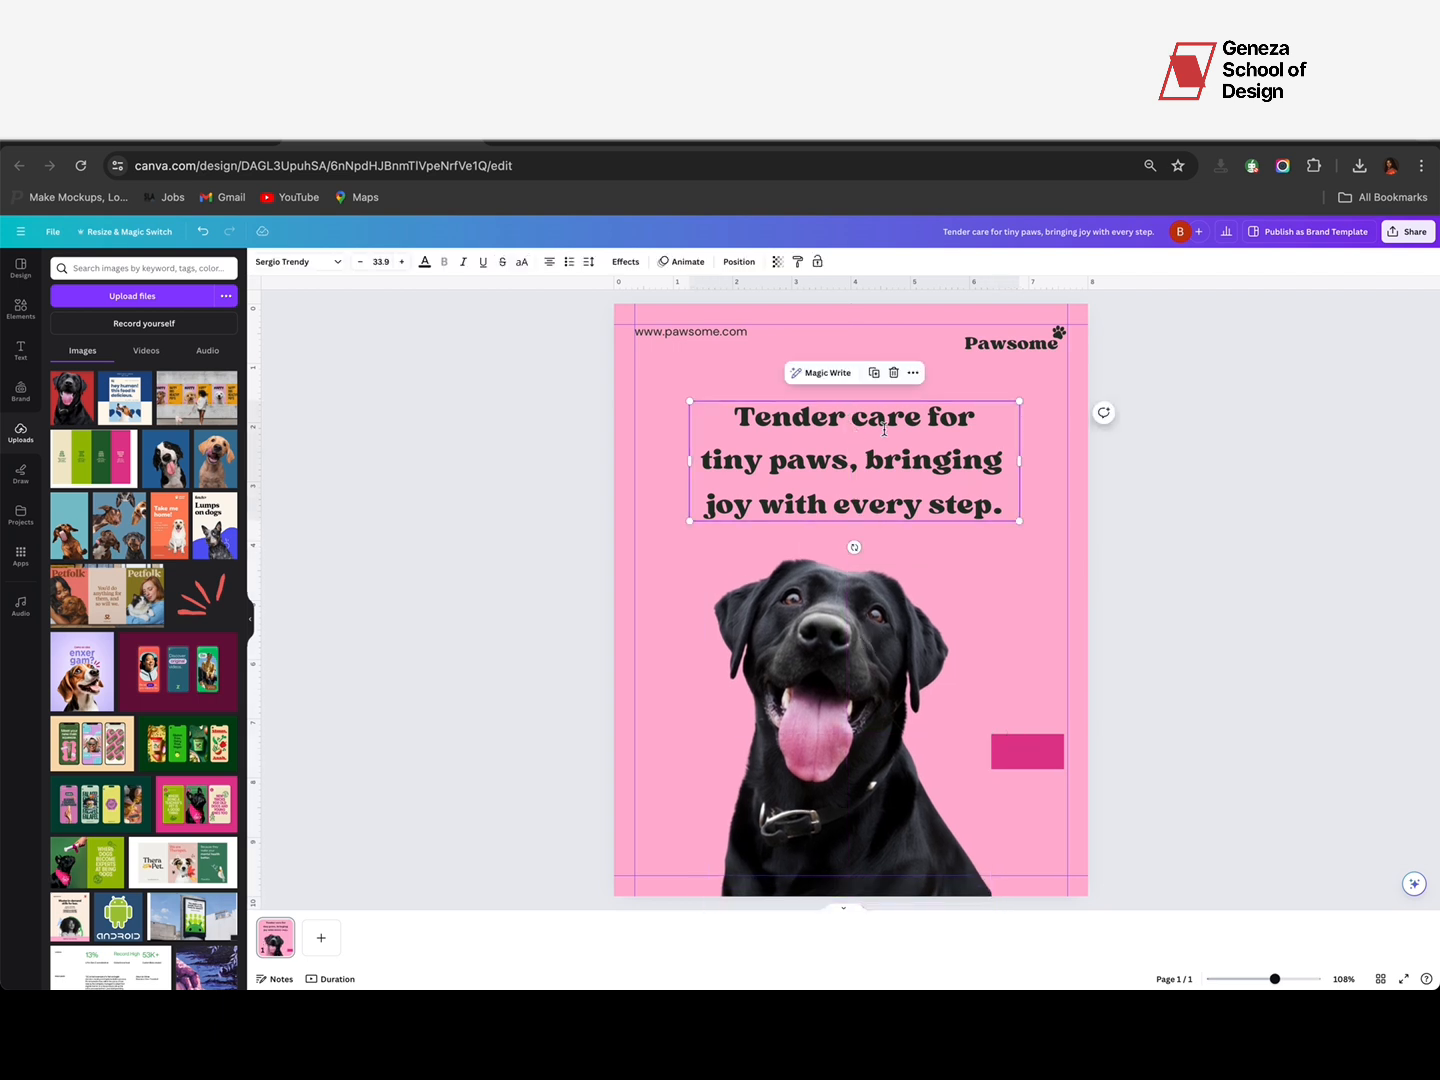
{"action": "left_click", "coordinate": [852, 433]}
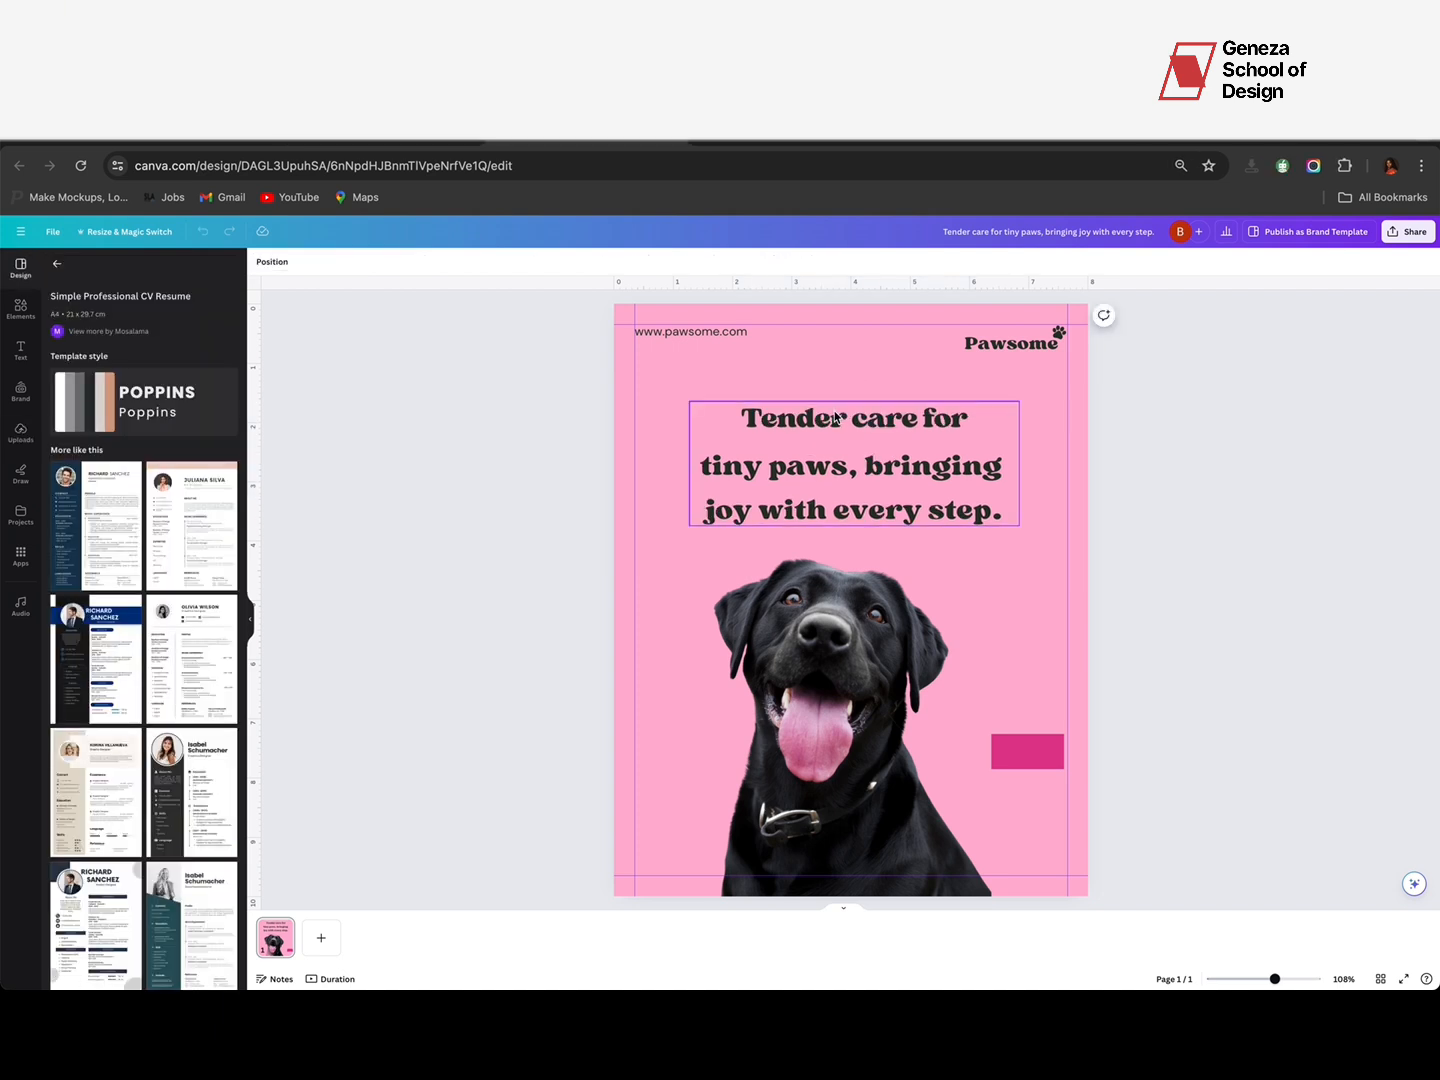
{"action": "left_click", "coordinate": [836, 417]}
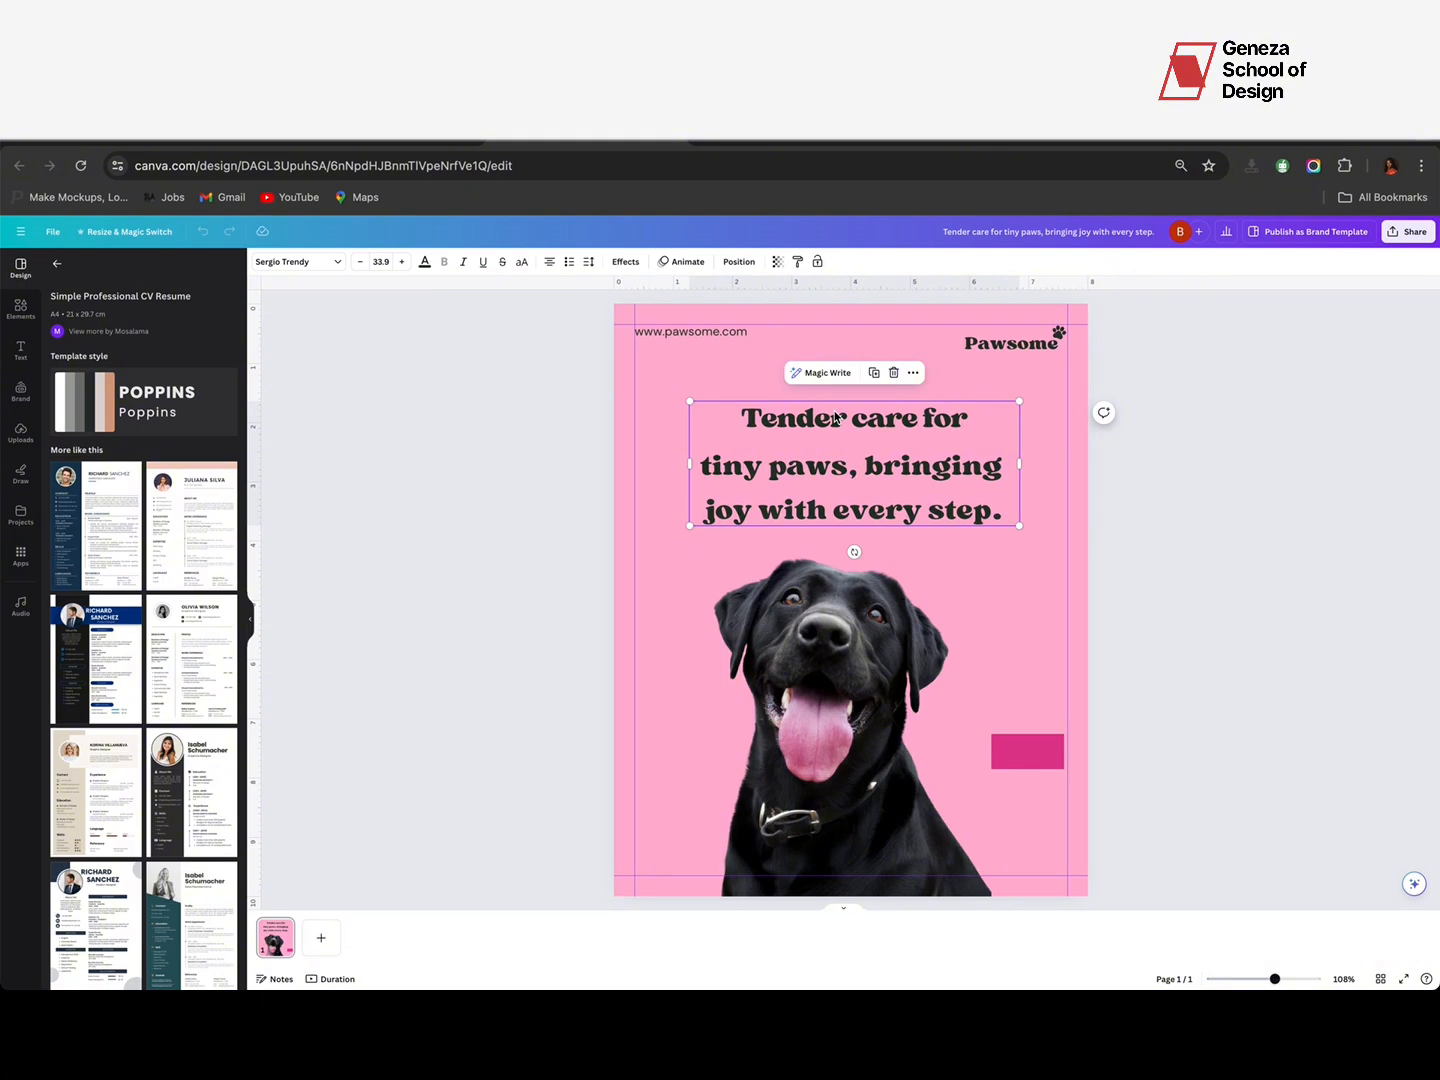
{"action": "left_click", "coordinate": [588, 261]}
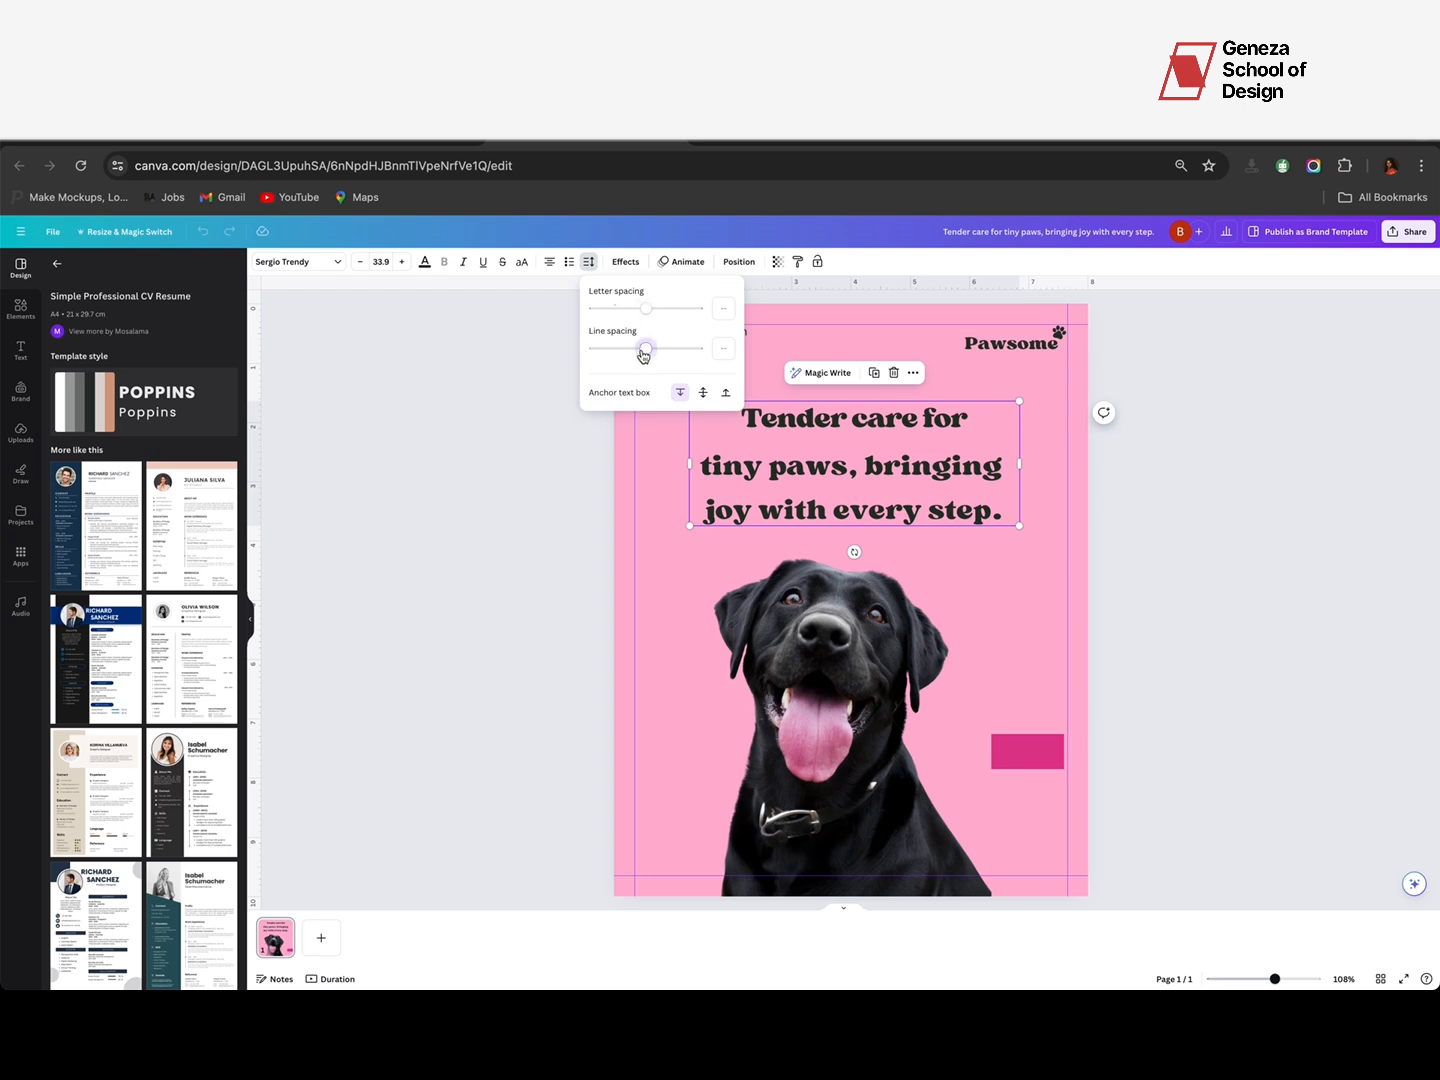
{"action": "left_click_drag", "start_coordinate": [649, 310], "coordinate": [628, 367]}
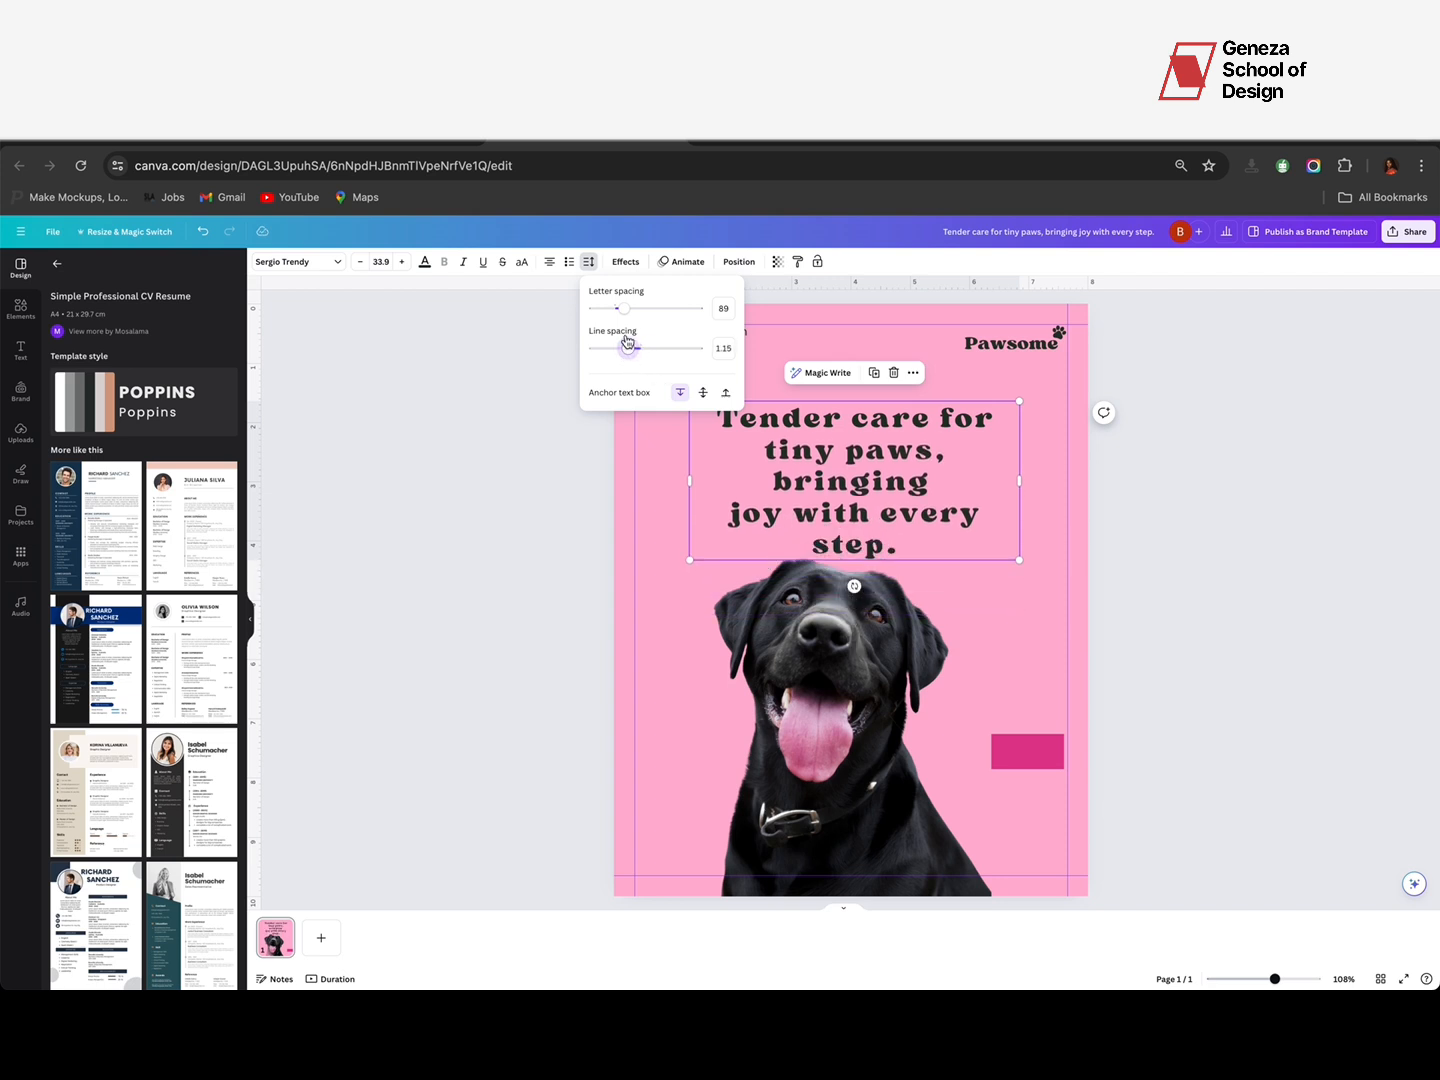
{"action": "left_click", "coordinate": [725, 310]}
{"action": "key", "text": "BackSpace"}
{"action": "type", "text": "-36"}
{"action": "key", "text": "Return"}
Step: Set the headline's line spacing to 1.09 and close the spacing settings
{"action": "left_click", "coordinate": [723, 347]}
{"action": "key", "text": "BackSpace"}
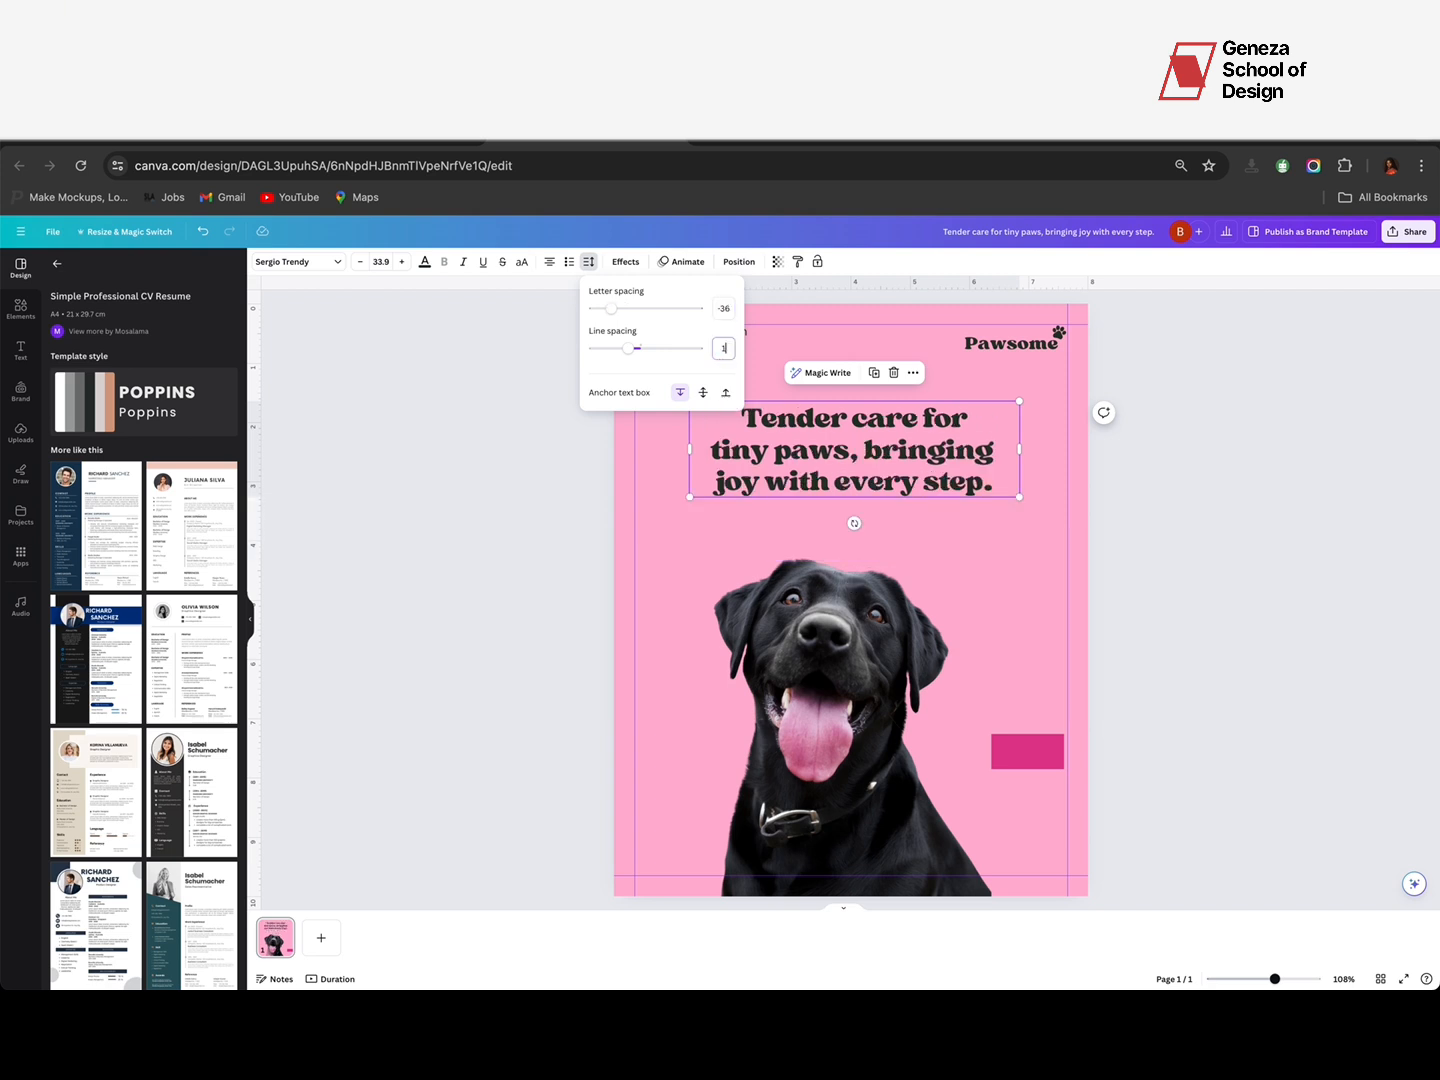
{"action": "type", "text": "1.09"}
{"action": "key", "text": "Return"}
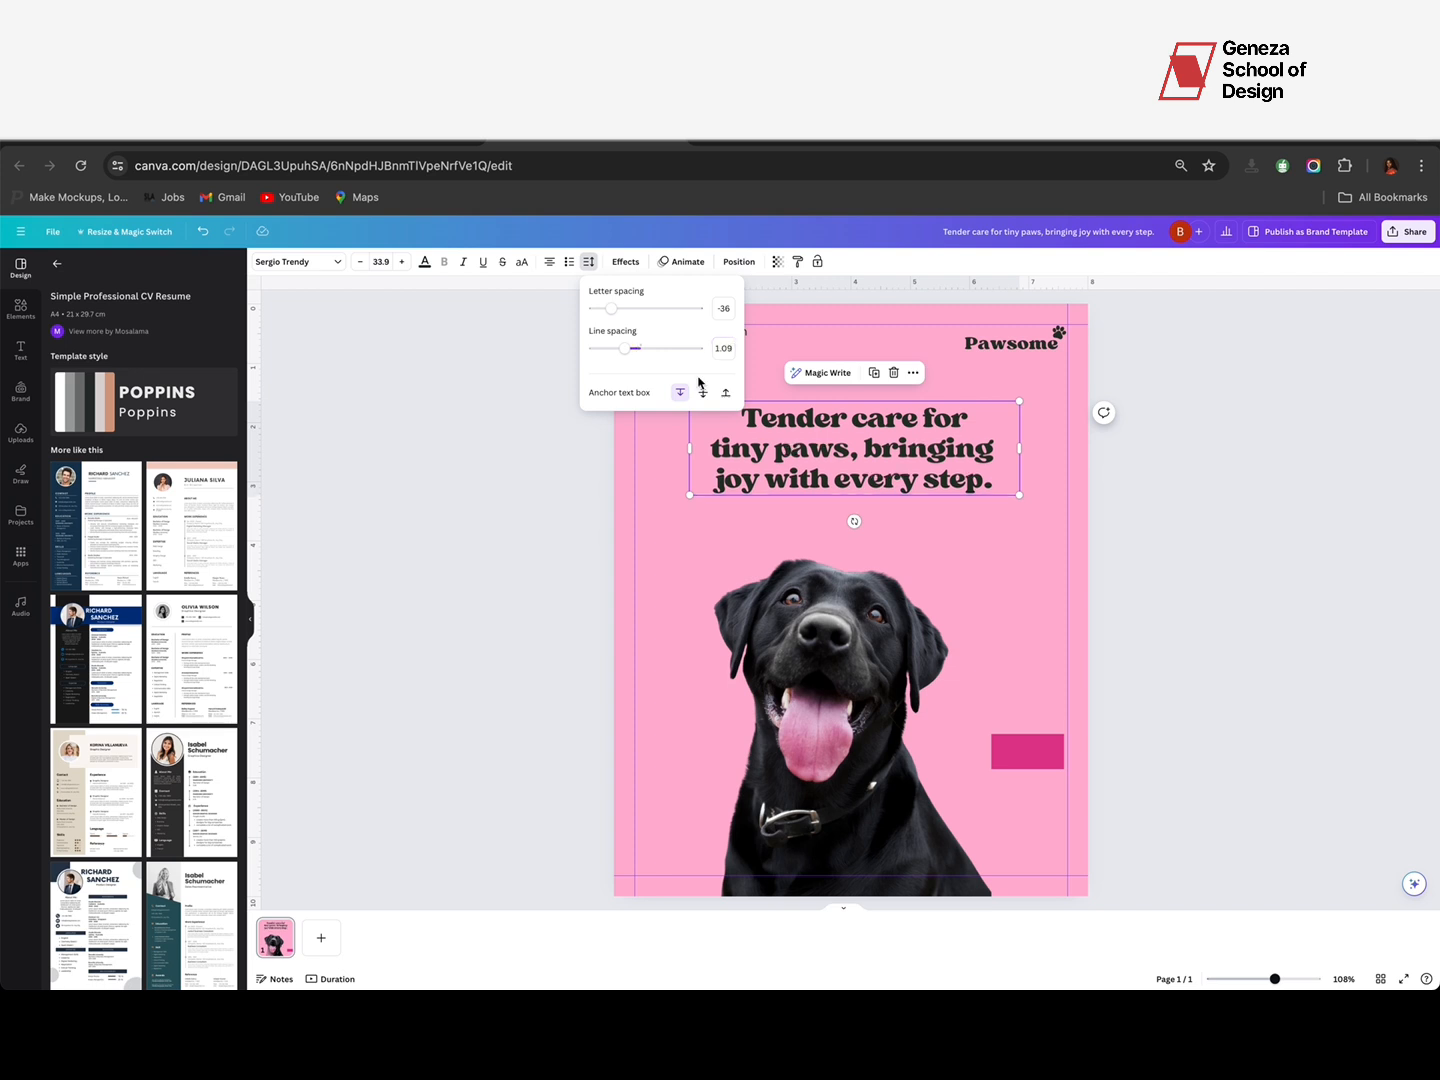
{"action": "key", "text": "Escape"}
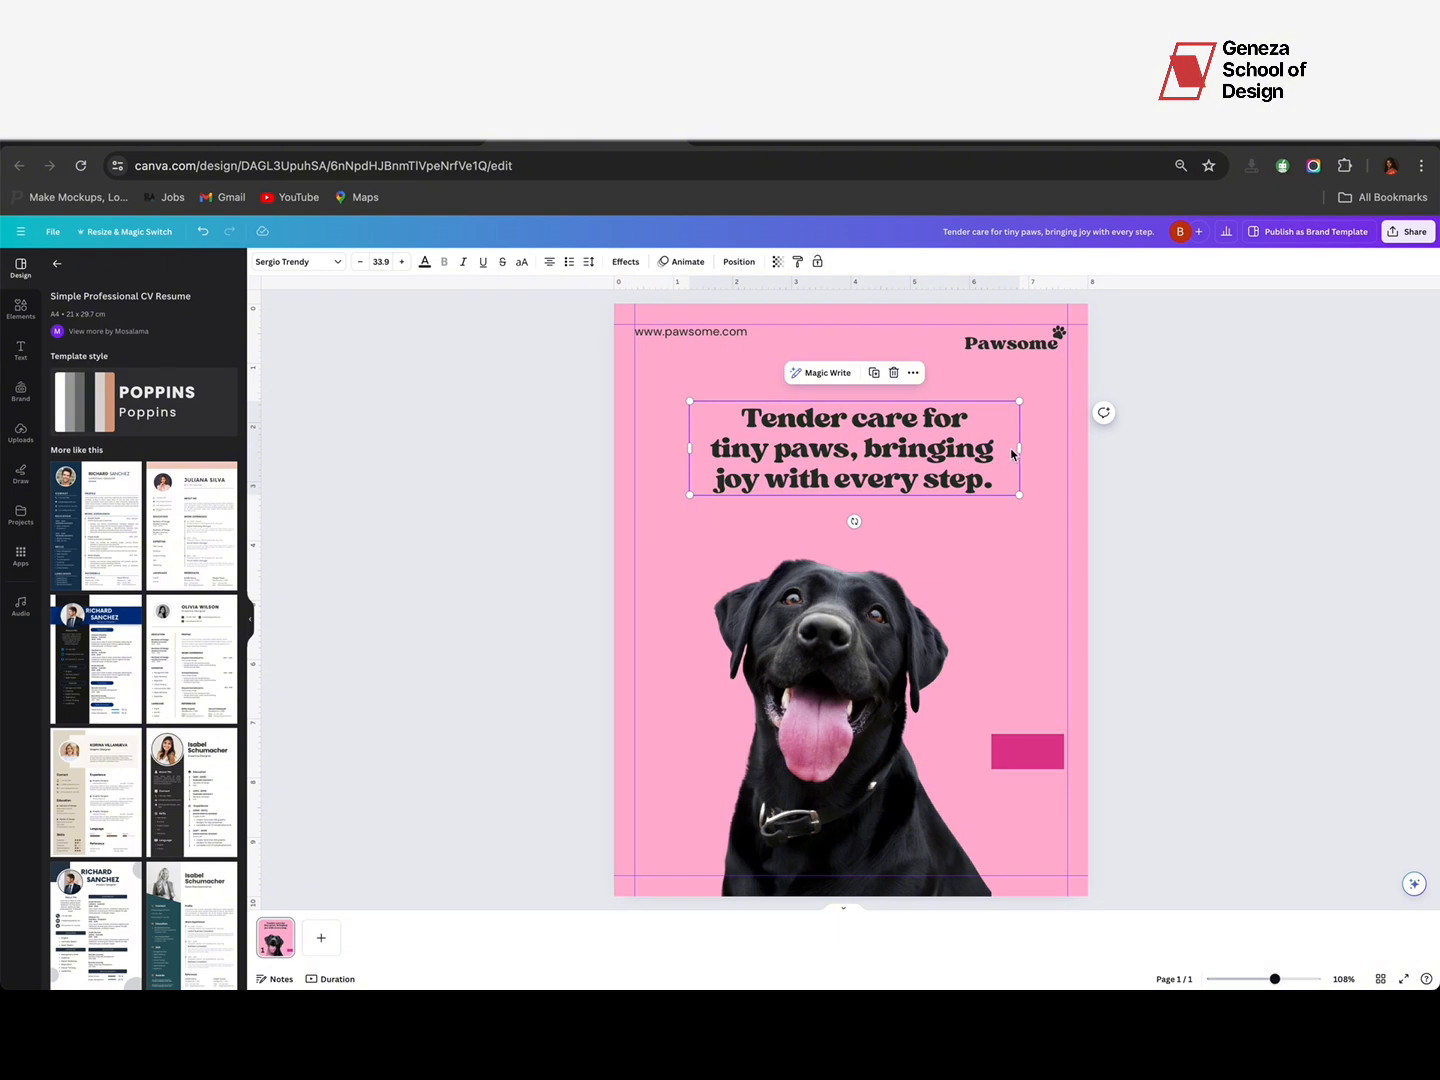
Step: Narrow the headline's text box to fit its lines and scale the text up to size 36.6
{"action": "left_click_drag", "start_coordinate": [1024, 453], "coordinate": [991, 454]}
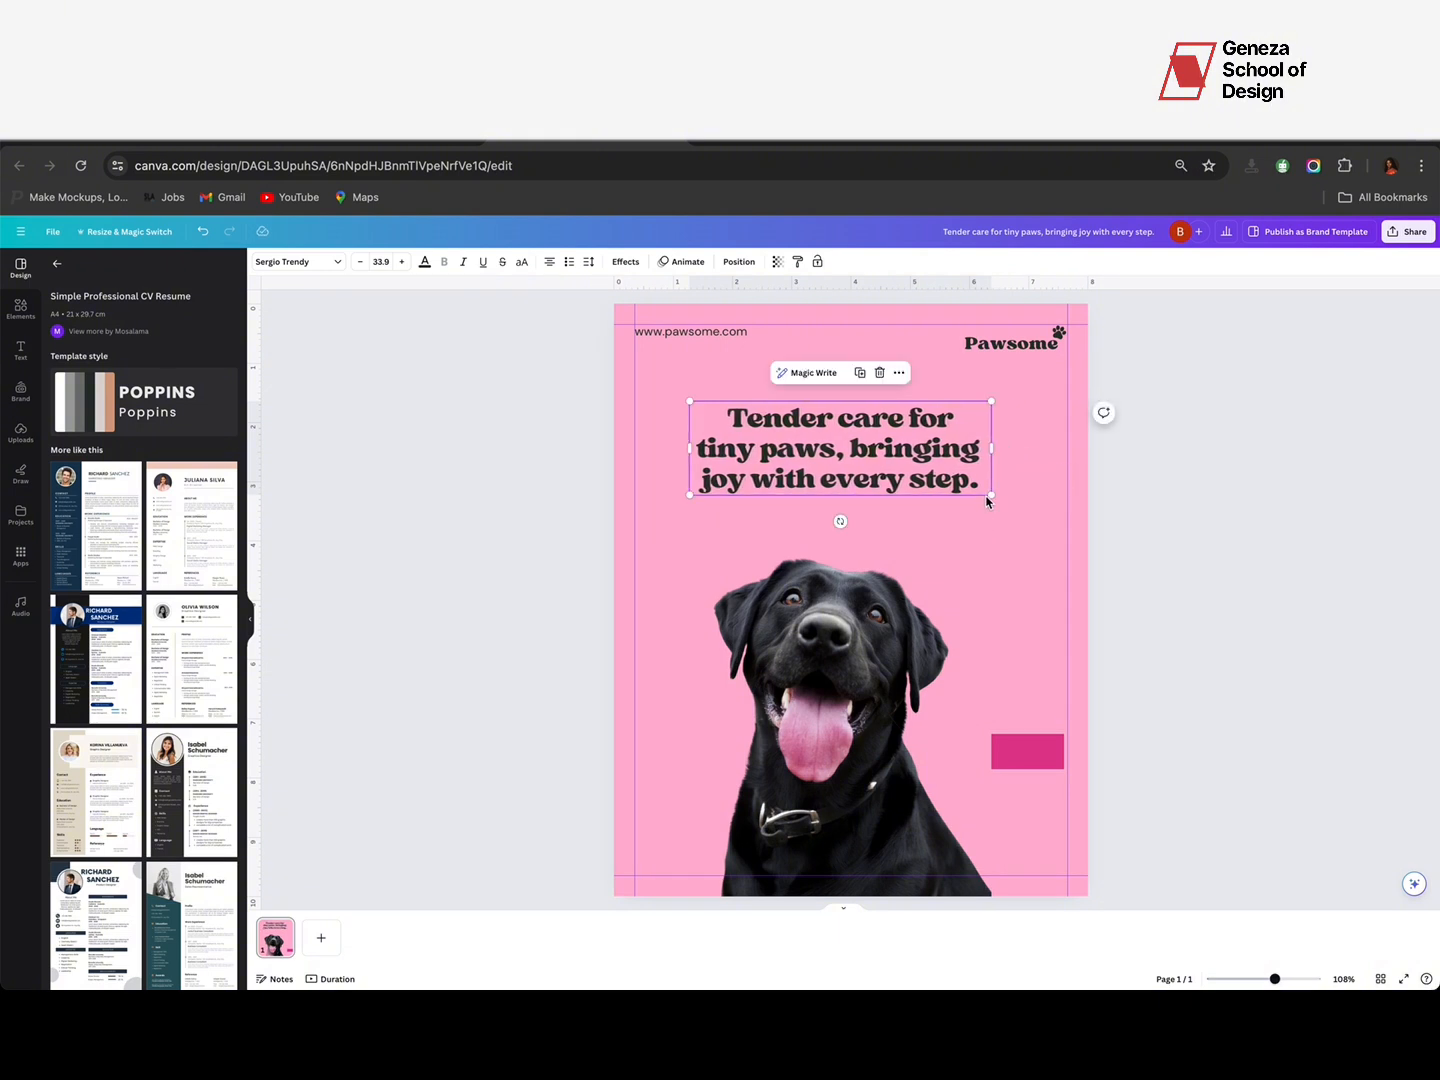
{"action": "left_click_drag", "start_coordinate": [991, 495], "coordinate": [1024, 507]}
{"action": "left_click_drag", "start_coordinate": [929, 464], "coordinate": [921, 462]}
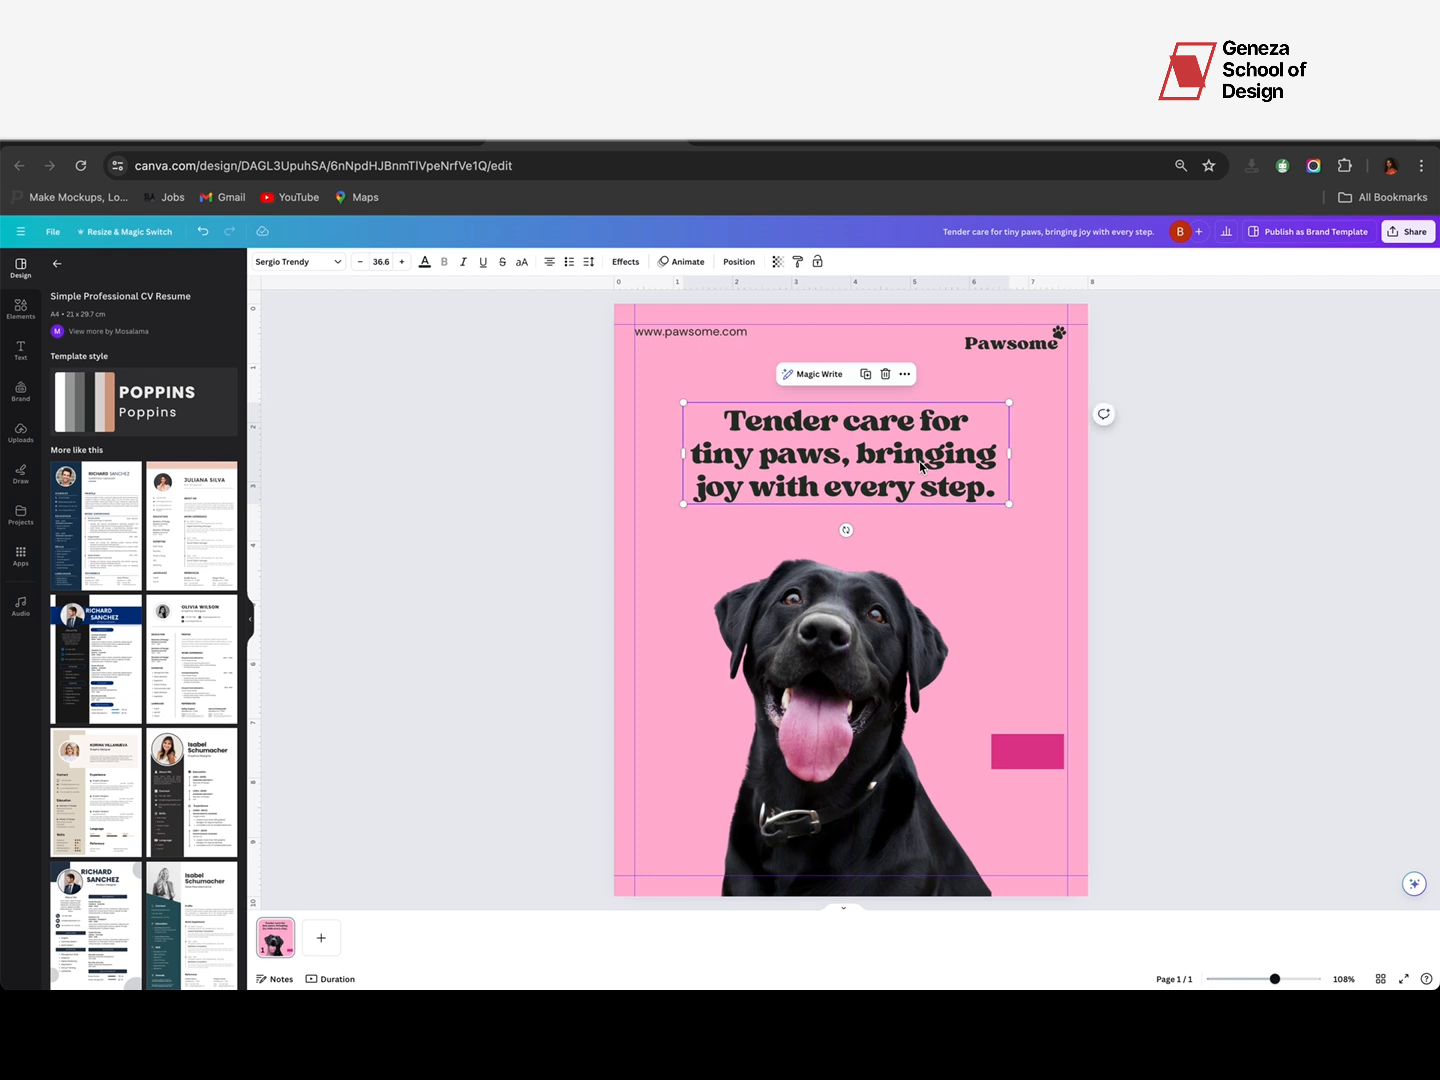
Step: Enlarge the headline to size 44.8 and centre it horizontally between the side margins above the dog
{"action": "left_click_drag", "start_coordinate": [1010, 503], "coordinate": [1045, 517]}
{"action": "left_click_drag", "start_coordinate": [951, 467], "coordinate": [932, 463]}
{"action": "left_click_drag", "start_coordinate": [1024, 510], "coordinate": [1060, 522]}
{"action": "left_click_drag", "start_coordinate": [940, 487], "coordinate": [929, 474]}
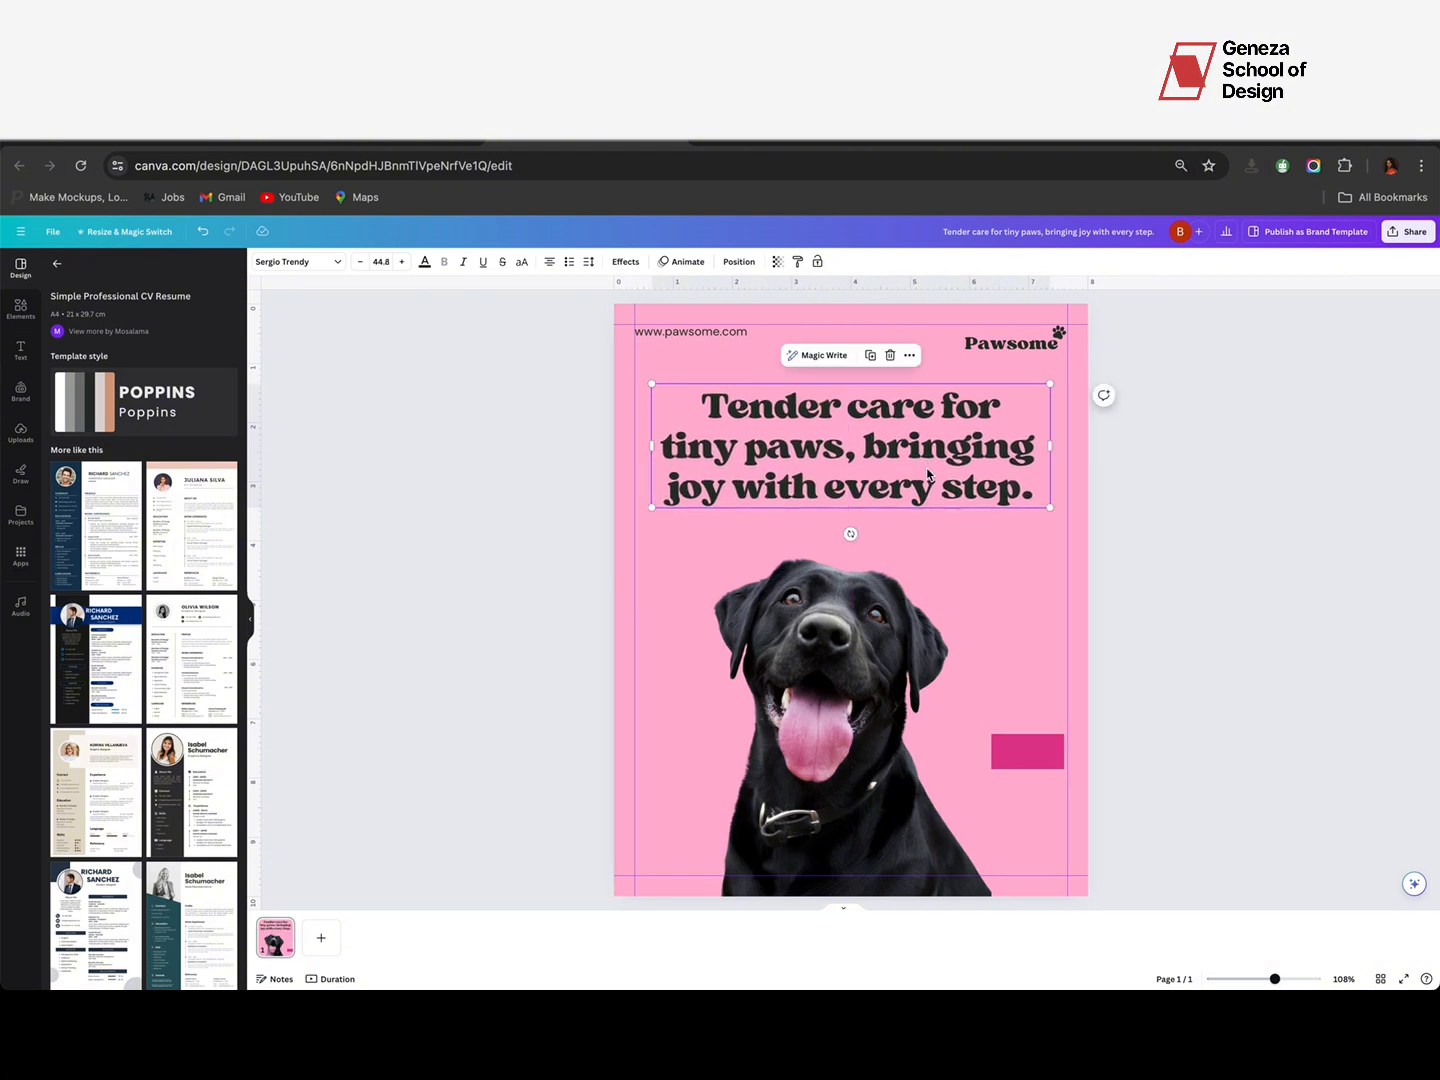
Step: Recolour the headline text with the dark pink document colour that matches the rectangle beside the dog
{"action": "left_click", "coordinate": [1135, 563]}
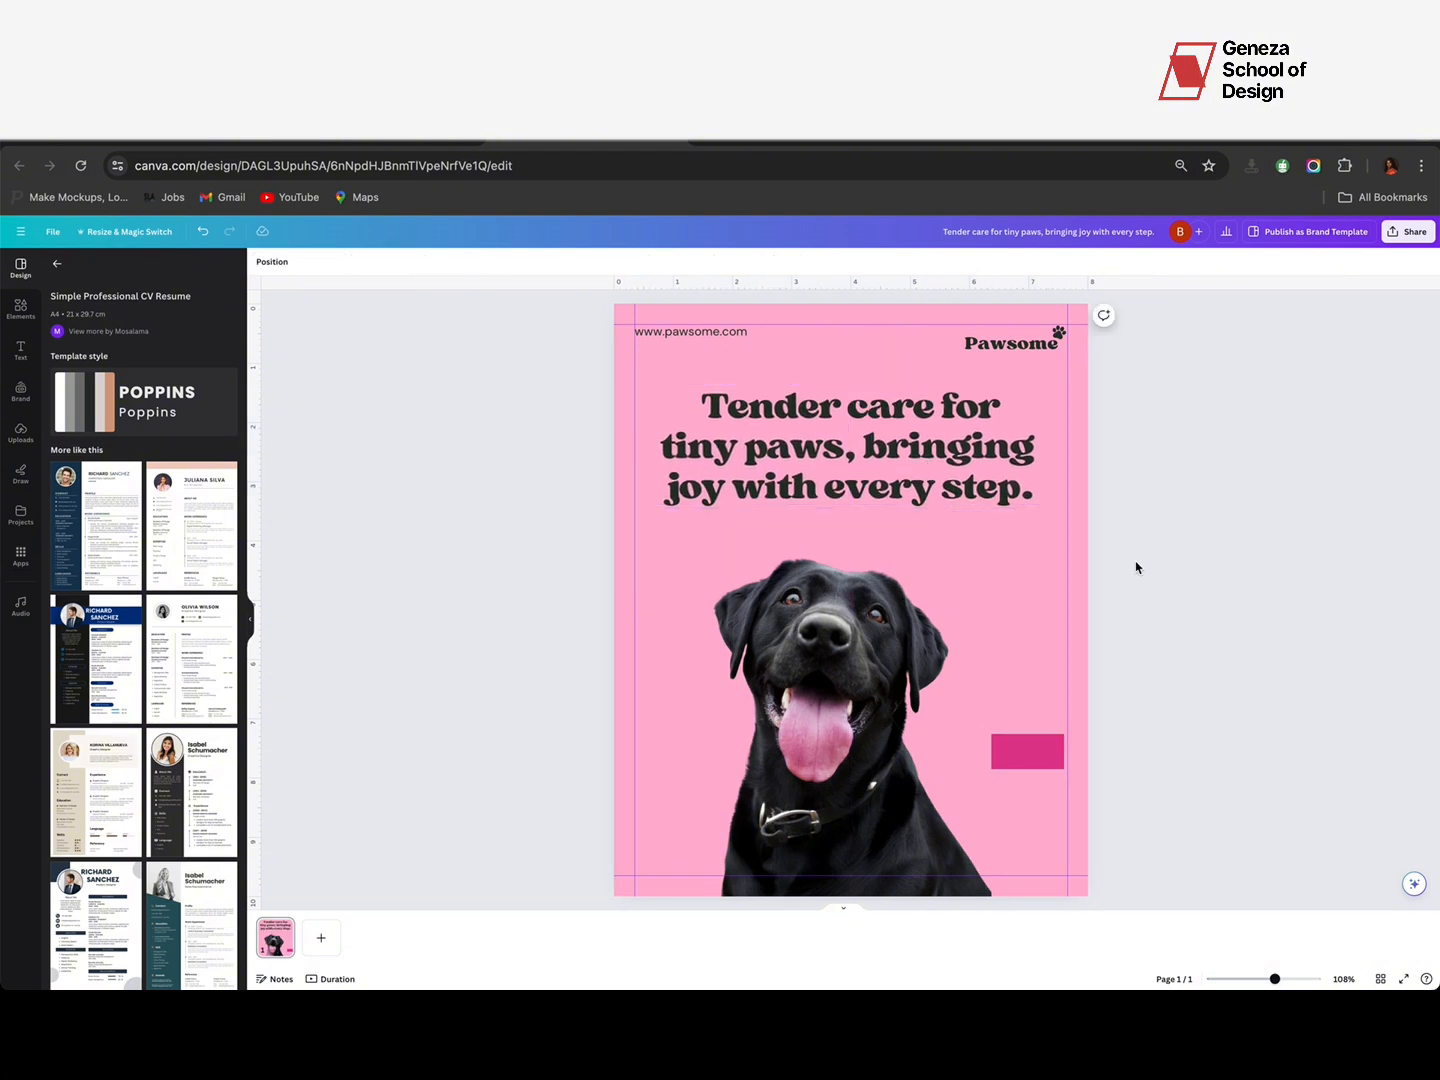
{"action": "left_click", "coordinate": [955, 457]}
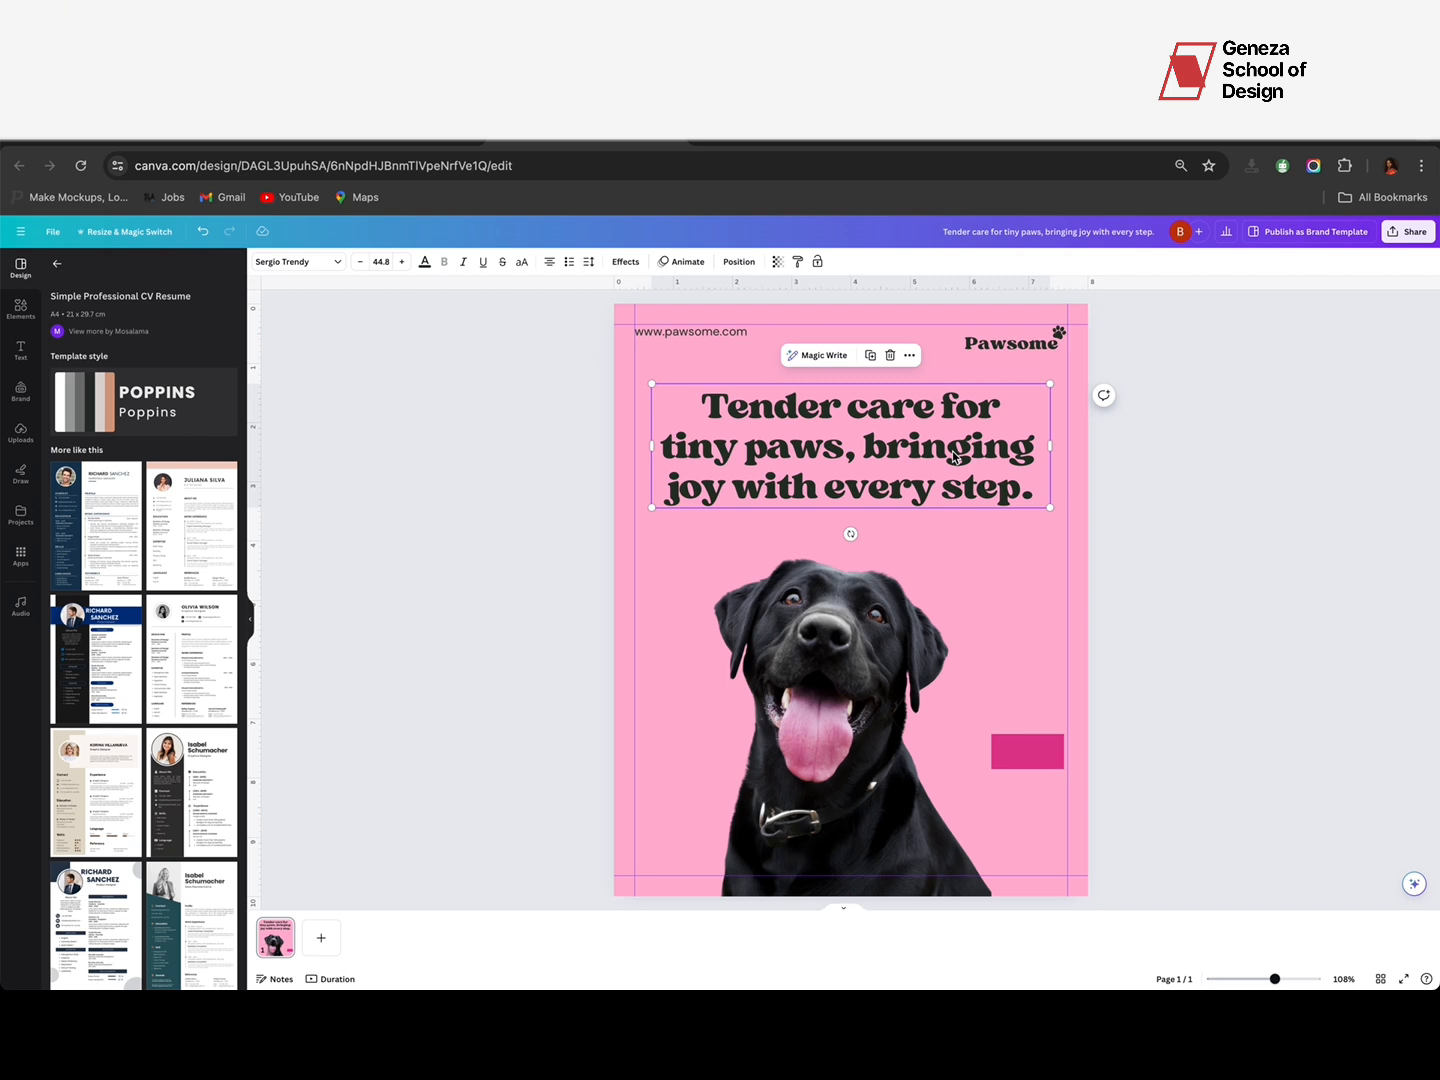
{"action": "left_click", "coordinate": [953, 455]}
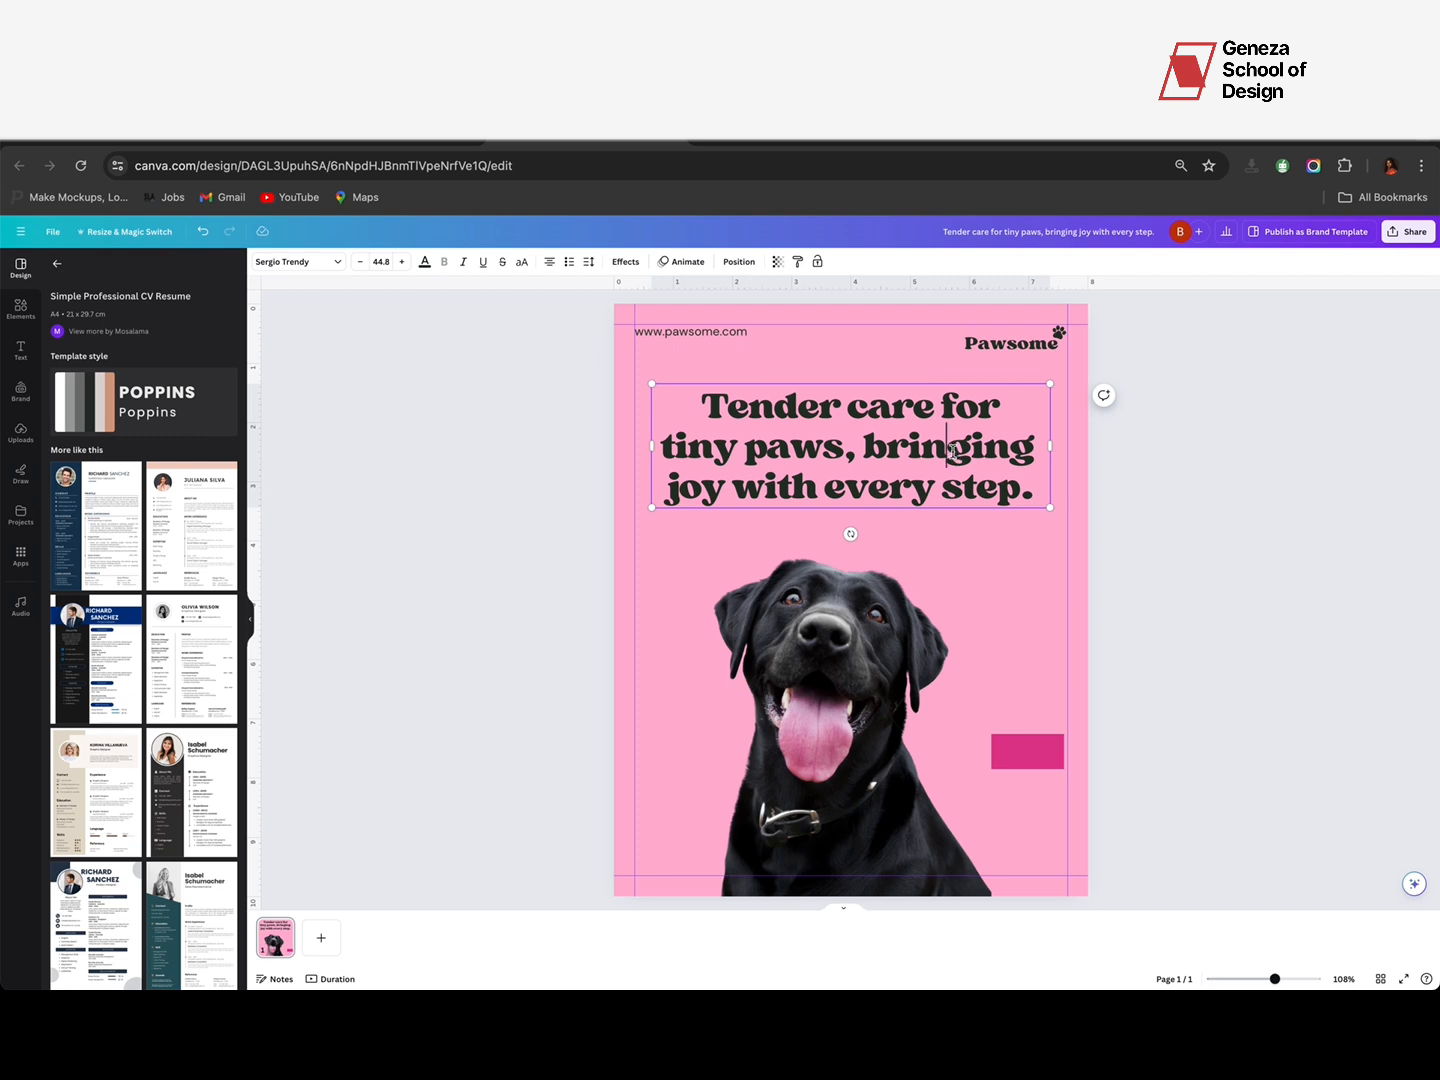
{"action": "left_click", "coordinate": [693, 607]}
{"action": "left_click", "coordinate": [781, 450]}
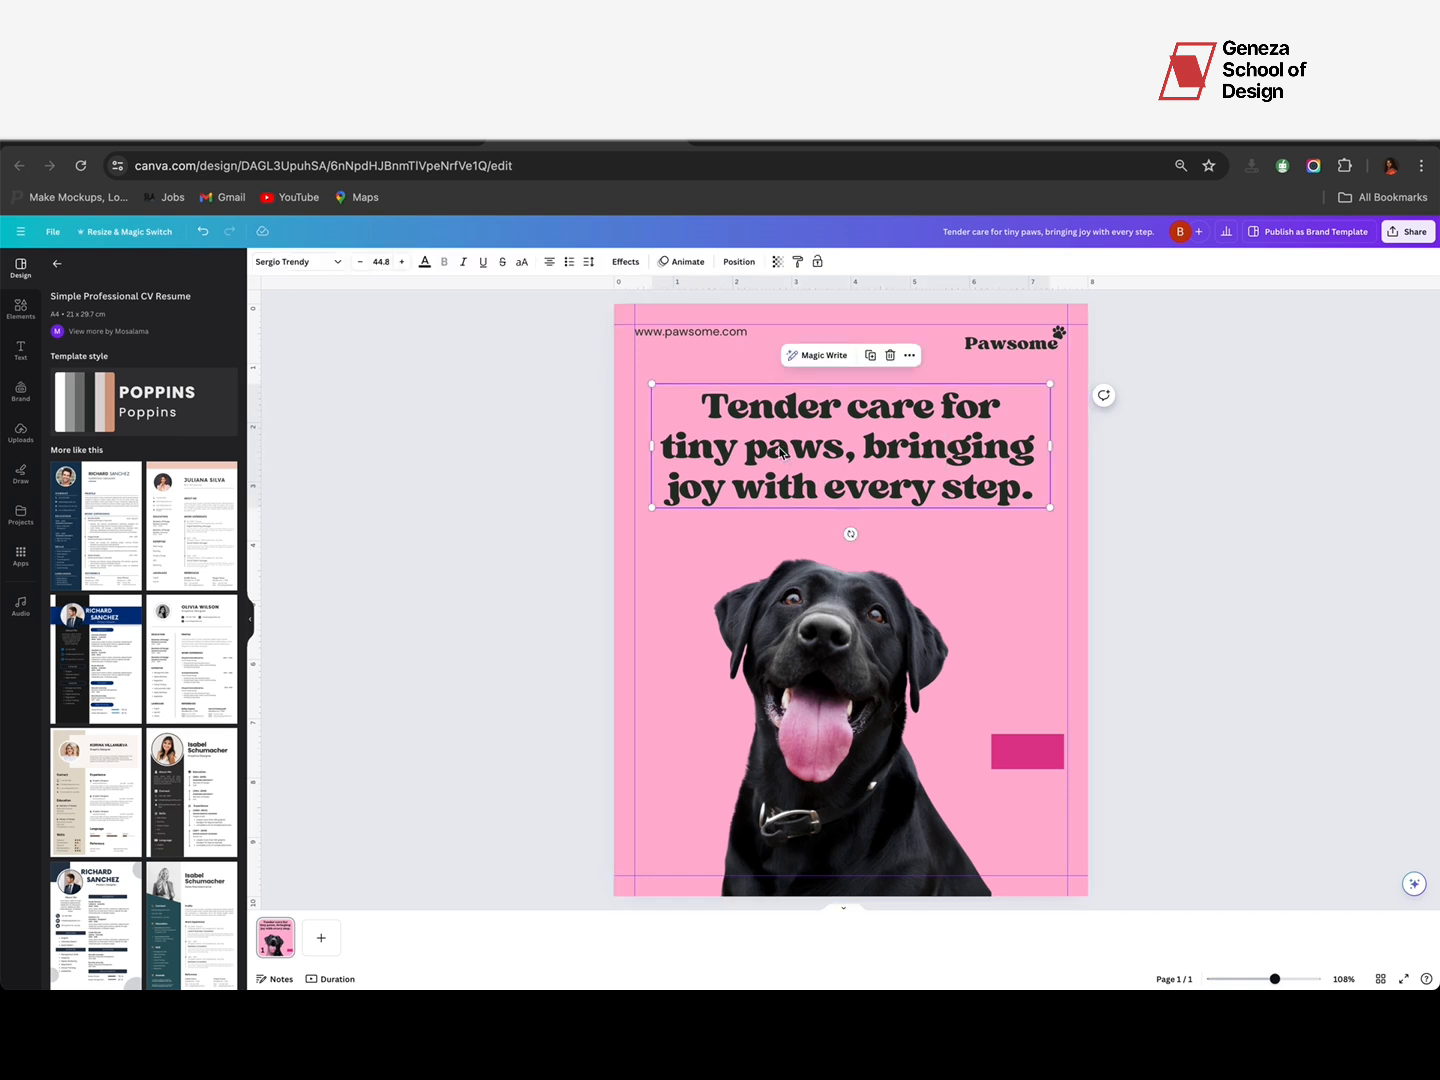
{"action": "left_click", "coordinate": [424, 263]}
{"action": "left_click", "coordinate": [162, 337]}
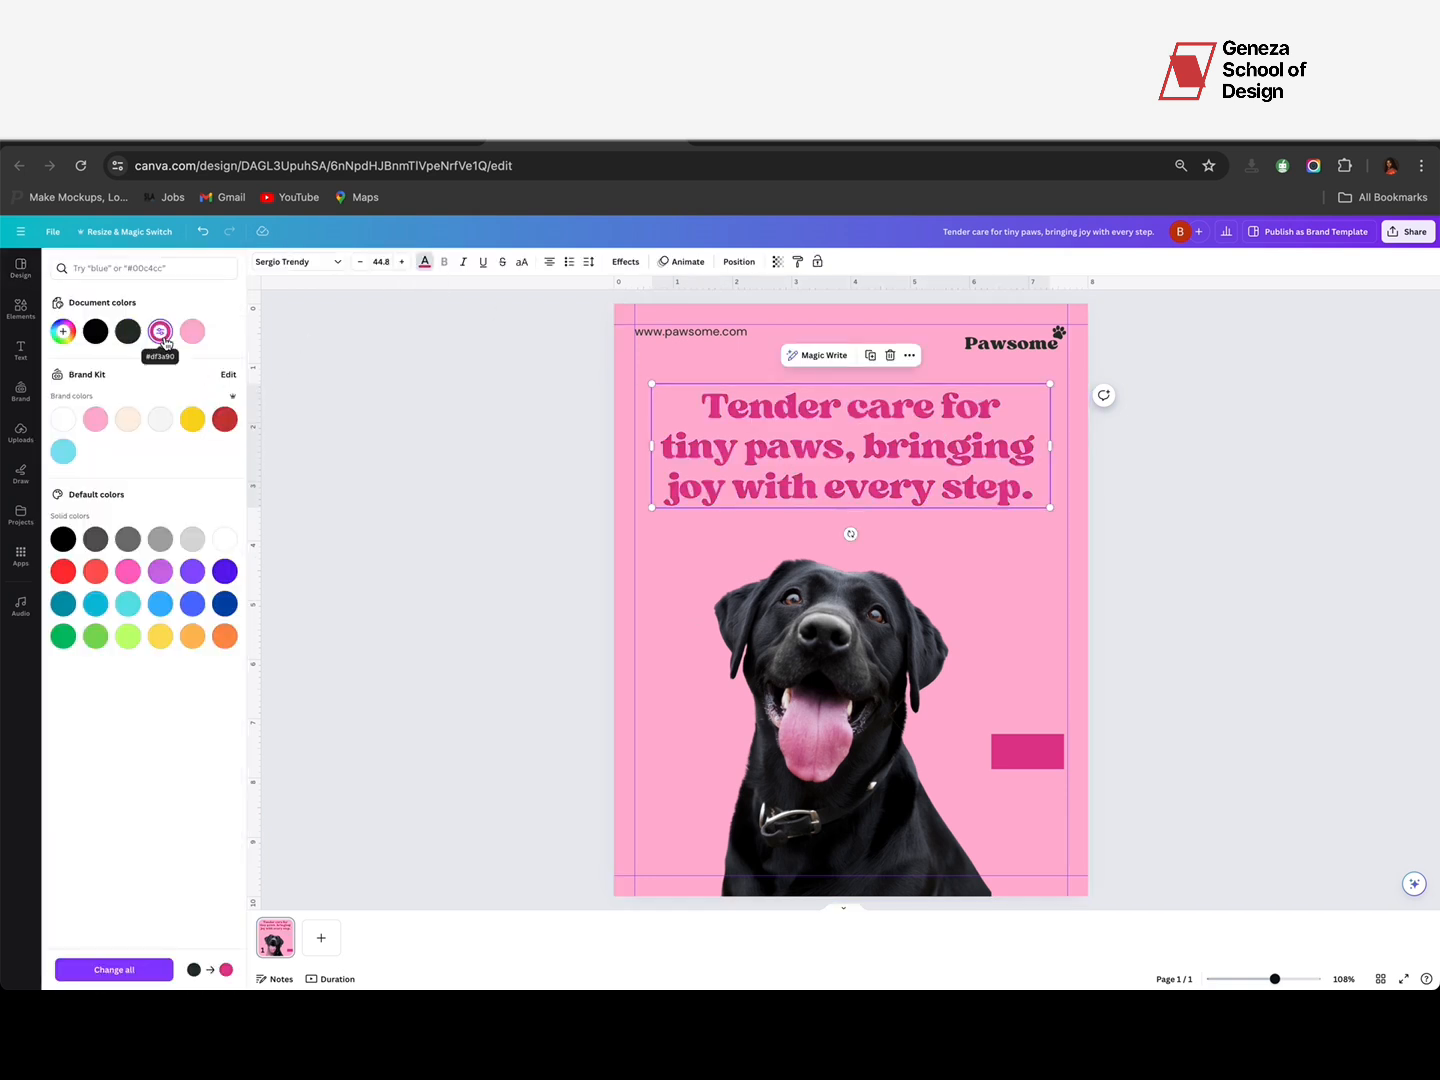
{"action": "left_click", "coordinate": [561, 459]}
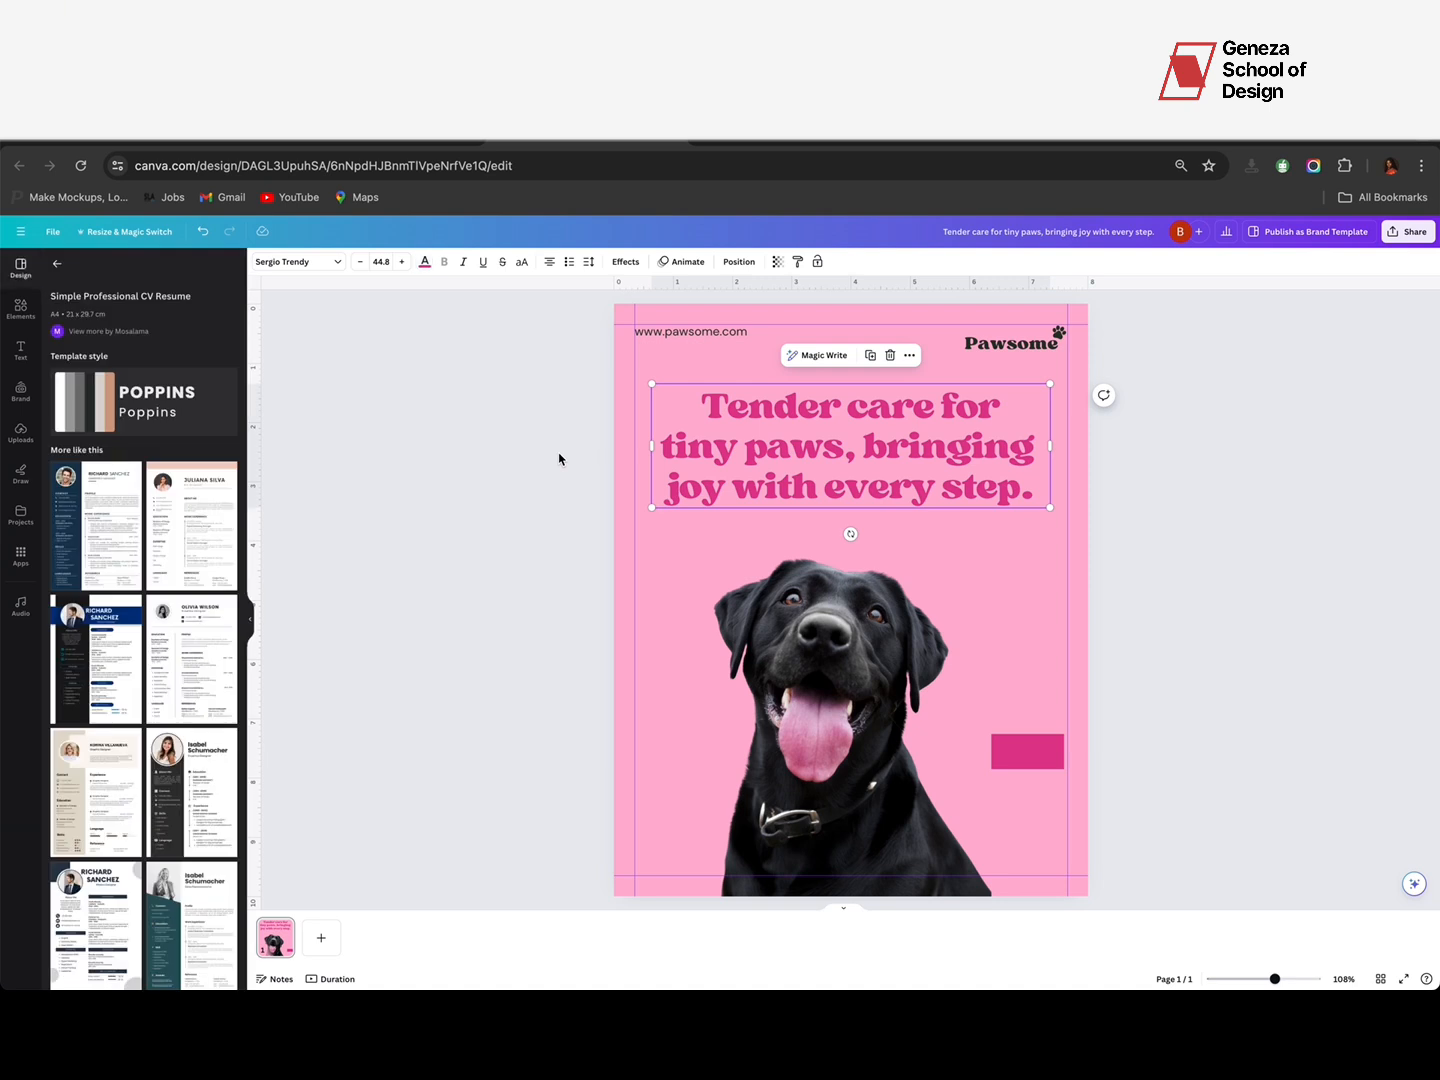
{"action": "left_click", "coordinate": [1015, 597]}
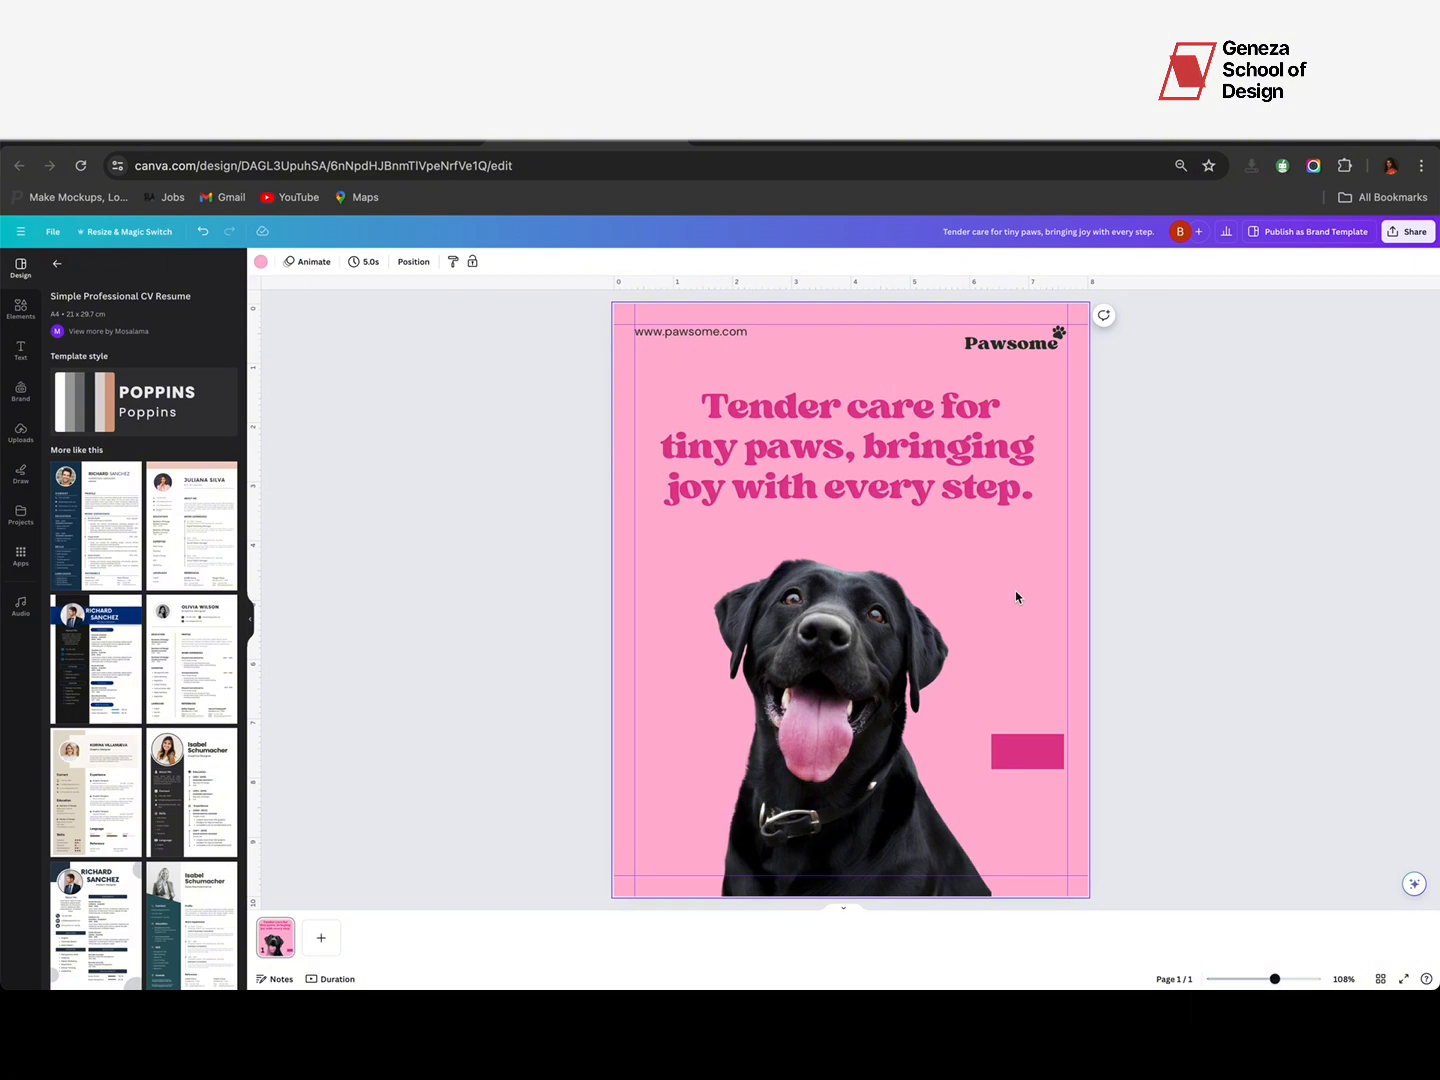
Step: Make the web address bold at size 14.8 and widen its text box so it fits on one line
{"action": "left_click", "coordinate": [727, 335]}
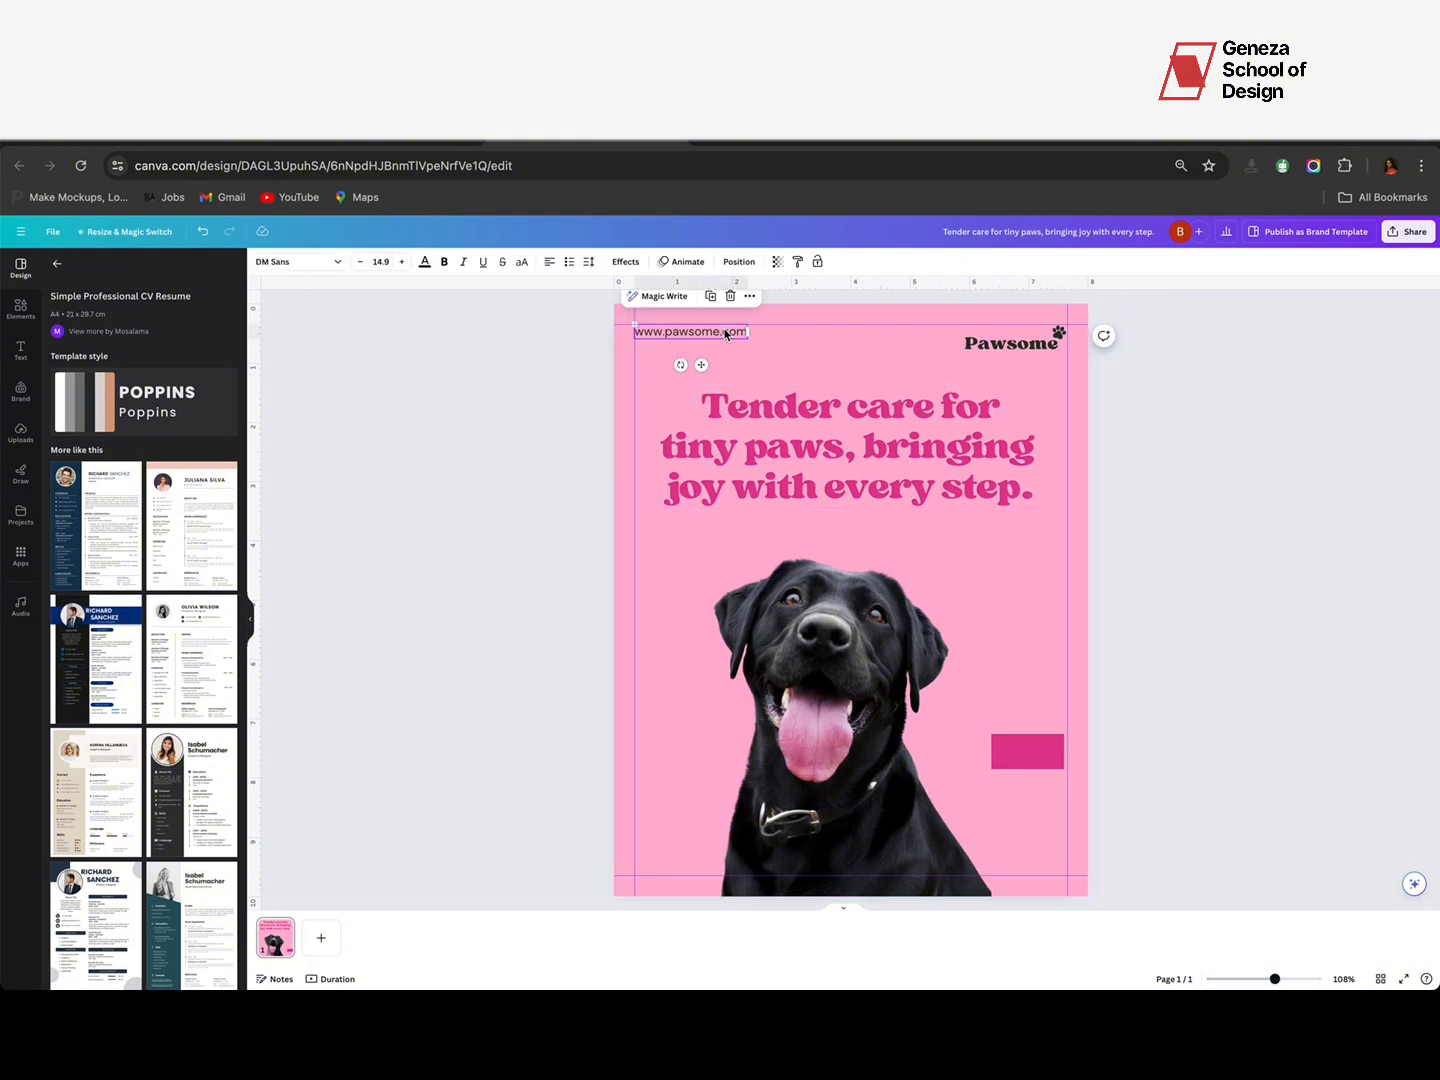
{"action": "left_click", "coordinate": [445, 262]}
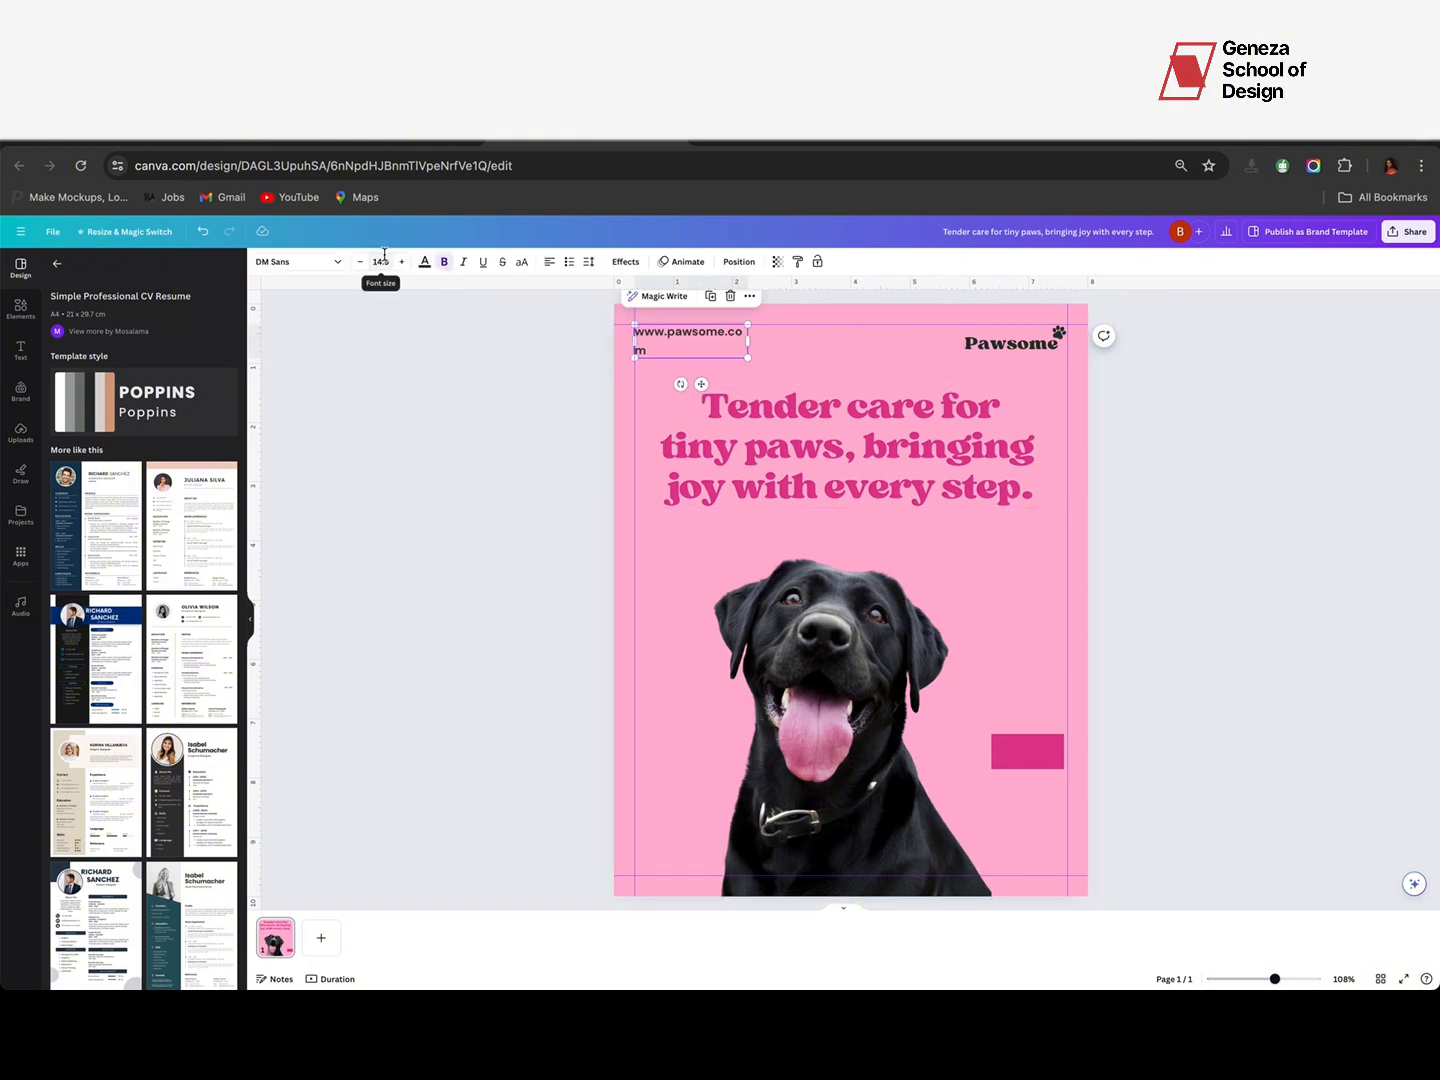
{"action": "left_click", "coordinate": [383, 258]}
{"action": "type", "text": "1"}
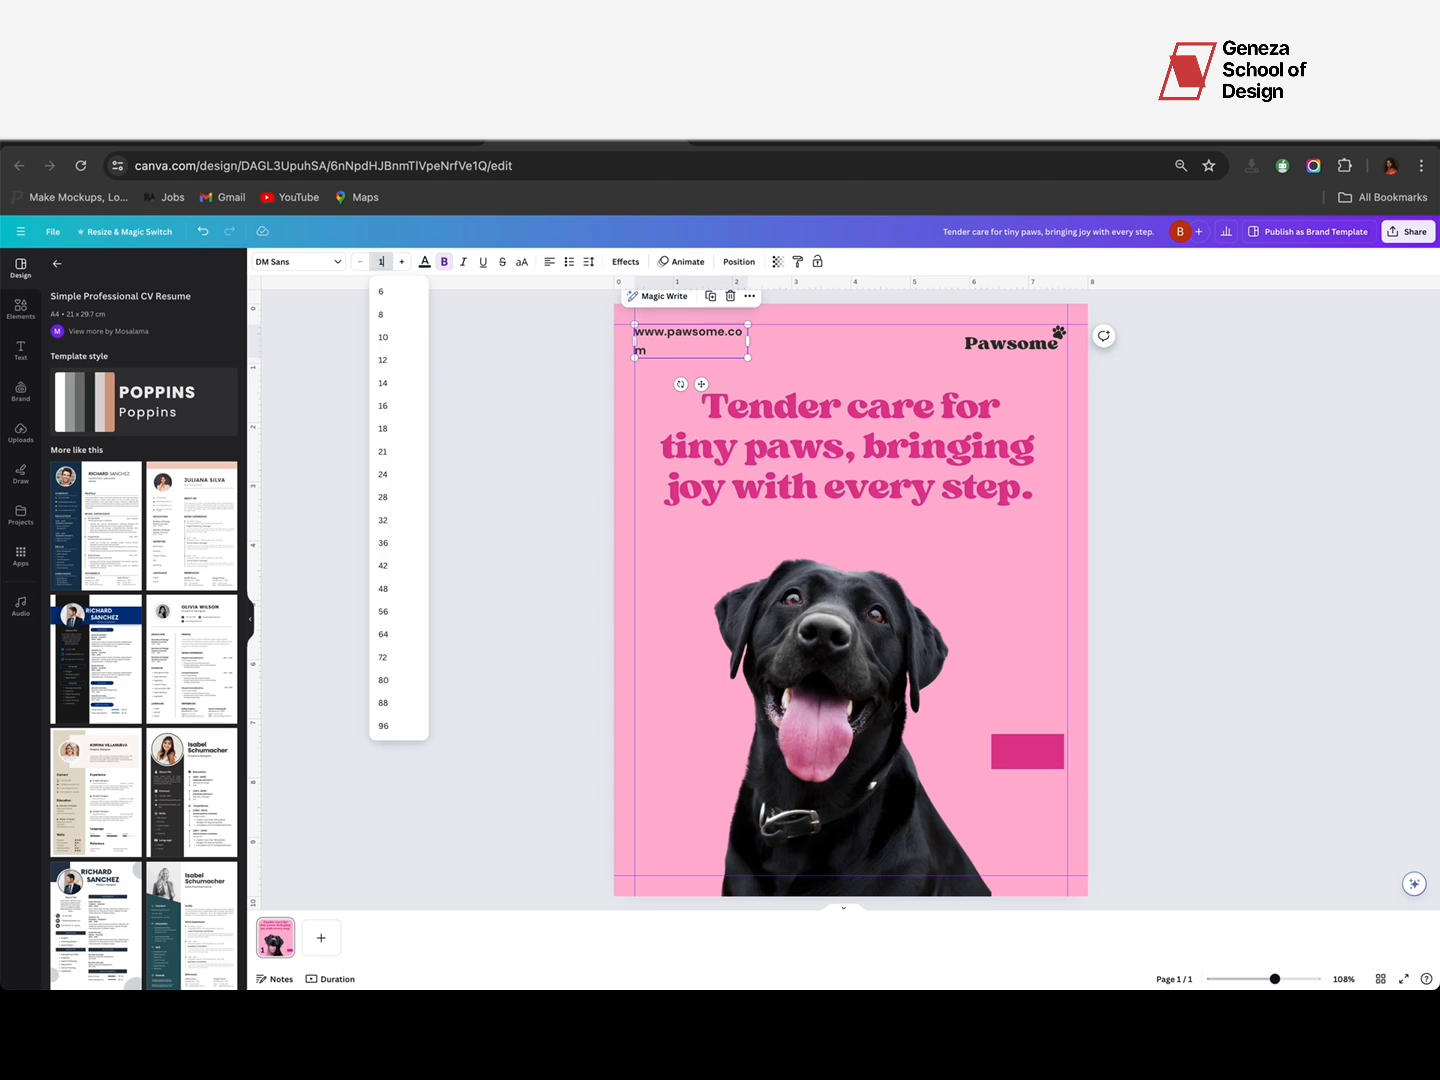
{"action": "type", "text": "4.8"}
{"action": "key", "text": "Return"}
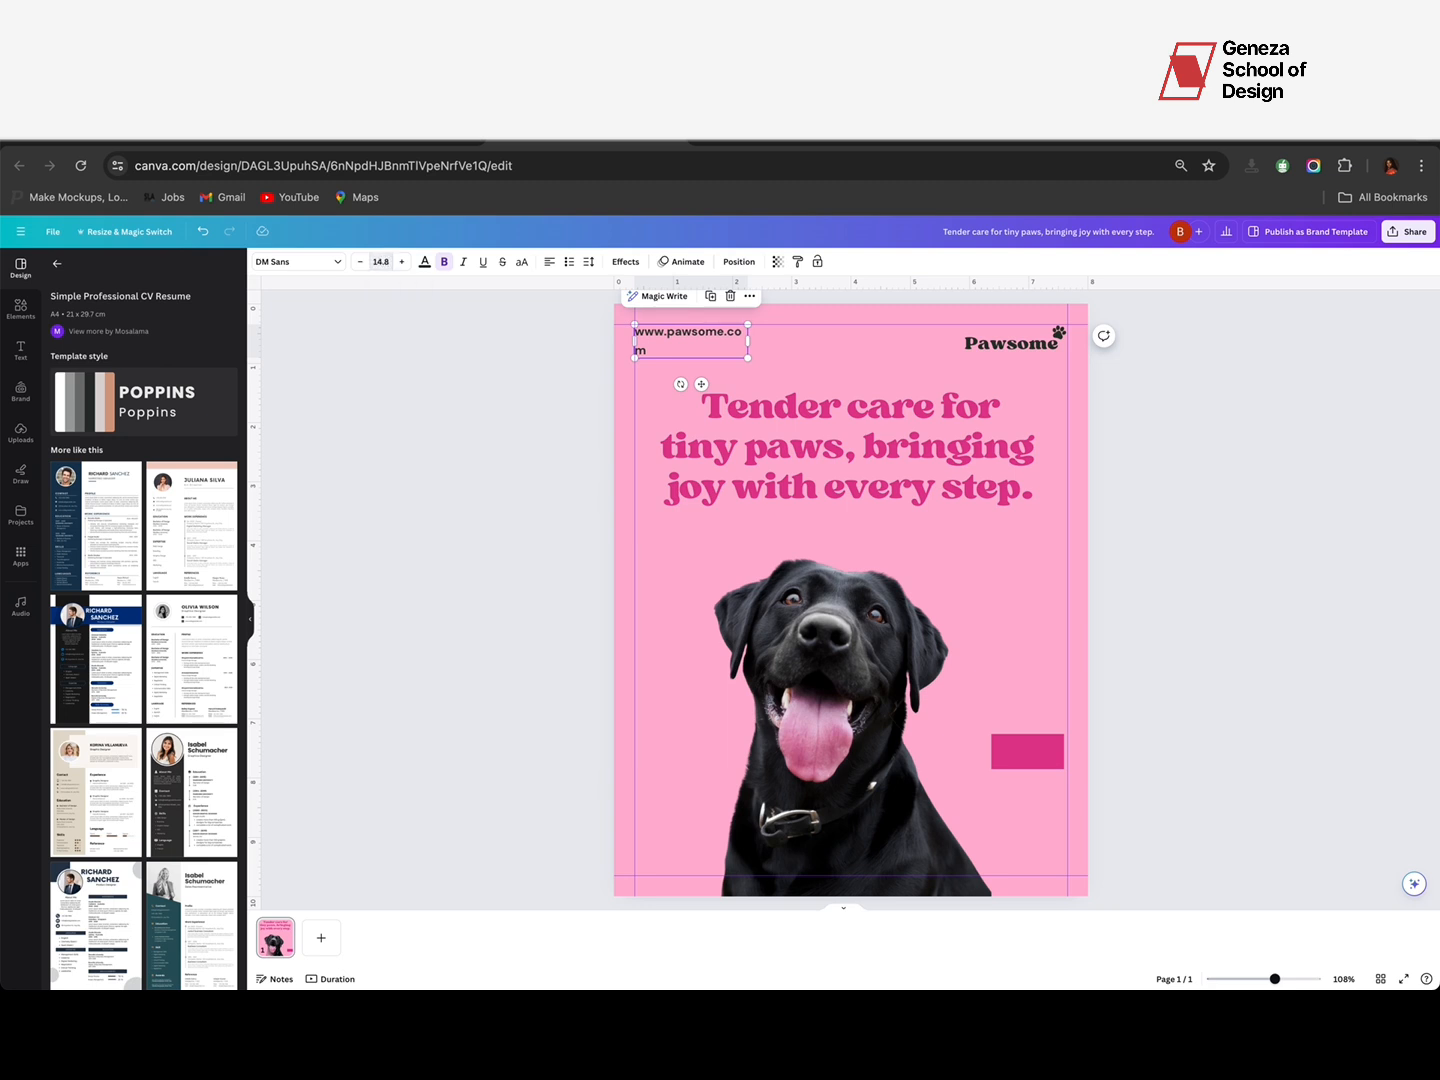
{"action": "left_click_drag", "start_coordinate": [763, 334], "coordinate": [761, 331]}
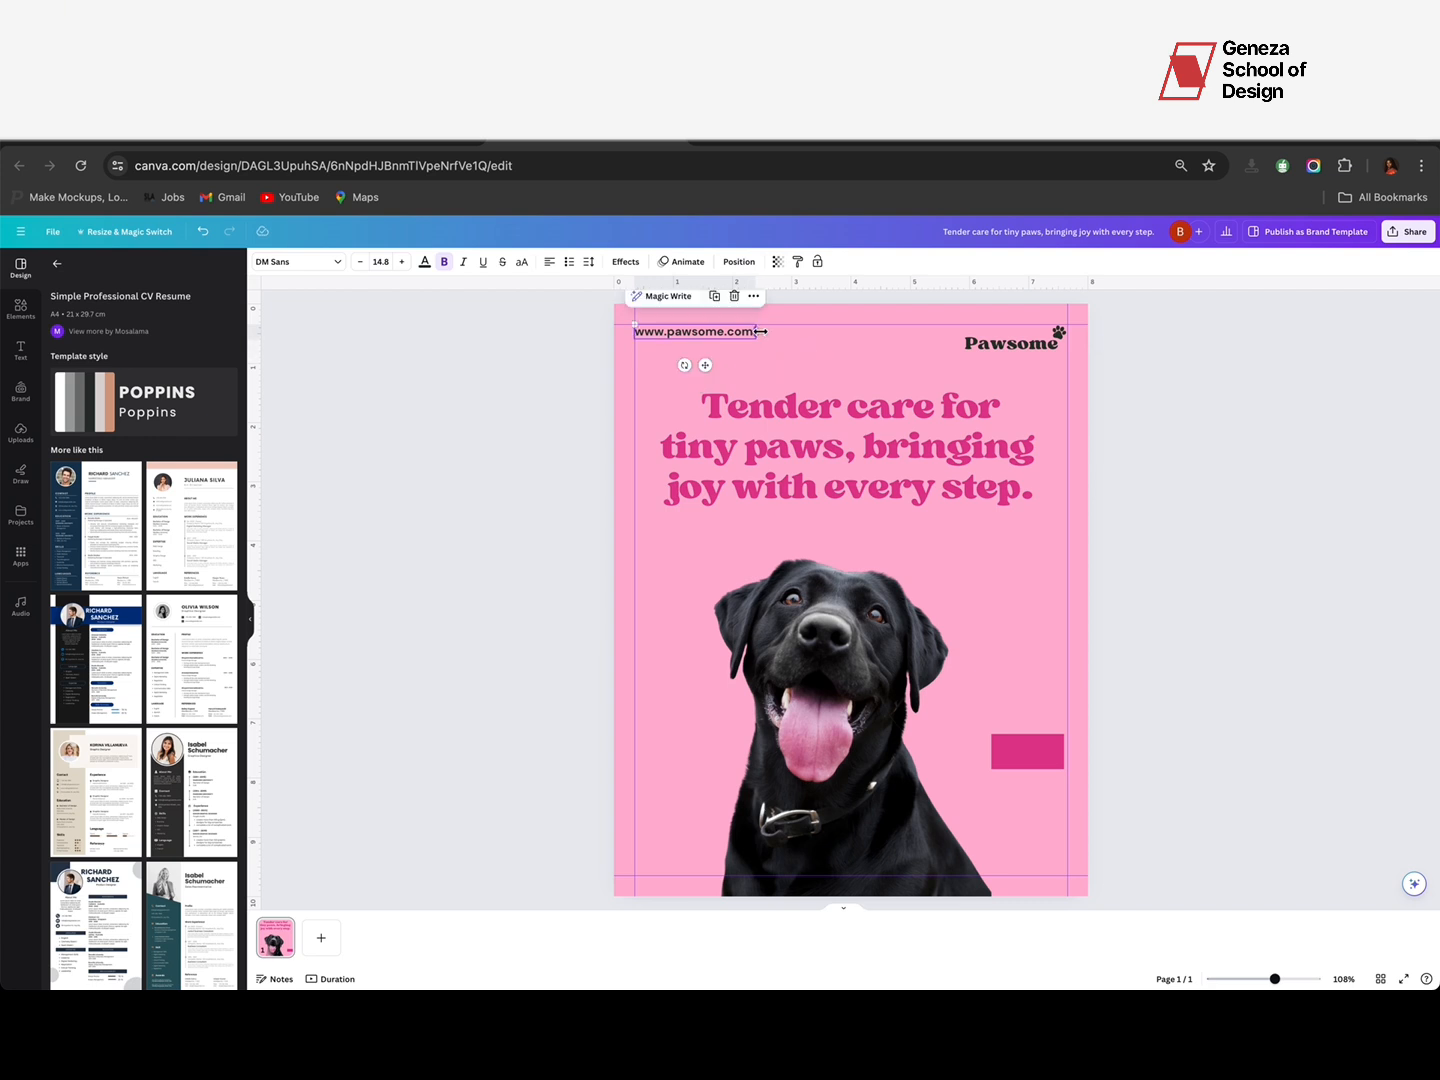
Step: Add a horizontal guide at about 0.8 in along the logo's base and lower the web address level with the logo
{"action": "left_click", "coordinate": [599, 354]}
{"action": "key", "text": "shift+r"}
{"action": "key", "text": "shift+r"}
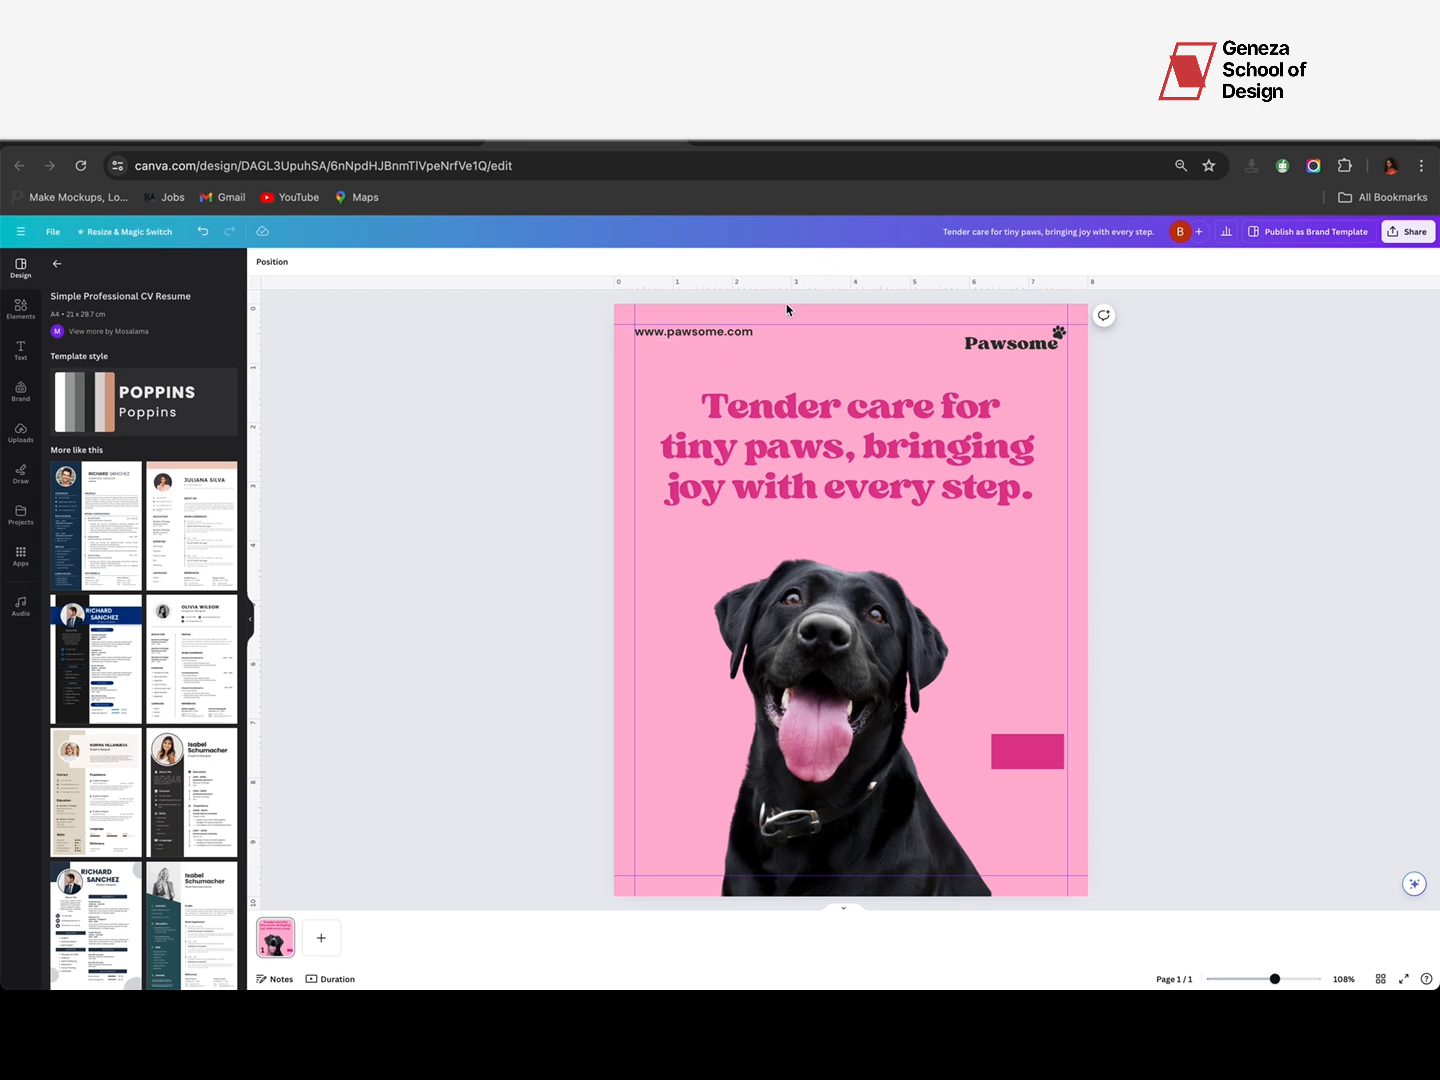
{"action": "left_click_drag", "start_coordinate": [788, 287], "coordinate": [718, 344]}
{"action": "left_click", "coordinate": [719, 342]}
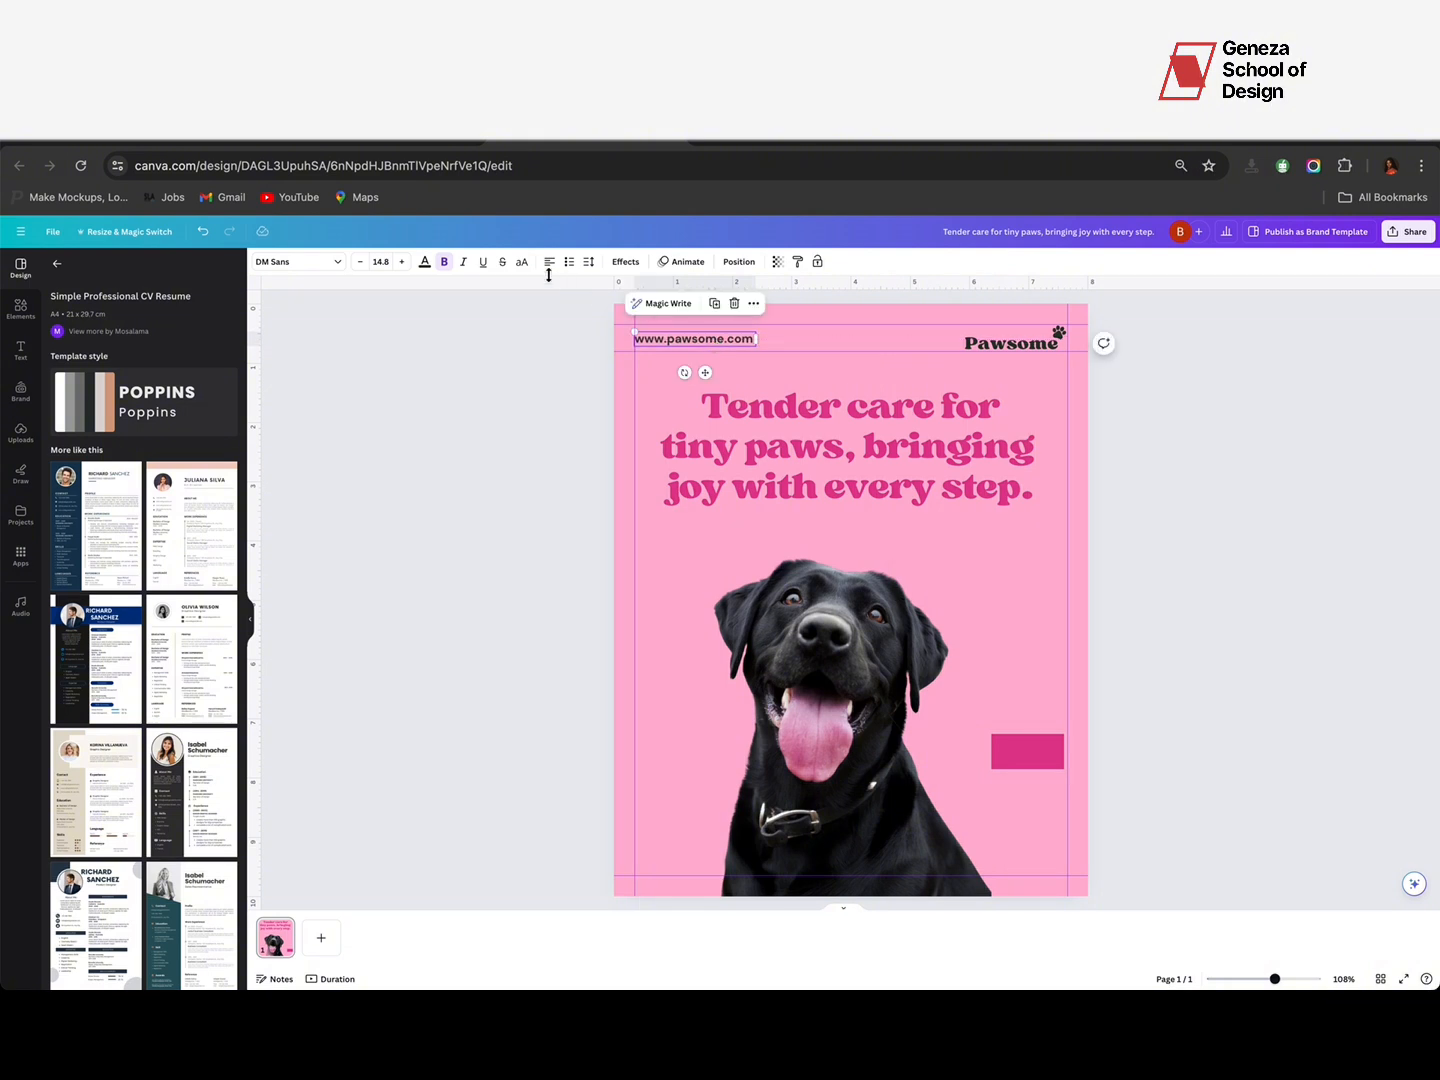
Step: Recolour the web address with the same dark pink as the headline
{"action": "left_click", "coordinate": [424, 261]}
{"action": "left_click", "coordinate": [160, 330]}
{"action": "left_click", "coordinate": [383, 445]}
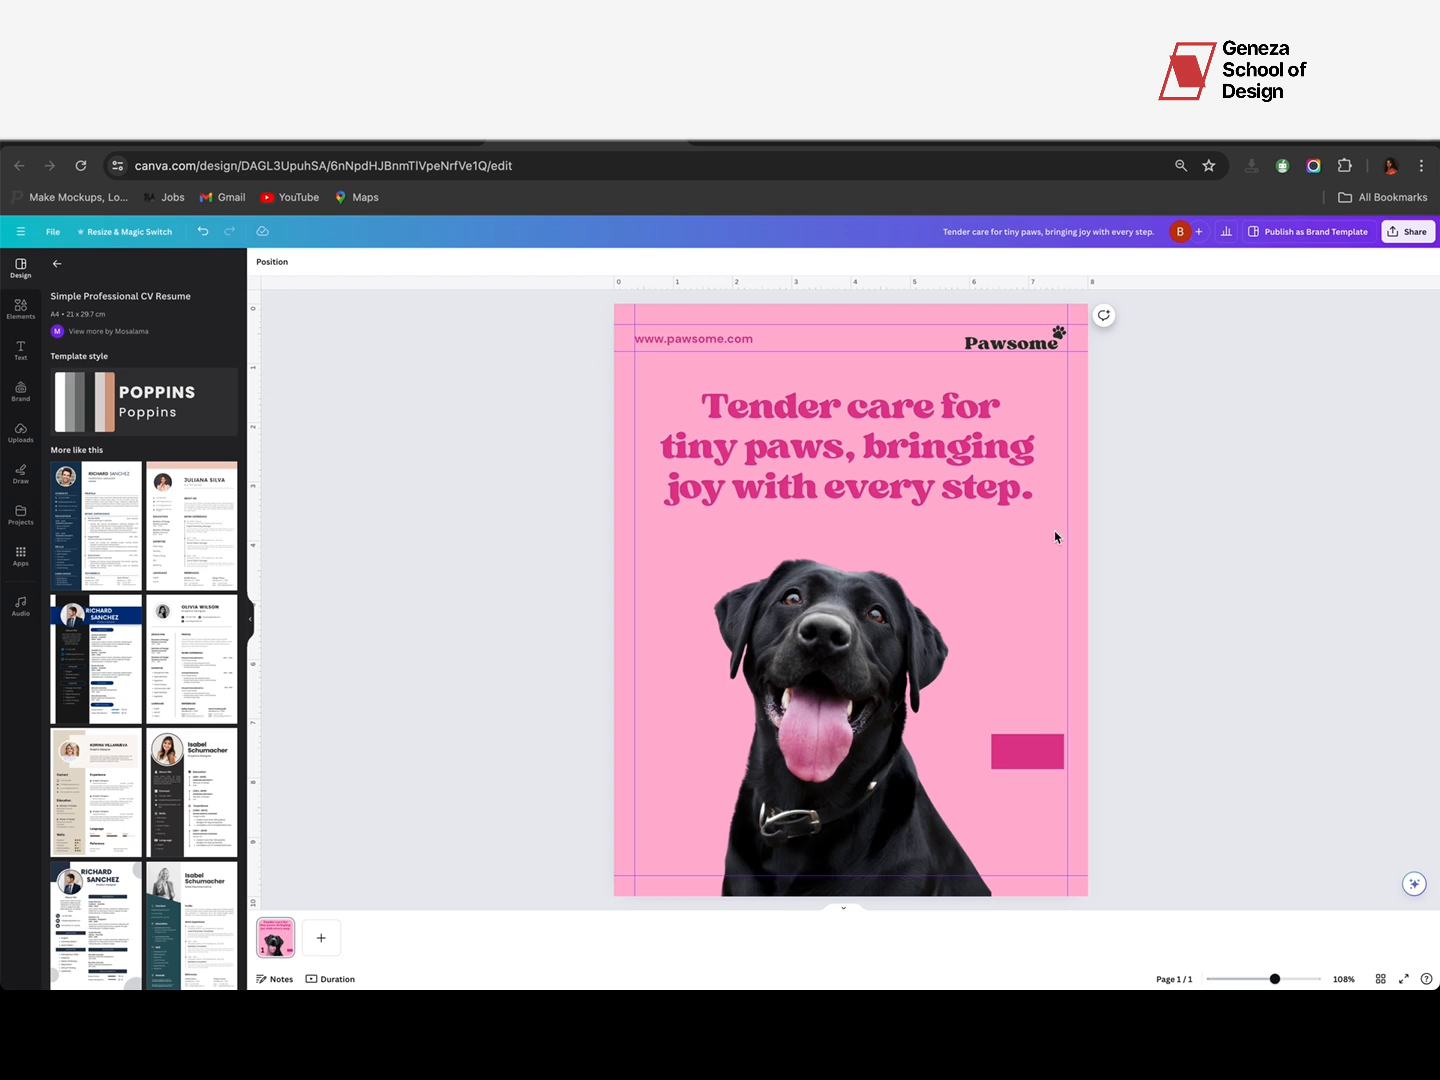
Step: Fine-tune the web address so it sits on the left margin guide, vertically centred between the two upper guides
{"action": "left_click", "coordinate": [685, 337]}
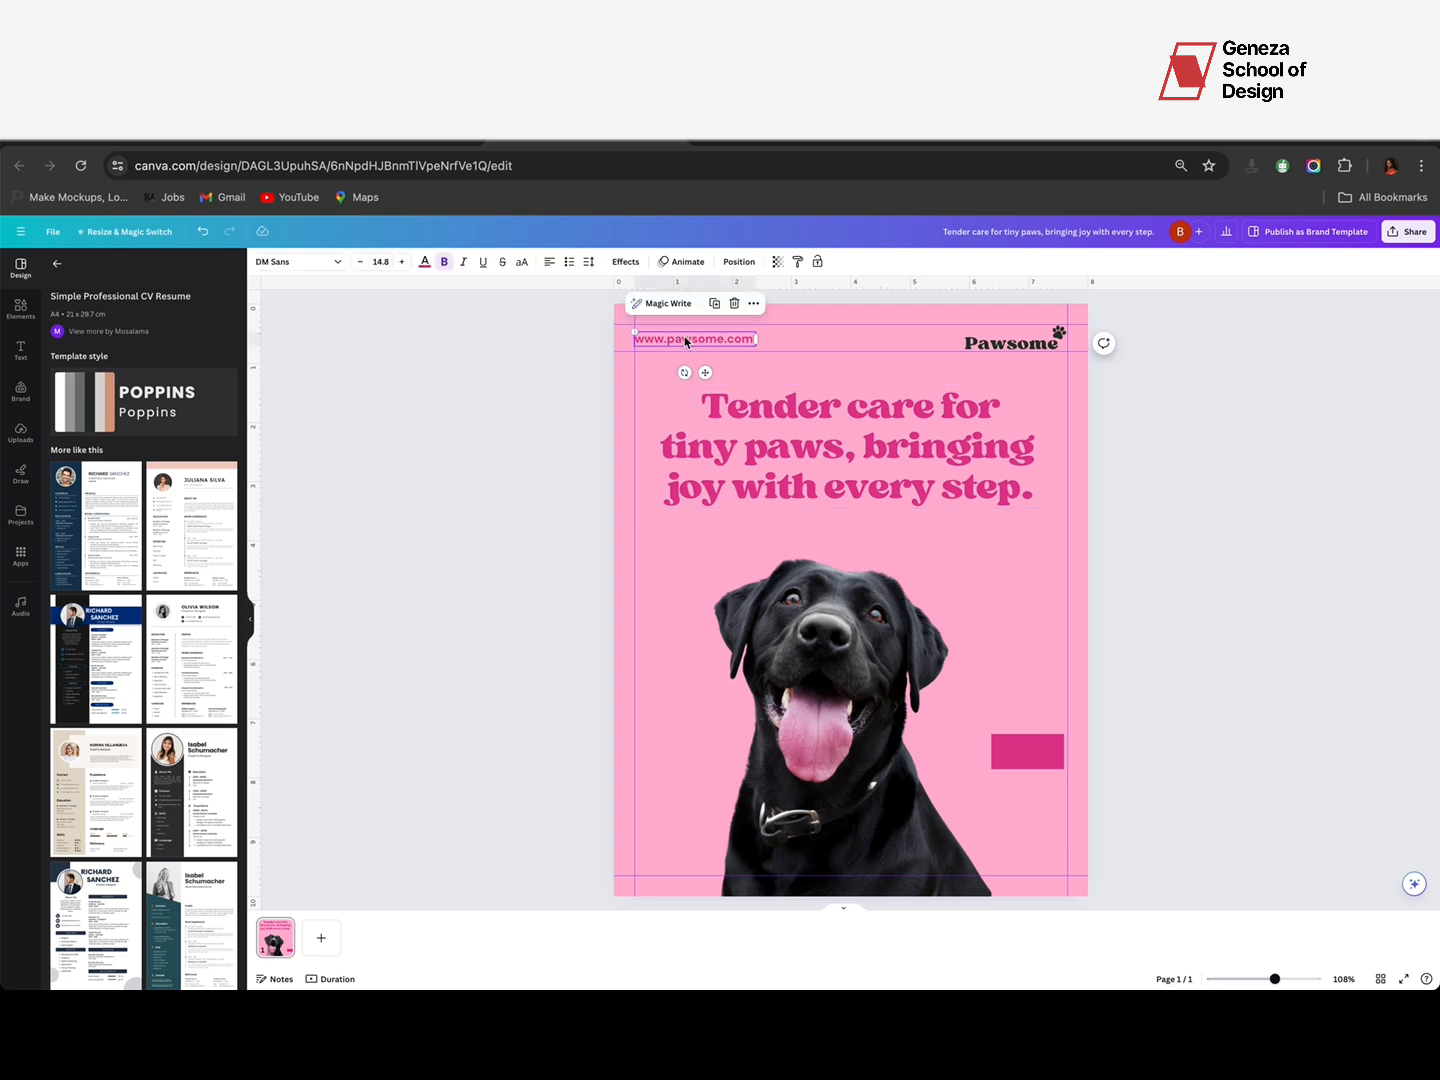
{"action": "left_click_drag", "start_coordinate": [684, 336], "coordinate": [689, 337]}
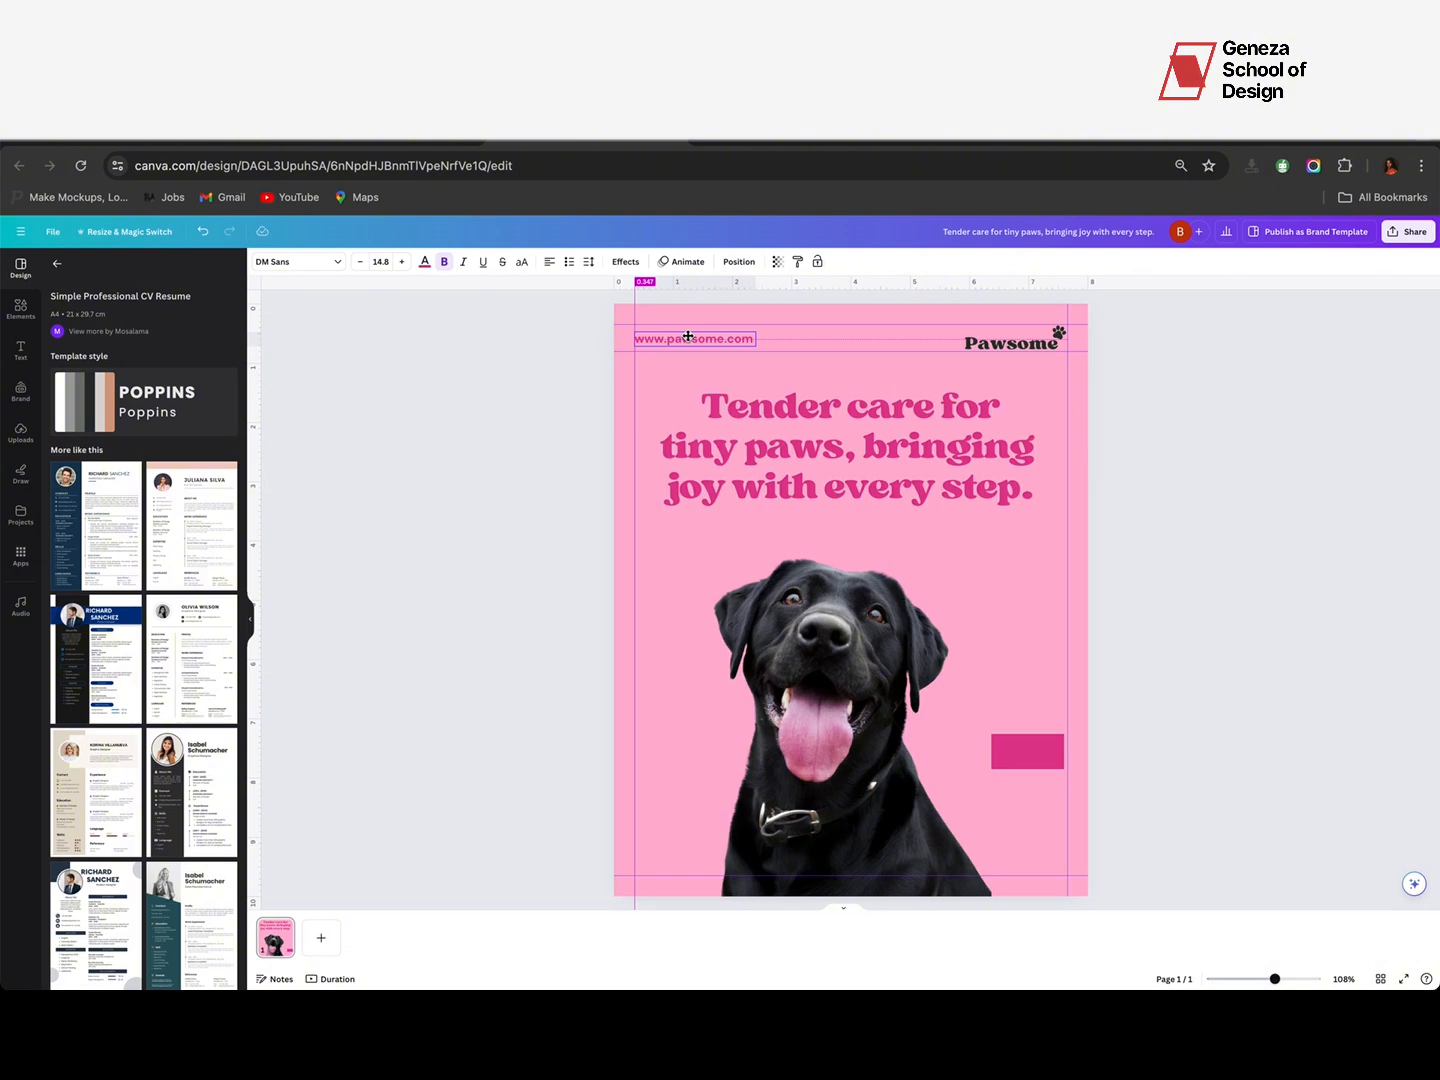
{"action": "left_click_drag", "start_coordinate": [689, 336], "coordinate": [688, 334]}
{"action": "left_click", "coordinate": [833, 415]}
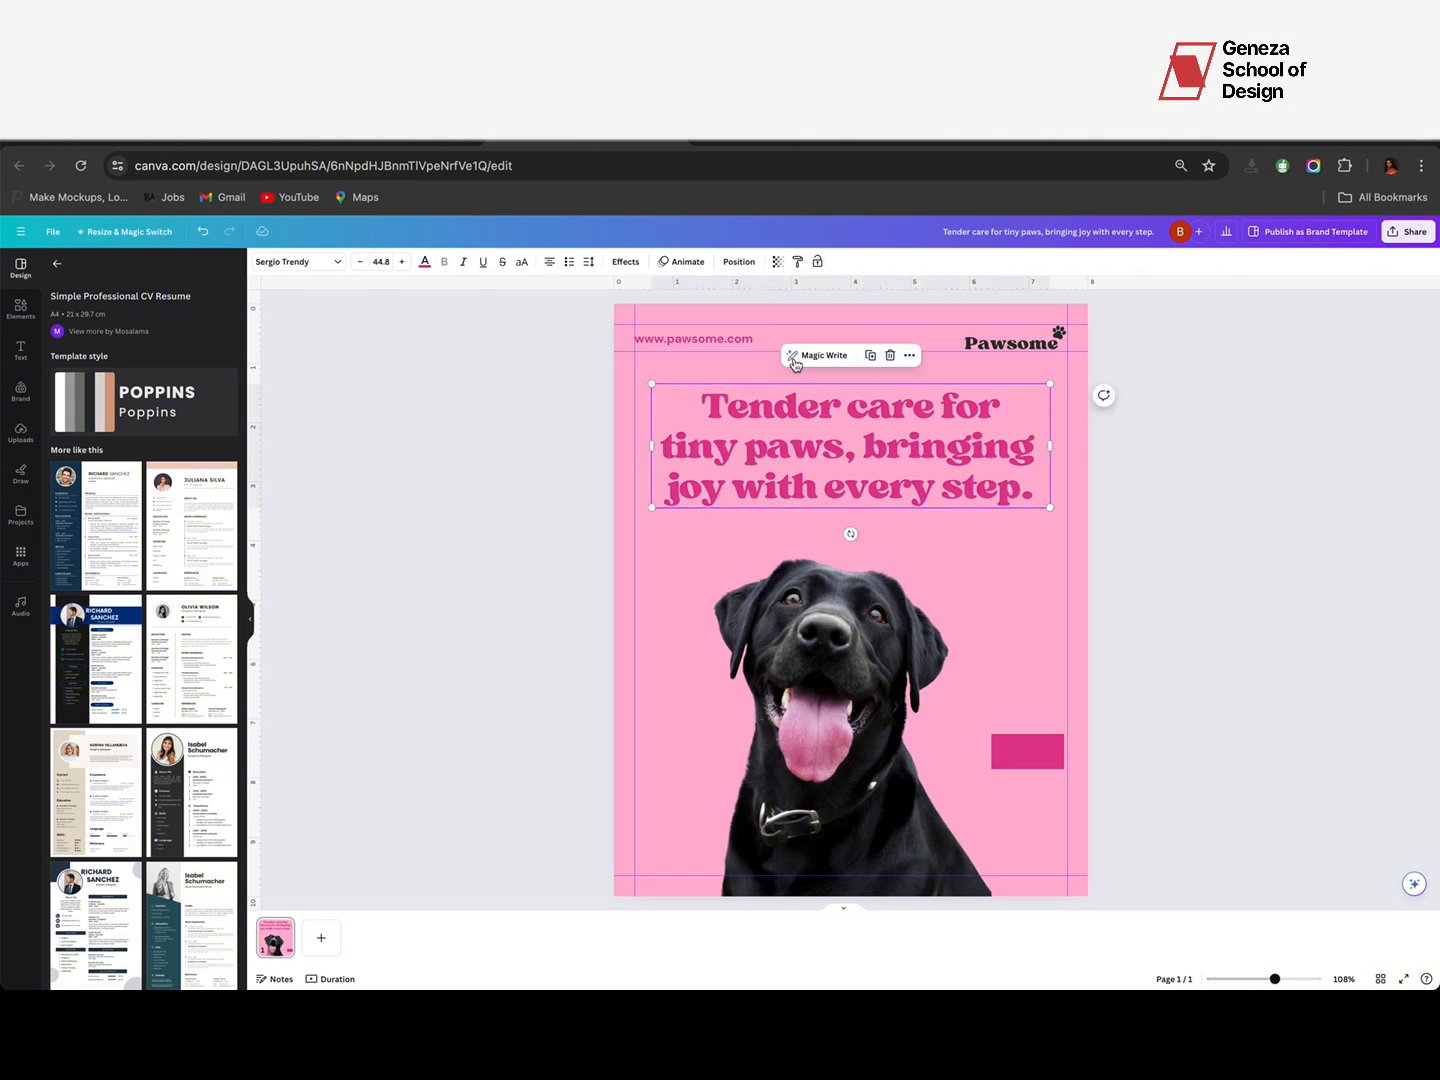
{"action": "left_click", "coordinate": [761, 352]}
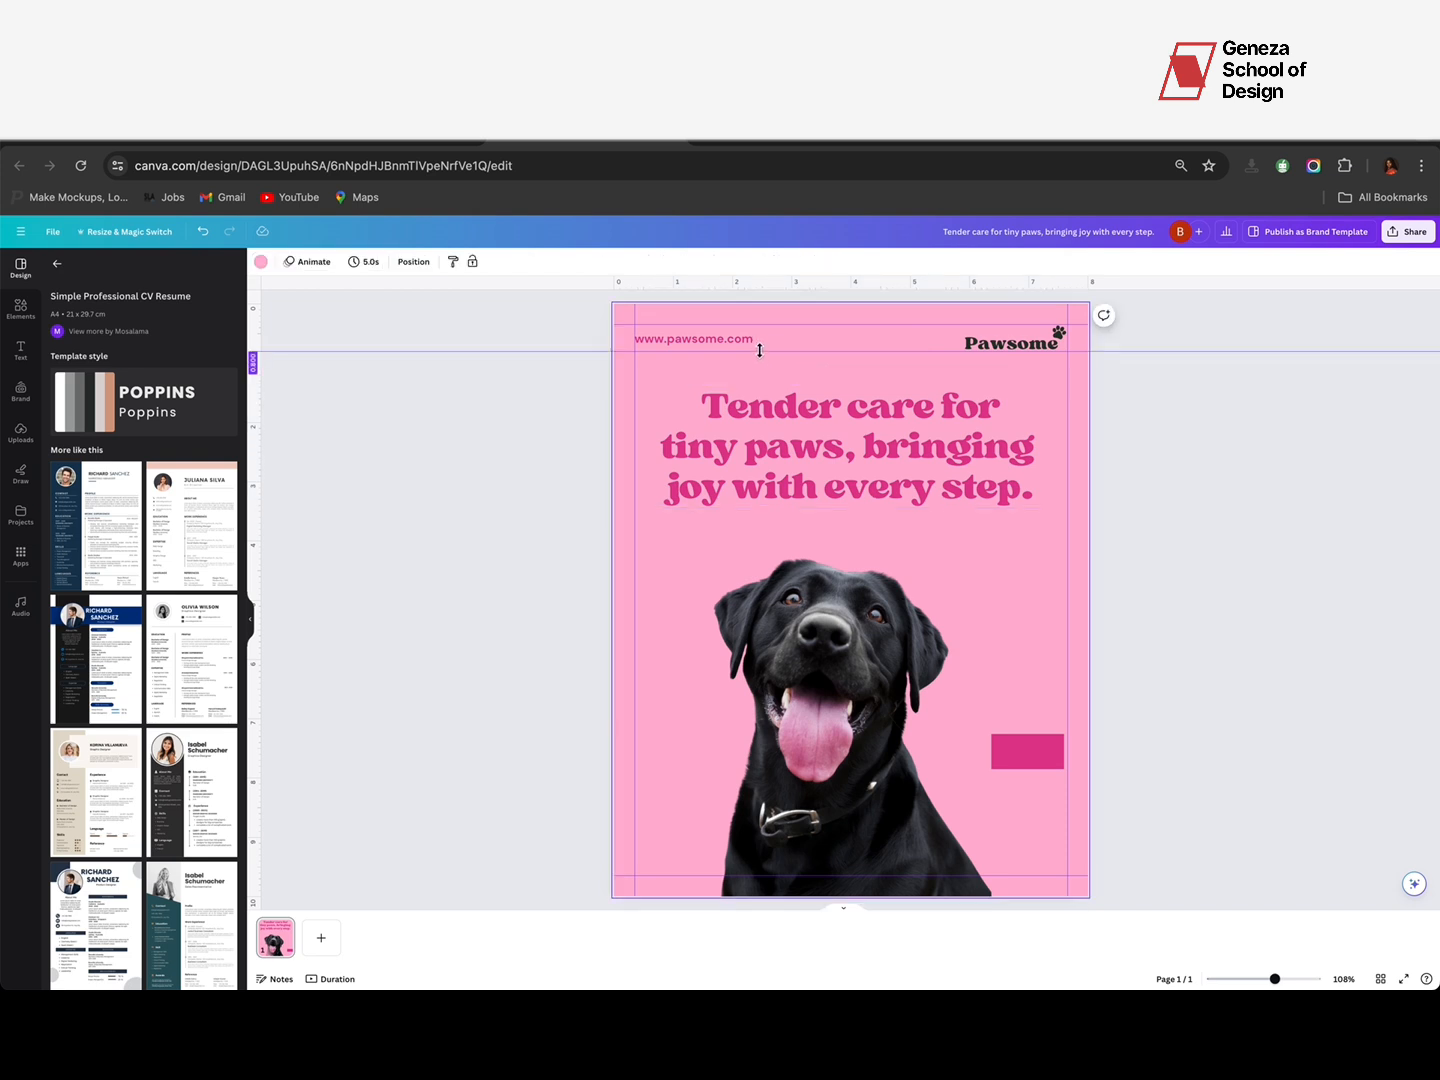
{"action": "key", "text": "ctrl+plus"}
{"action": "key", "text": "ctrl+plus"}
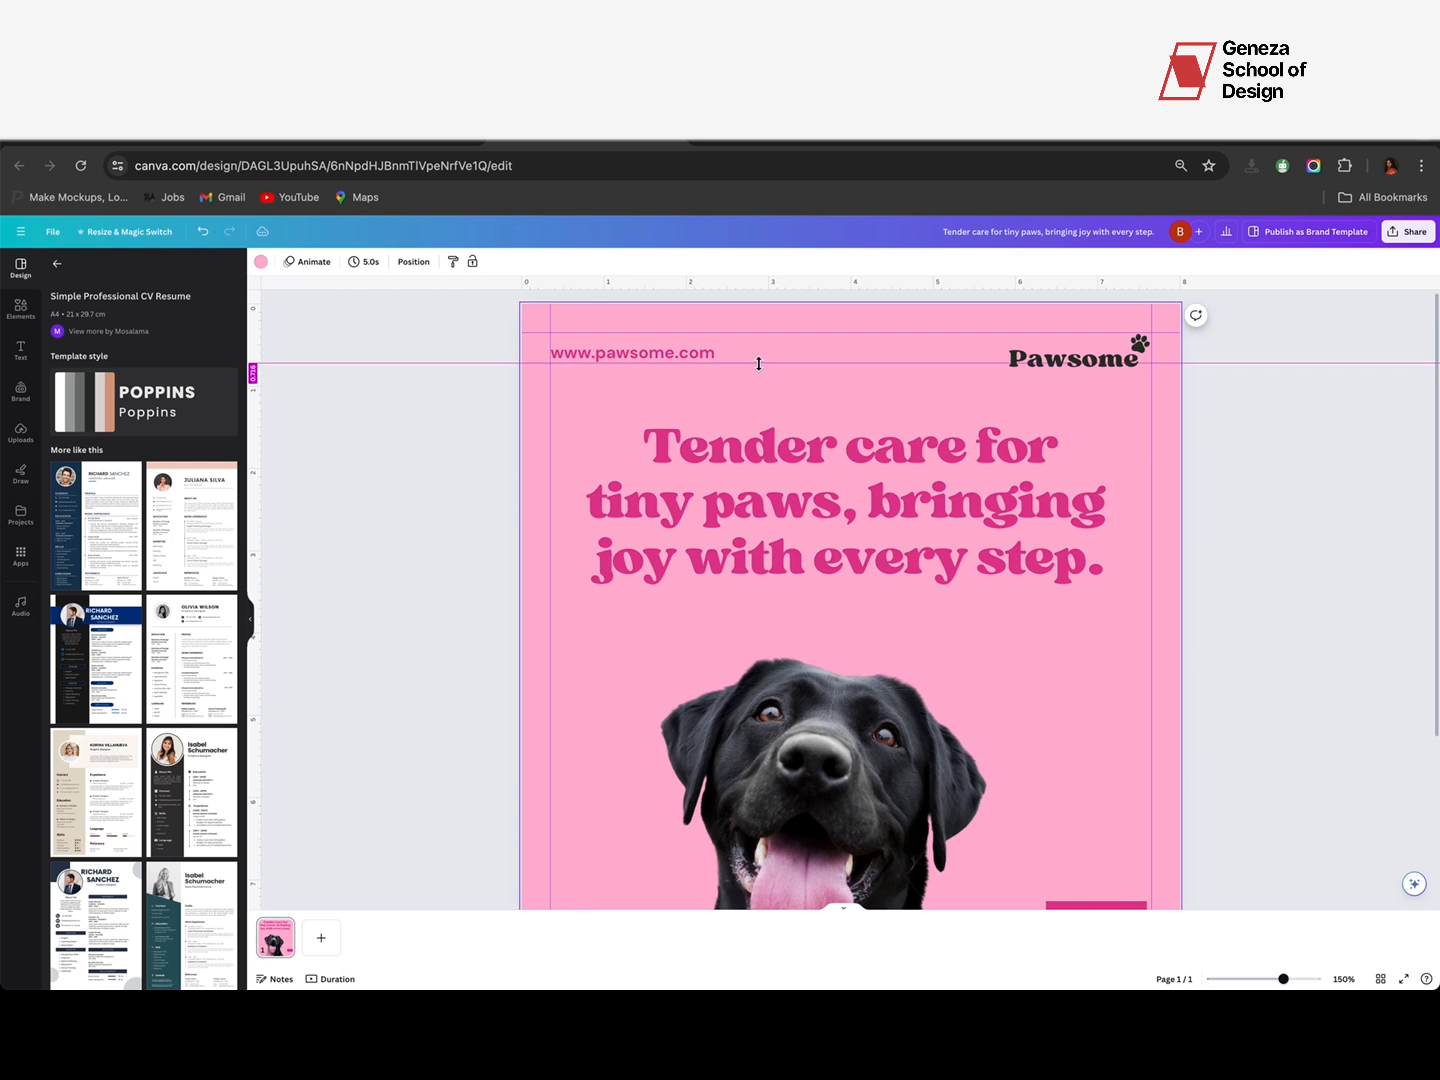
{"action": "left_click", "coordinate": [660, 352]}
{"action": "left_click_drag", "start_coordinate": [657, 346], "coordinate": [660, 351]}
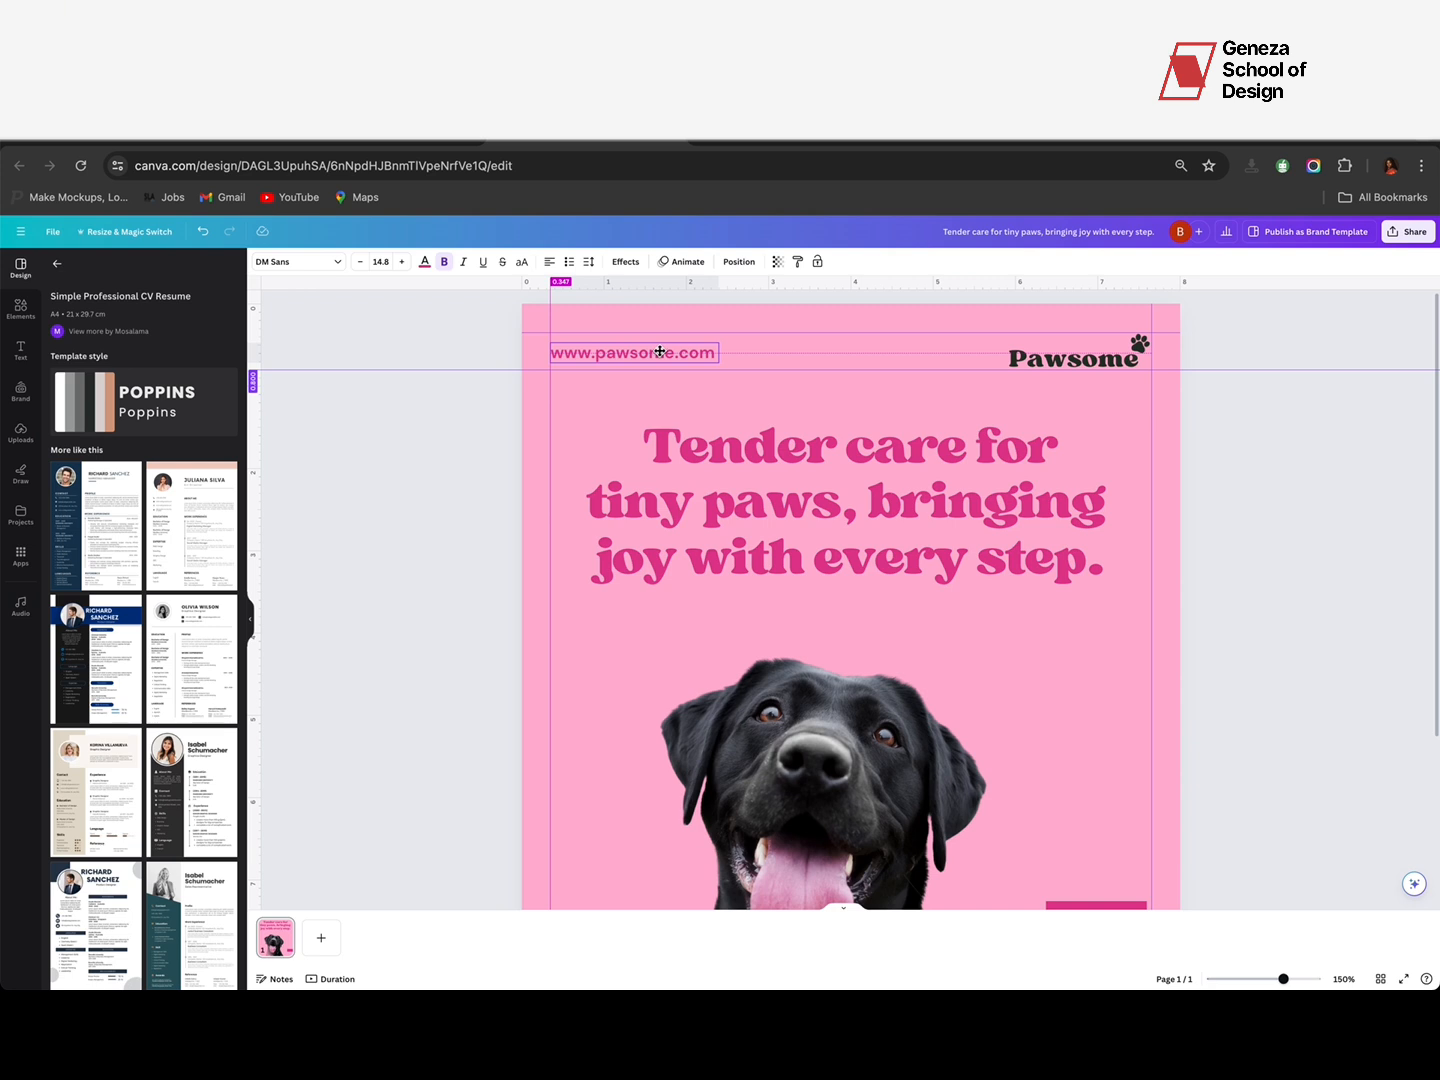
{"action": "left_click_drag", "start_coordinate": [661, 352], "coordinate": [660, 352]}
Step: Hide the rulers and guides to show the clean layout of the whole page
{"action": "left_click", "coordinate": [692, 476]}
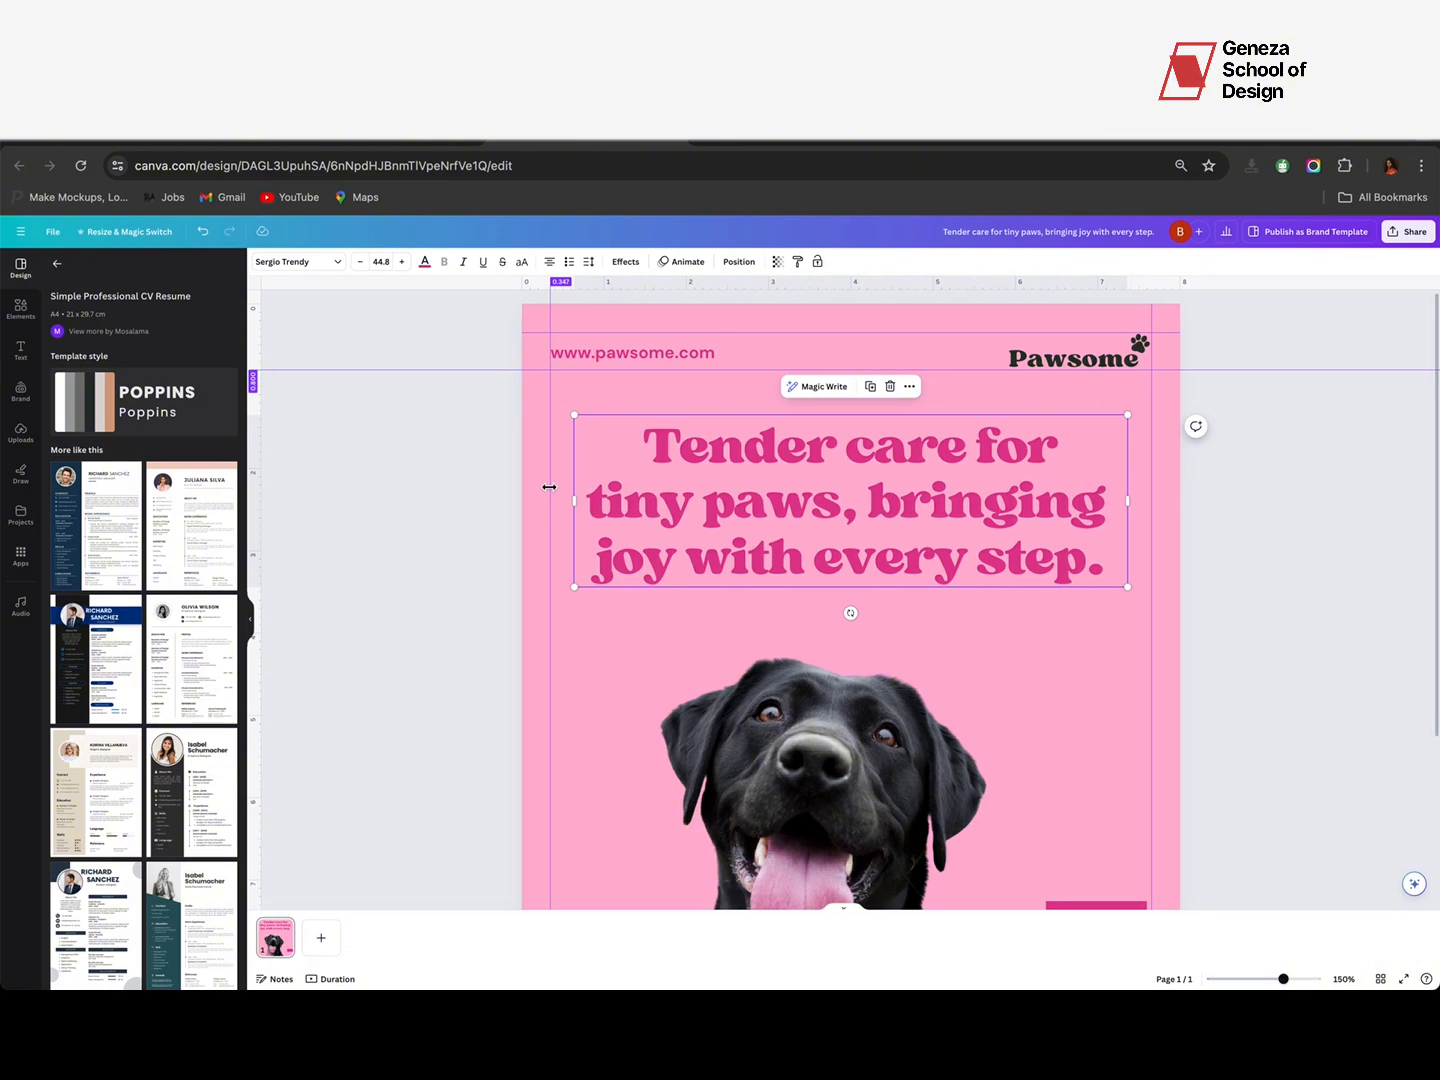
{"action": "scroll", "coordinate": [549, 487], "scroll_direction": "down", "scroll_amount": 3}
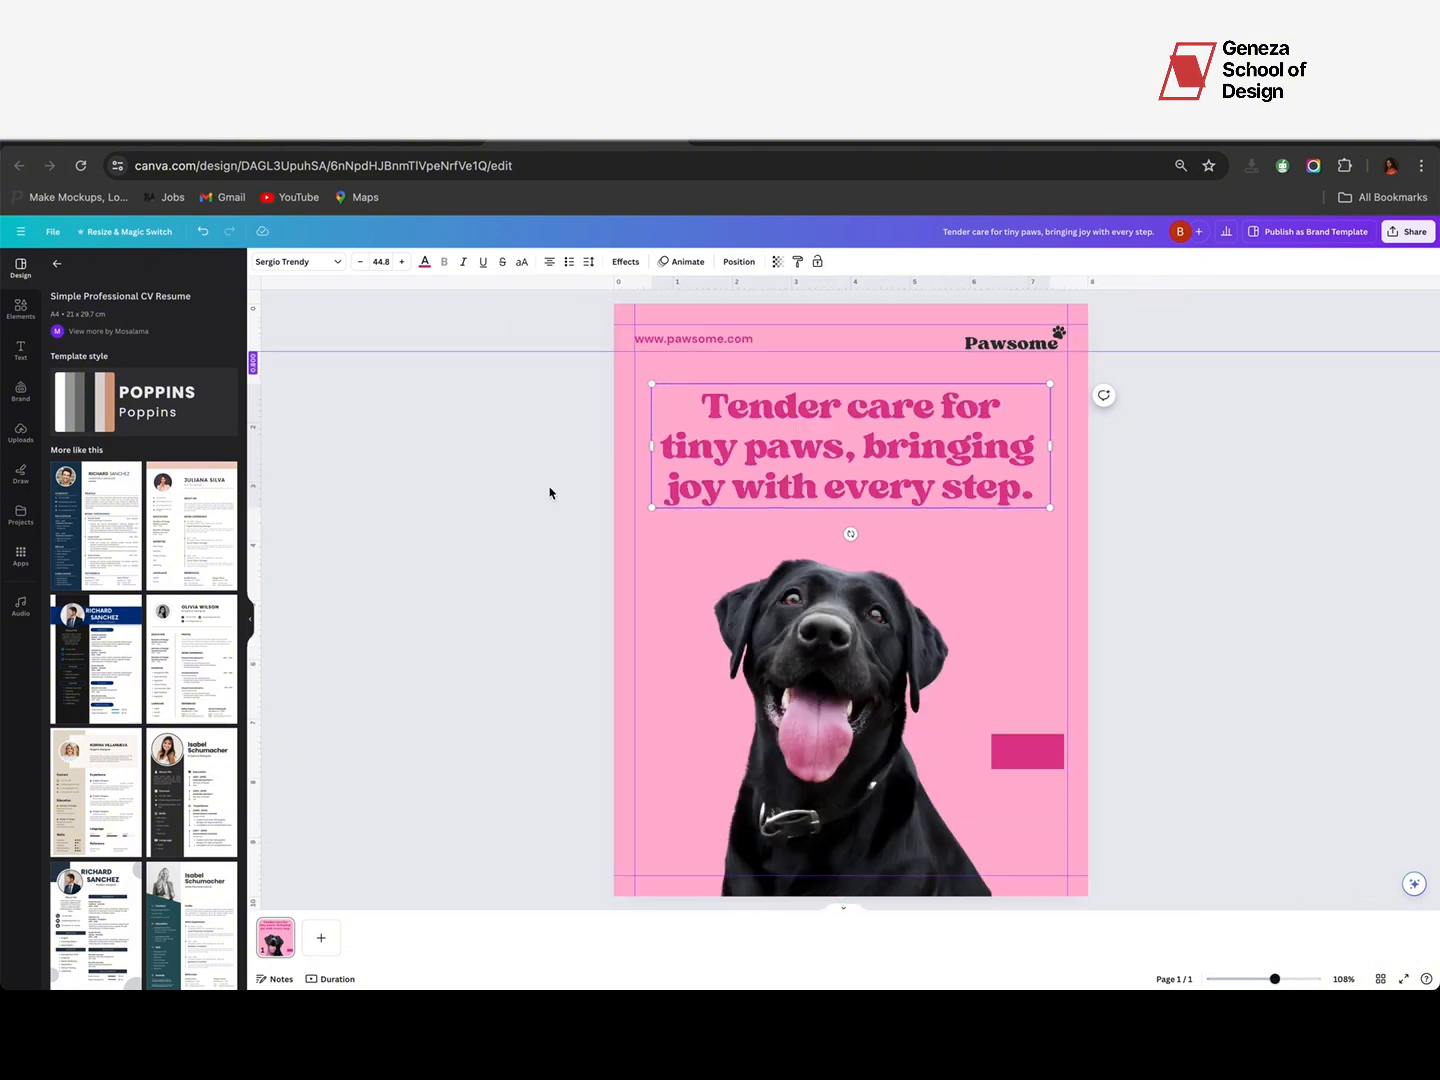
{"action": "left_click", "coordinate": [620, 552]}
{"action": "key", "text": "shift+r"}
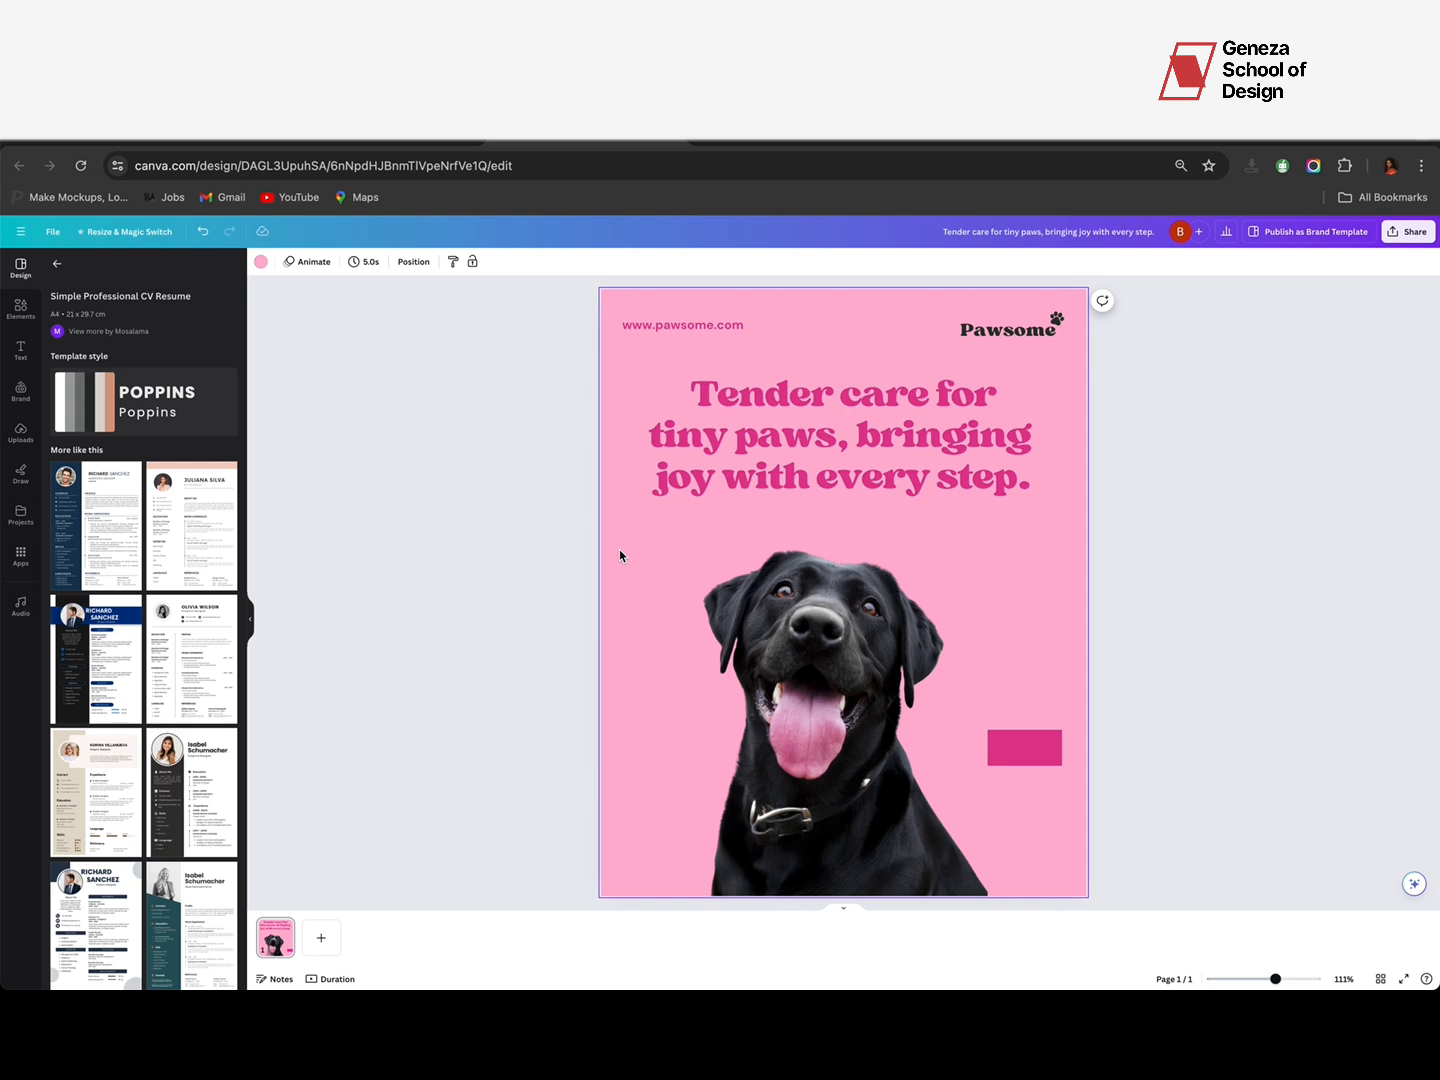
Step: Reduce the headline to size 43.7 and move it slightly lower, centred above the dog
{"action": "left_click", "coordinate": [710, 446]}
{"action": "double_click", "coordinate": [872, 477]}
{"action": "left_click", "coordinate": [972, 480]}
{"action": "left_click", "coordinate": [997, 519]}
{"action": "left_click", "coordinate": [939, 442]}
{"action": "mouse_move", "coordinate": [1049, 494]}
{"action": "left_mouse_down"}
{"action": "mouse_move", "coordinate": [1031, 483]}
{"action": "mouse_move", "coordinate": [1043, 488]}
{"action": "left_mouse_up"}
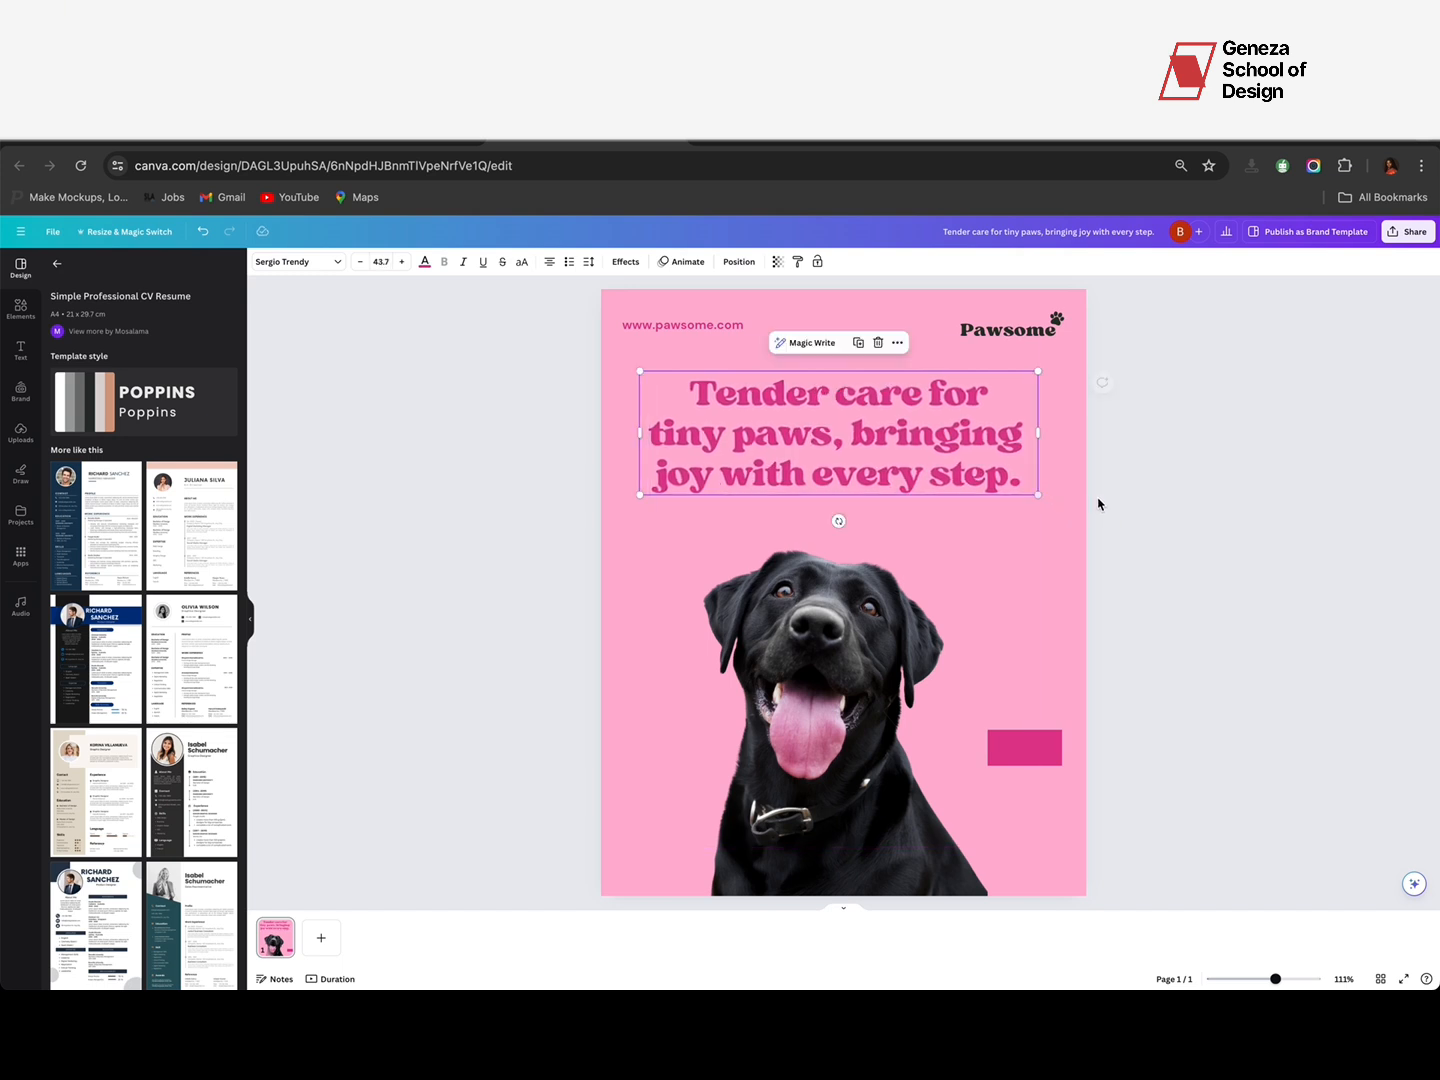
{"action": "left_click_drag", "start_coordinate": [906, 446], "coordinate": [911, 454]}
Step: Move the dog photo slightly lower to leave more space below the headline
{"action": "left_click", "coordinate": [956, 586]}
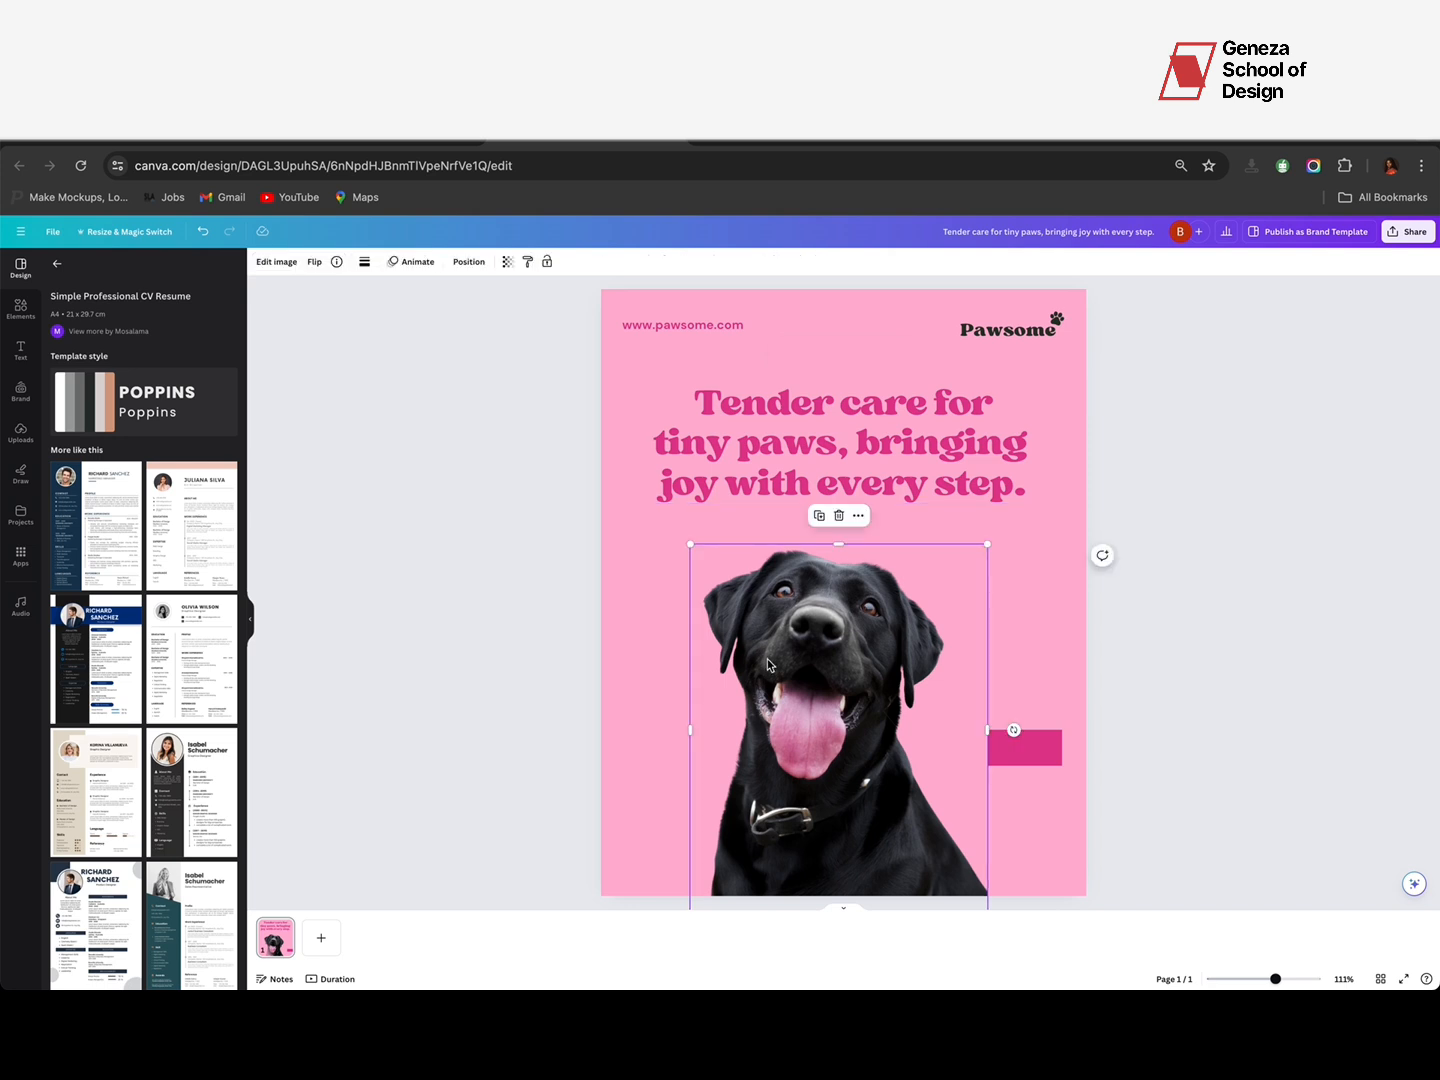
{"action": "left_click_drag", "start_coordinate": [769, 664], "coordinate": [769, 671]}
{"action": "left_click", "coordinate": [1023, 752]}
{"action": "left_click", "coordinate": [1122, 775]}
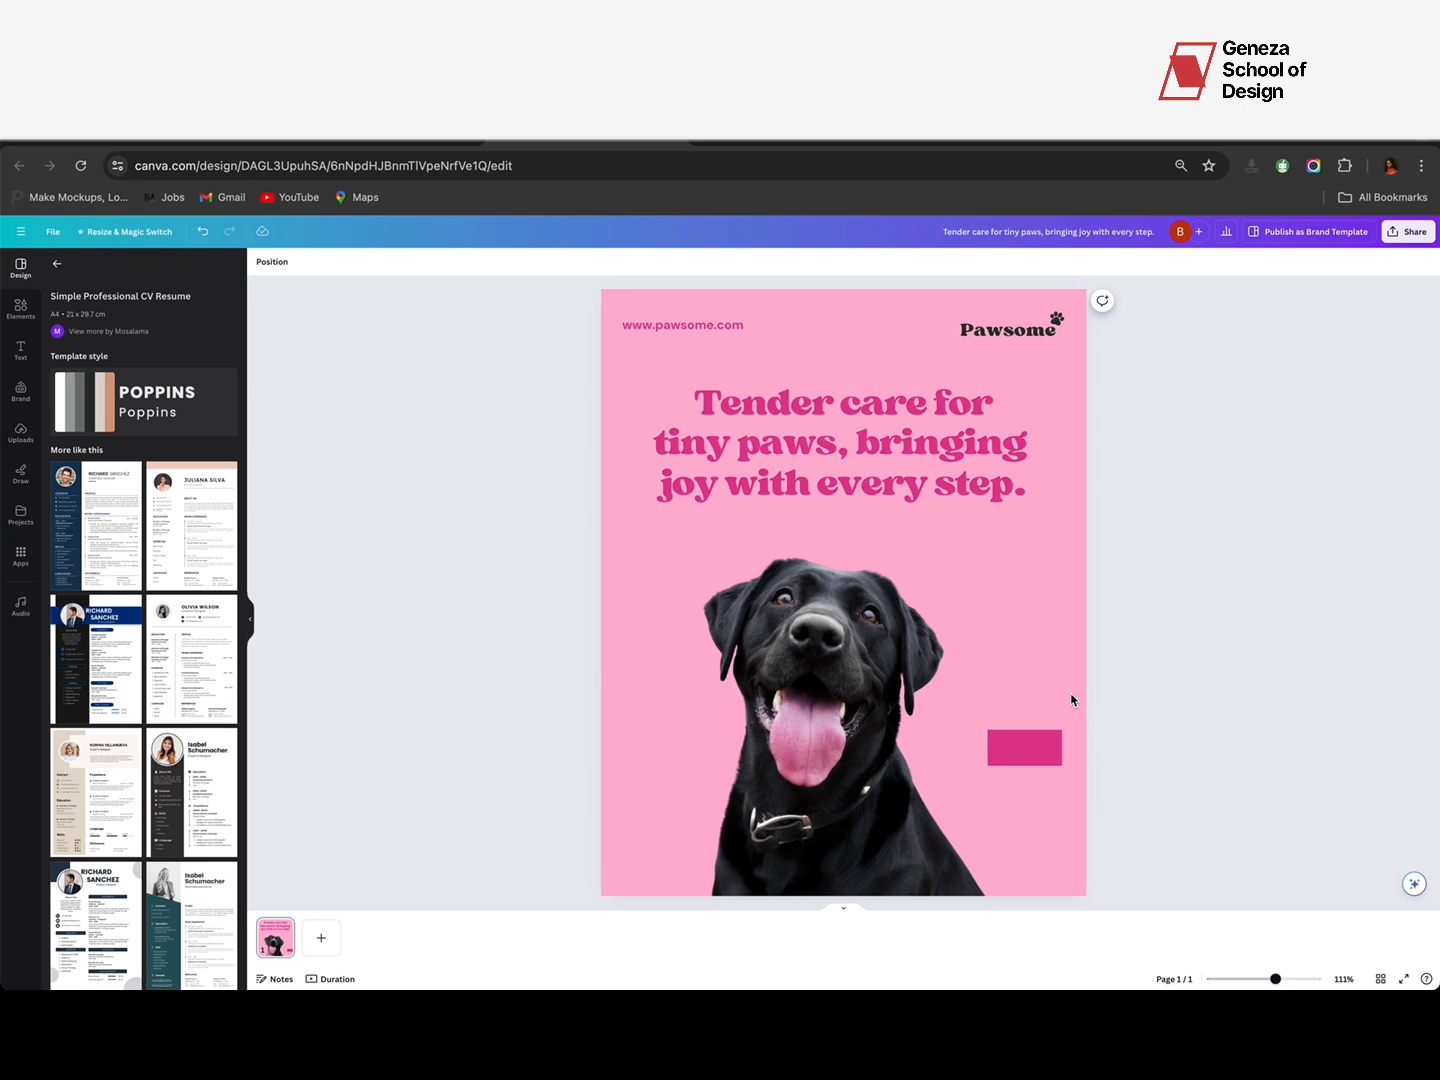
Step: Place an enlarged copy of the logo's paw on the page and move the dog into the lower-right corner
{"action": "left_click", "coordinate": [1011, 322]}
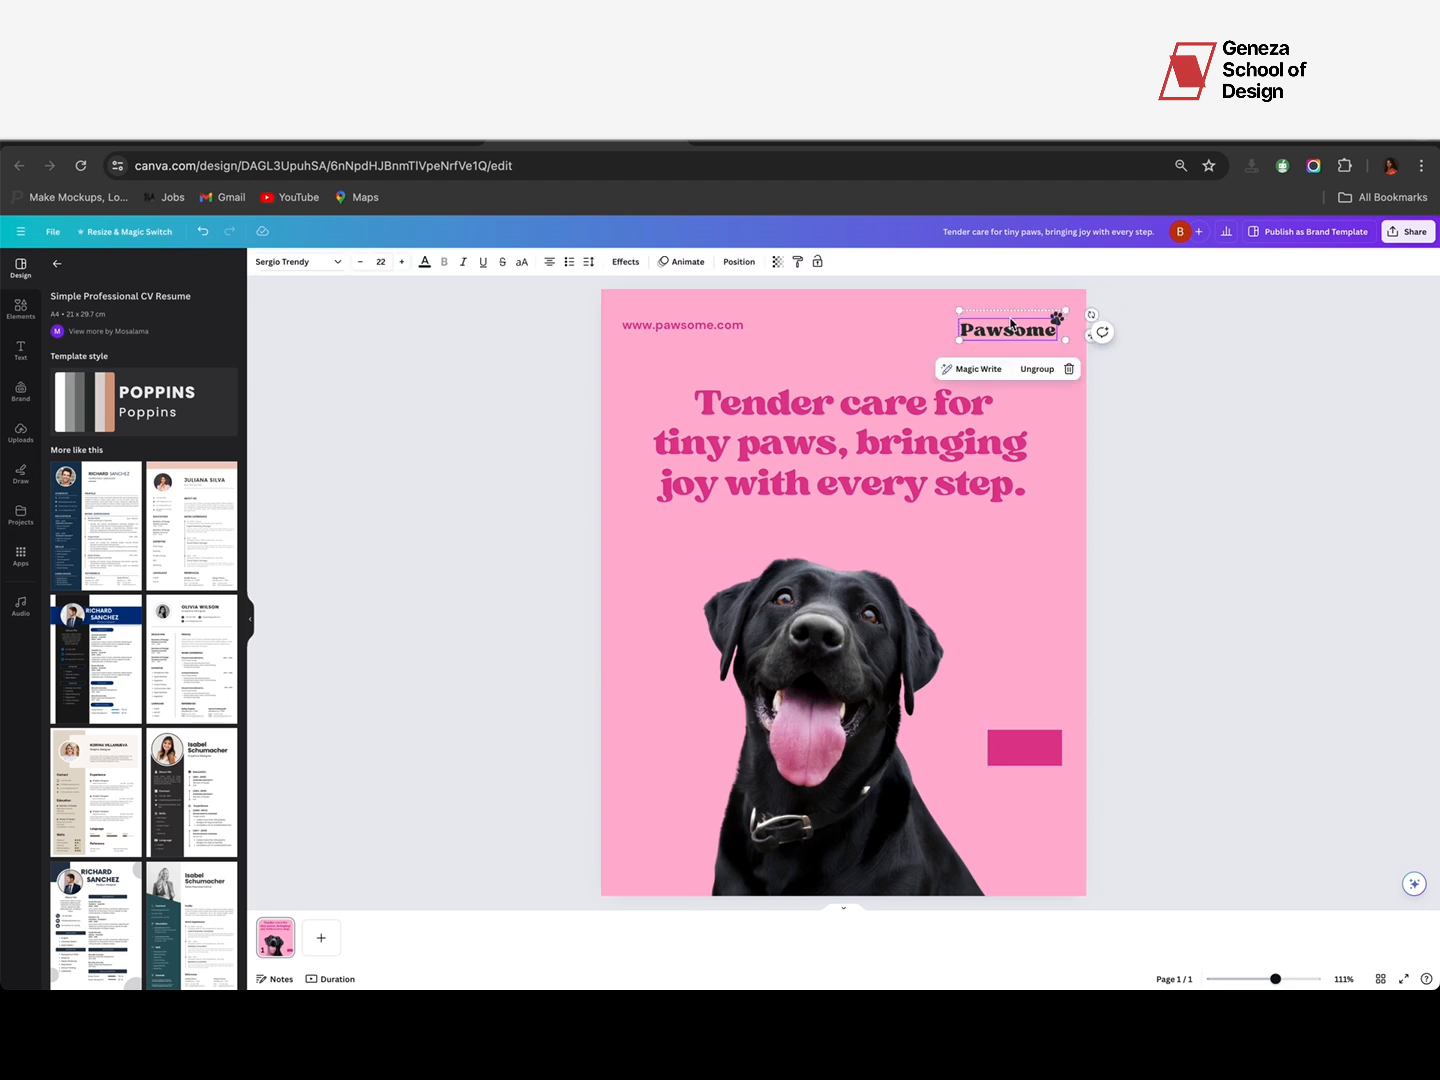
{"action": "left_click_drag", "start_coordinate": [1011, 323], "coordinate": [726, 549]}
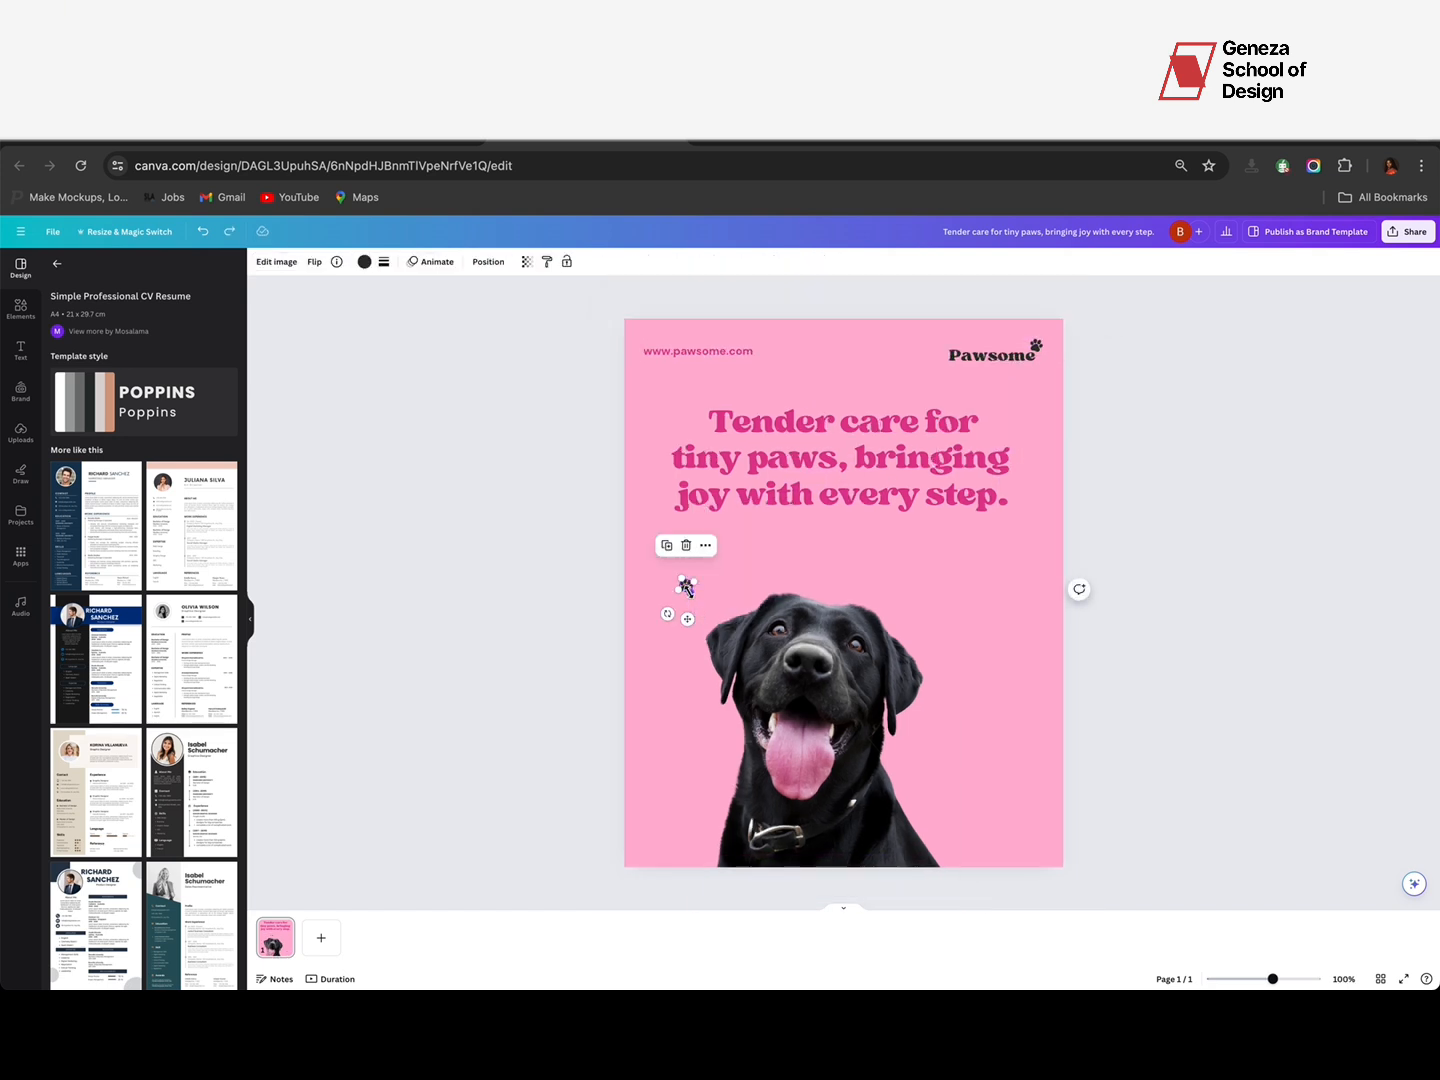
{"action": "left_click_drag", "start_coordinate": [688, 590], "coordinate": [1039, 826]}
Step: Try spacing duplicates of the enlarged paw in a row beside it, and delete the two copies
{"action": "left_click", "coordinate": [815, 703]}
{"action": "left_click_drag", "start_coordinate": [714, 650], "coordinate": [910, 669]}
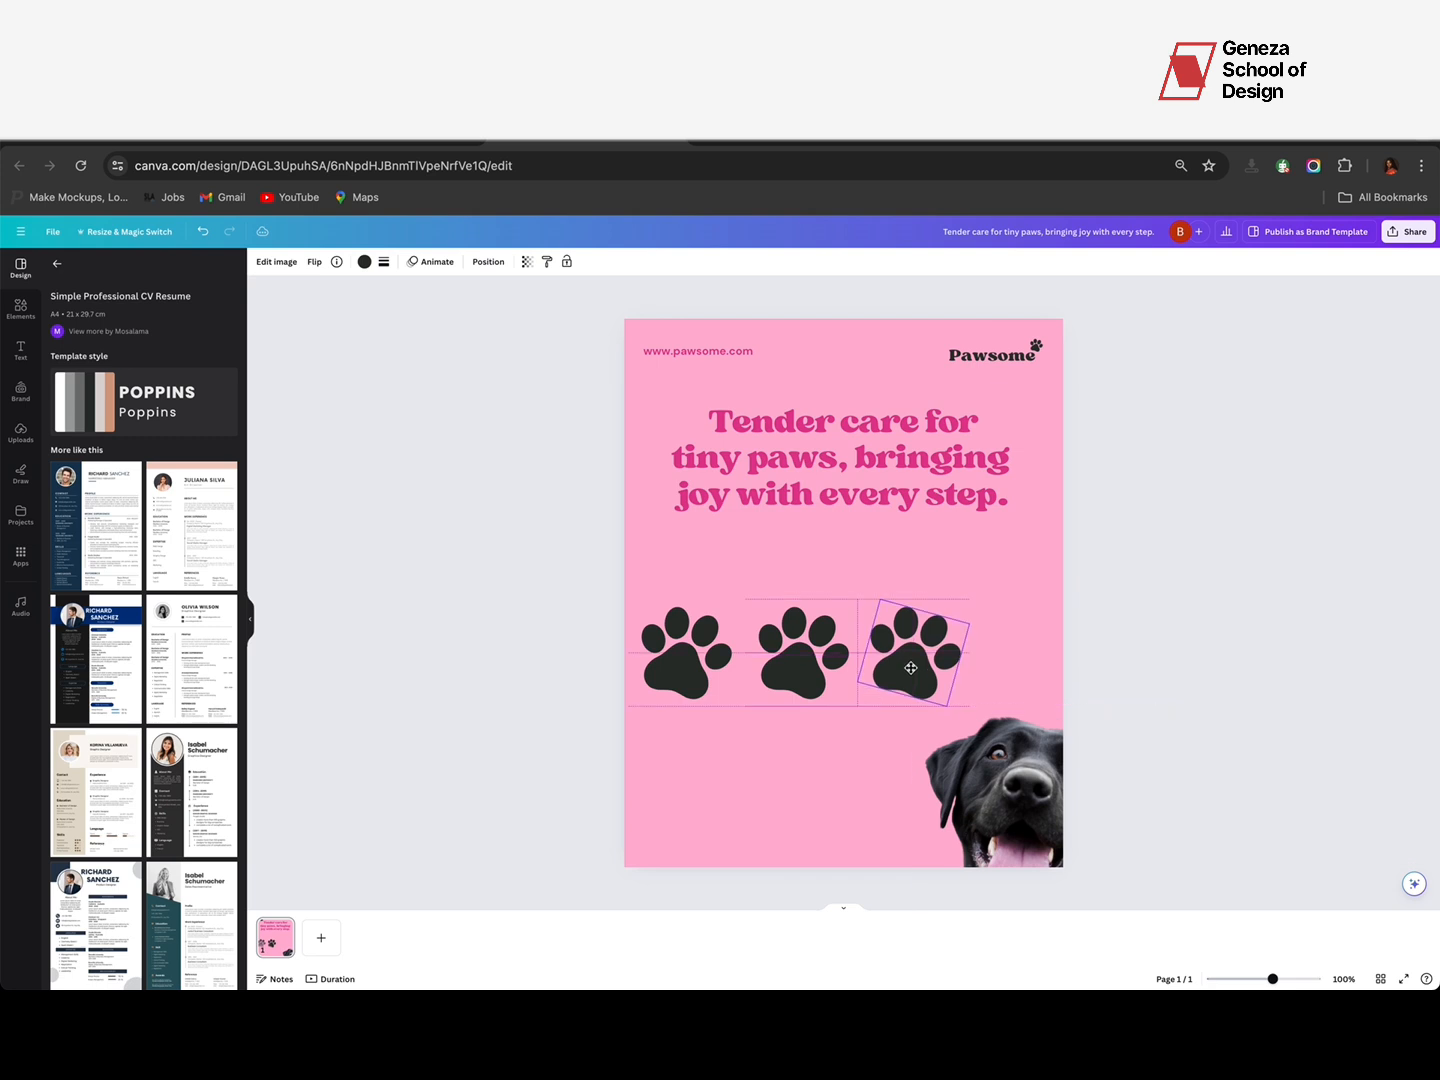
{"action": "left_click", "coordinate": [800, 665]}
{"action": "left_click_drag", "start_coordinate": [800, 725], "coordinate": [760, 715]}
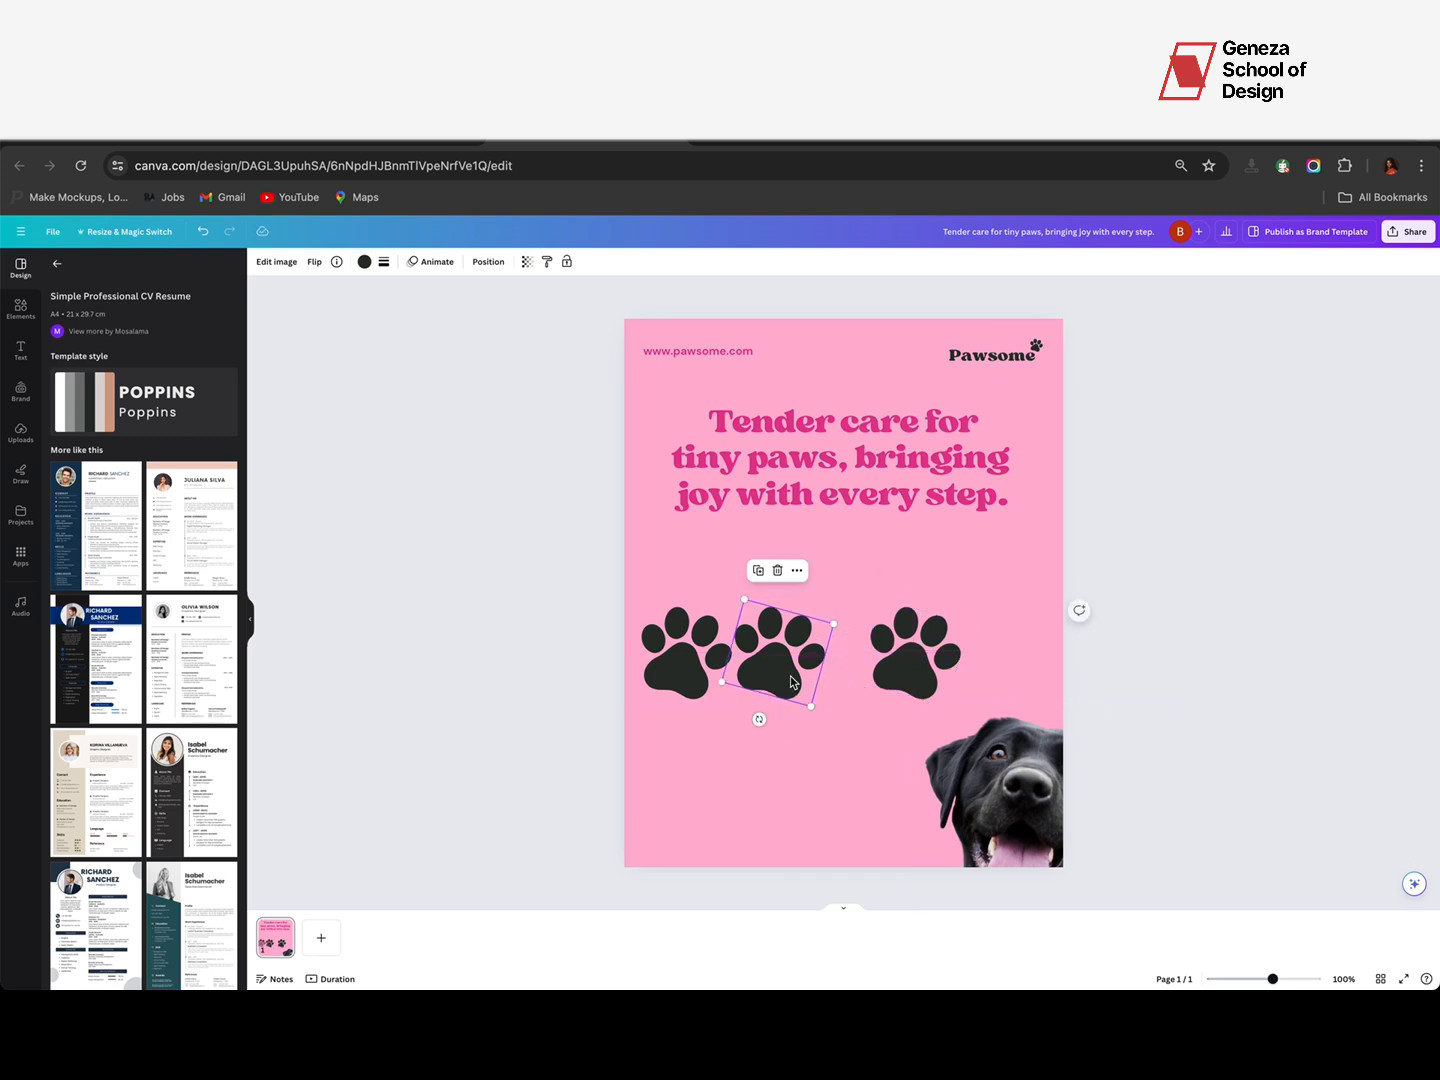
{"action": "key", "text": "Delete"}
Step: Duplicate the remaining paw into a horizontal row of four and scale all four down together to fit within the page
{"action": "left_click", "coordinate": [659, 672]}
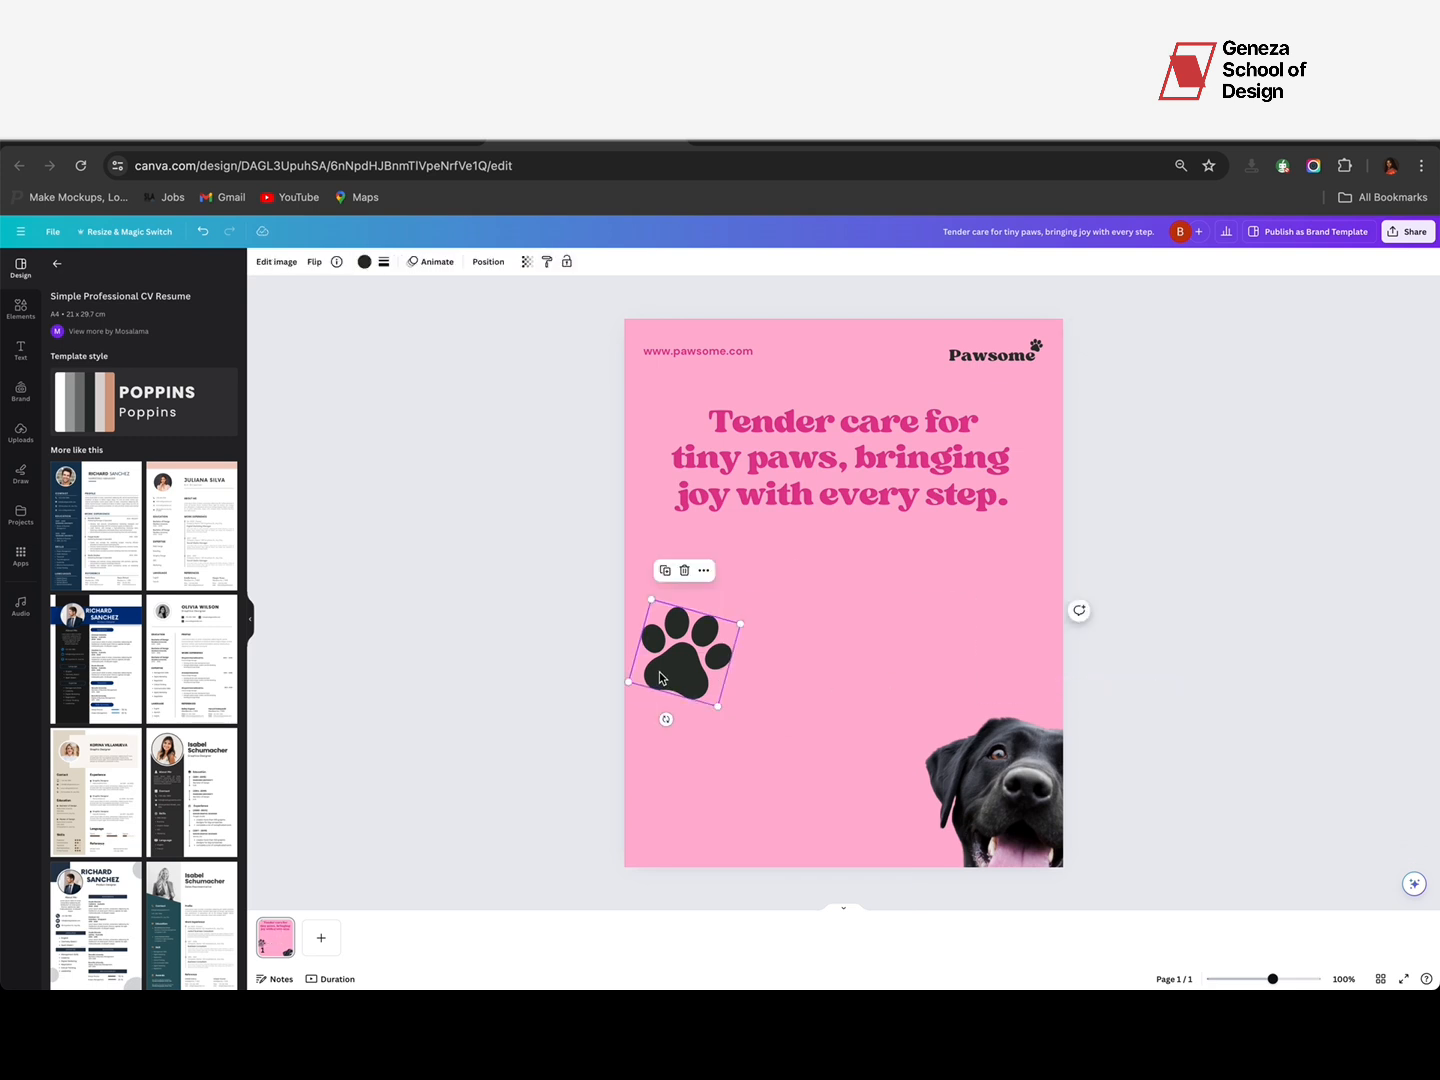
{"action": "left_click_drag", "start_coordinate": [659, 679], "coordinate": [994, 677]}
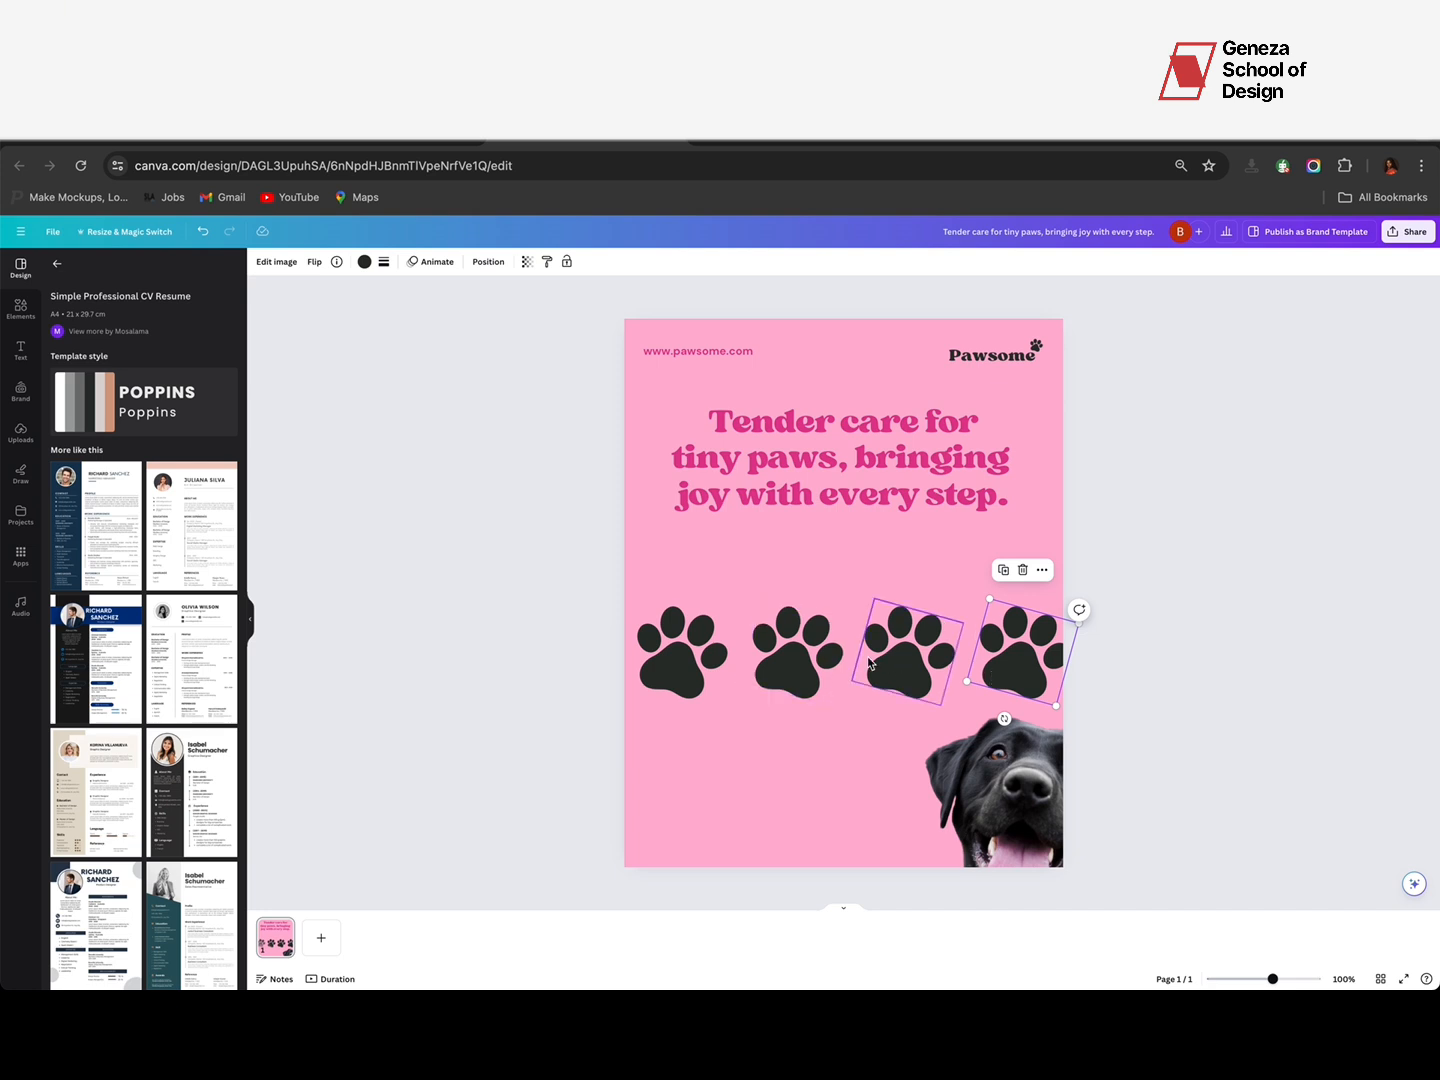
{"action": "left_click", "coordinate": [684, 661]}
{"action": "left_click", "coordinate": [801, 663], "text": "shift"}
{"action": "left_click", "coordinate": [918, 680], "text": "shift"}
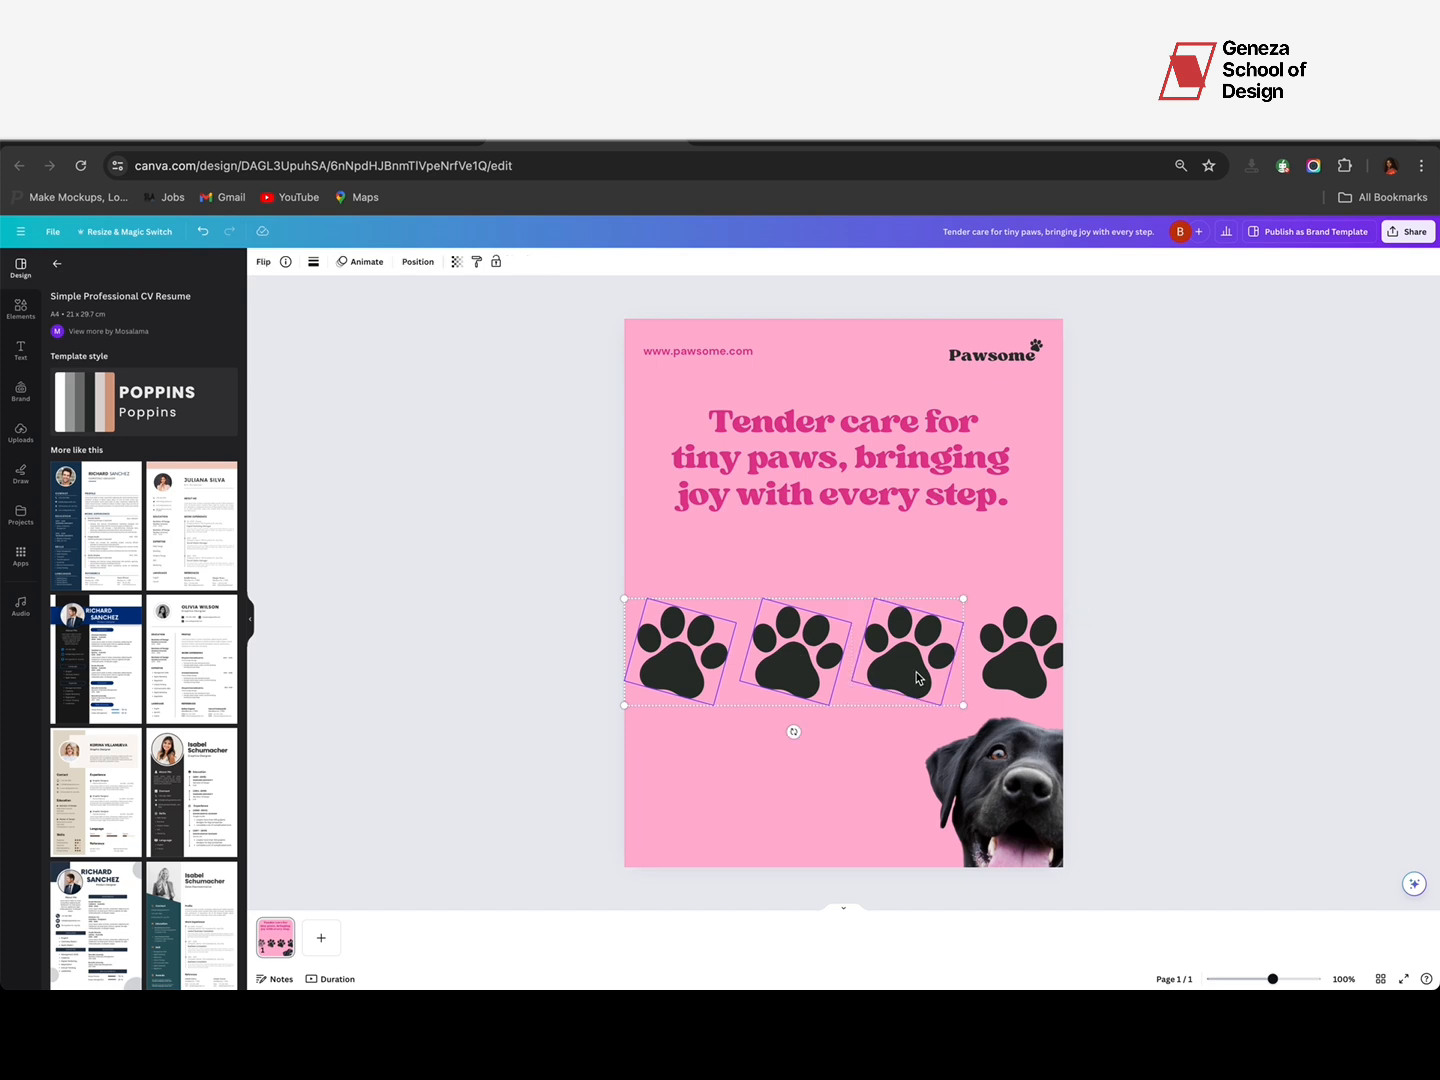
{"action": "left_click", "coordinate": [998, 680], "text": "shift"}
{"action": "left_click_drag", "start_coordinate": [1079, 597], "coordinate": [1001, 620]}
{"action": "left_click", "coordinate": [1165, 640]}
{"action": "left_click", "coordinate": [940, 662]}
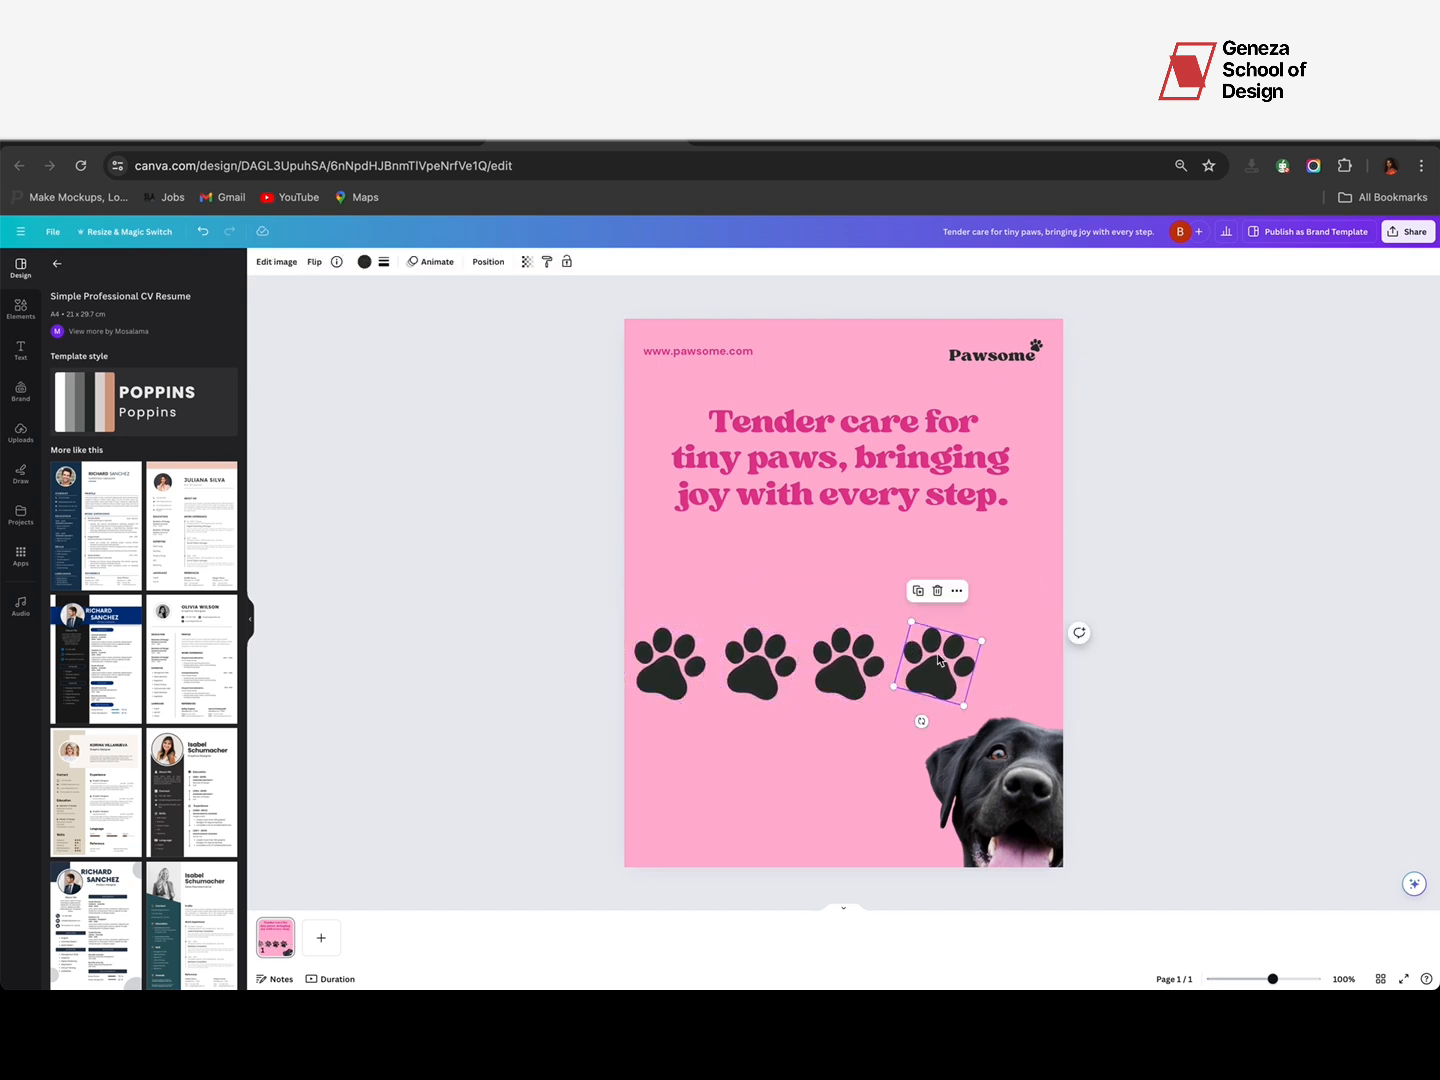
Step: Add a fifth paw at the end of the row and recolour it with the document's dark pink
{"action": "left_click_drag", "start_coordinate": [940, 662], "coordinate": [1027, 654]}
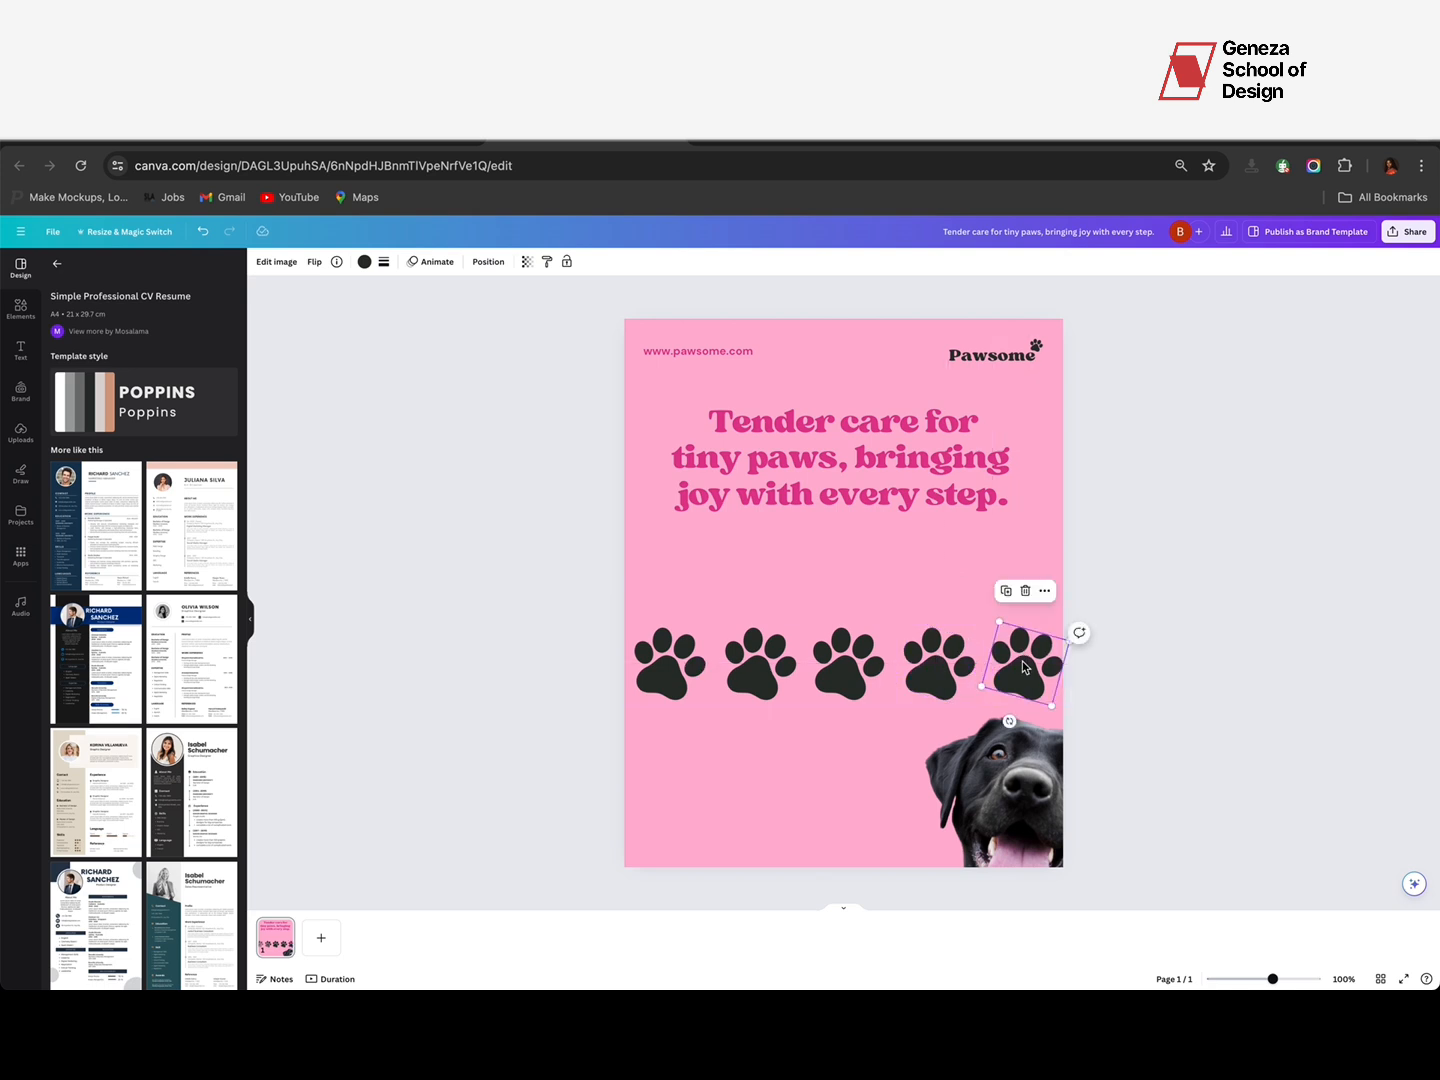
{"action": "left_click", "coordinate": [364, 262]}
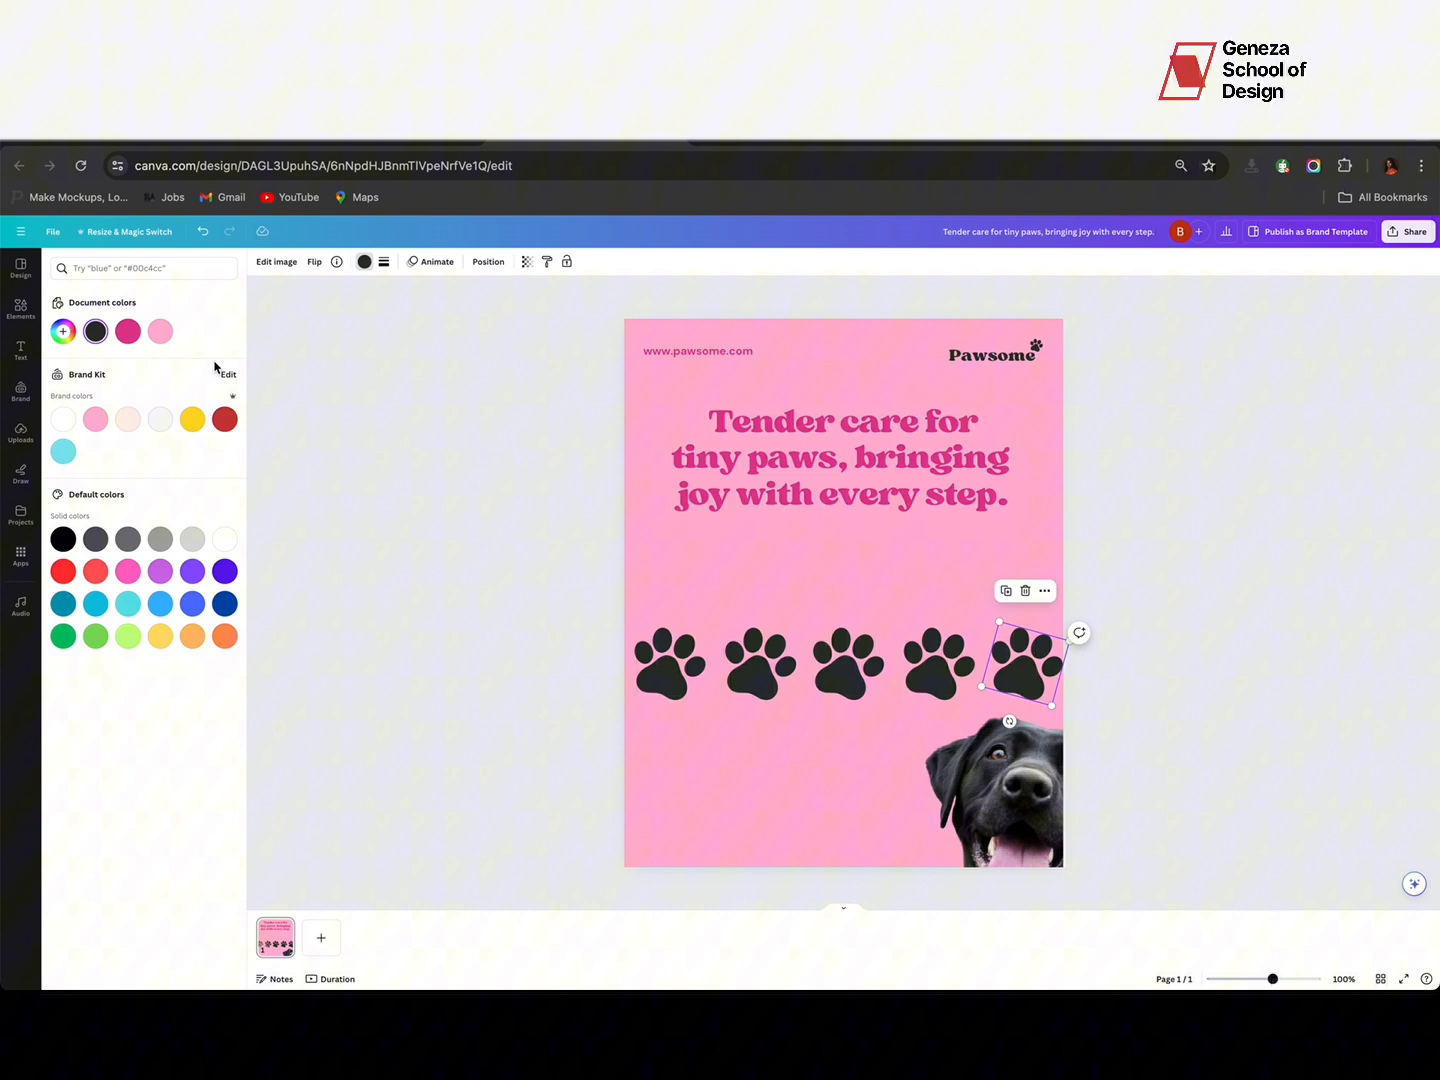
{"action": "left_click", "coordinate": [117, 334]}
{"action": "left_click", "coordinate": [946, 746]}
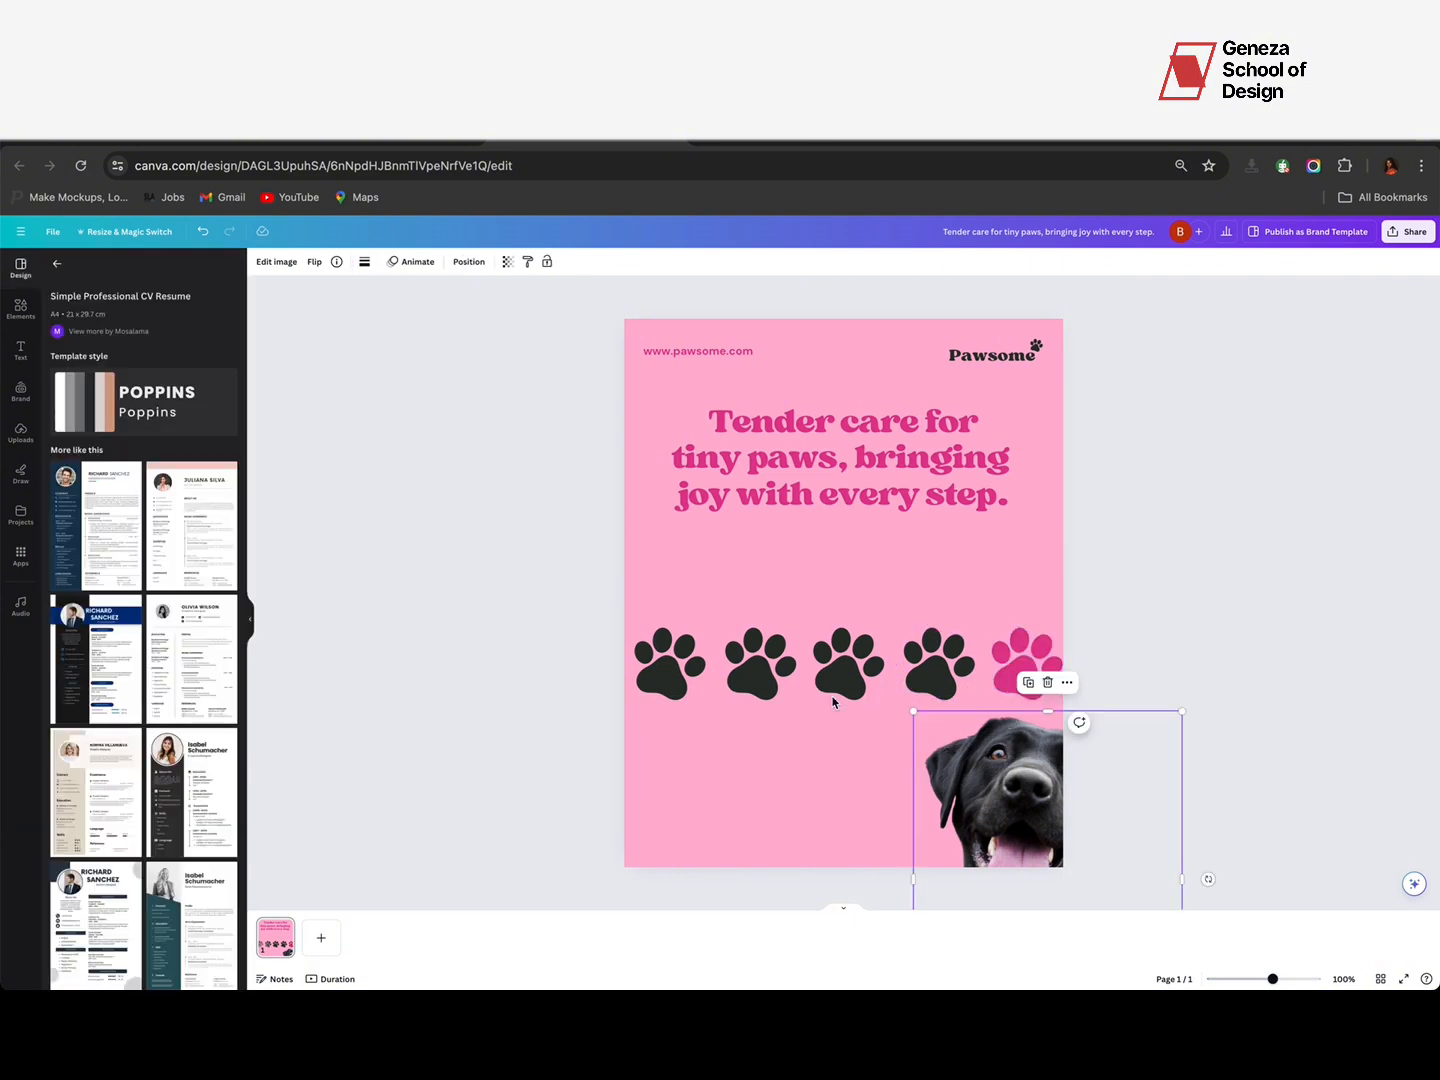
Step: Recolour the four remaining black paws in the row with the document's dark pink
{"action": "left_click", "coordinate": [937, 672]}
{"action": "left_click", "coordinate": [362, 266]}
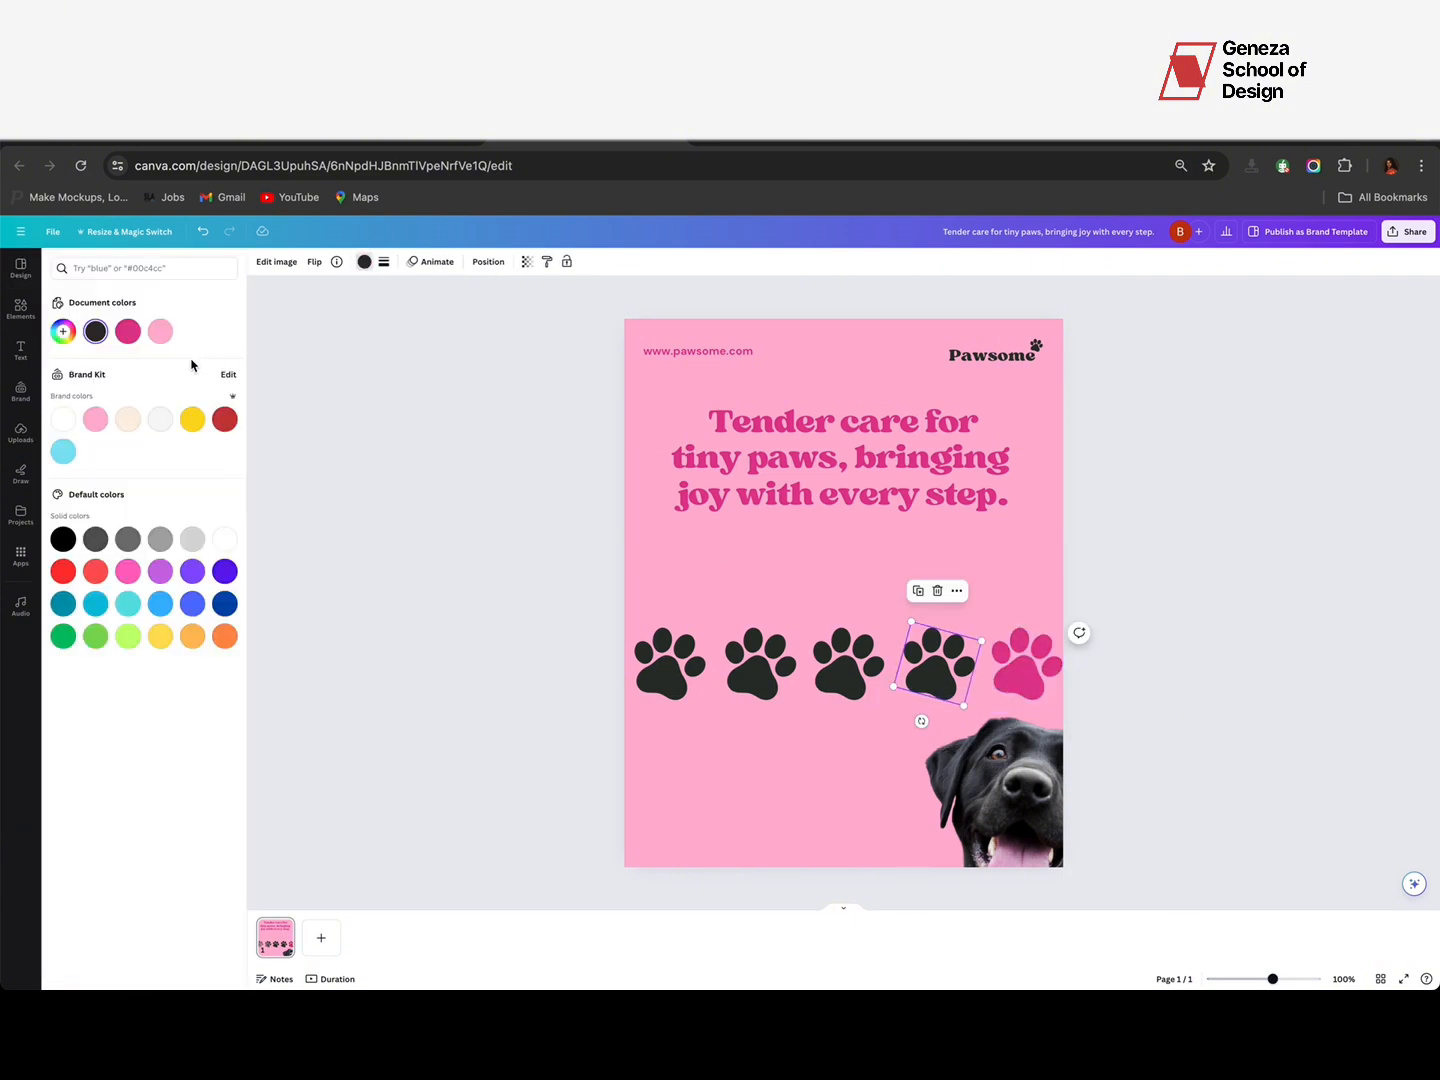
{"action": "left_click", "coordinate": [129, 330]}
{"action": "left_click", "coordinate": [838, 655]}
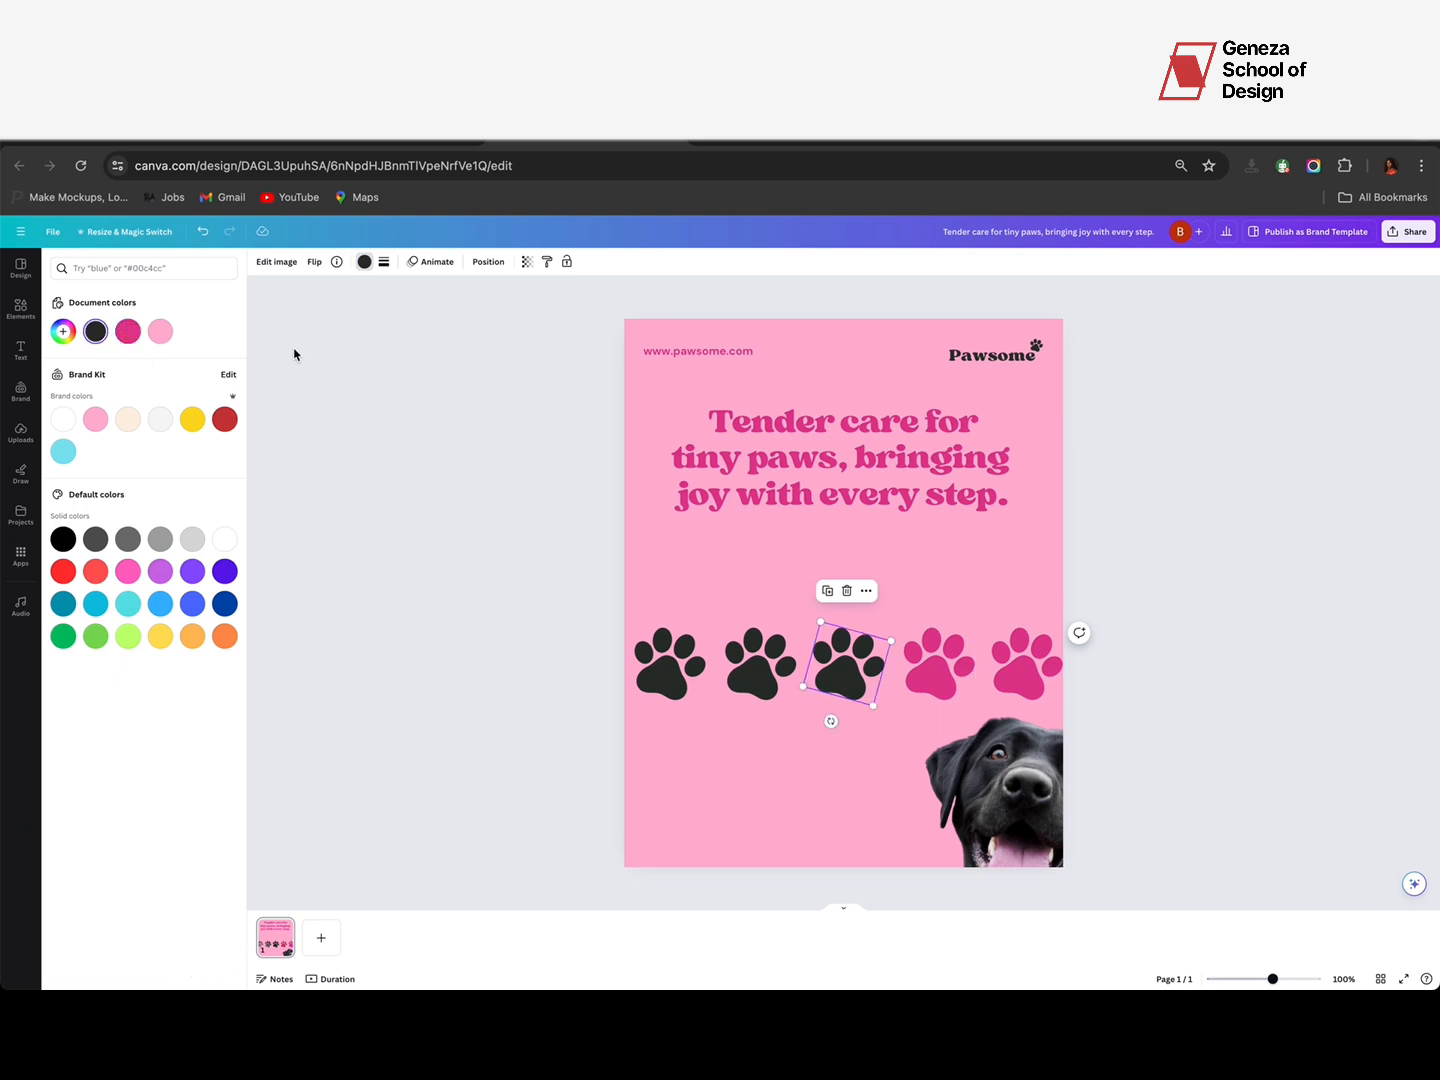
{"action": "left_click", "coordinate": [128, 331]}
{"action": "left_click", "coordinate": [772, 661]}
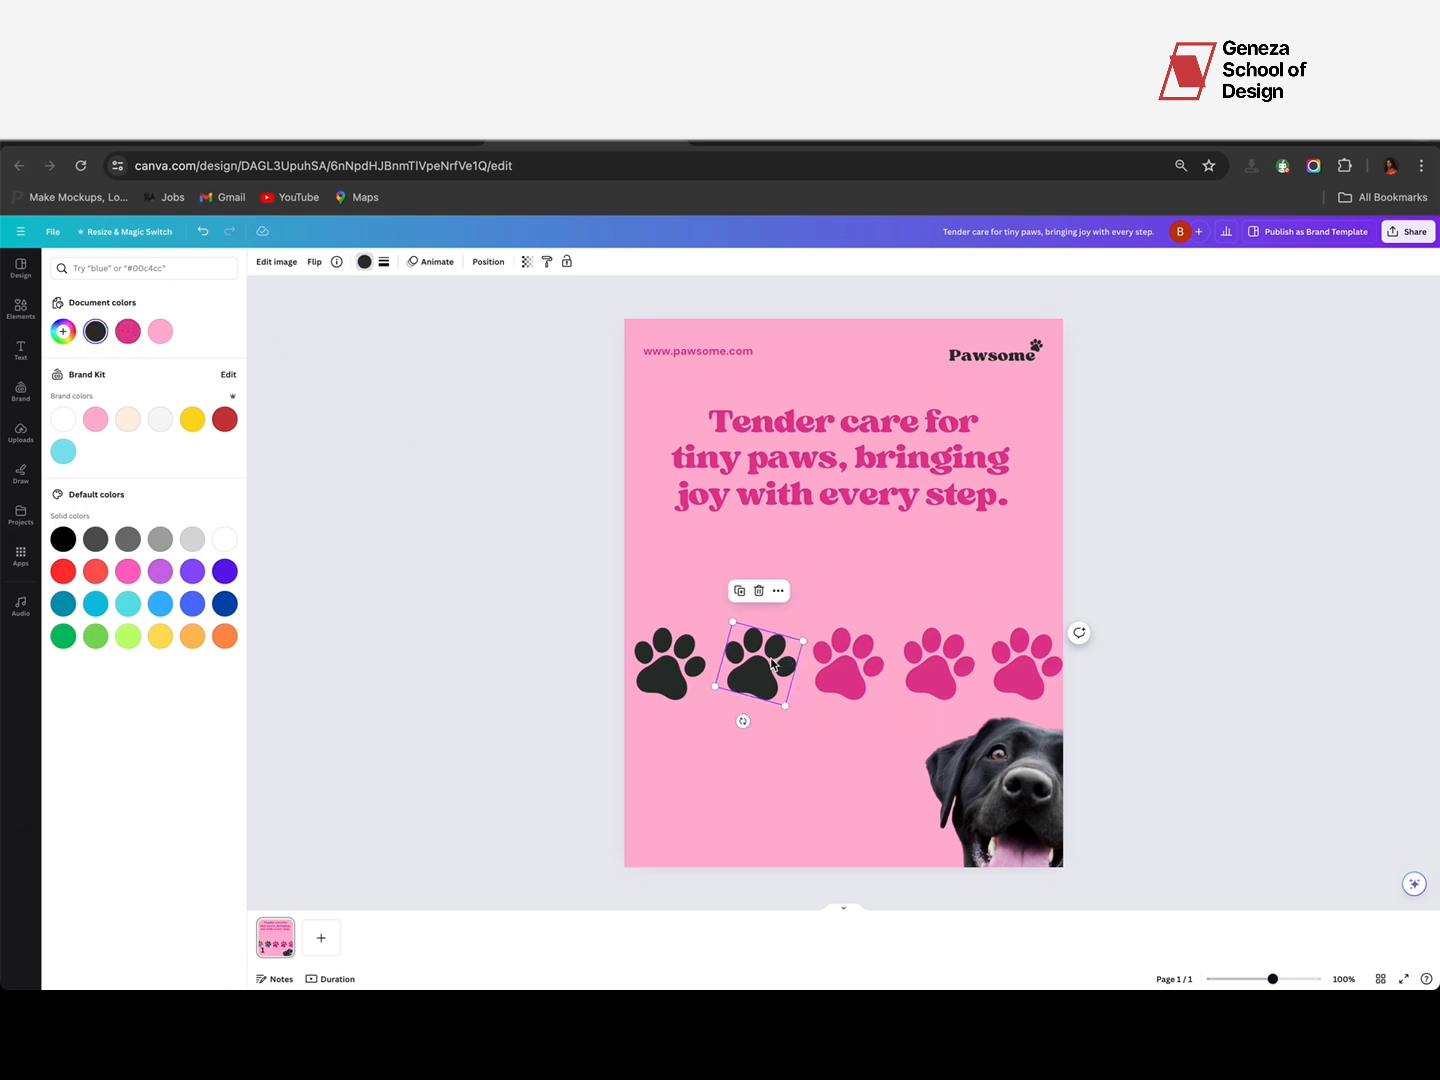
{"action": "left_click", "coordinate": [128, 331]}
{"action": "left_click", "coordinate": [698, 692], "text": "shift"}
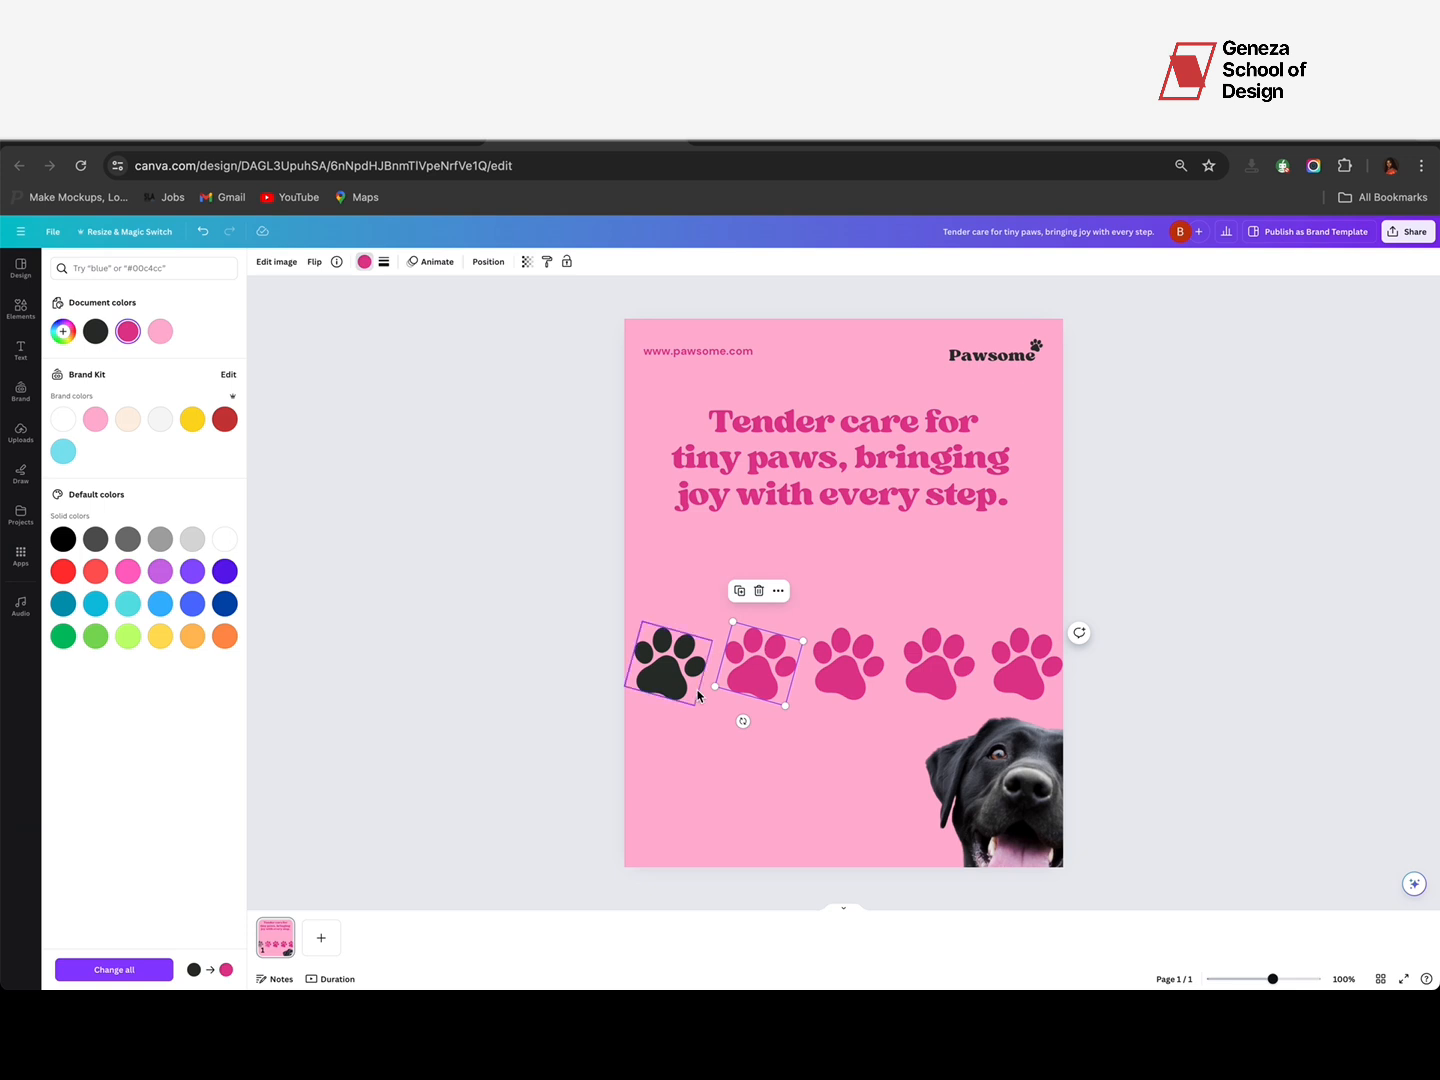
{"action": "left_click", "coordinate": [675, 677]}
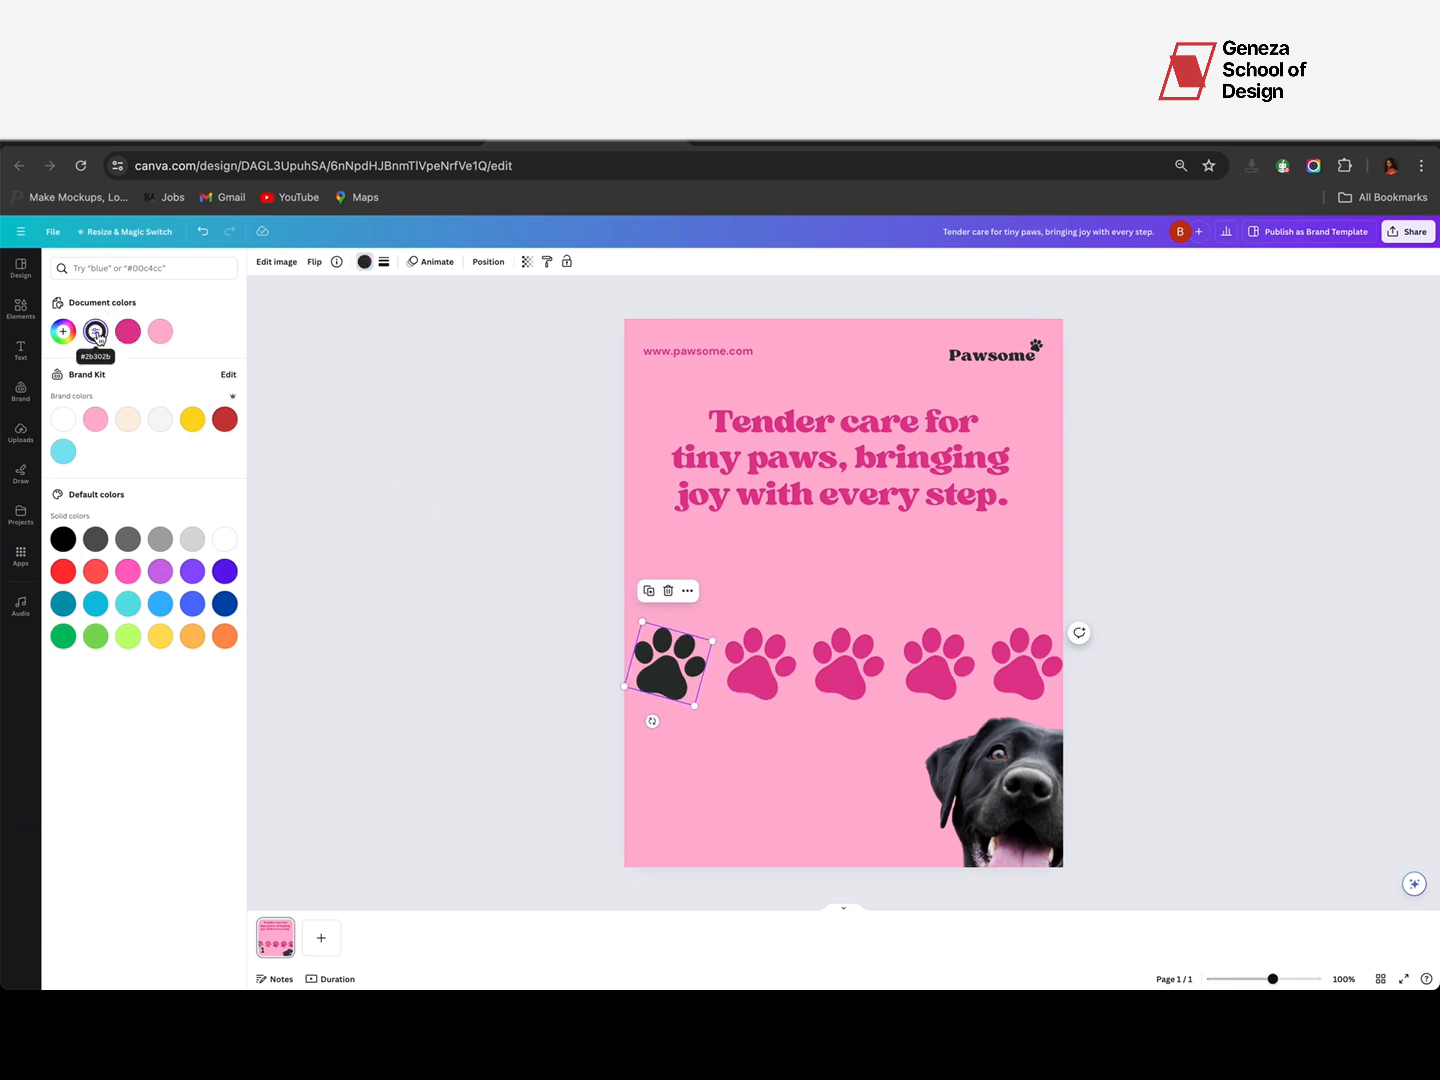
{"action": "left_click", "coordinate": [128, 331]}
{"action": "left_click", "coordinate": [280, 413]}
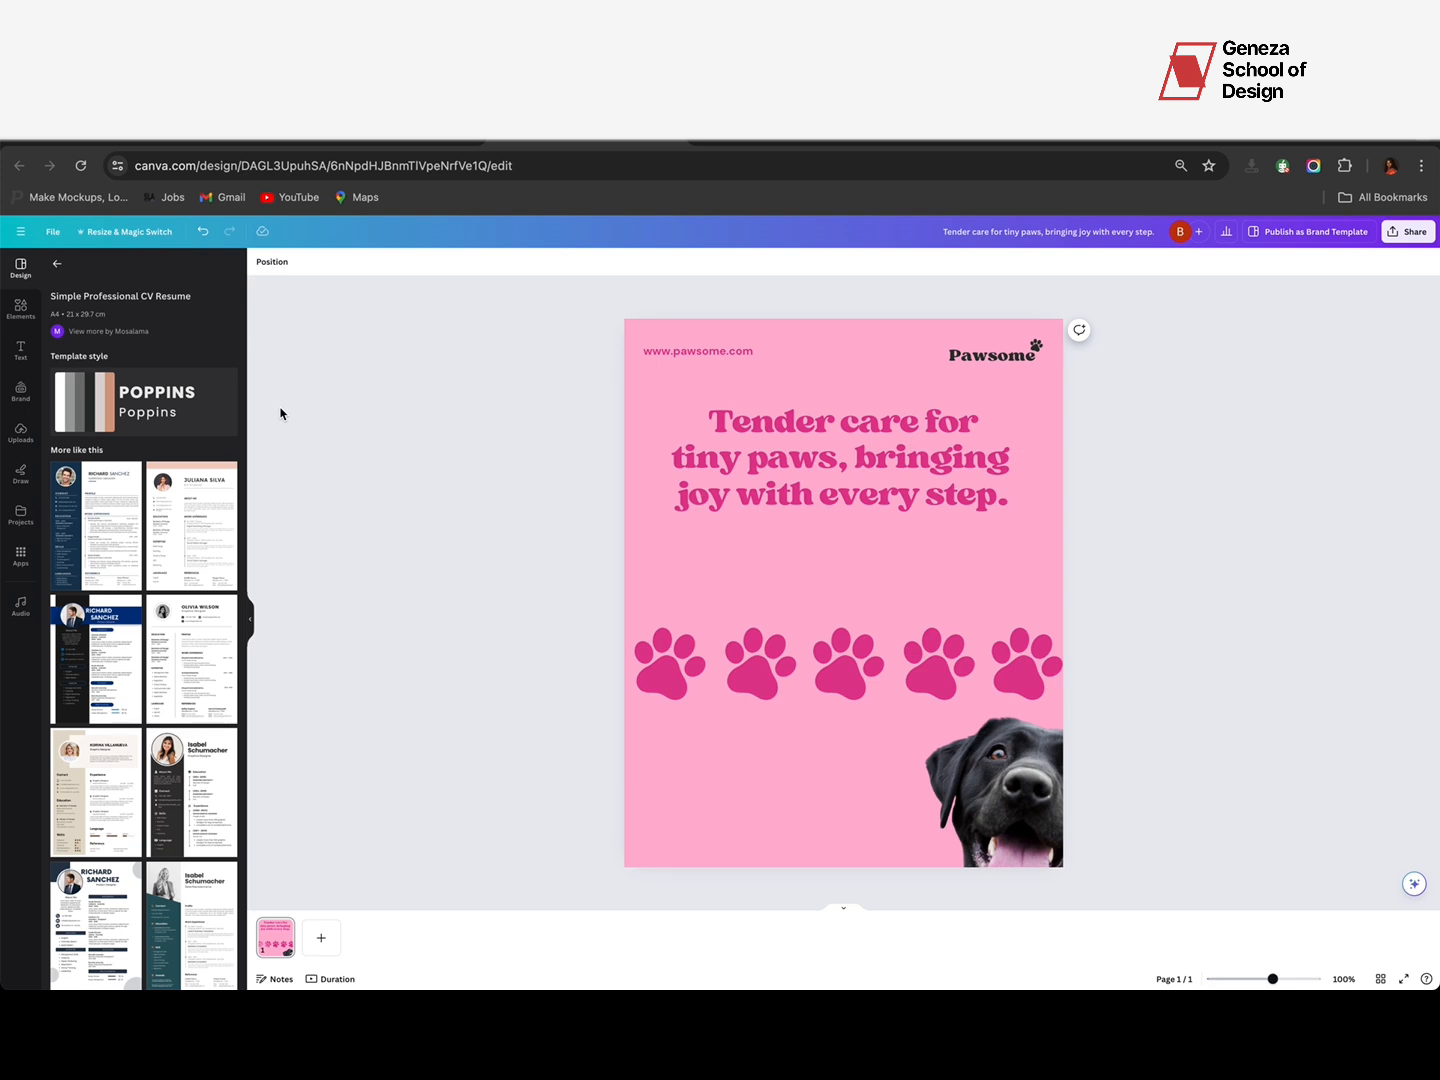
Step: Group the five pink paws, raising the row and enlarging it slightly past the page's left edge
{"action": "left_click", "coordinate": [655, 661]}
{"action": "left_click", "coordinate": [760, 680], "text": "shift"}
{"action": "left_click", "coordinate": [818, 683], "text": "shift"}
{"action": "left_click", "coordinate": [914, 677], "text": "shift"}
{"action": "left_click", "coordinate": [1010, 680]}
{"action": "left_click", "coordinate": [951, 686], "text": "shift"}
{"action": "left_click", "coordinate": [851, 682], "text": "shift"}
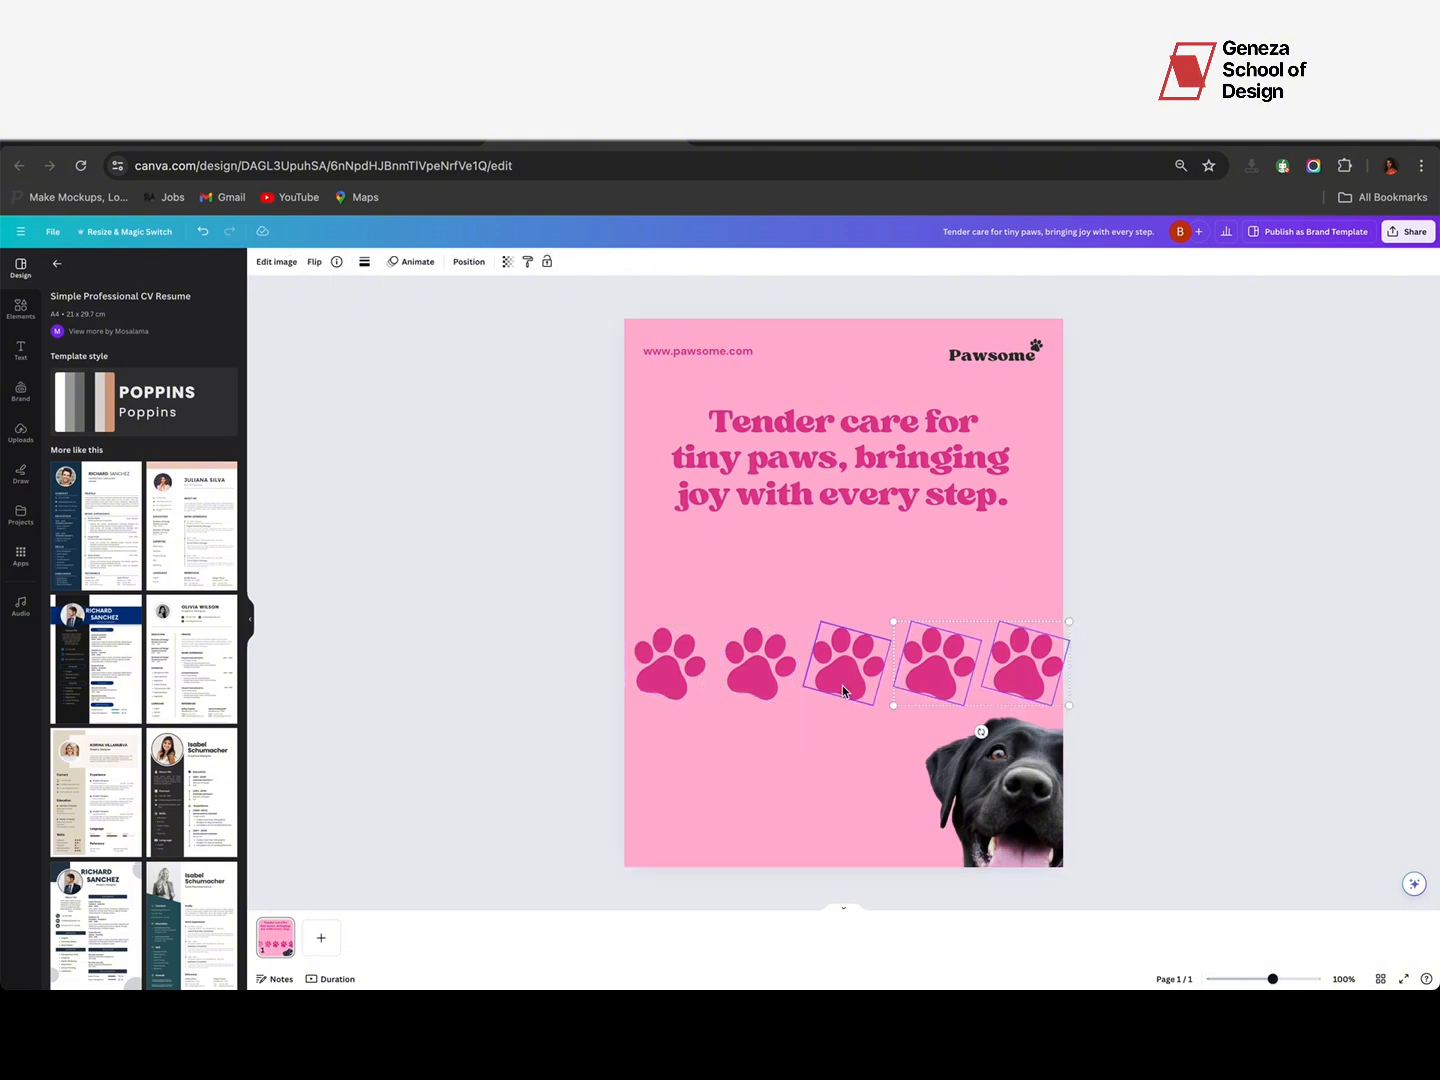
{"action": "left_click", "coordinate": [768, 672], "text": "shift"}
{"action": "left_click", "coordinate": [705, 668], "text": "shift"}
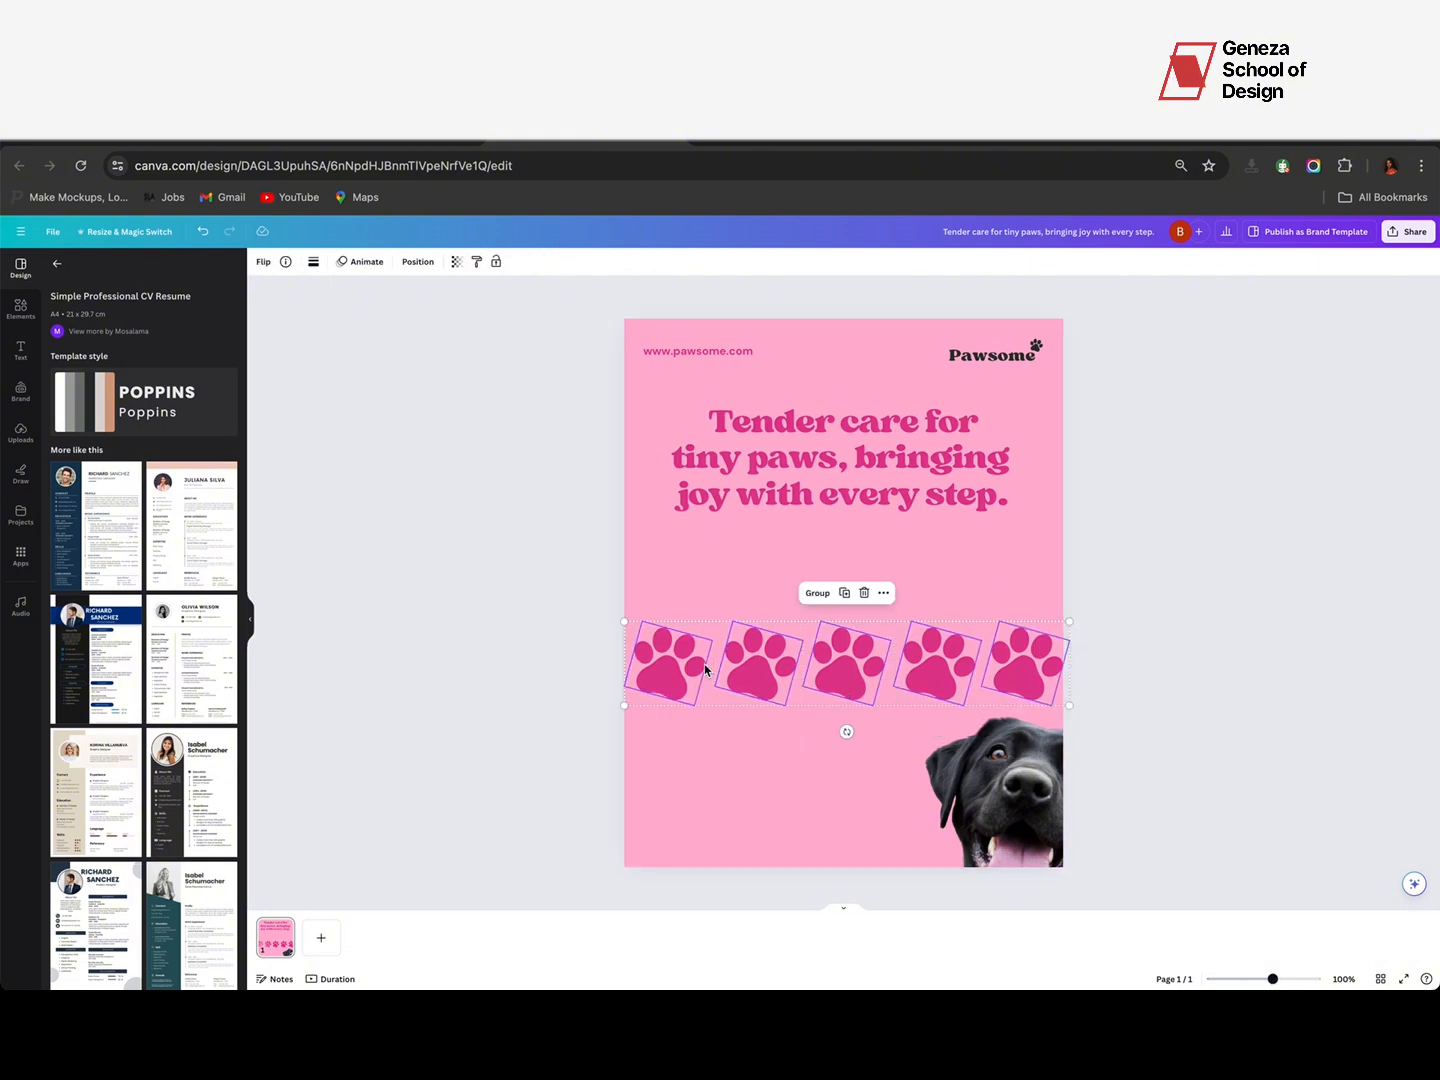
{"action": "key", "text": "ctrl+g"}
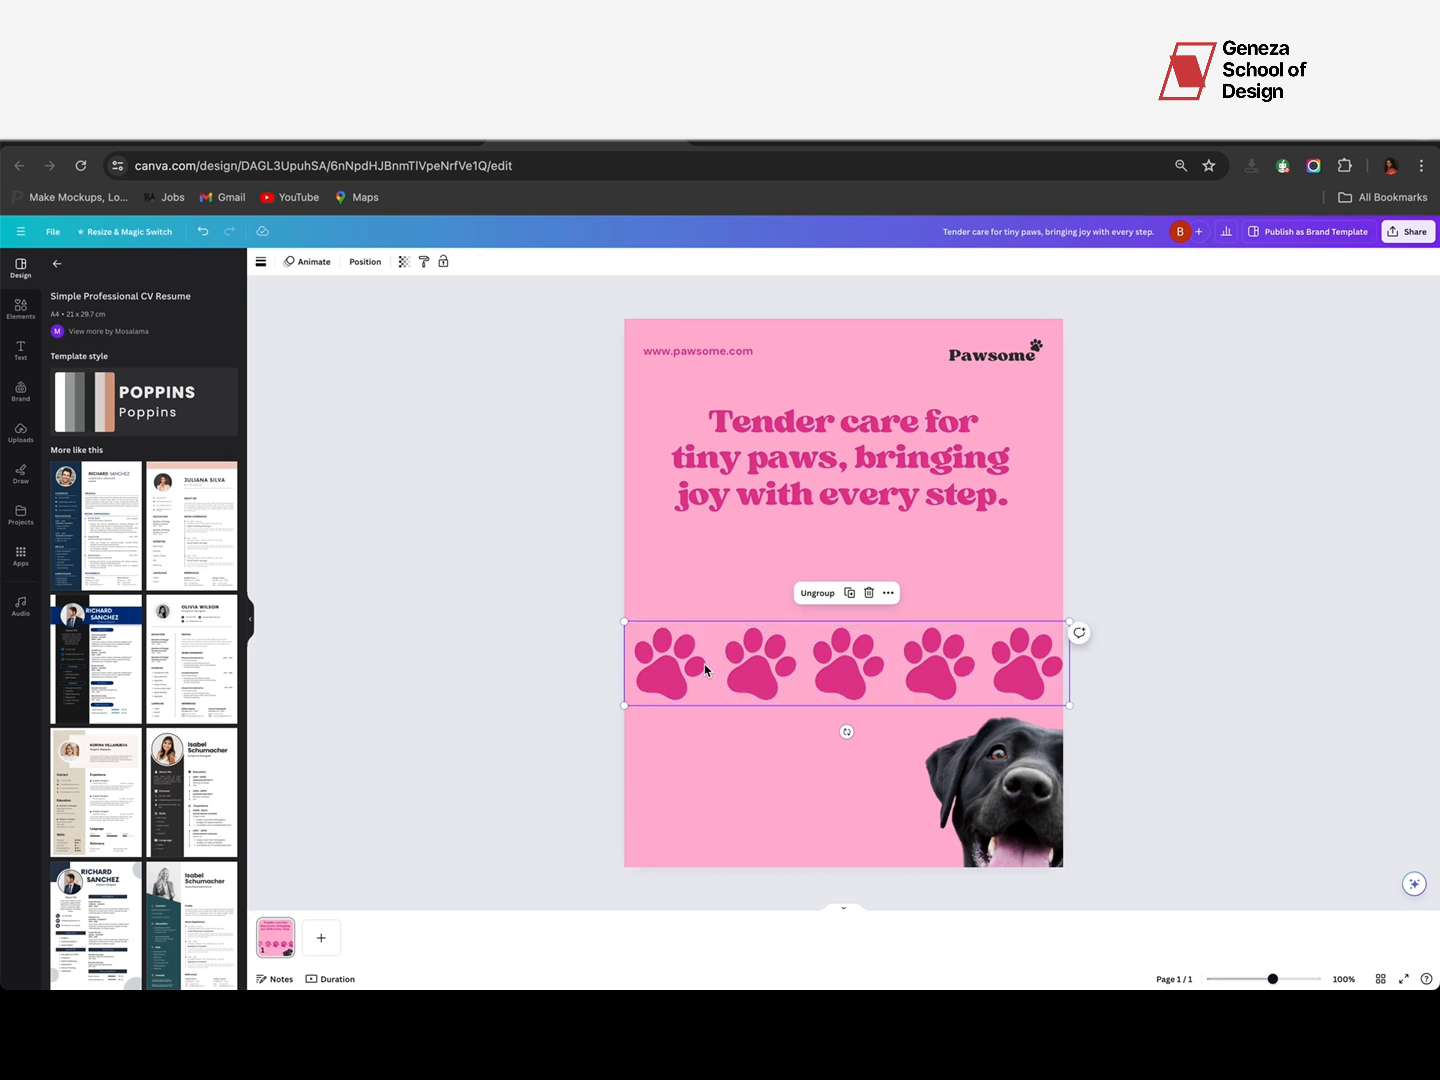
{"action": "left_click_drag", "start_coordinate": [830, 649], "coordinate": [827, 623]}
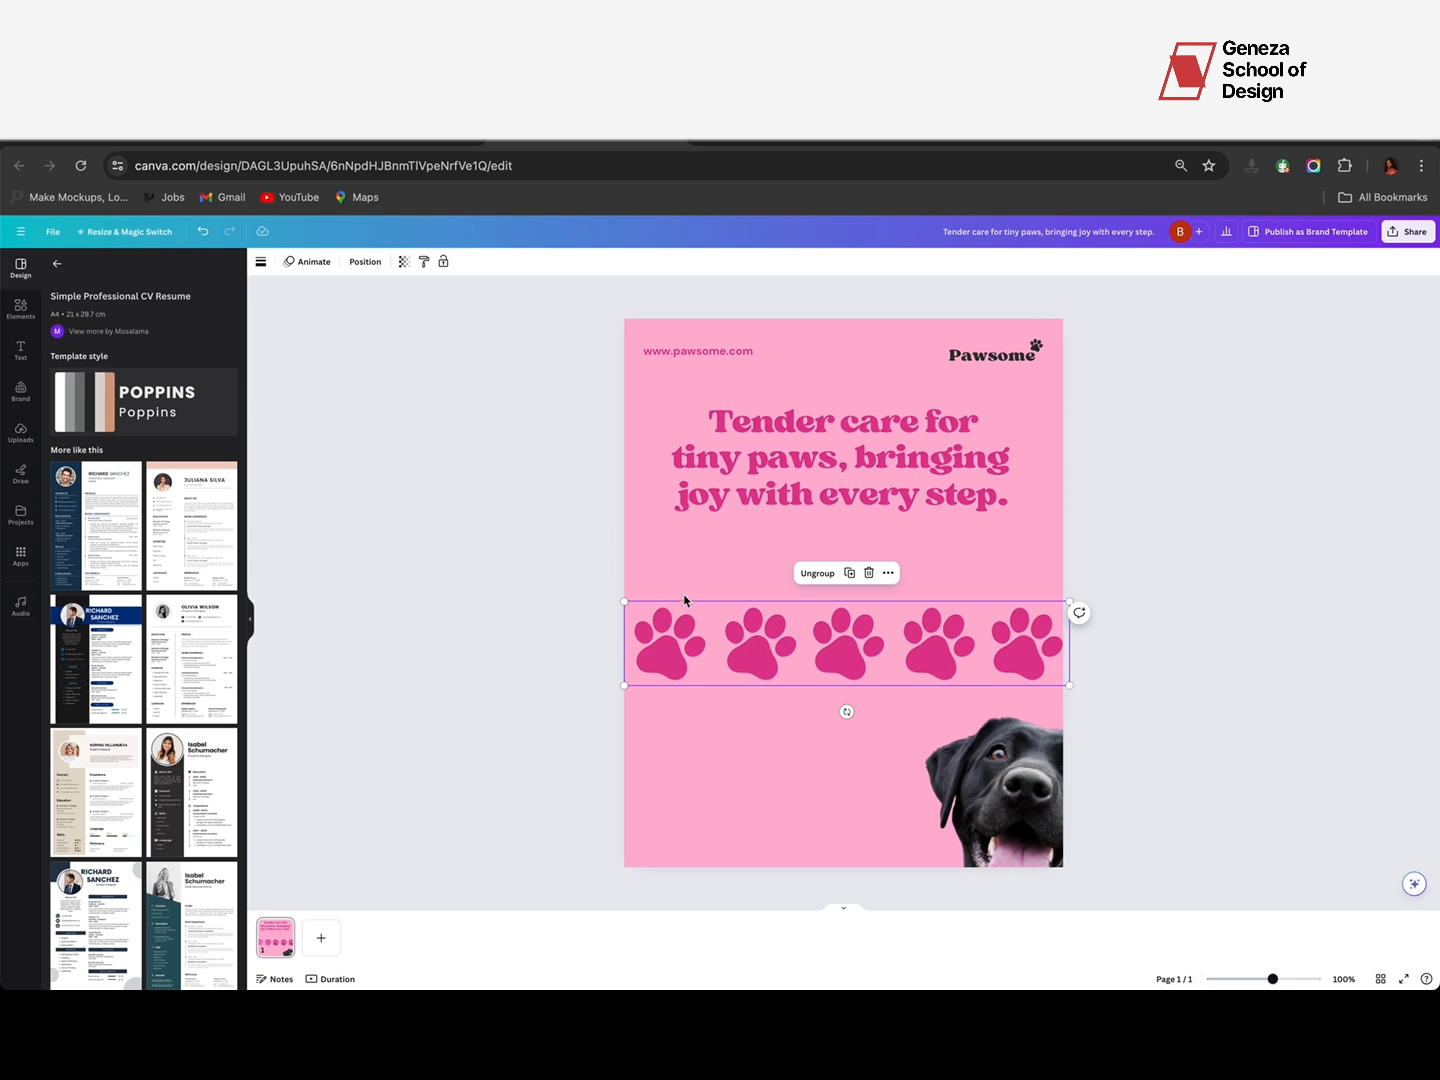
{"action": "left_click_drag", "start_coordinate": [622, 601], "coordinate": [608, 598]}
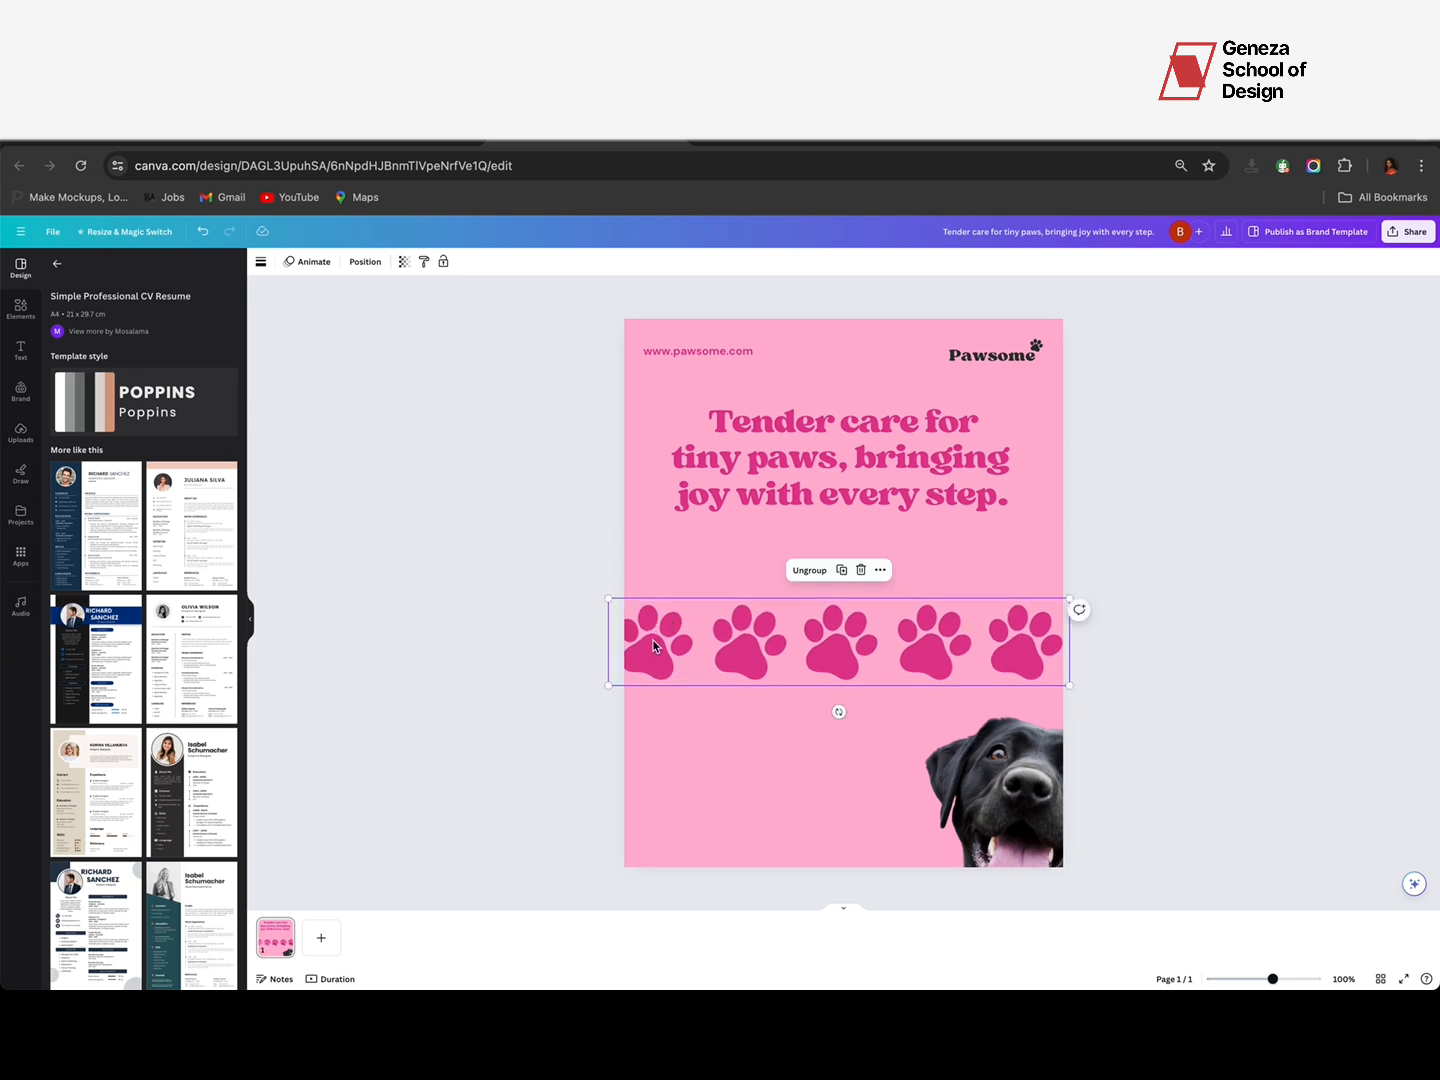
Step: Try stacking two copies of the paw row beneath it, and delete both copies
{"action": "left_click_drag", "start_coordinate": [658, 670], "coordinate": [658, 820]}
{"action": "left_click_drag", "start_coordinate": [660, 724], "coordinate": [647, 729]}
{"action": "left_click", "coordinate": [679, 813], "text": "shift"}
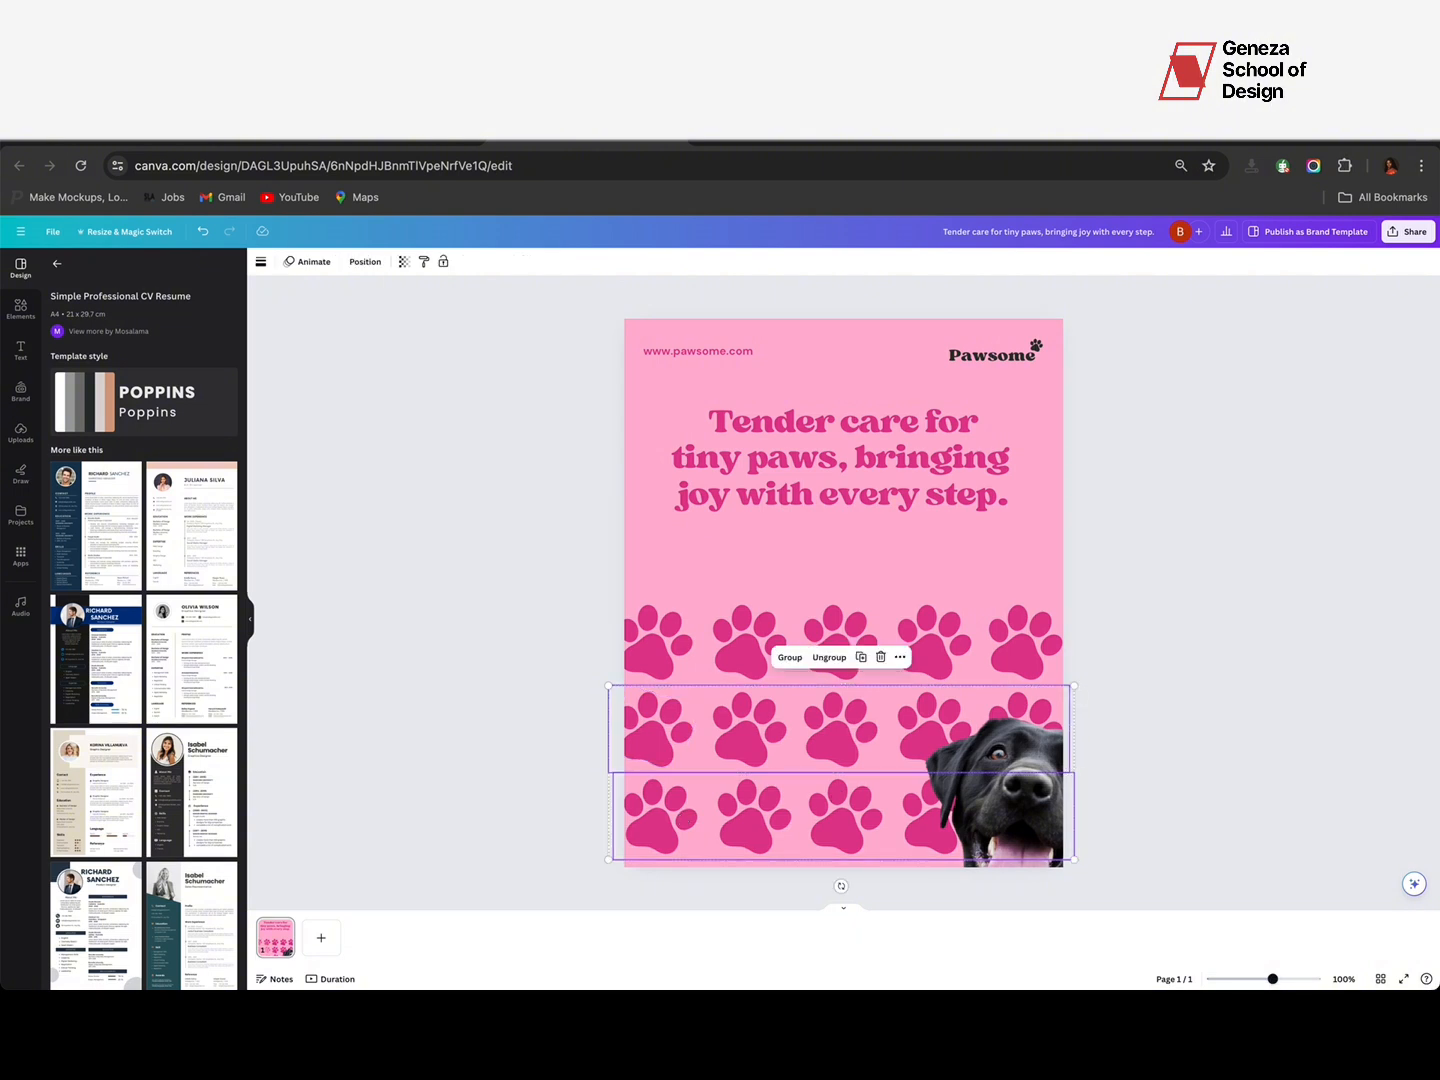
{"action": "key", "text": "Delete"}
Step: Duplicate the paw row twice below the original to form three aligned, evenly spaced rows
{"action": "left_click", "coordinate": [664, 667]}
{"action": "left_click_drag", "start_coordinate": [664, 667], "coordinate": [661, 841]}
{"action": "left_click", "coordinate": [661, 756]}
{"action": "left_click", "coordinate": [666, 707]}
{"action": "left_click", "coordinate": [667, 707]}
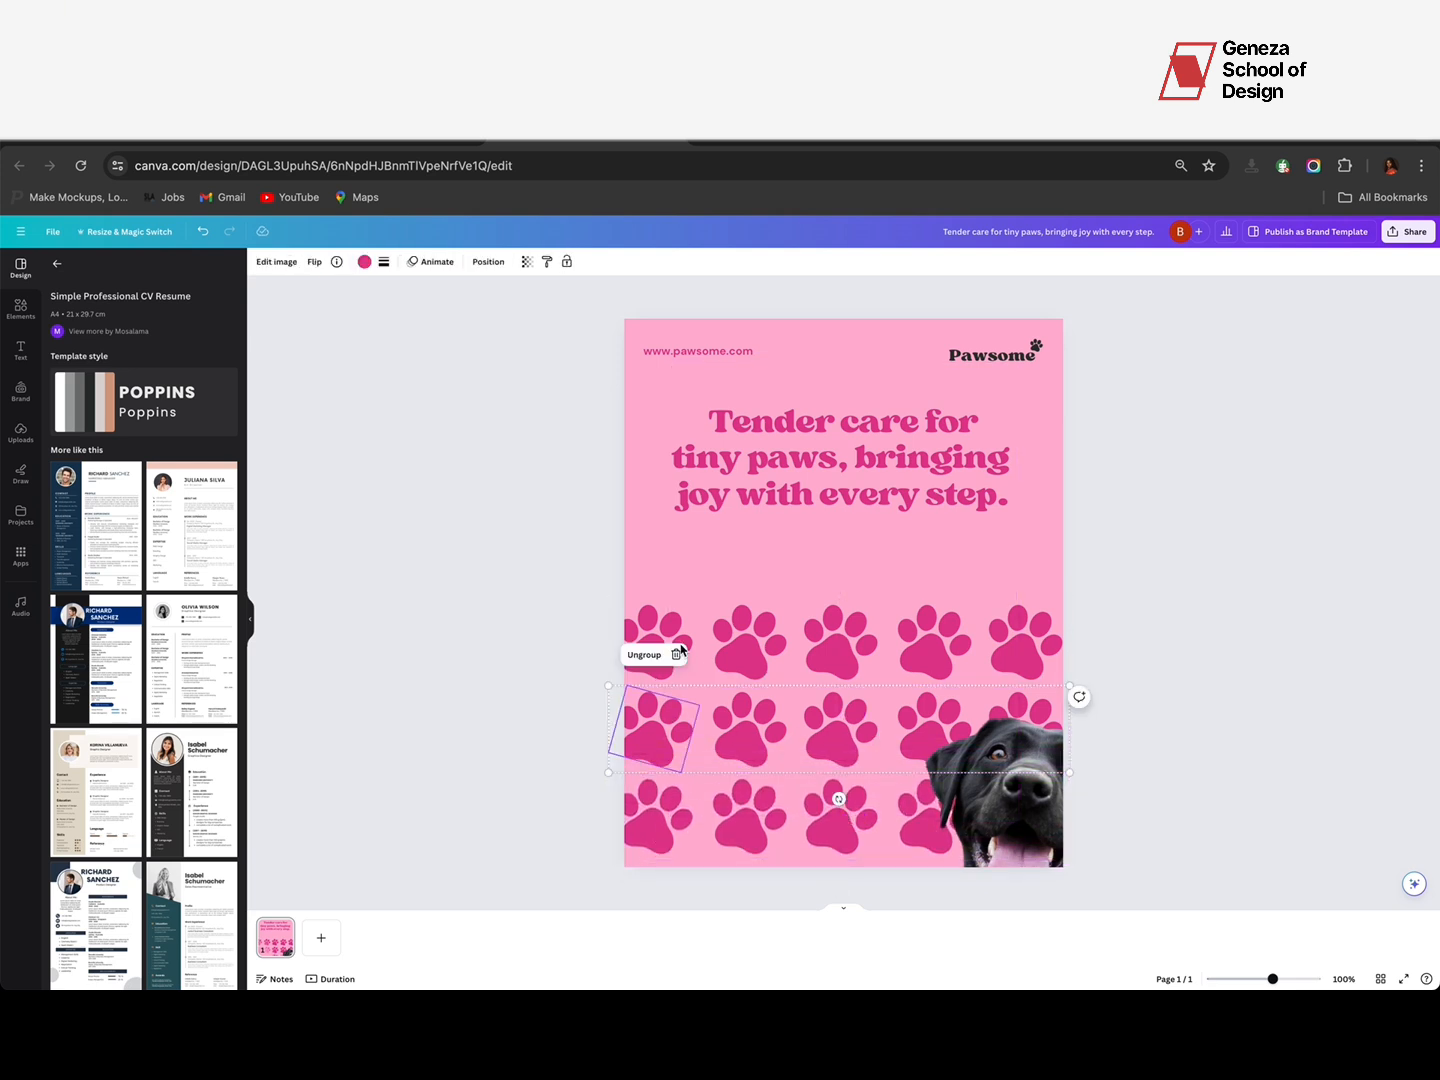
{"action": "left_click", "coordinate": [736, 646]}
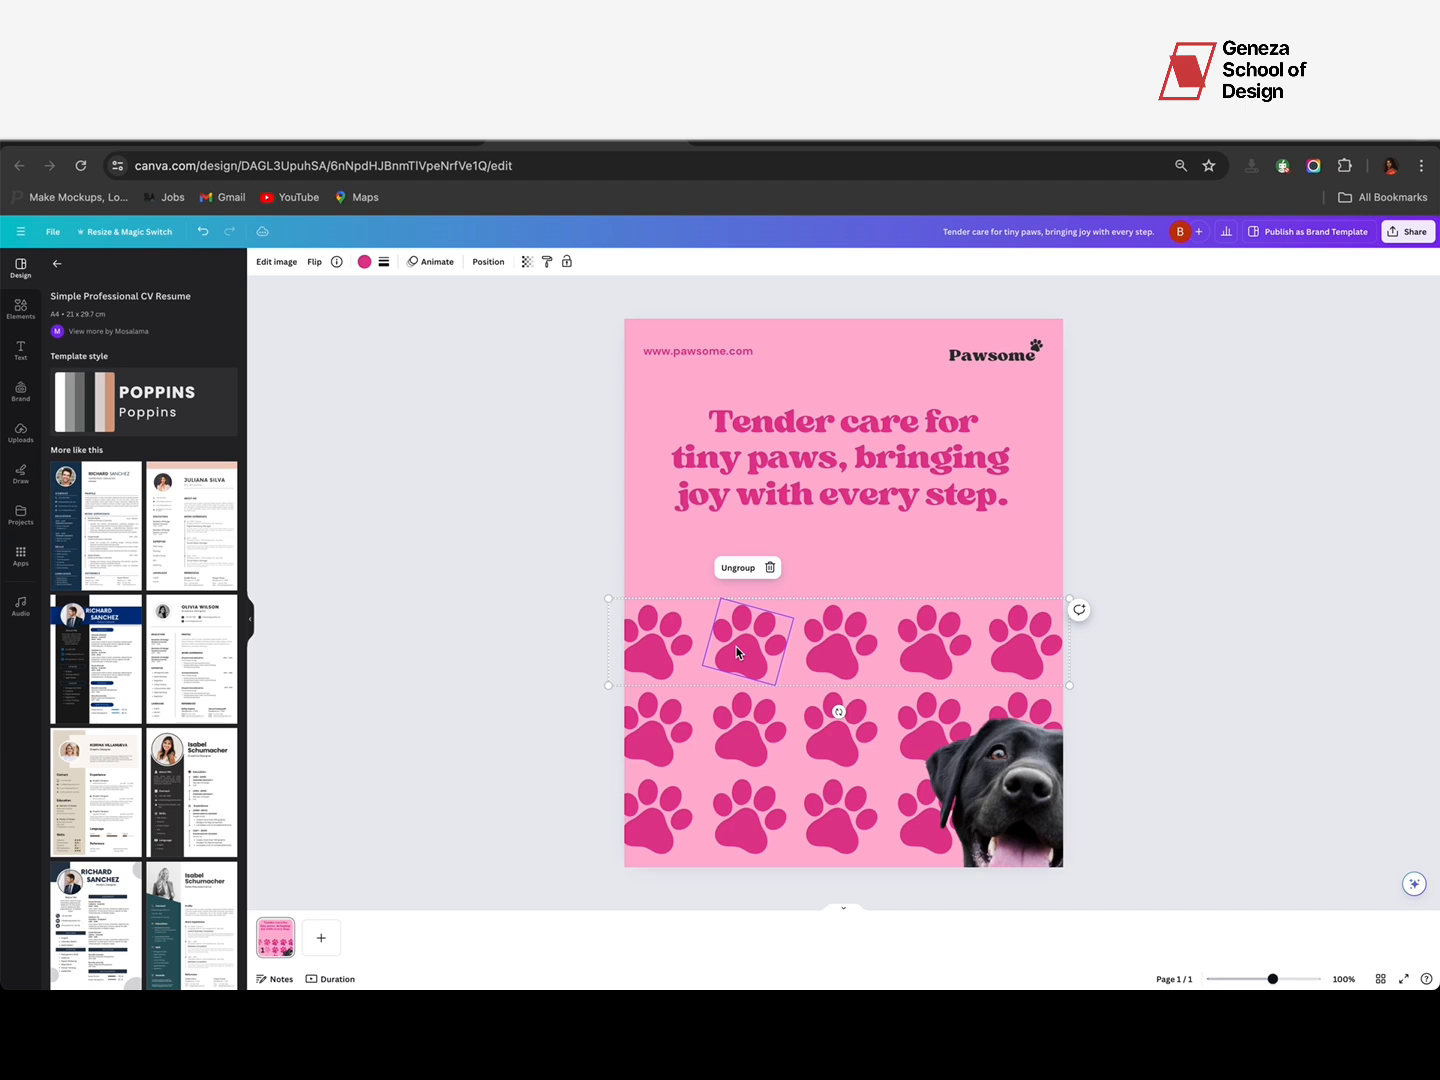
Step: Move the dog photo from the lower-right corner to the centre of the page, below the headline
{"action": "left_click", "coordinate": [941, 752]}
{"action": "left_click_drag", "start_coordinate": [977, 781], "coordinate": [761, 627]}
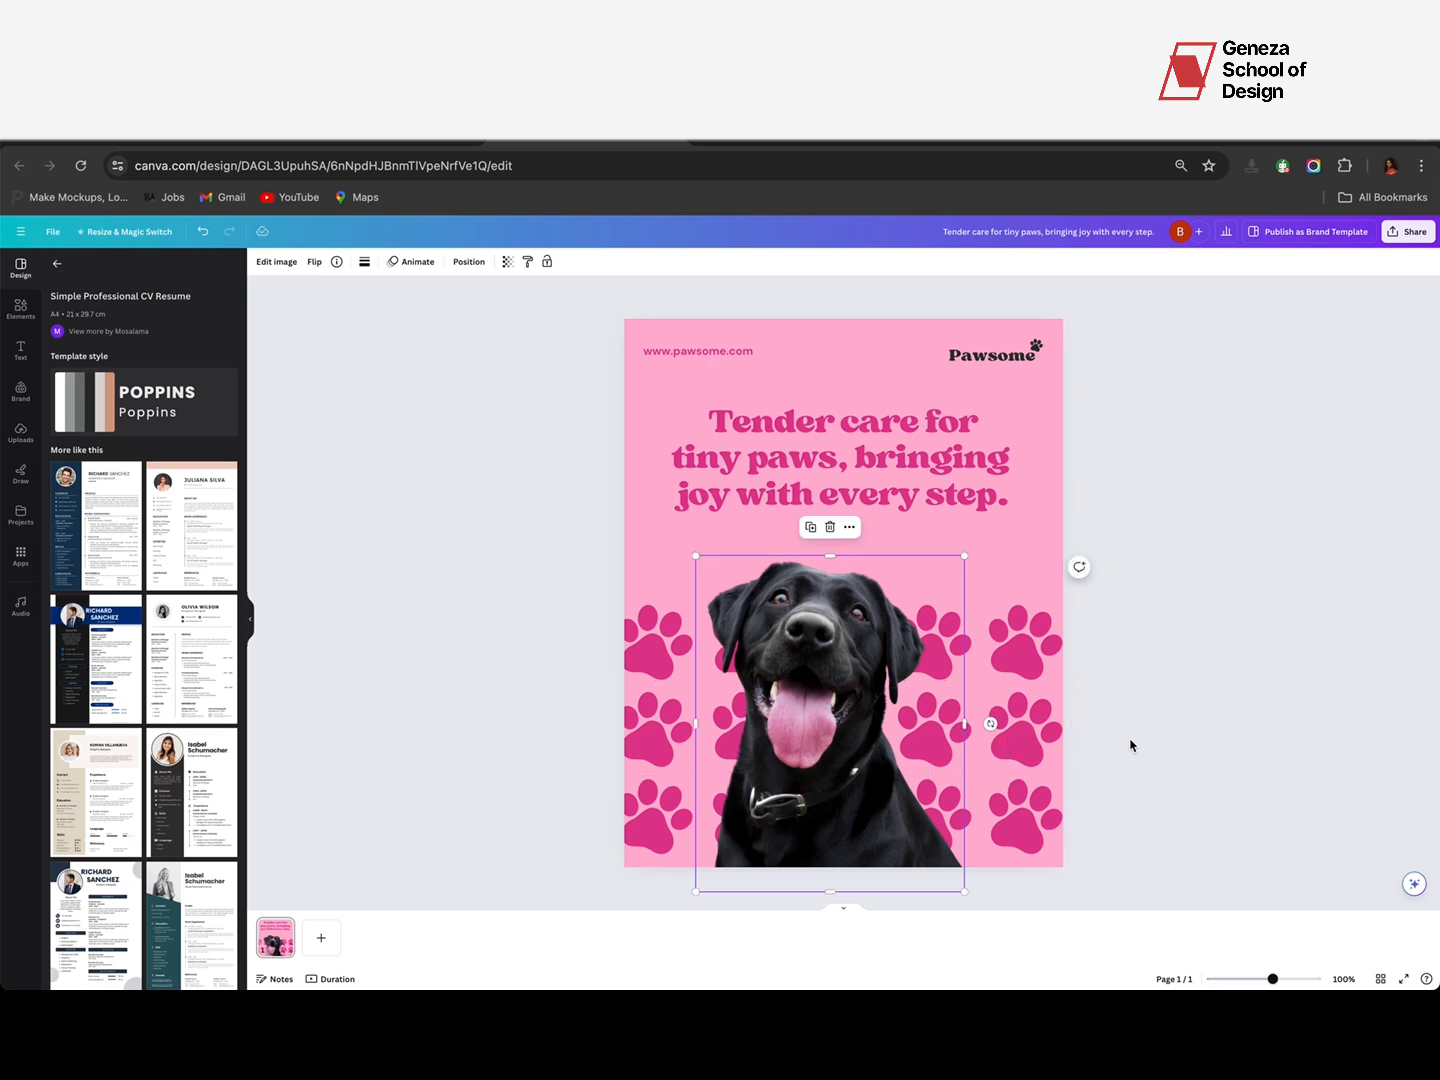
{"action": "left_click", "coordinate": [1129, 680]}
Step: Move the three paw rows lower together and enlarge them so the pattern runs off the page's sides and bottom
{"action": "left_click", "coordinate": [1037, 620]}
{"action": "left_click", "coordinate": [1032, 720], "text": "shift"}
{"action": "left_click", "coordinate": [1028, 810], "text": "shift"}
{"action": "left_click_drag", "start_coordinate": [1011, 695], "coordinate": [1011, 738]}
{"action": "left_click_drag", "start_coordinate": [1069, 642], "coordinate": [1107, 619]}
{"action": "mouse_move", "coordinate": [1016, 689]}
{"action": "left_mouse_down"}
{"action": "mouse_move", "coordinate": [988, 725]}
{"action": "mouse_move", "coordinate": [1004, 726]}
{"action": "mouse_move", "coordinate": [997, 715]}
{"action": "left_mouse_up"}
{"action": "left_click", "coordinate": [1262, 471]}
Step: Enlarge the dog photo slightly and centre it beneath the headline
{"action": "left_click", "coordinate": [815, 633]}
{"action": "left_click_drag", "start_coordinate": [815, 633], "coordinate": [825, 628]}
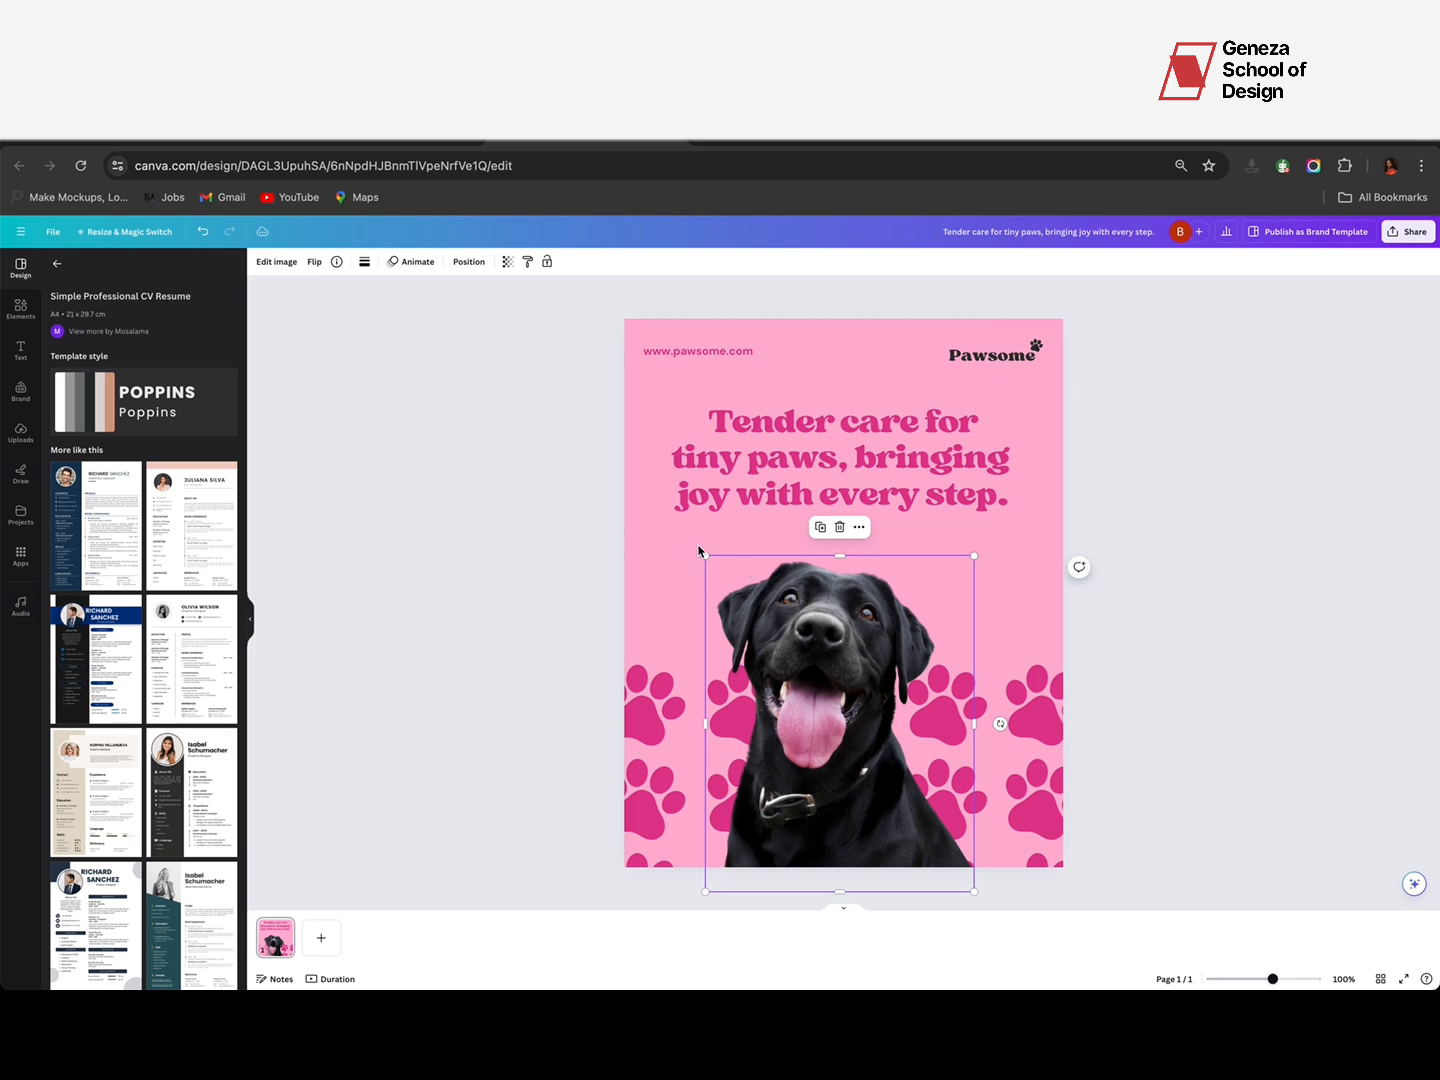
{"action": "left_click_drag", "start_coordinate": [705, 552], "coordinate": [684, 530]}
{"action": "left_click_drag", "start_coordinate": [768, 582], "coordinate": [784, 591]}
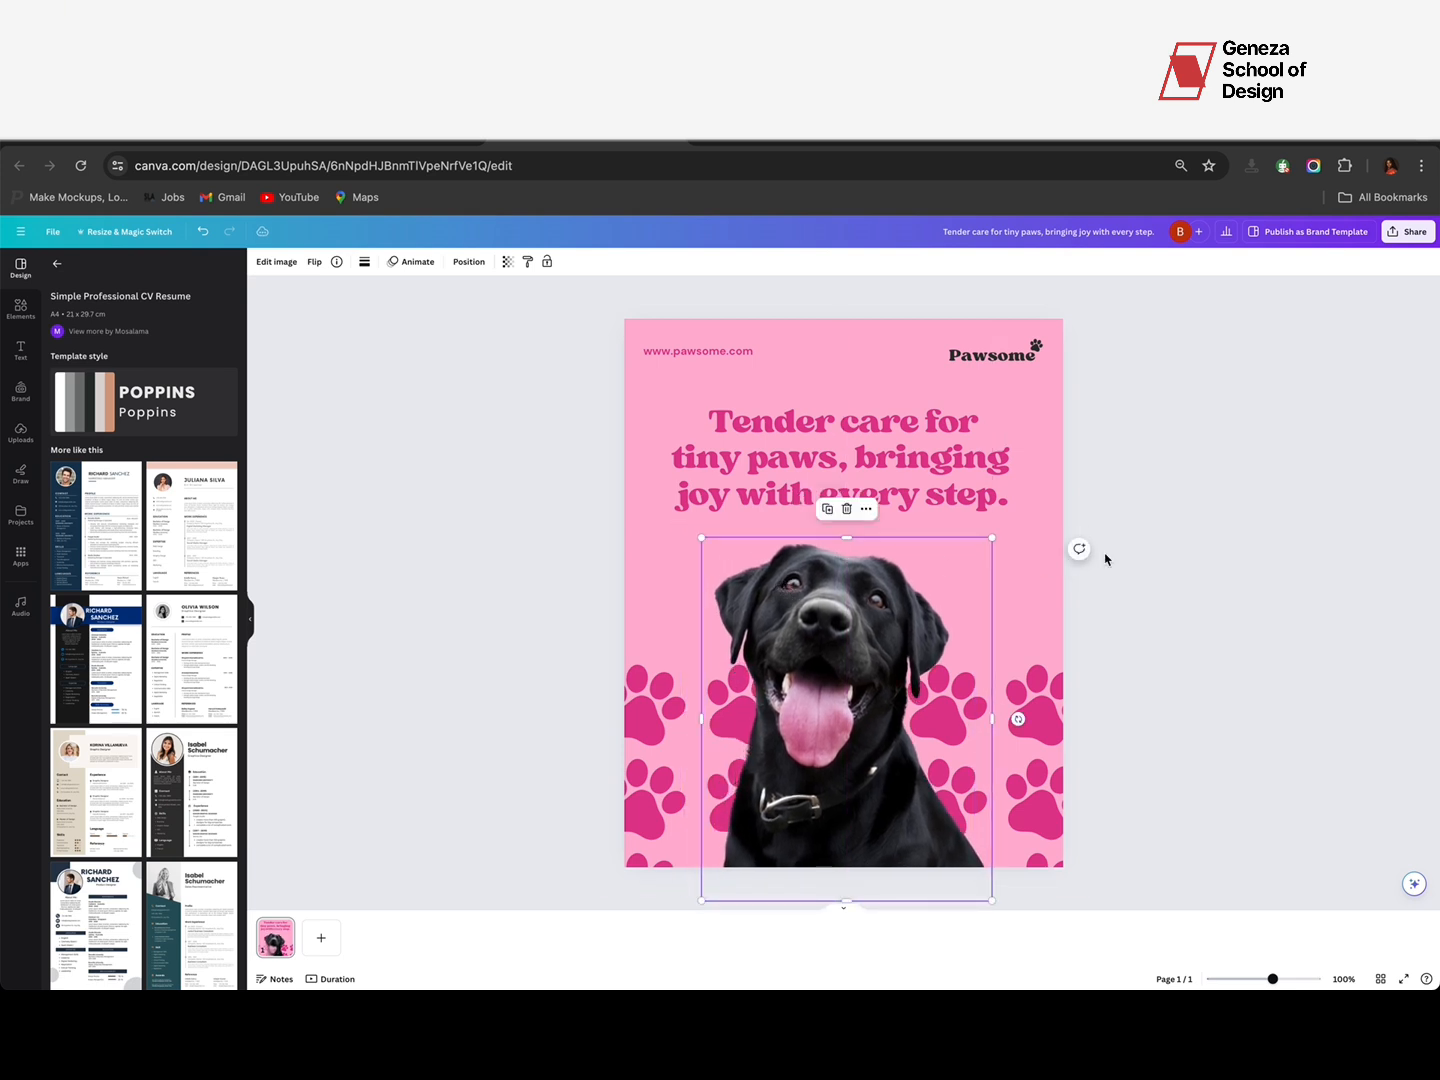
{"action": "left_click", "coordinate": [1105, 560]}
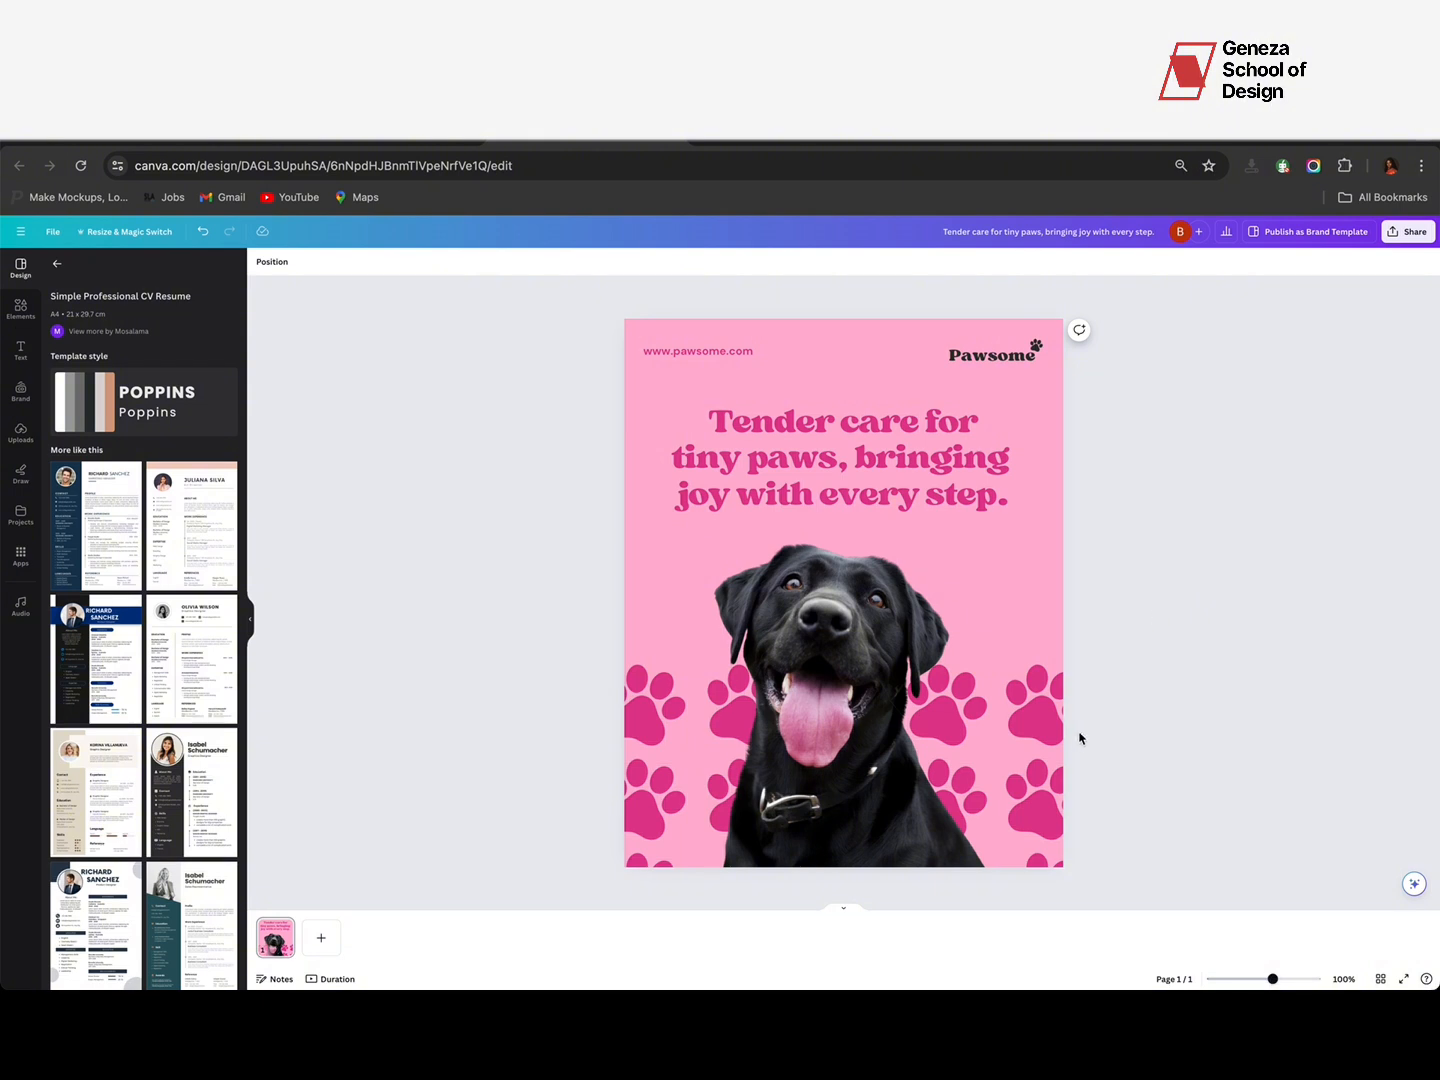
Step: Group the three paw rows into one pattern and shift it slightly down and to the right behind the dog
{"action": "left_click", "coordinate": [1010, 744]}
{"action": "double_click", "coordinate": [1022, 788]}
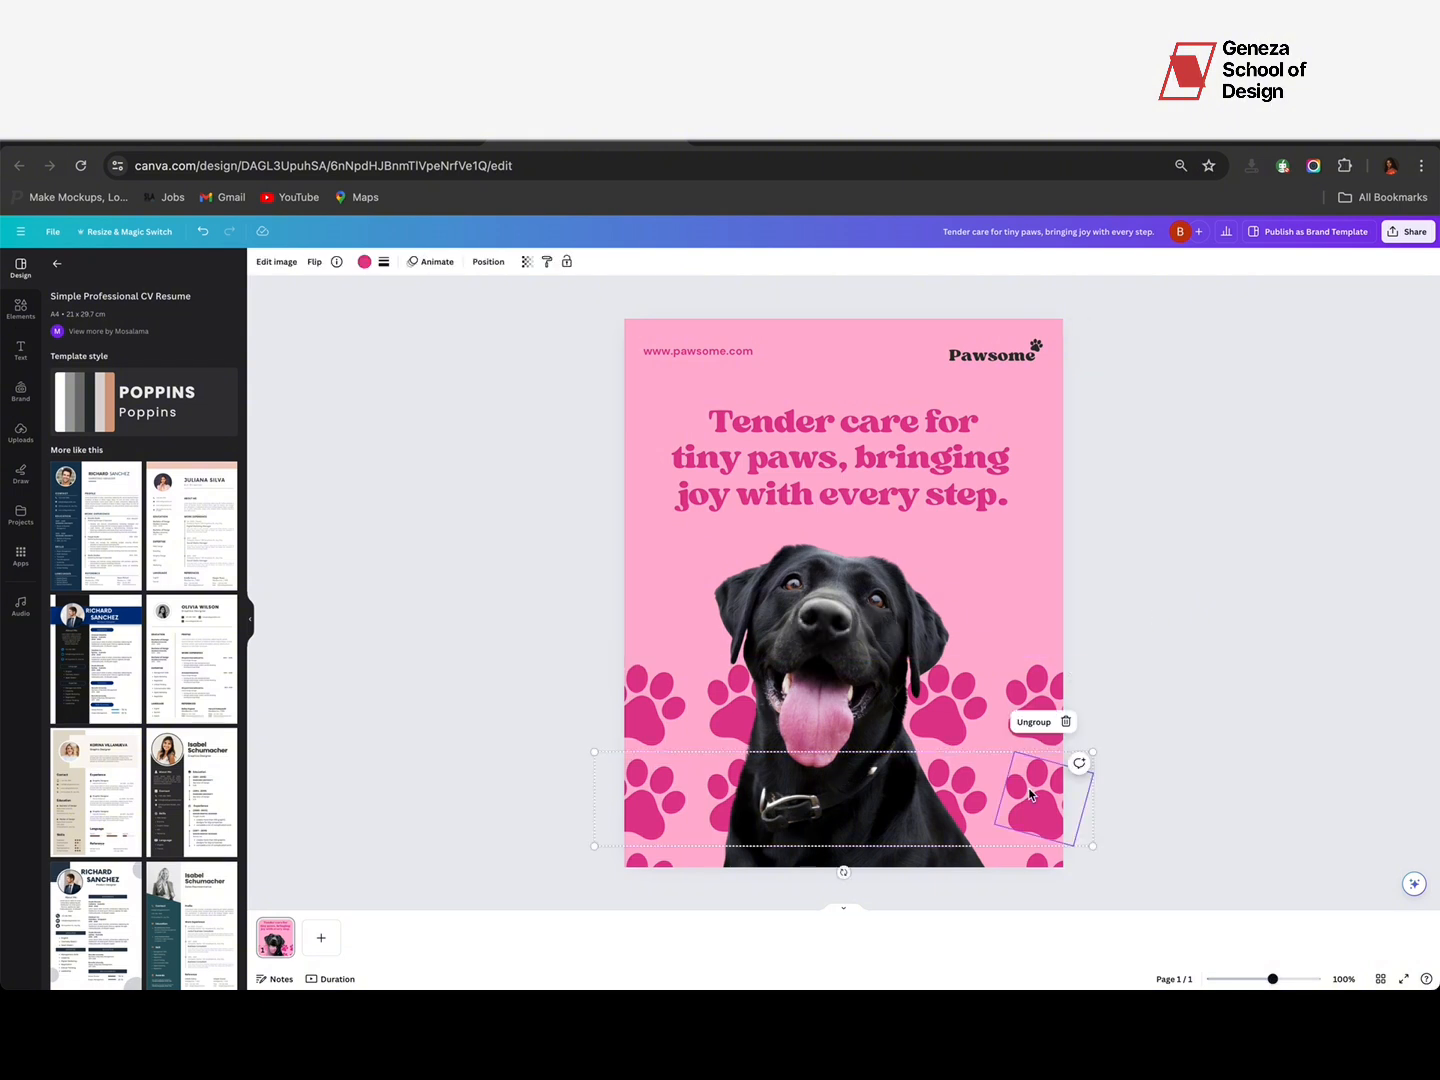
{"action": "left_click", "coordinate": [999, 732], "text": "shift"}
{"action": "key", "text": "super+g"}
{"action": "left_click_drag", "start_coordinate": [1021, 785], "coordinate": [1022, 769]}
{"action": "key", "text": "ctrl+z"}
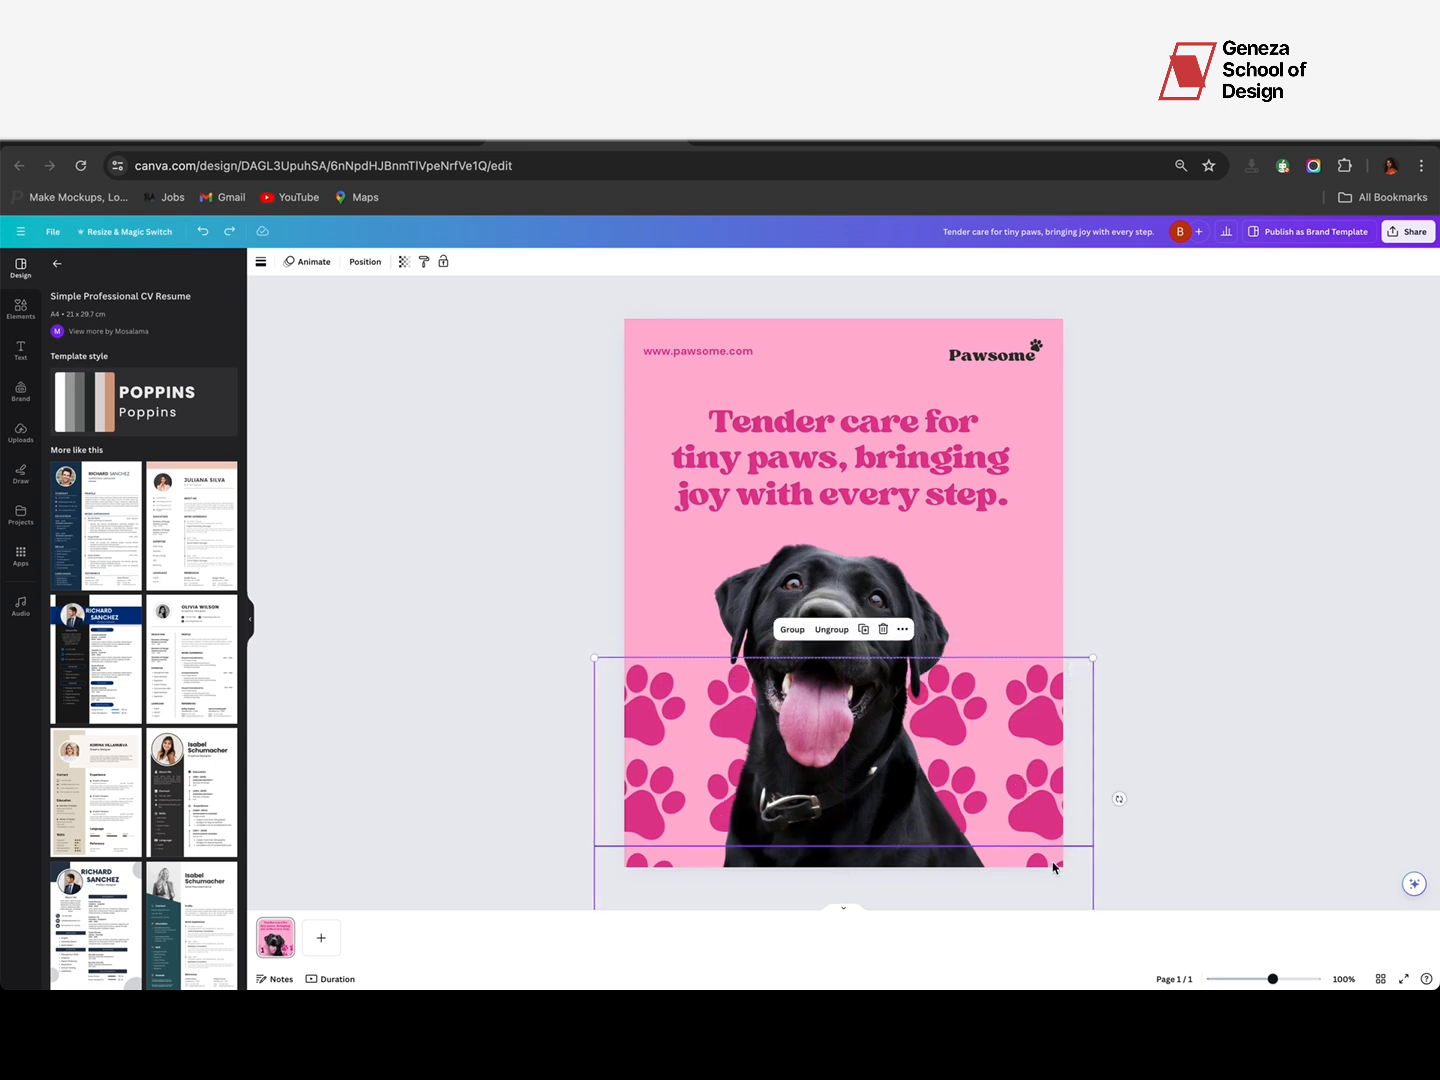
{"action": "left_click", "coordinate": [1157, 585]}
{"action": "left_click", "coordinate": [1013, 742]}
{"action": "mouse_move", "coordinate": [1012, 743]}
{"action": "left_mouse_down"}
{"action": "mouse_move", "coordinate": [1041, 744]}
{"action": "mouse_move", "coordinate": [1025, 752]}
{"action": "left_mouse_up"}
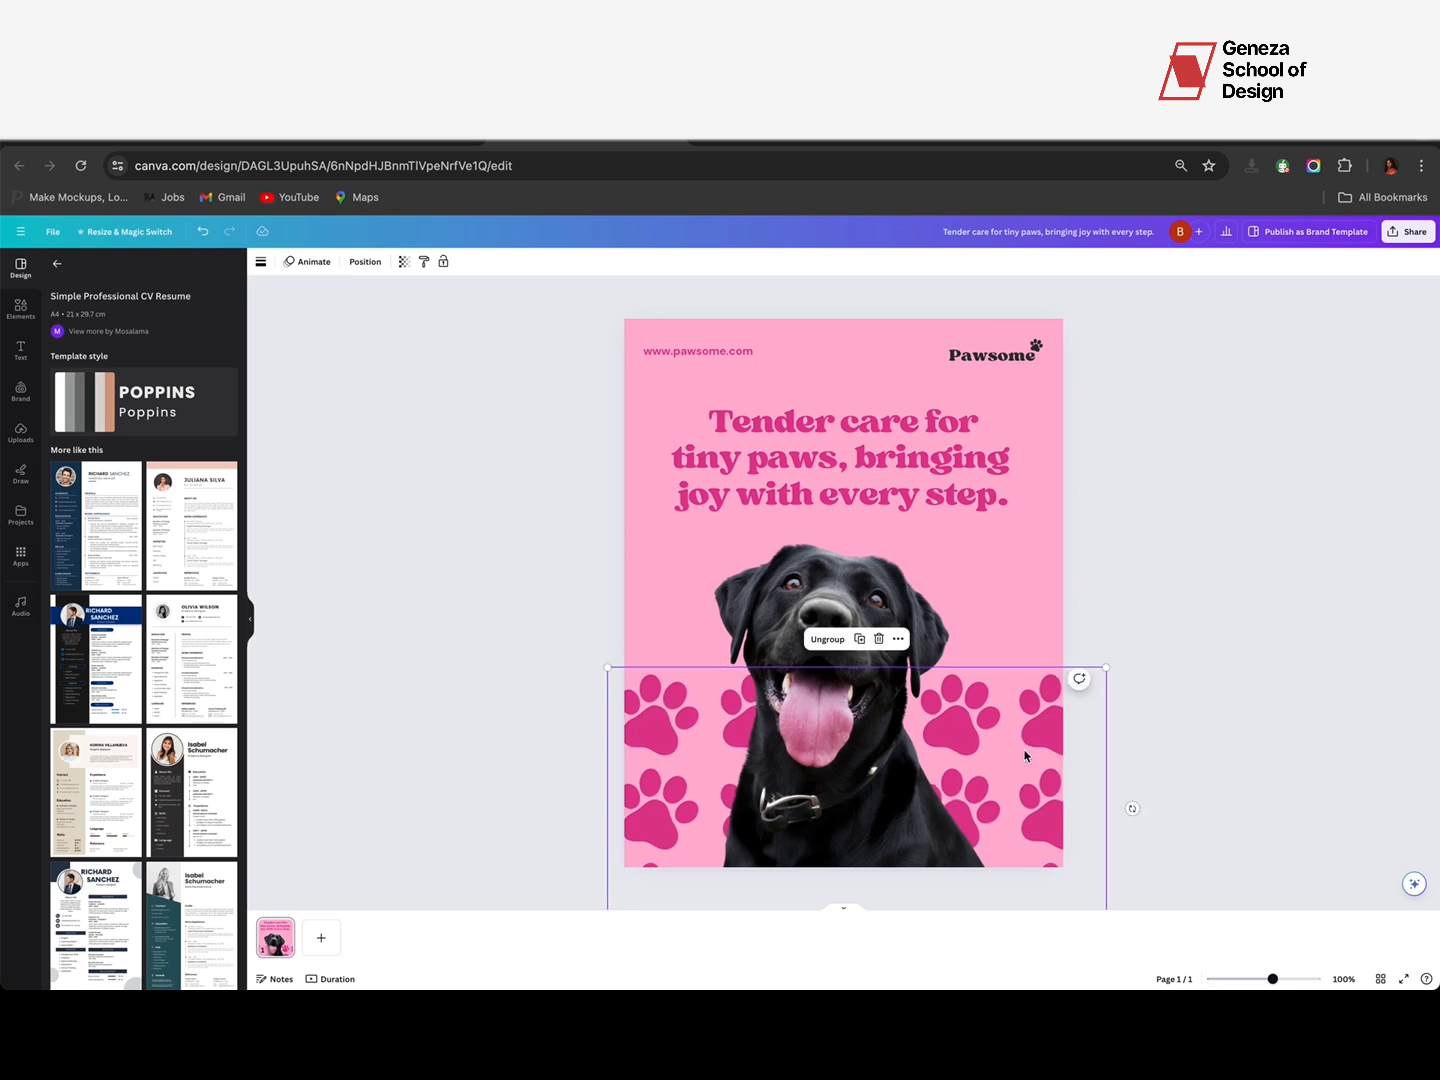
{"action": "left_click", "coordinate": [1199, 589]}
Step: Nudge the dog photo up slightly and raise the headline to keep space between them
{"action": "left_click", "coordinate": [868, 612]}
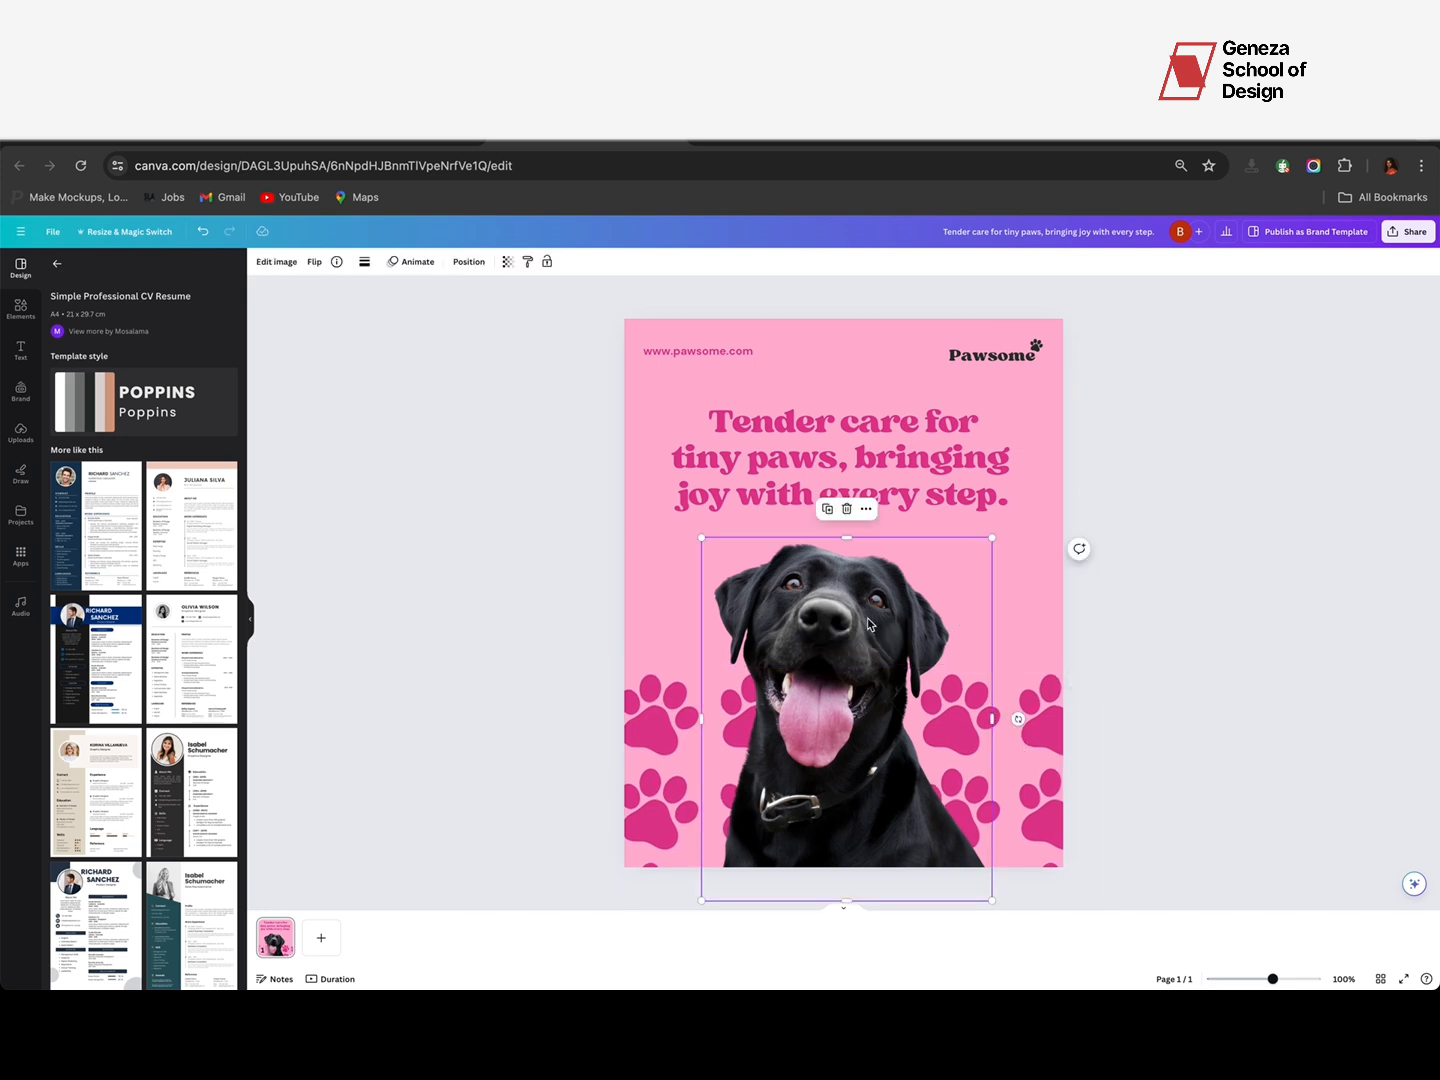
{"action": "left_click_drag", "start_coordinate": [869, 612], "coordinate": [869, 609]}
{"action": "left_click", "coordinate": [850, 491]}
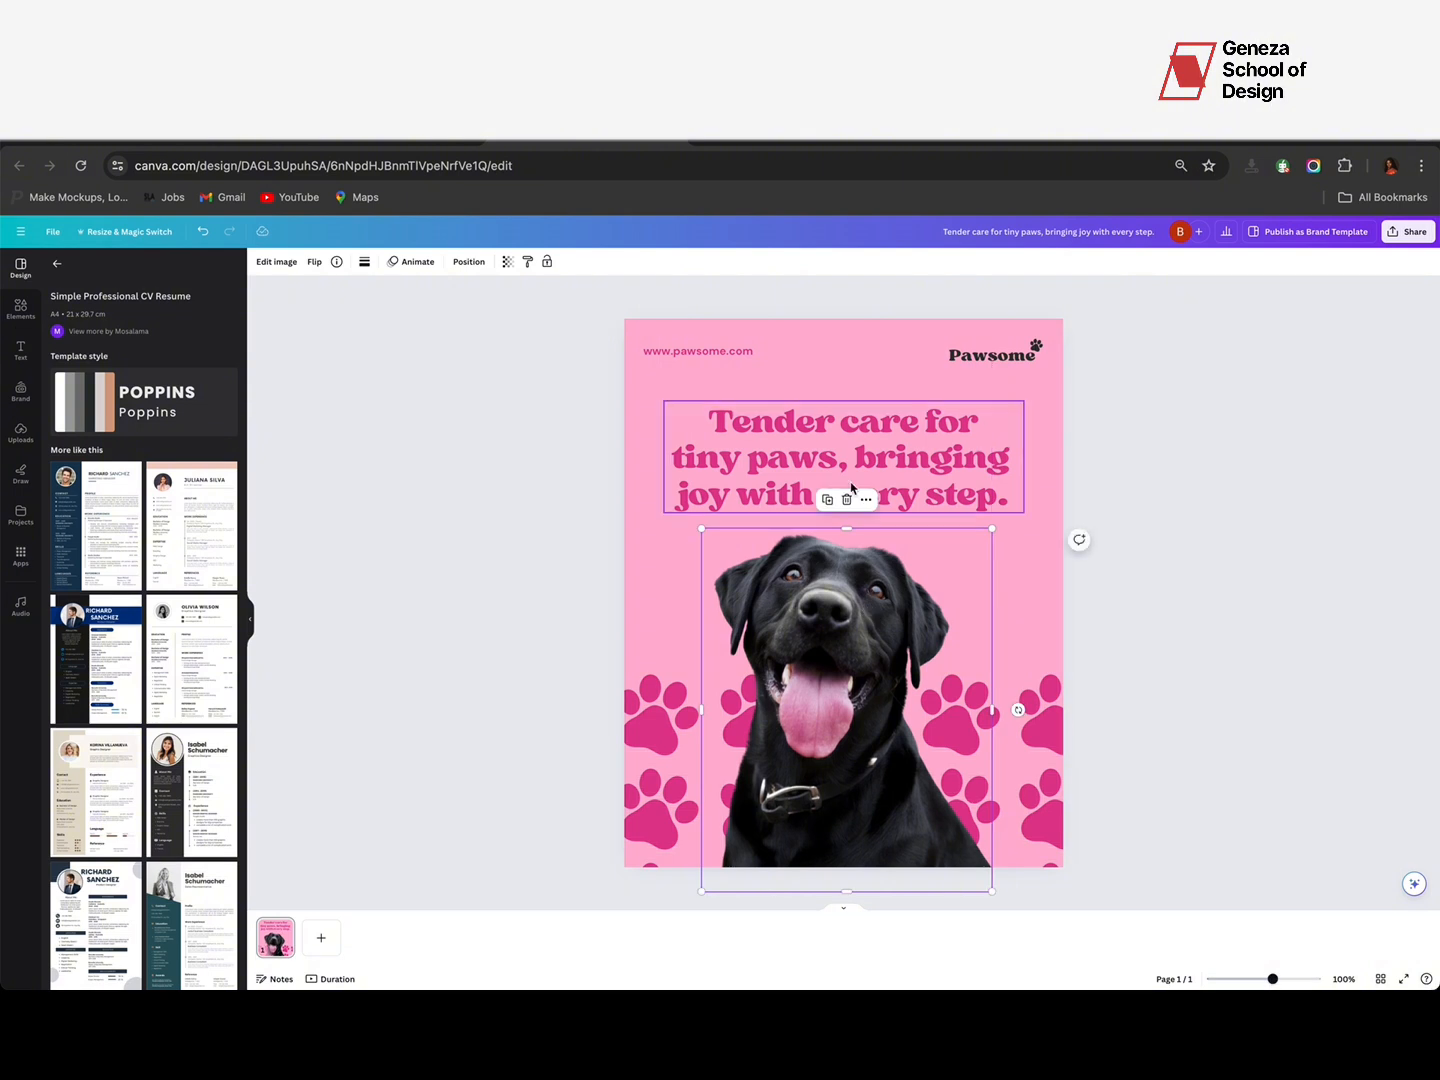
{"action": "left_click_drag", "start_coordinate": [850, 489], "coordinate": [852, 476]}
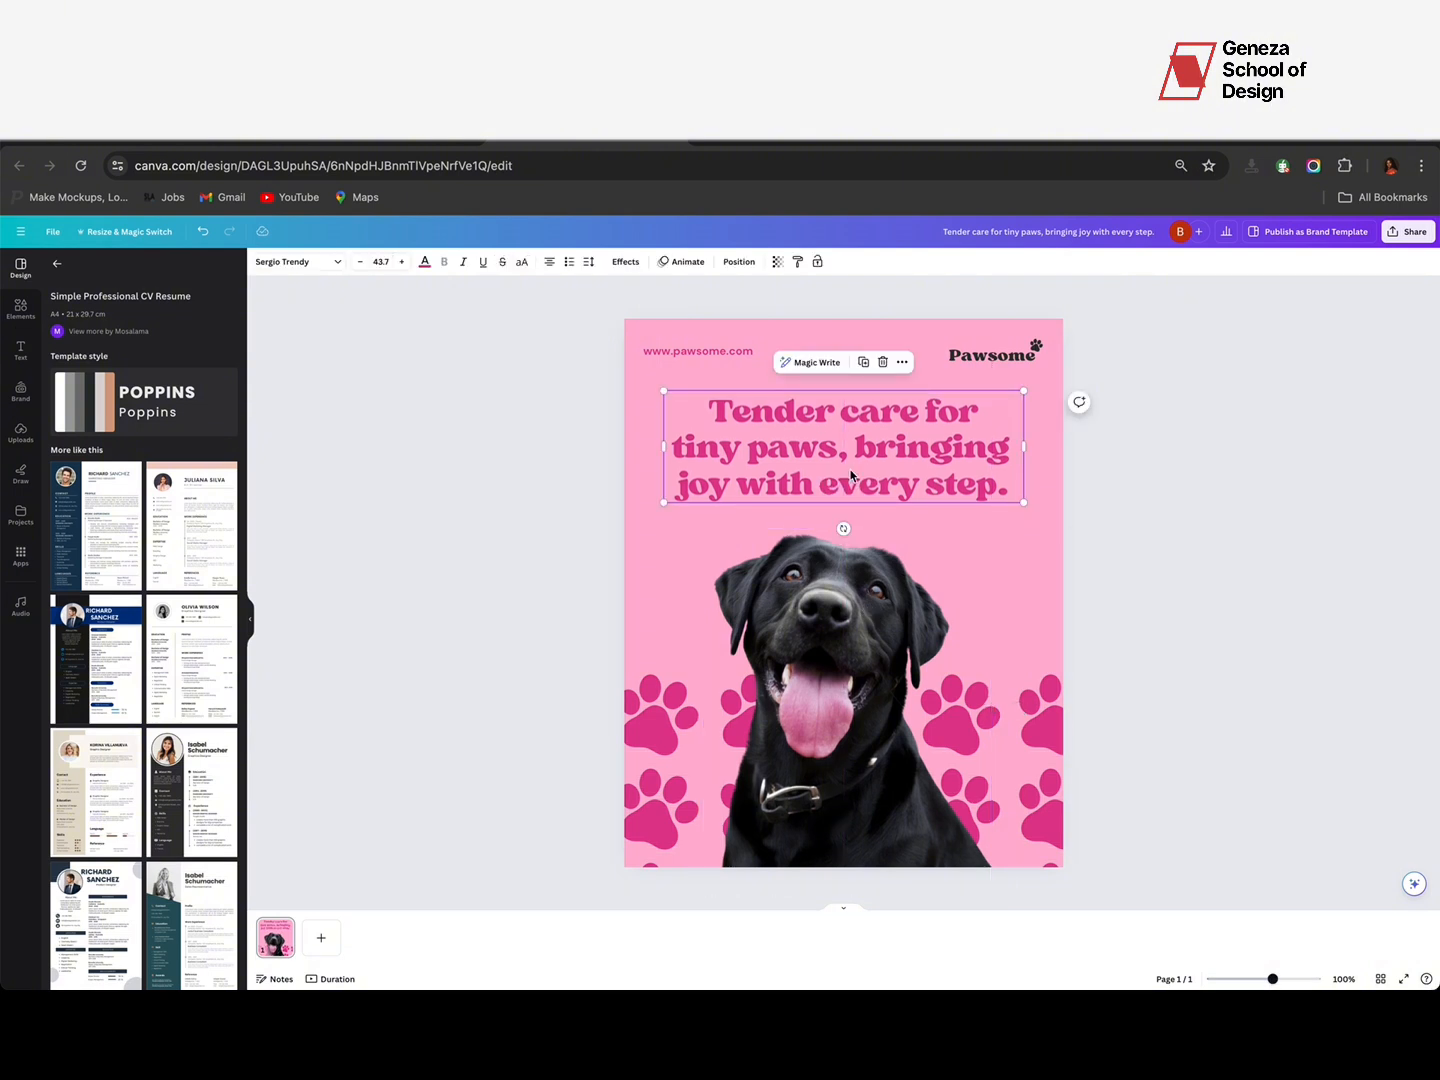
{"action": "left_click", "coordinate": [1219, 547]}
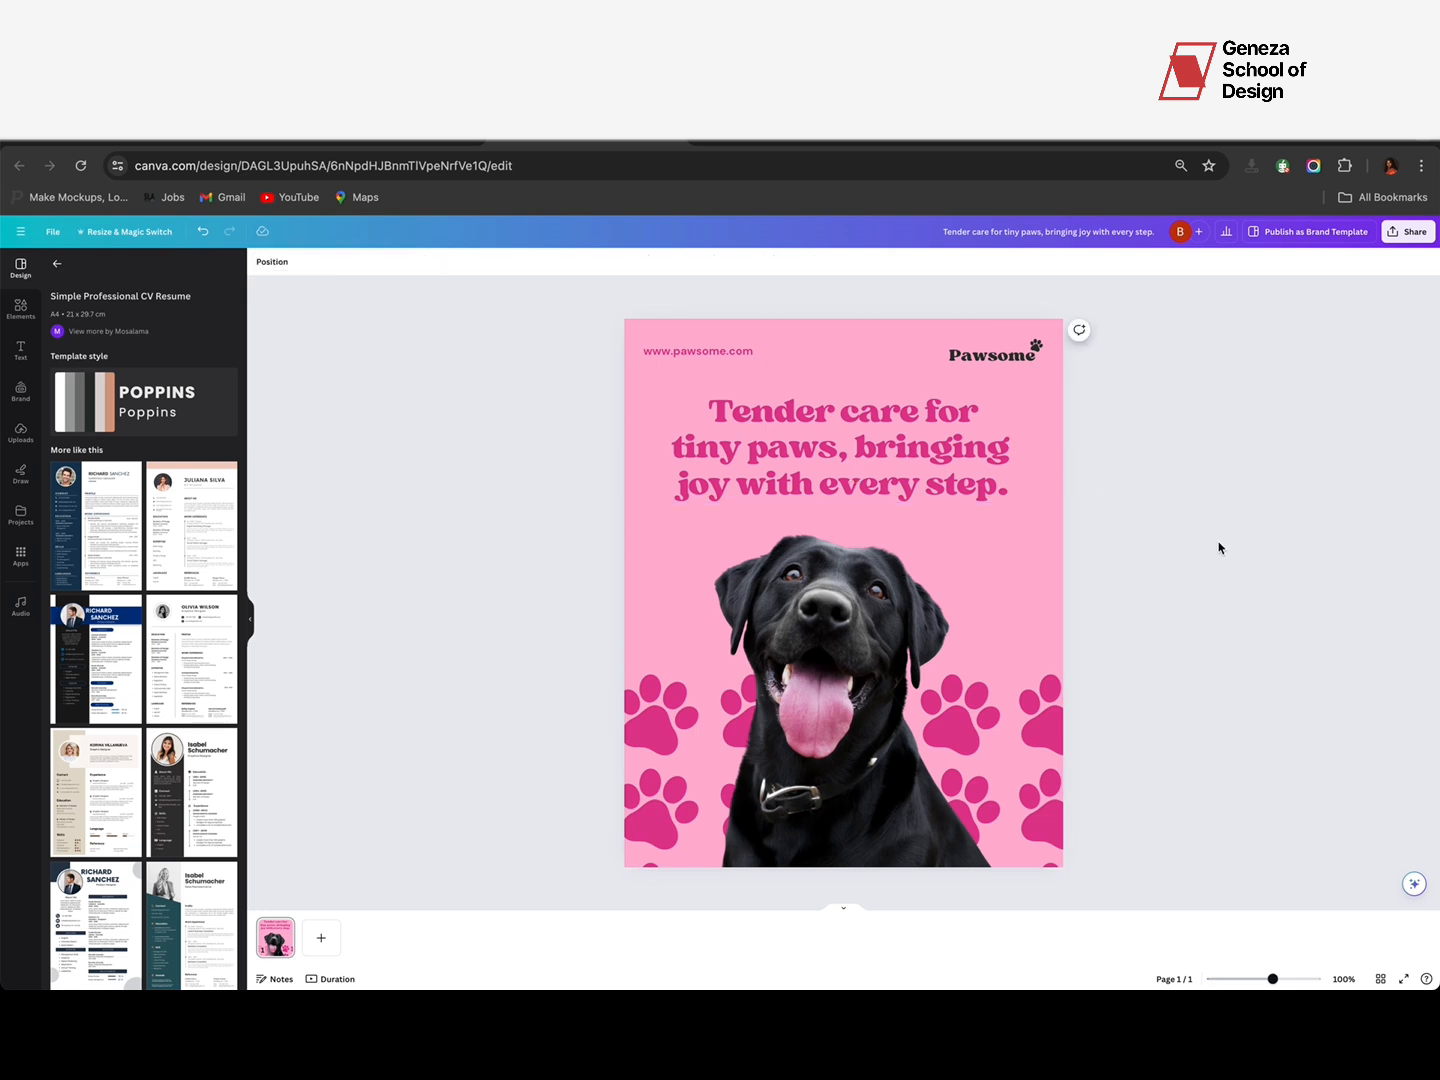
Step: Show the rulers and guides and examine the headline's placement against the page margins at 200% zoom
{"action": "key", "text": "shift+r"}
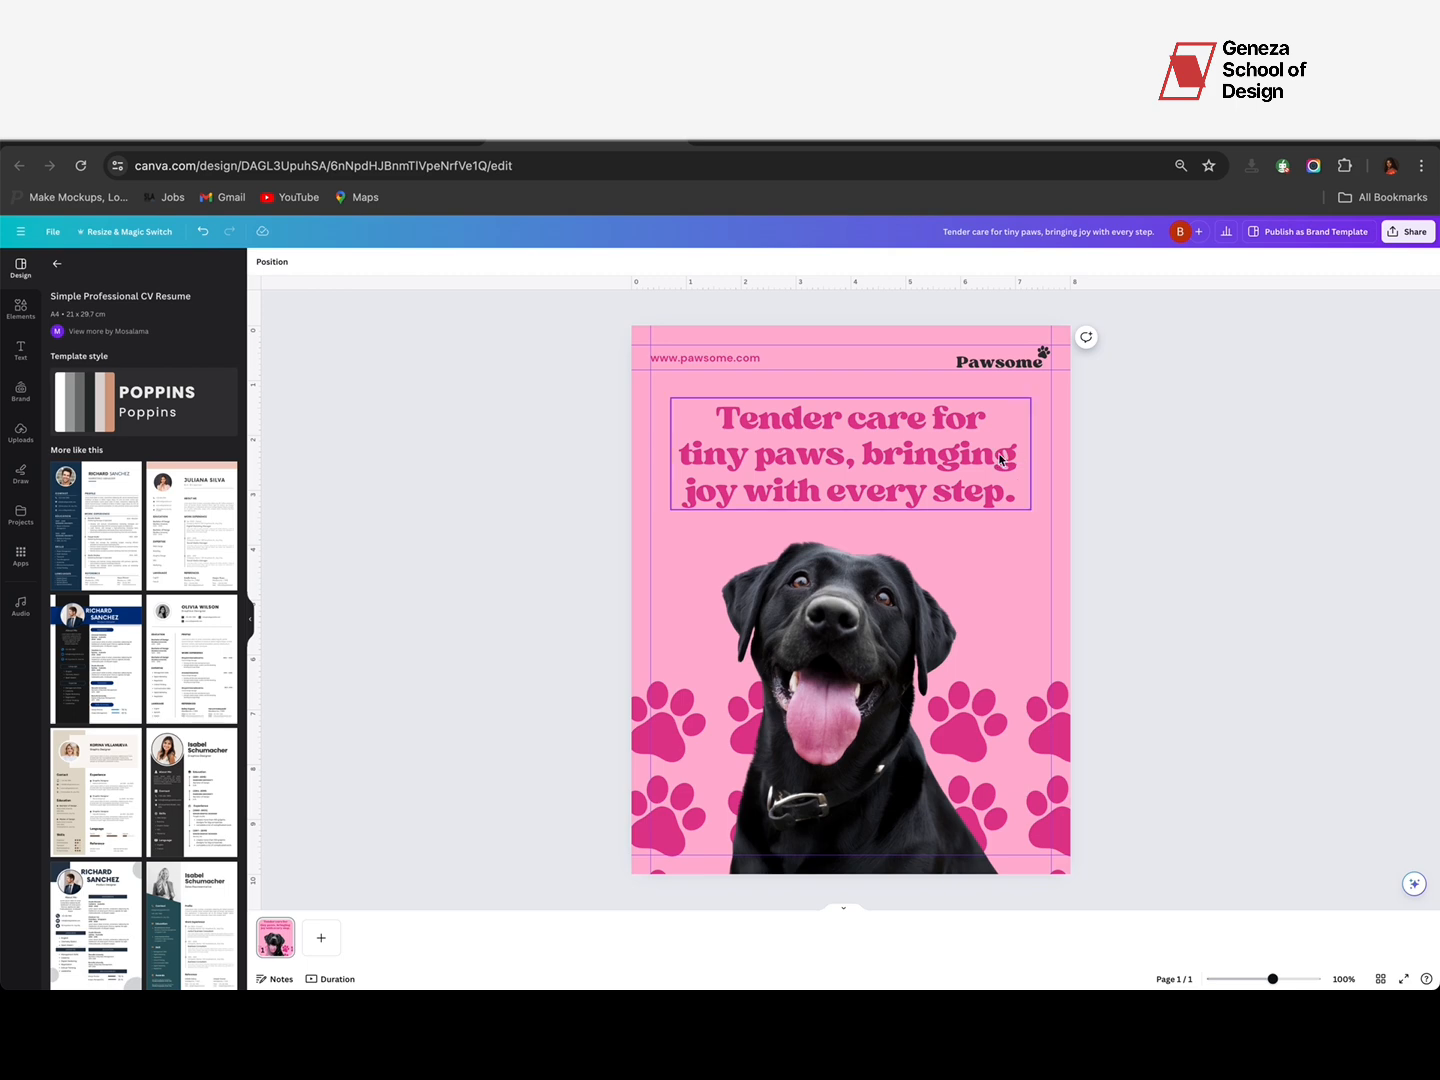
{"action": "key", "text": "super+plus"}
{"action": "key", "text": "super+plus"}
{"action": "key", "text": "super+plus"}
{"action": "key", "text": "super+plus"}
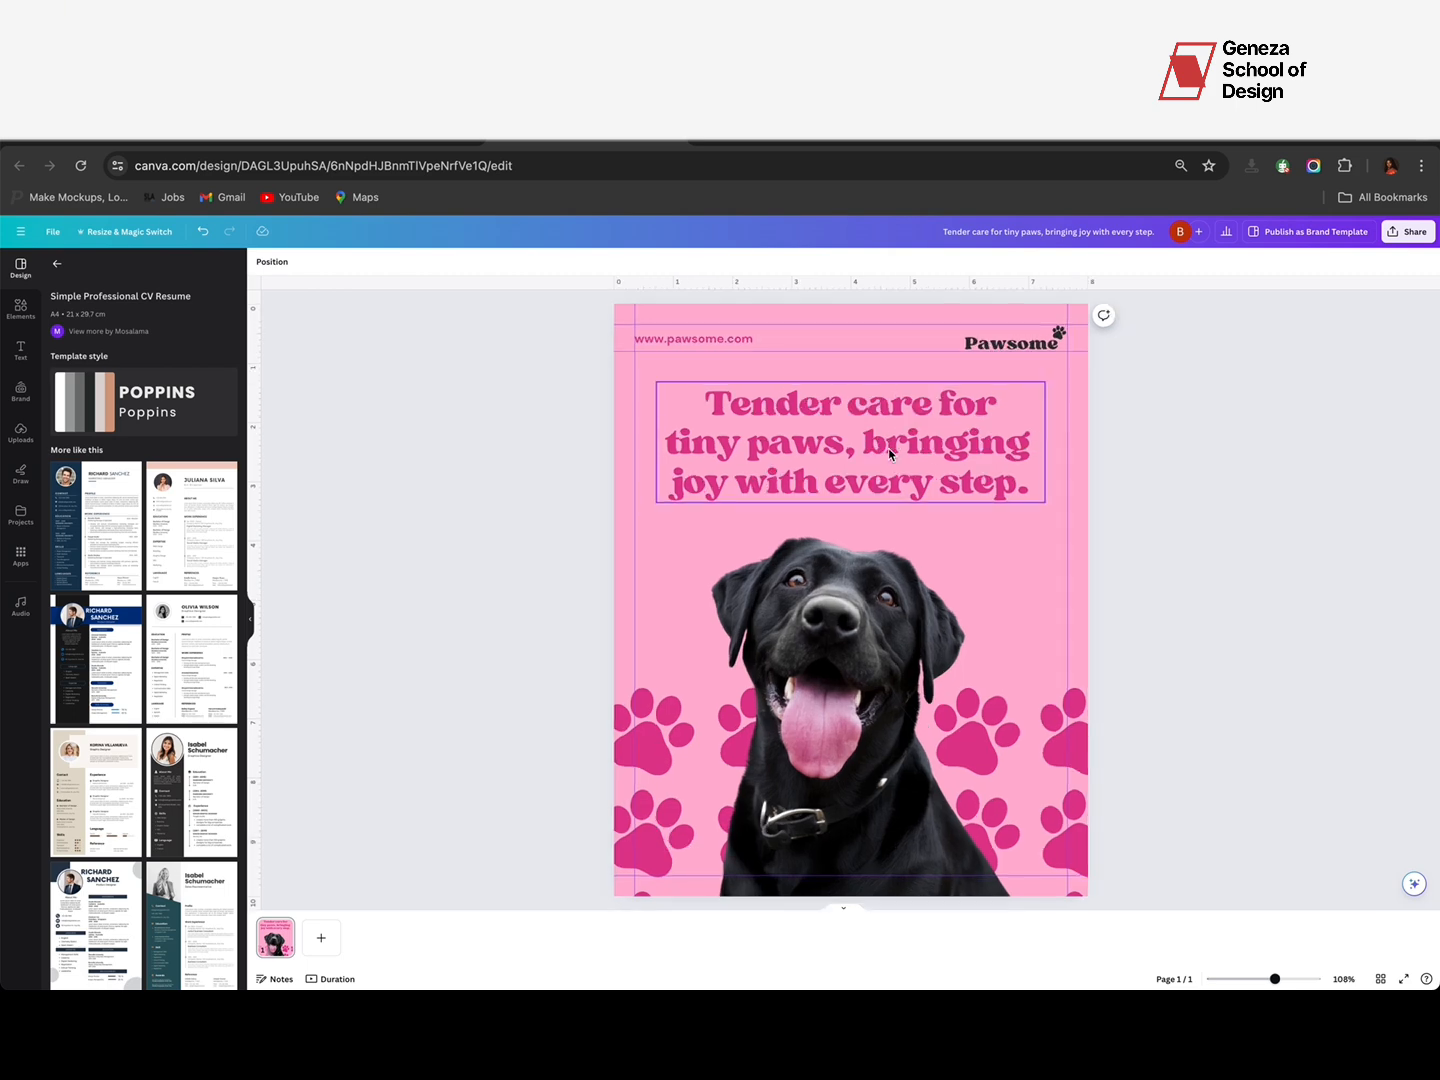
{"action": "scroll", "coordinate": [889, 449], "scroll_direction": "up", "scroll_amount": 3}
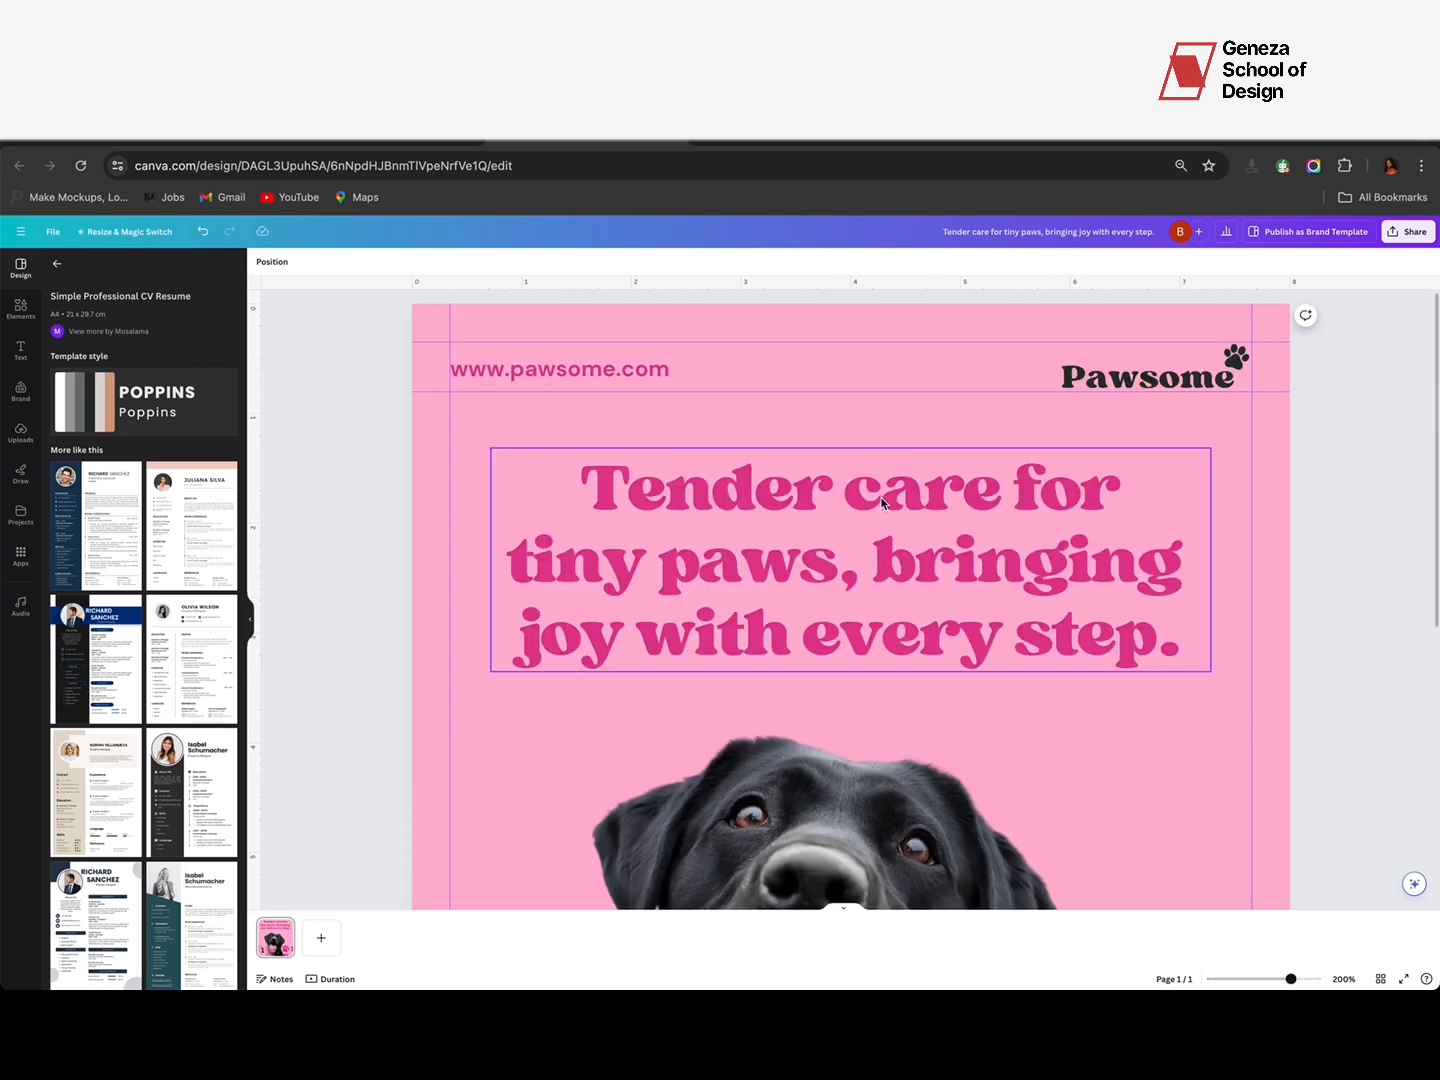
{"action": "left_click", "coordinate": [877, 550]}
{"action": "left_click", "coordinate": [738, 262]}
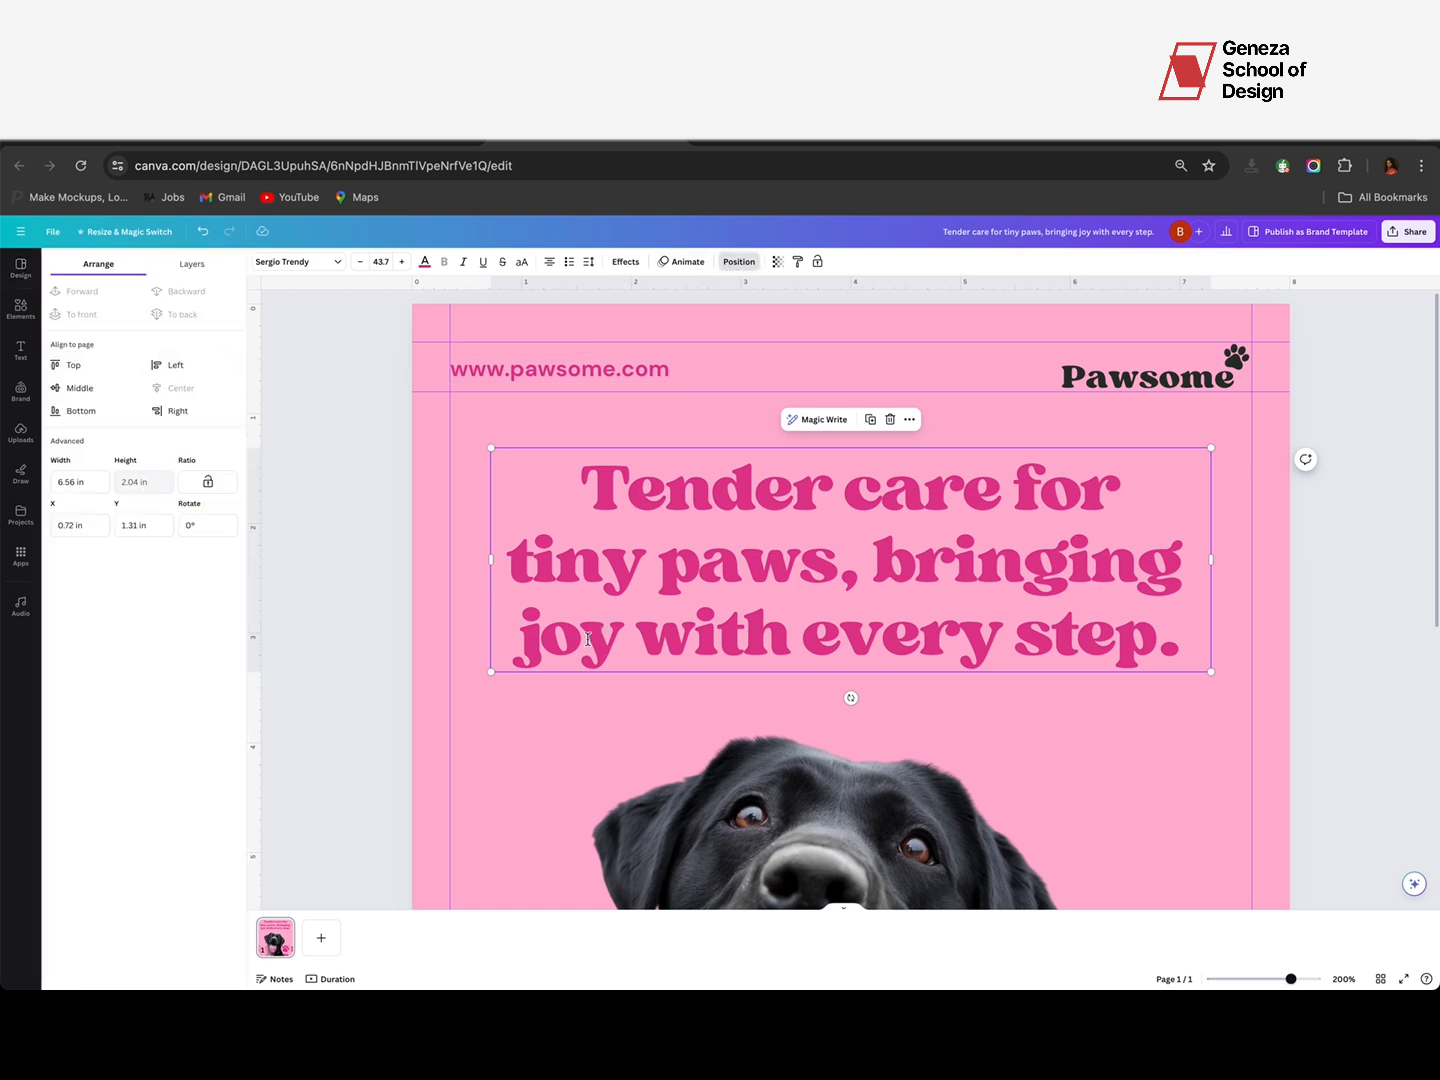
{"action": "left_click", "coordinate": [557, 710]}
{"action": "left_click", "coordinate": [670, 519]}
Step: Group the Pawsome wordmark with its small paw as one logo
{"action": "left_click", "coordinate": [1215, 376]}
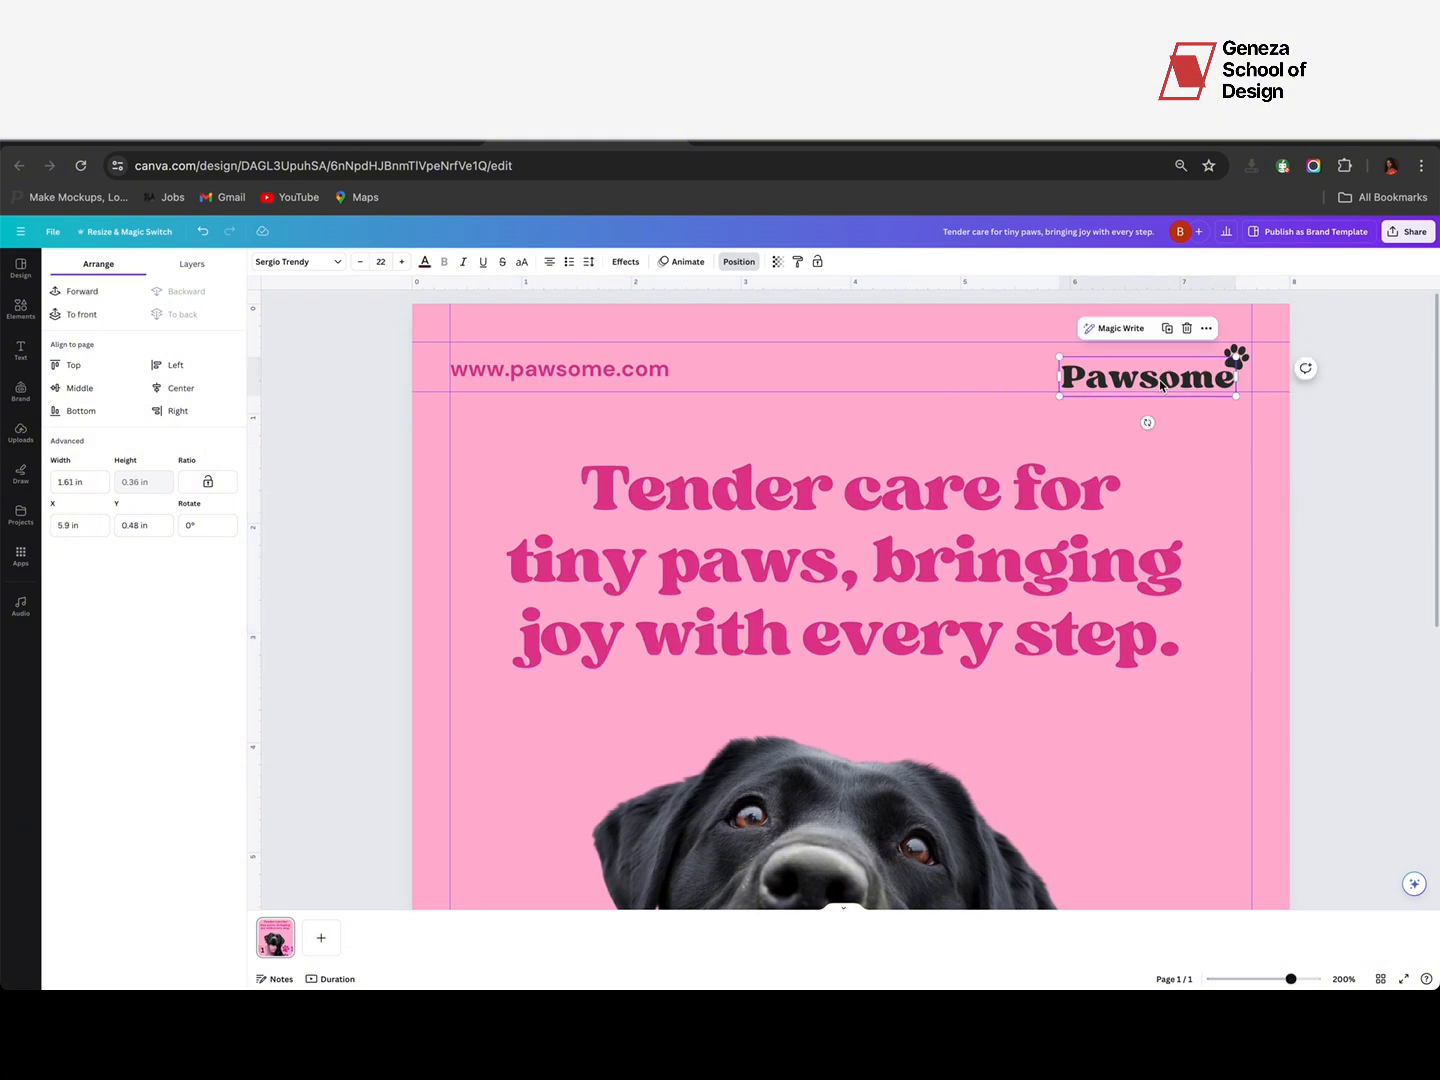
{"action": "left_click", "coordinate": [1238, 354], "text": "shift"}
{"action": "key", "text": "ctrl+g"}
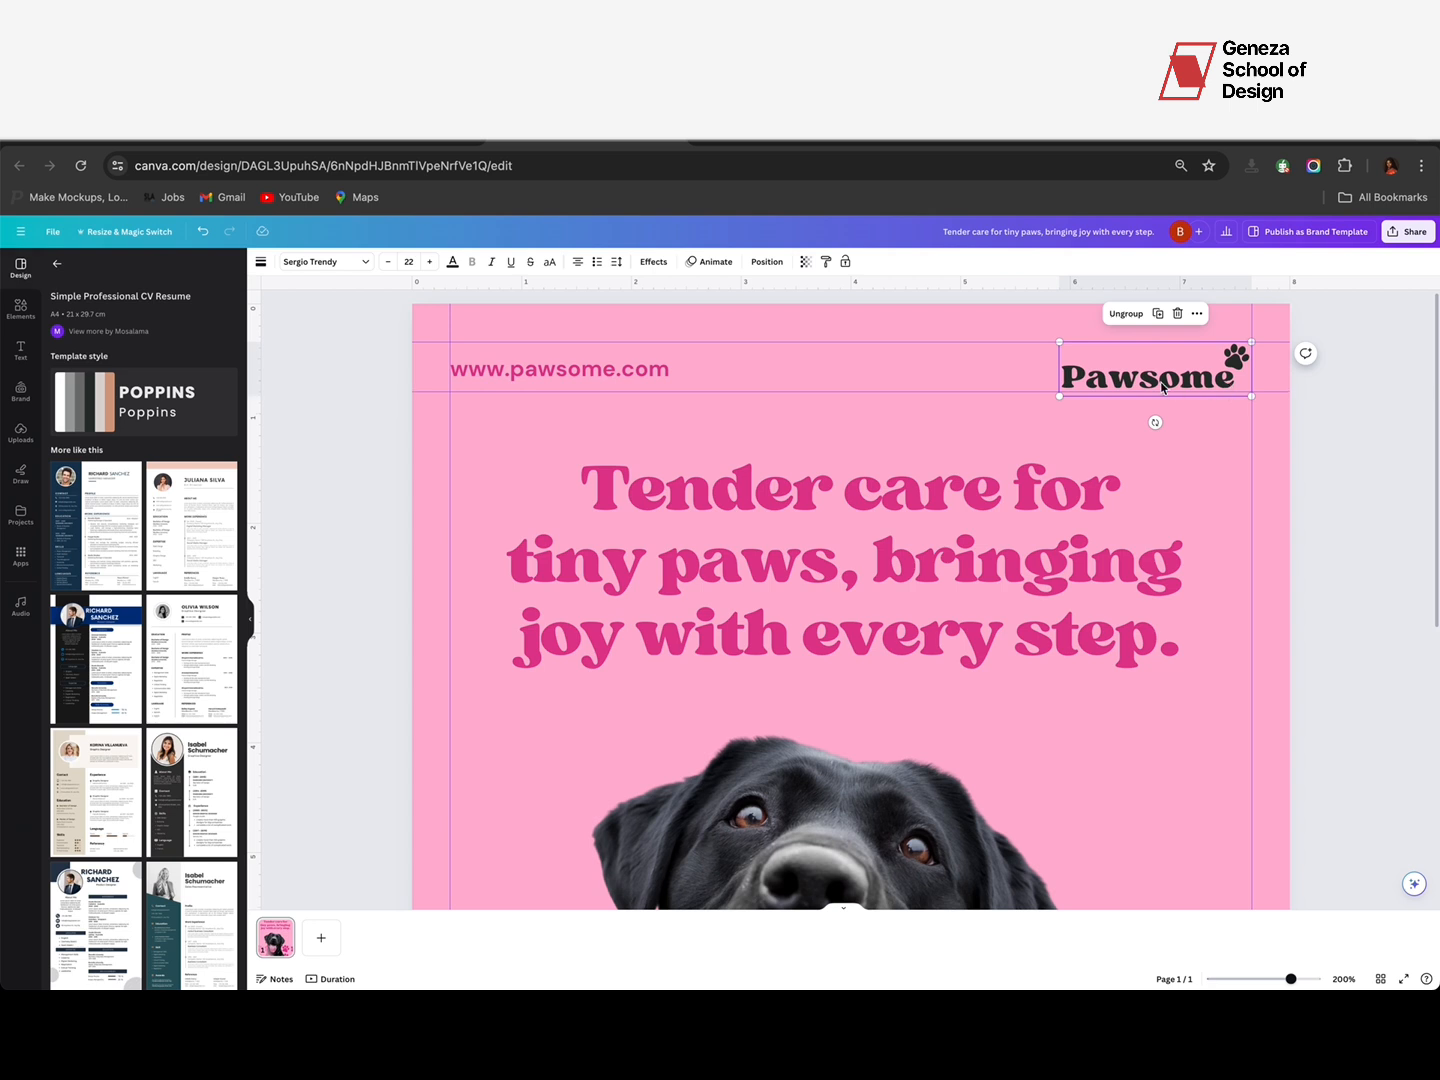
{"action": "left_click", "coordinate": [1099, 561]}
Step: Try nudging the grouped logo to the right against the margin guide, and move it back by the same amount
{"action": "left_click", "coordinate": [1162, 376]}
{"action": "key", "text": "Right"}
{"action": "key", "text": "Right"}
{"action": "key", "text": "Right"}
{"action": "key", "text": "Right"}
{"action": "key", "text": "Right"}
{"action": "key", "text": "Right"}
{"action": "key", "text": "Left"}
{"action": "key", "text": "Left"}
{"action": "key", "text": "Left"}
{"action": "key", "text": "Left"}
{"action": "key", "text": "Left"}
{"action": "key", "text": "Left"}
{"action": "mouse_move", "coordinate": [1204, 362]}
{"action": "left_mouse_down"}
{"action": "mouse_move", "coordinate": [1192, 362]}
{"action": "mouse_move", "coordinate": [1204, 361]}
{"action": "left_mouse_up"}
Step: Center the dog photo horizontally on the page
{"action": "left_click", "coordinate": [826, 560]}
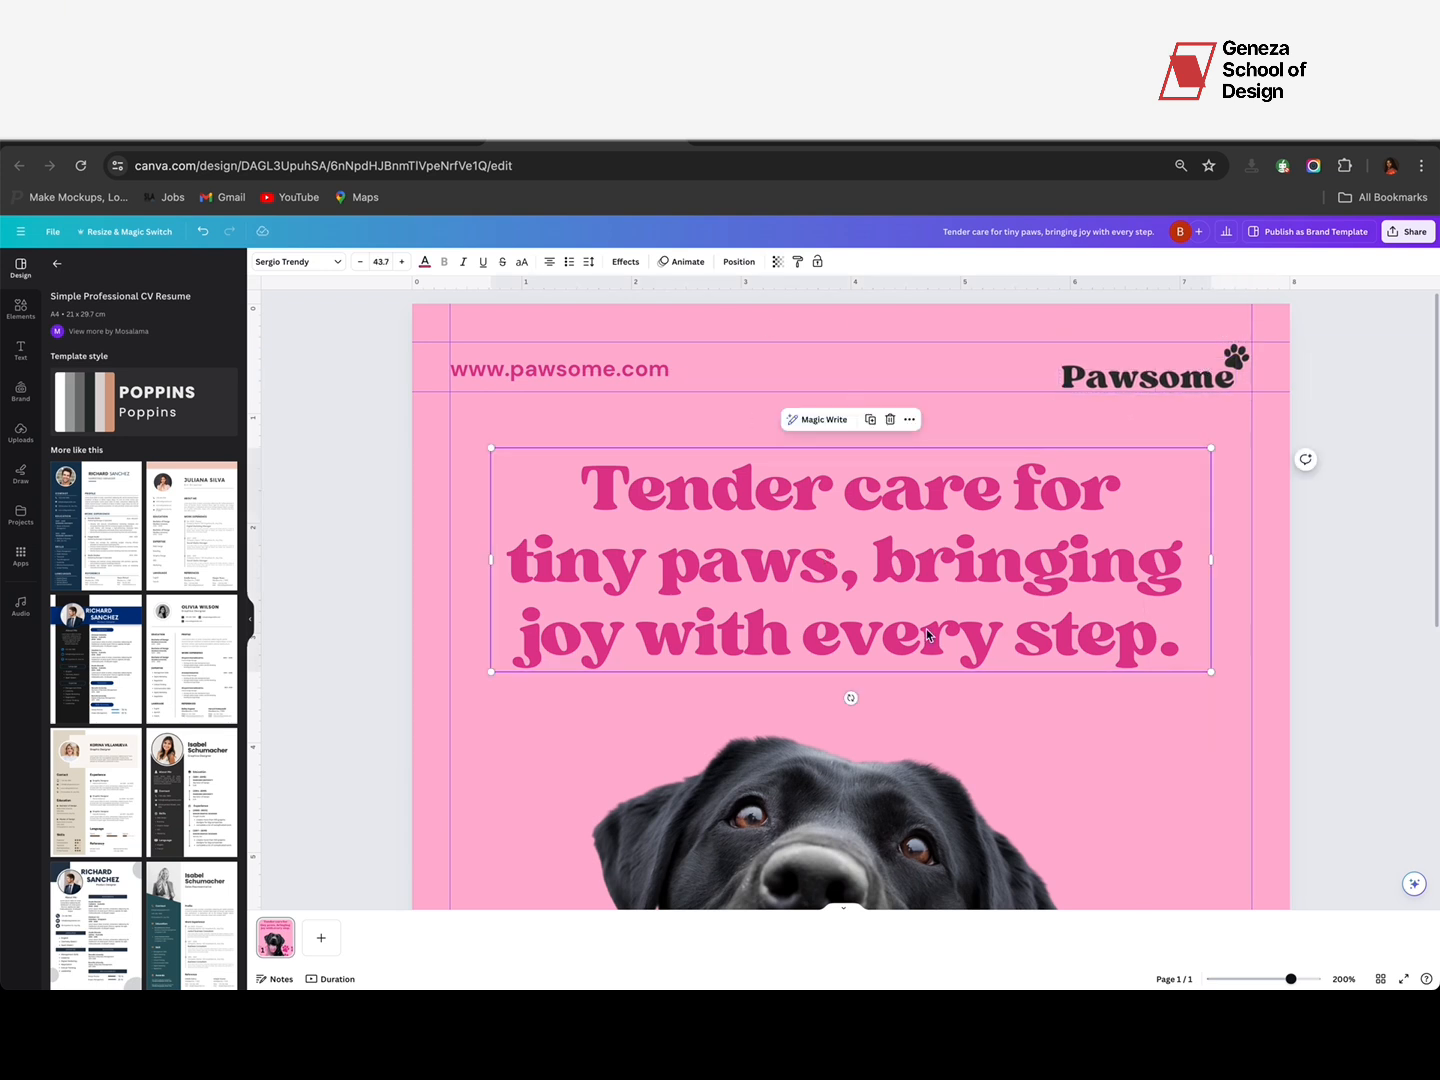
{"action": "left_click", "coordinate": [853, 806]}
{"action": "left_click", "coordinate": [469, 261]}
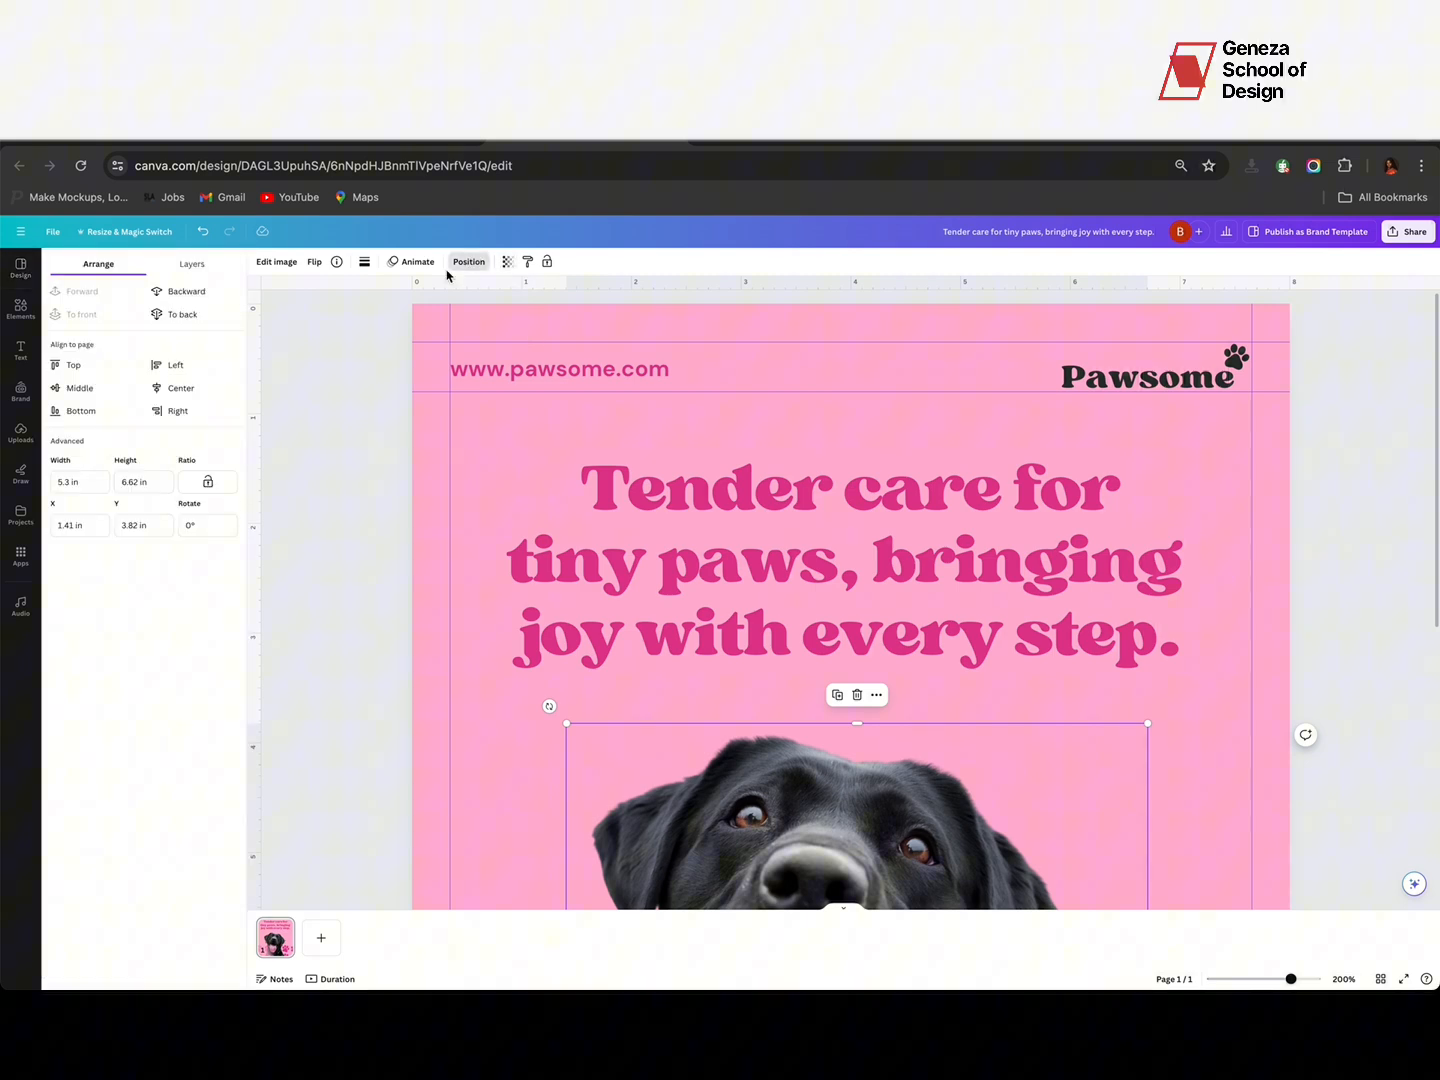
{"action": "left_click", "coordinate": [183, 390]}
Step: Hide the rulers and guides and deselect the dog photo to see the whole page without overlays
{"action": "key", "text": "ctrl+0"}
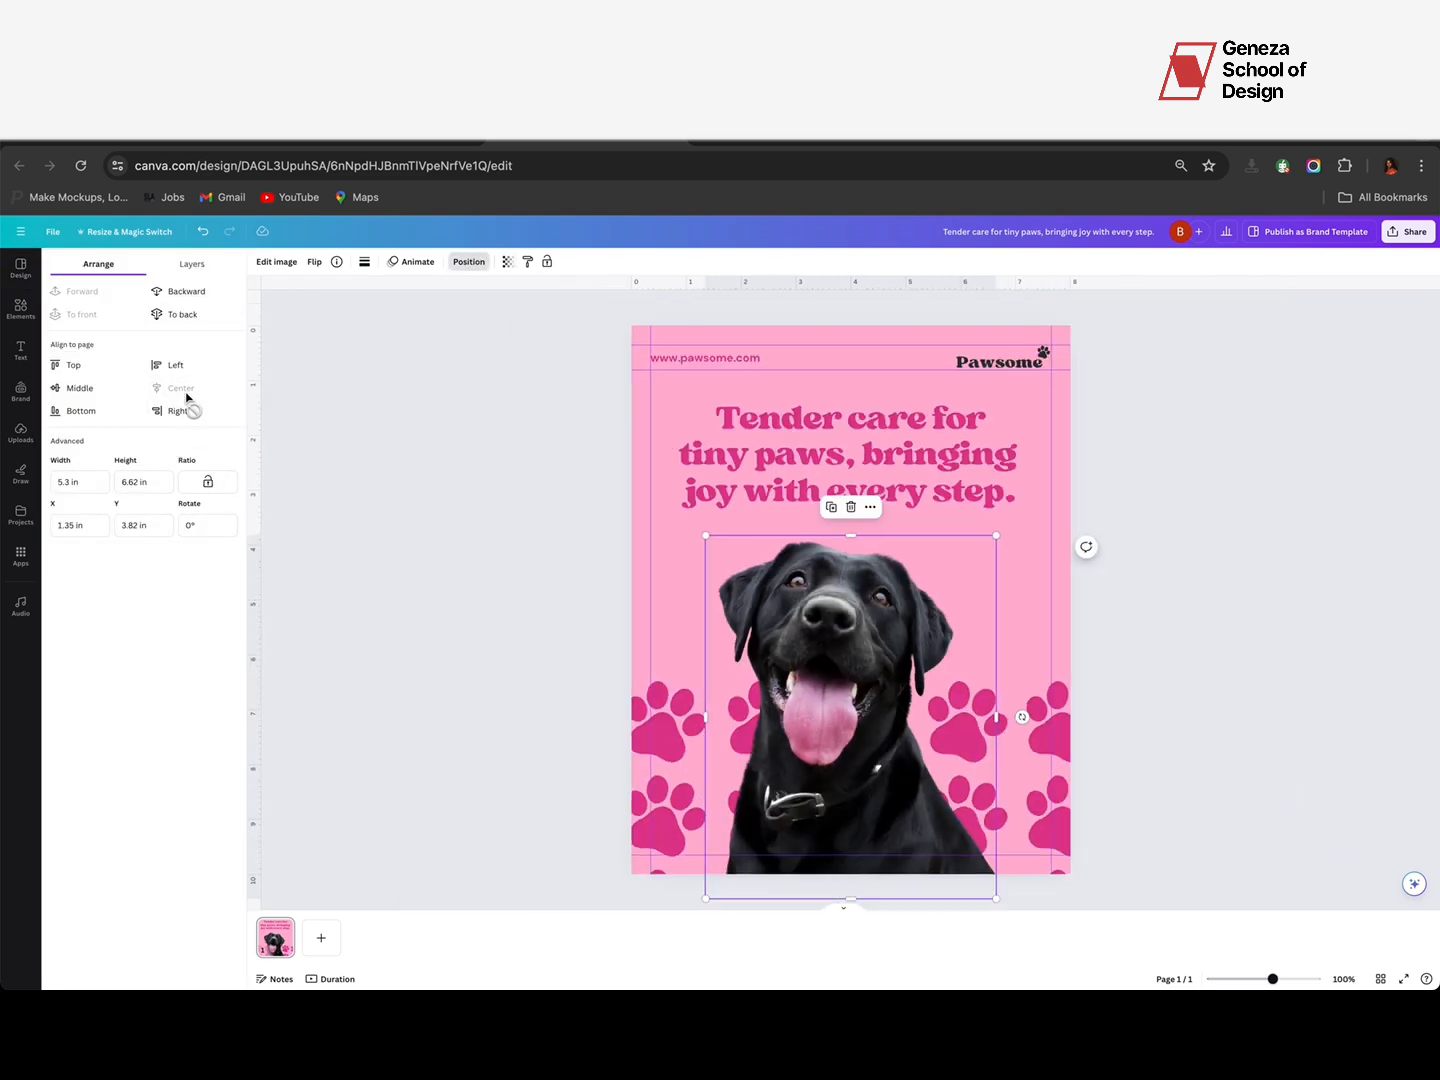
{"action": "key", "text": "shift+r"}
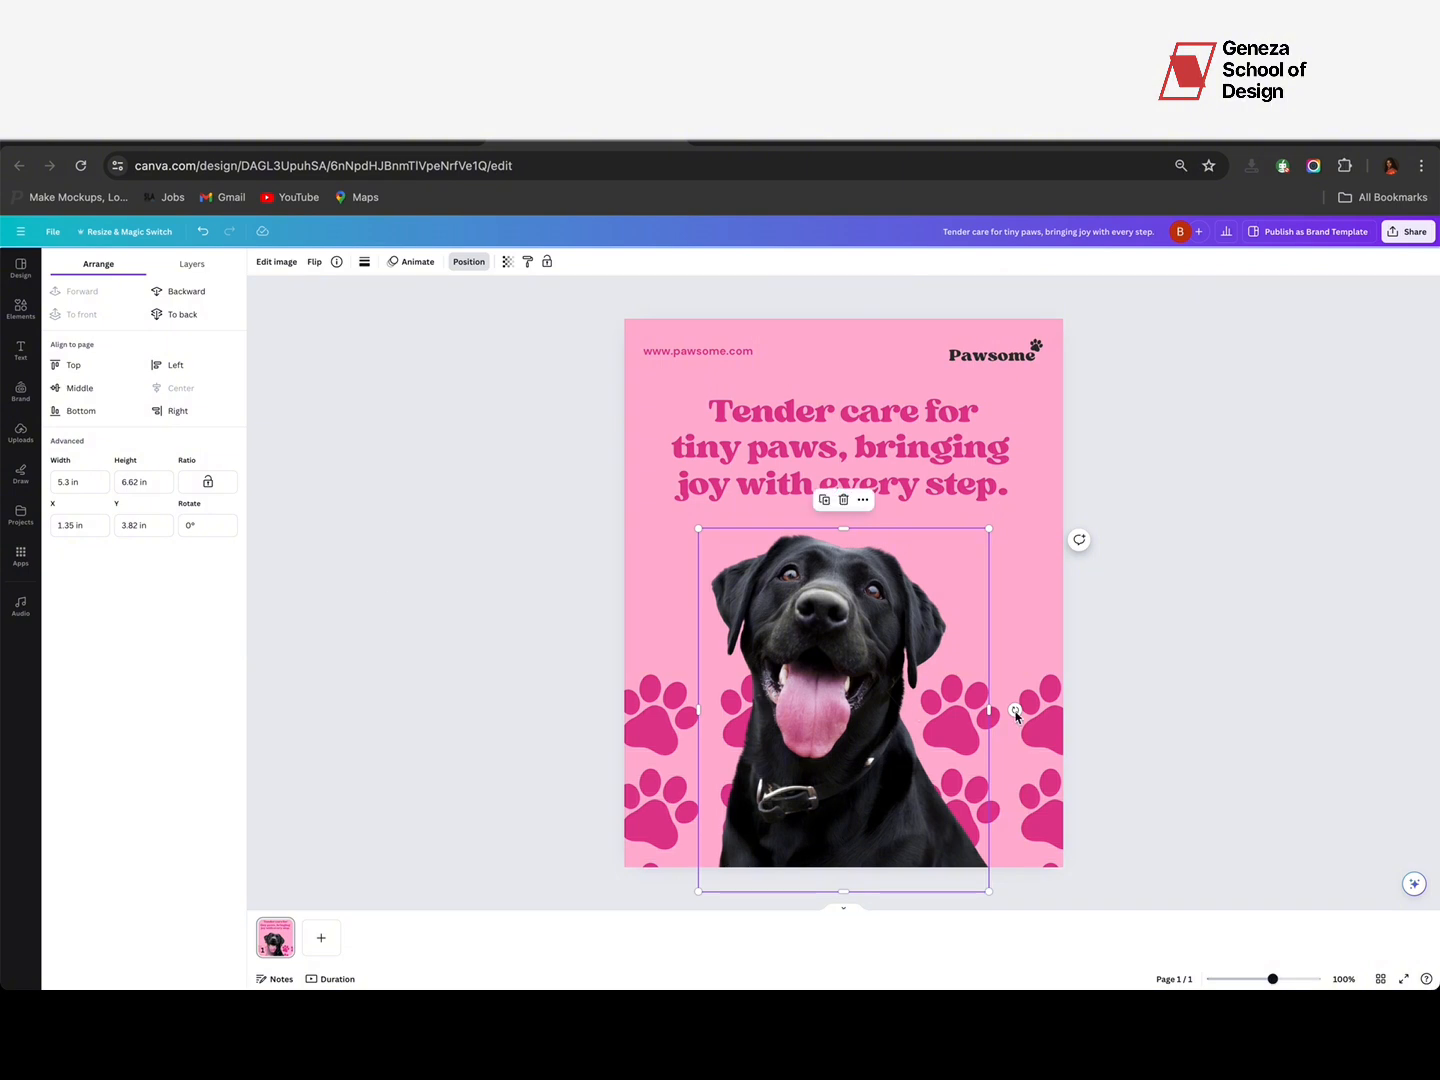
{"action": "left_click", "coordinate": [1180, 681]}
{"action": "left_click", "coordinate": [1181, 681]}
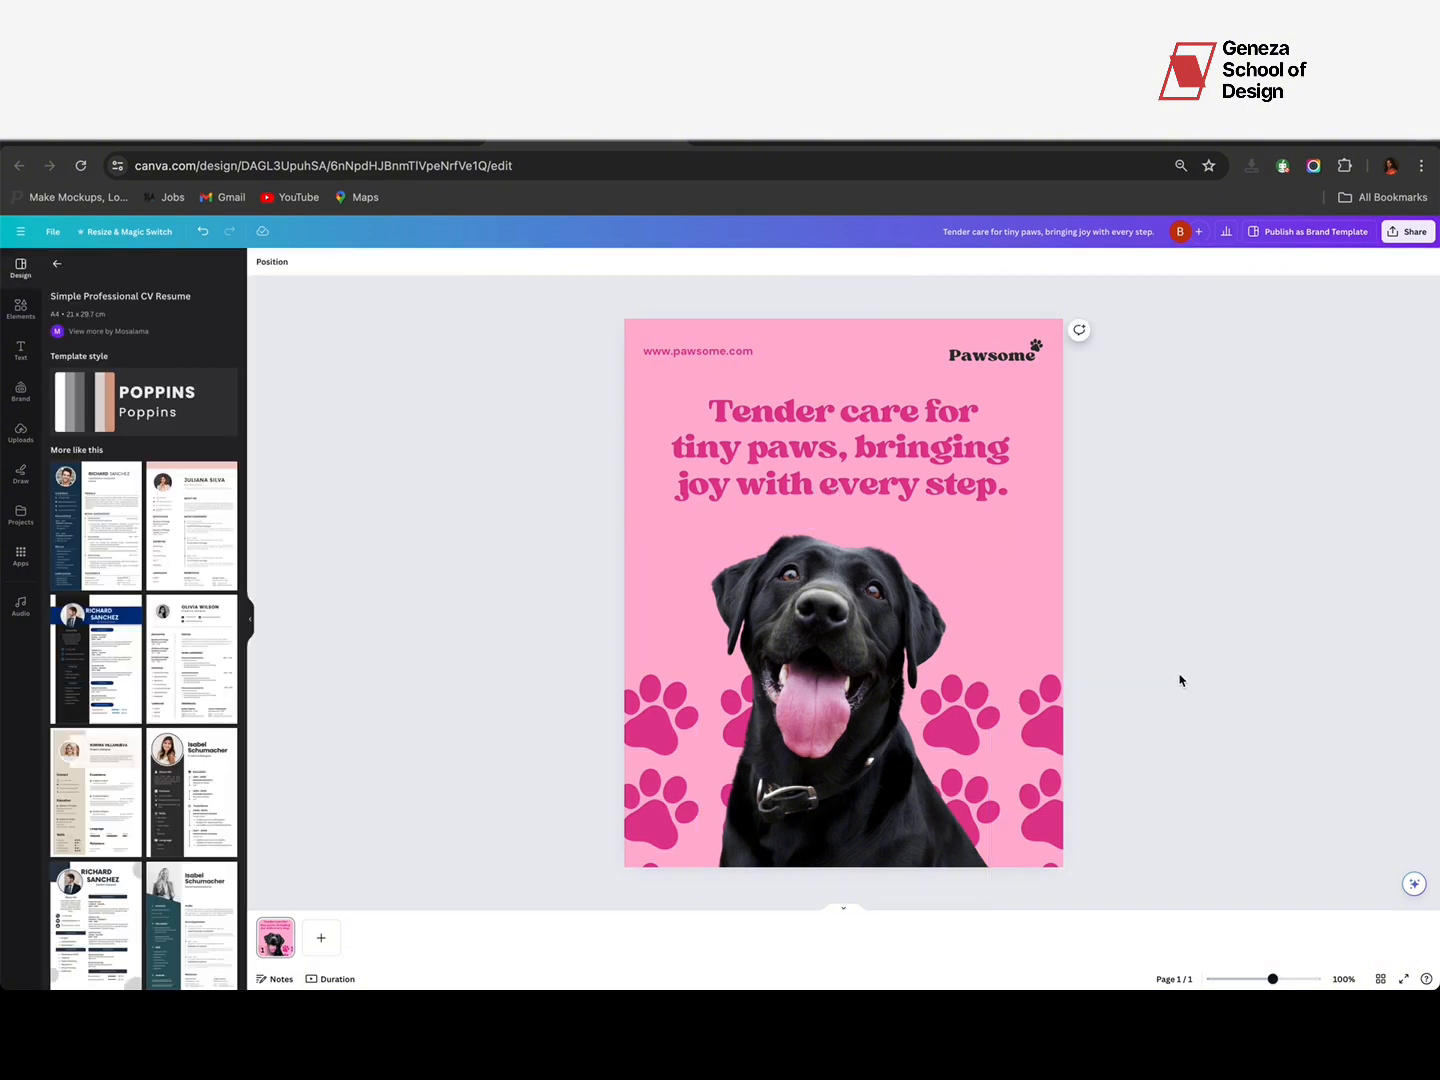
Step: Move the paw-print pattern up slightly behind the dog and show the finished design in full screen
{"action": "key", "text": "ctrl+minus"}
{"action": "key", "text": "ctrl+minus"}
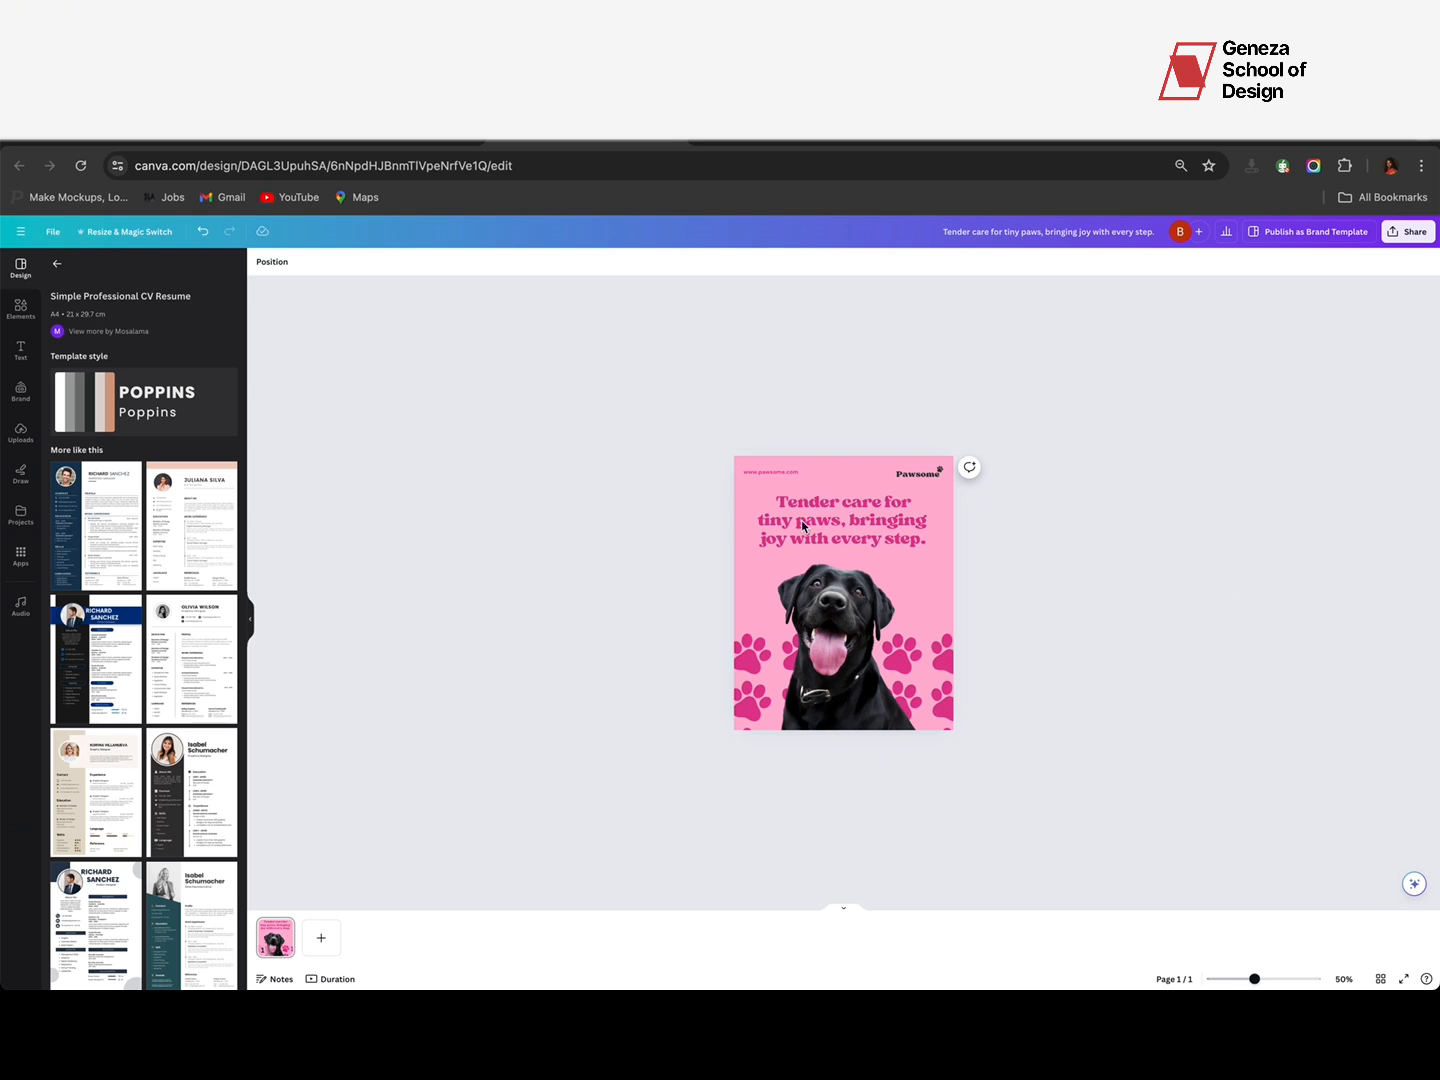
{"action": "left_click", "coordinate": [748, 702]}
{"action": "left_click_drag", "start_coordinate": [748, 702], "coordinate": [747, 689]}
{"action": "left_click", "coordinate": [1311, 826]}
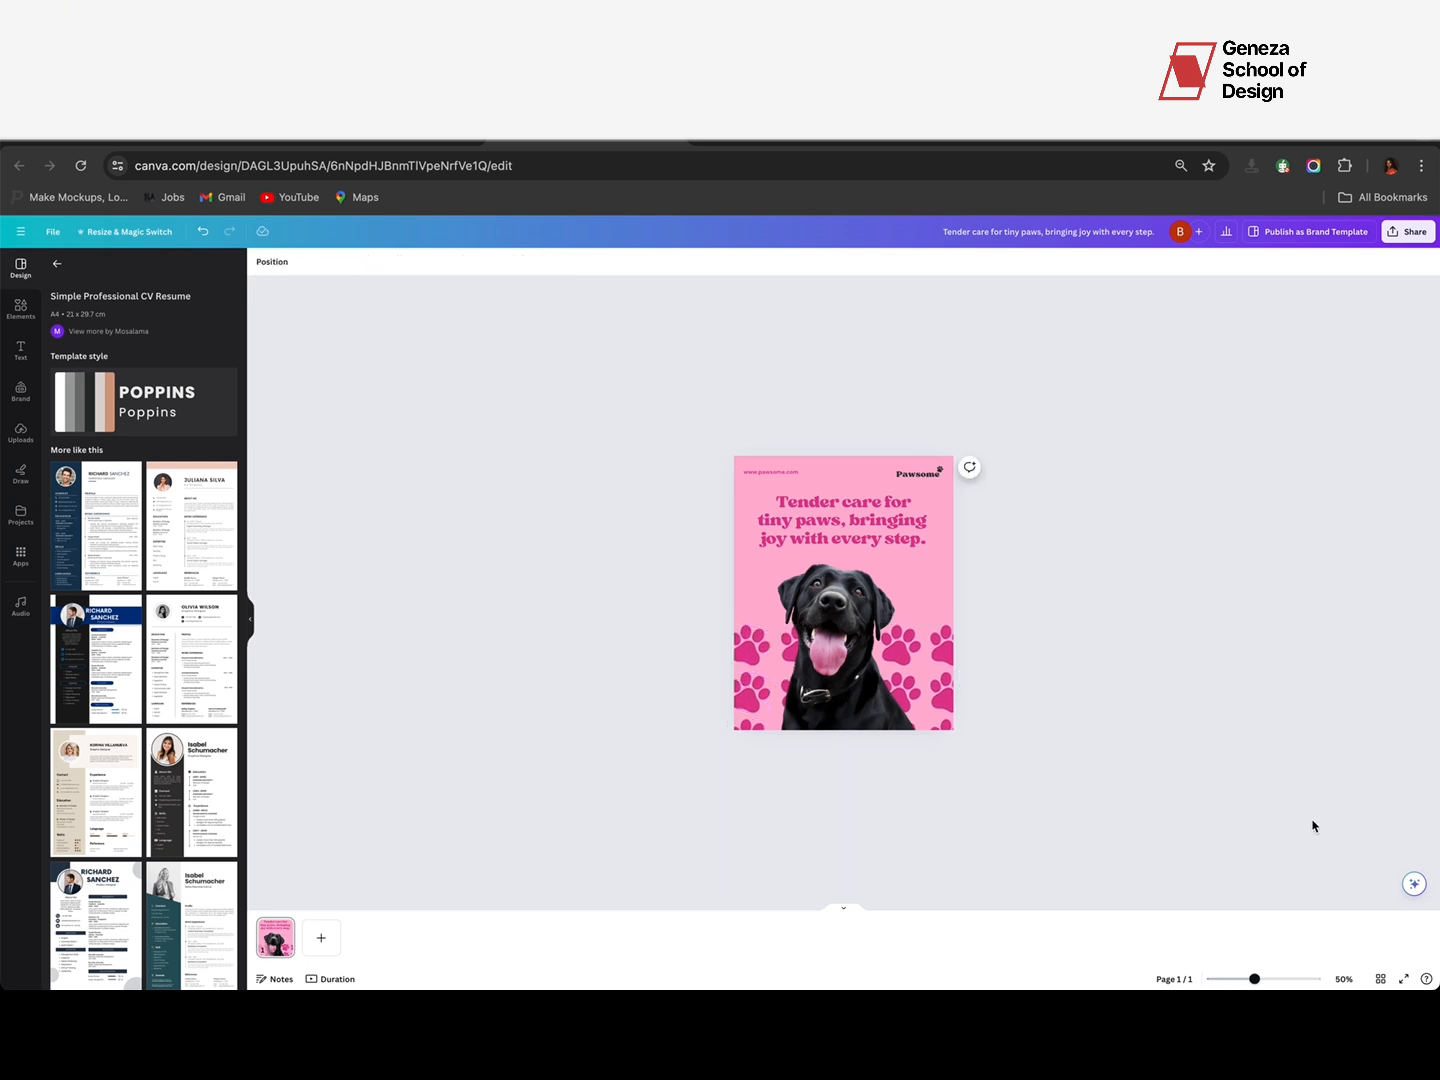
{"action": "left_click", "coordinate": [1402, 980]}
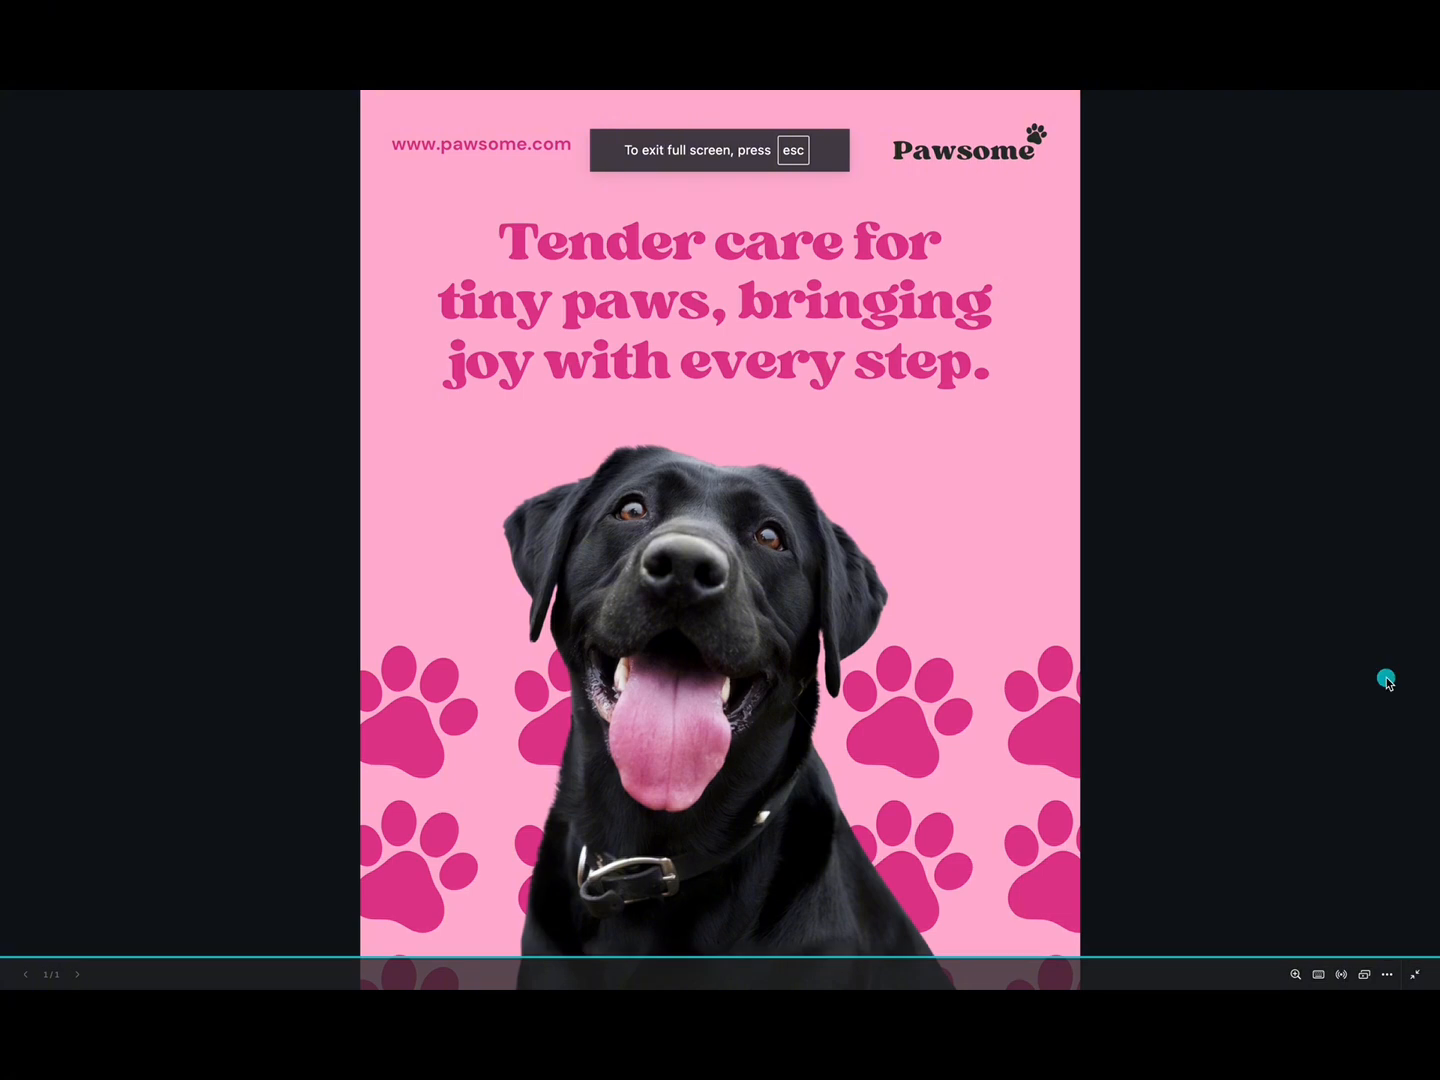